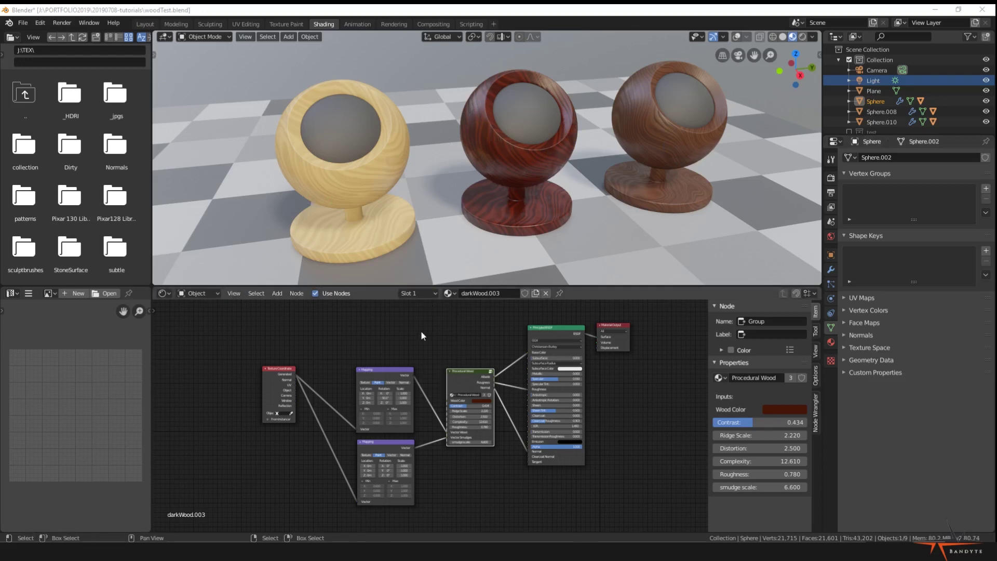
Set the Procedural Wood node's Wood Color to a neutral brown with hue 0.079 and saturation 0.783
{"action": "scroll", "coordinate": [478, 357], "scroll_direction": "up", "scroll_amount": 4}
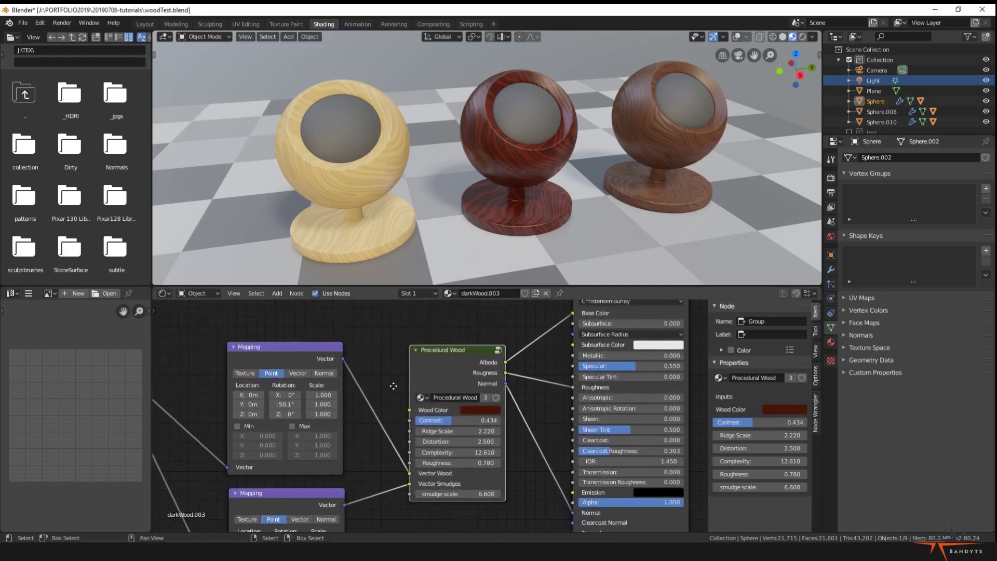
{"action": "middle_click_drag", "start_coordinate": [393, 386], "coordinate": [344, 391]}
{"action": "scroll", "coordinate": [344, 391], "scroll_direction": "down", "scroll_amount": 1}
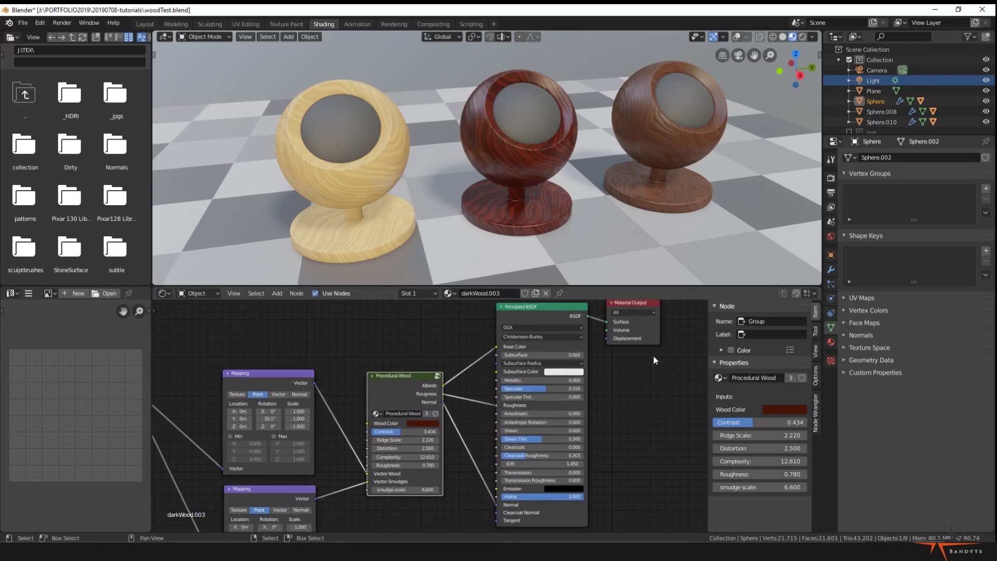
{"action": "scroll", "coordinate": [458, 462], "scroll_direction": "up", "scroll_amount": 2}
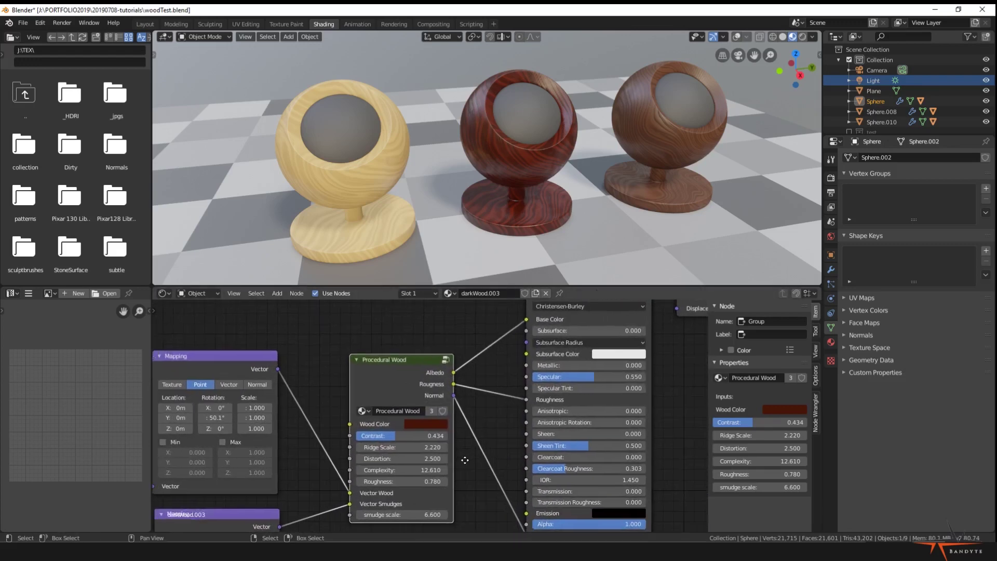
{"action": "left_click", "coordinate": [426, 421]}
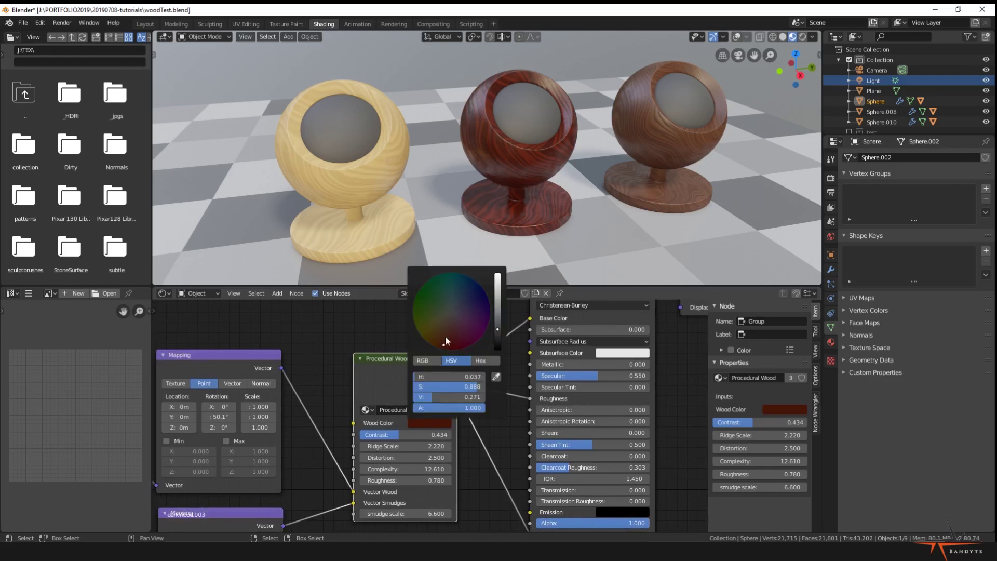
{"action": "left_click_drag", "start_coordinate": [447, 345], "coordinate": [438, 337]}
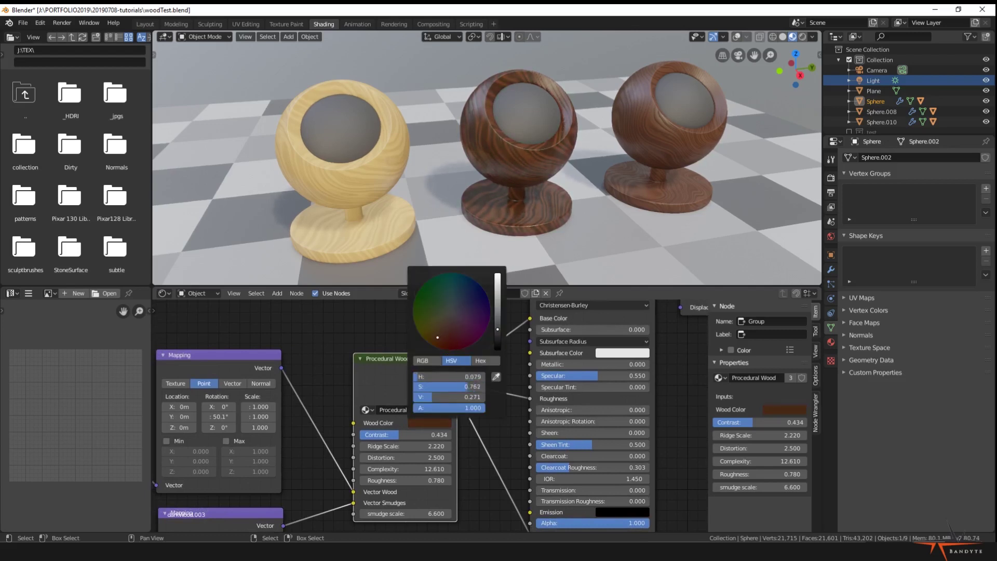
Set the Procedural Wood node's Contrast to 0.249, Ridge Scale 3.320, Distortion 14.100, Complexity 23.210 and Roughness 1.000
{"action": "left_click_drag", "start_coordinate": [411, 434], "coordinate": [396, 481]}
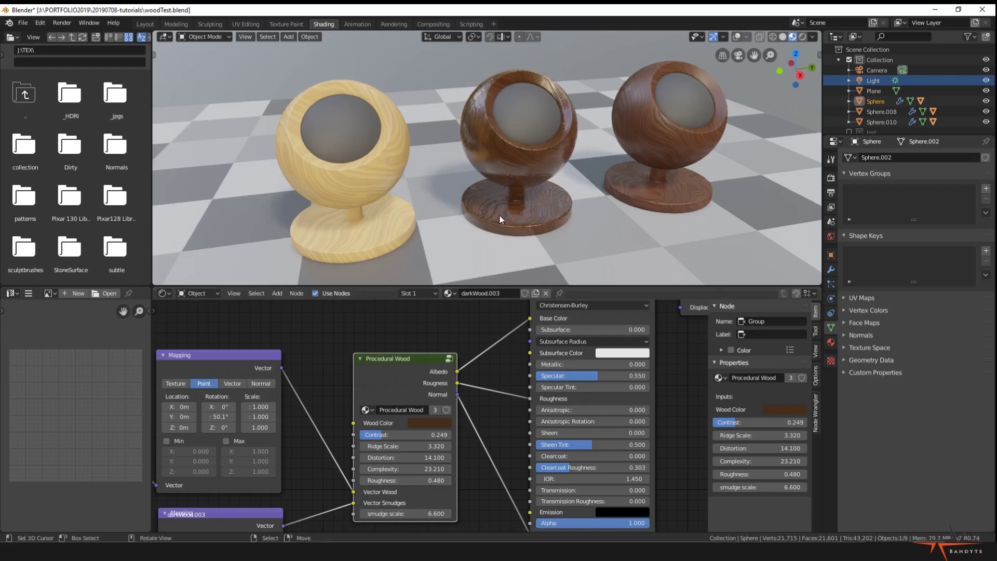
{"action": "middle_click_drag", "start_coordinate": [499, 214], "coordinate": [491, 179], "text": "ctrl"}
{"action": "scroll", "coordinate": [490, 179], "scroll_direction": "down", "scroll_amount": 1}
{"action": "middle_click_drag", "start_coordinate": [463, 129], "coordinate": [621, 168]}
{"action": "left_click_drag", "start_coordinate": [407, 481], "coordinate": [436, 481]}
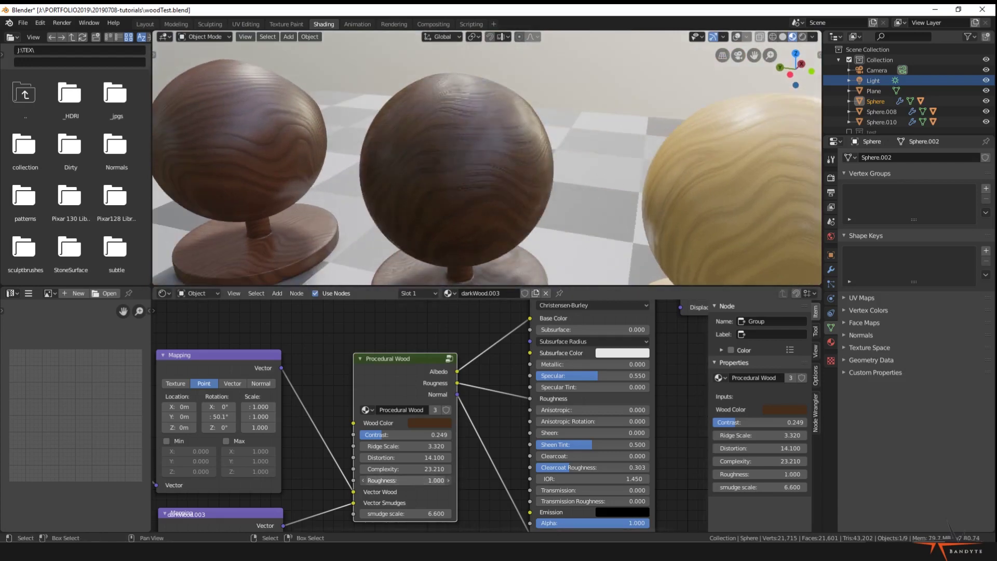
{"action": "middle_click_drag", "start_coordinate": [519, 189], "coordinate": [465, 204]}
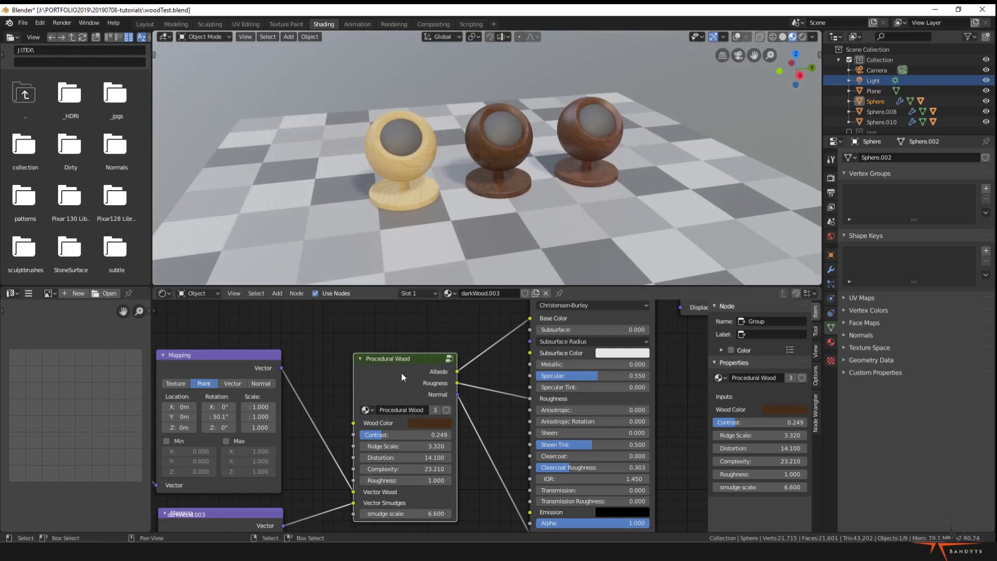
Shift the Procedural Wood node's Wood Color to a dark reddish brown
{"action": "scroll", "coordinate": [426, 451], "scroll_direction": "down", "scroll_amount": 1}
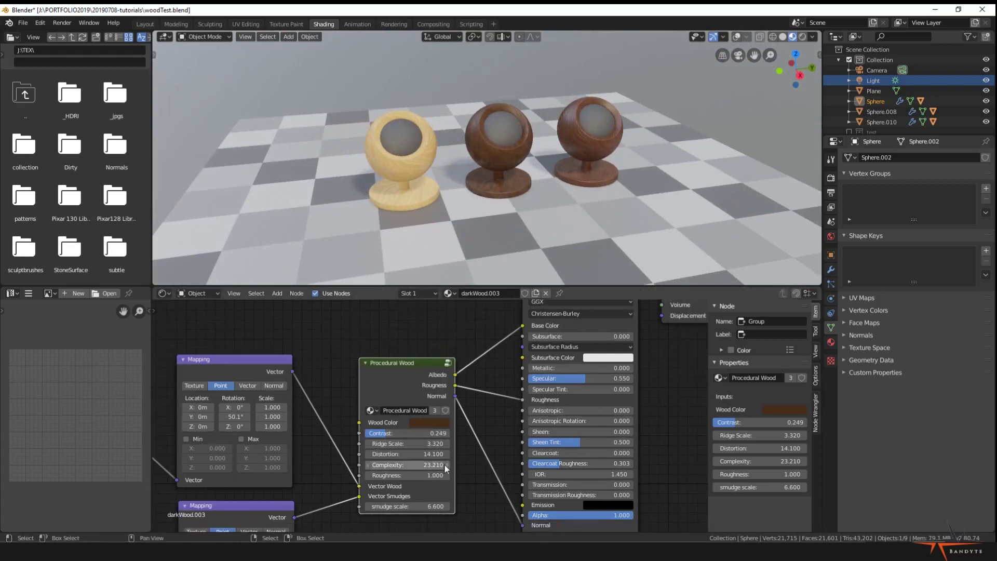
{"action": "scroll", "coordinate": [445, 465], "scroll_direction": "down", "scroll_amount": 4}
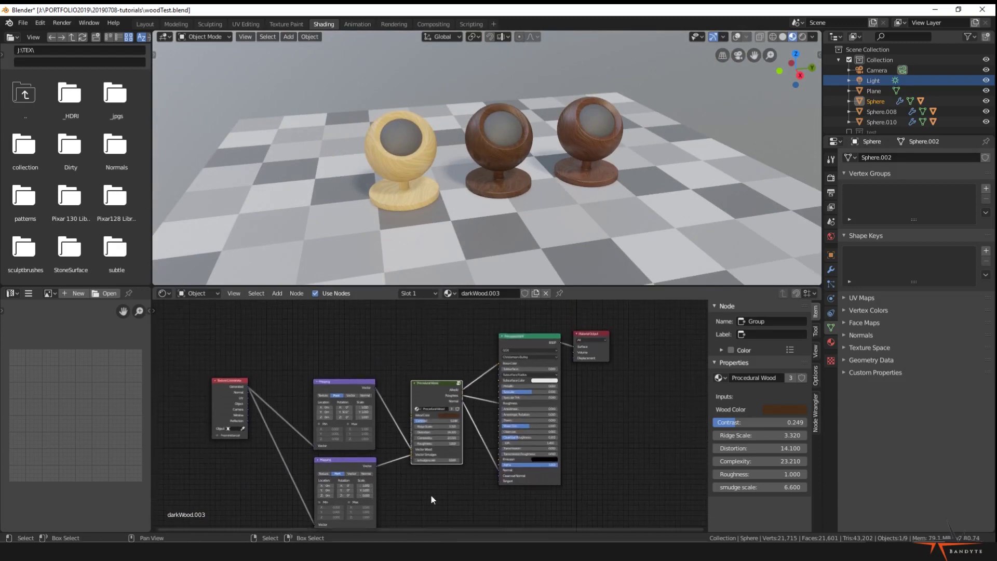
{"action": "scroll", "coordinate": [430, 493], "scroll_direction": "up", "scroll_amount": 6}
{"action": "scroll", "coordinate": [468, 434], "scroll_direction": "down", "scroll_amount": 3}
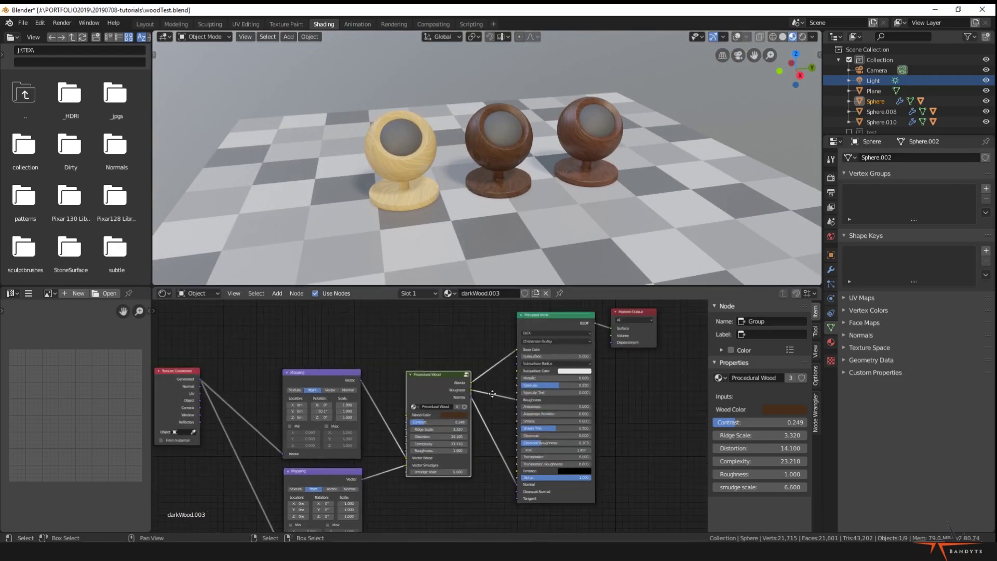
{"action": "middle_click_drag", "start_coordinate": [493, 393], "coordinate": [463, 404]}
{"action": "scroll", "coordinate": [538, 114], "scroll_direction": "up", "scroll_amount": 4}
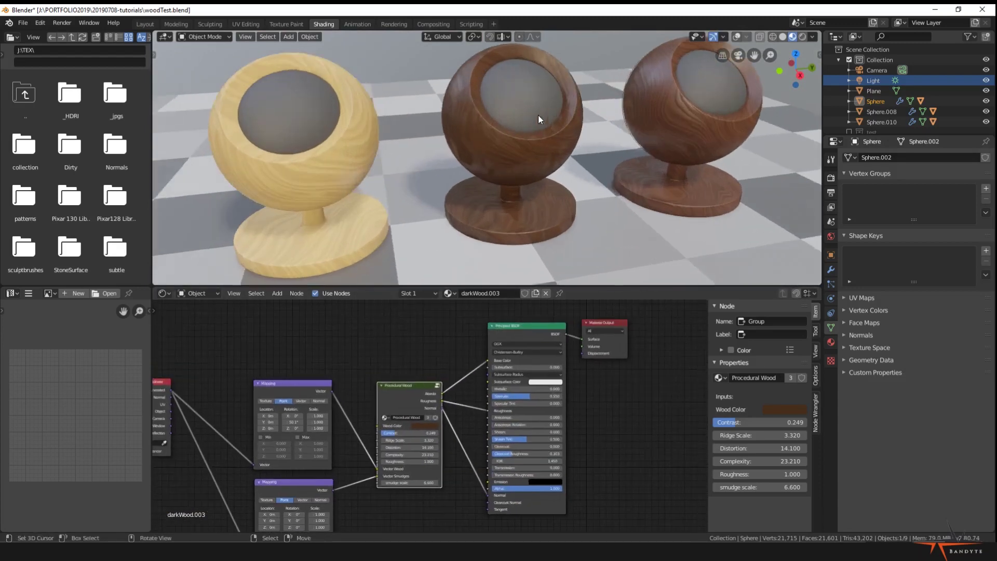
{"action": "left_click", "coordinate": [427, 426]}
{"action": "left_click_drag", "start_coordinate": [434, 374], "coordinate": [432, 374]}
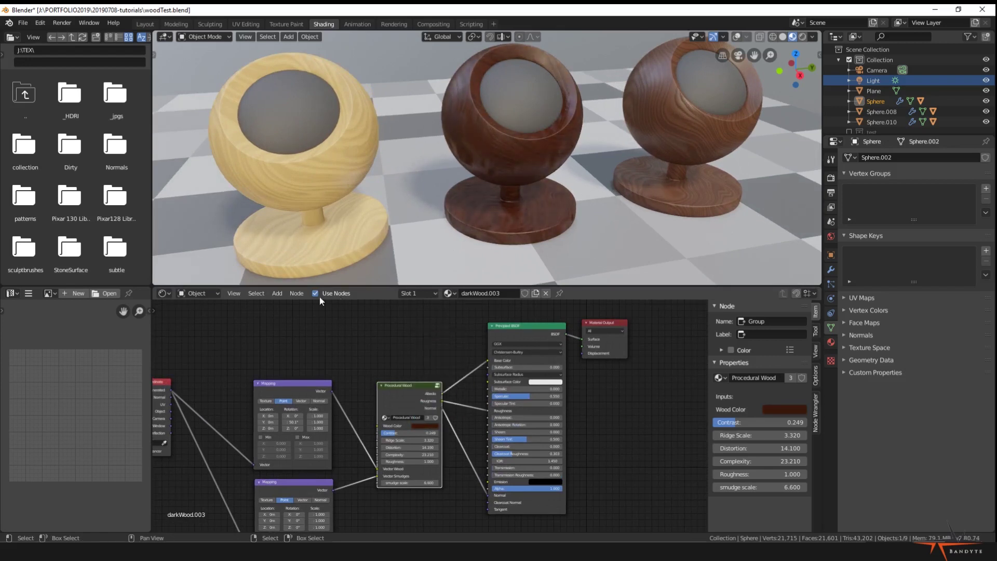
{"action": "middle_click_drag", "start_coordinate": [367, 325], "coordinate": [390, 330]}
{"action": "middle_click_drag", "start_coordinate": [493, 206], "coordinate": [516, 207]}
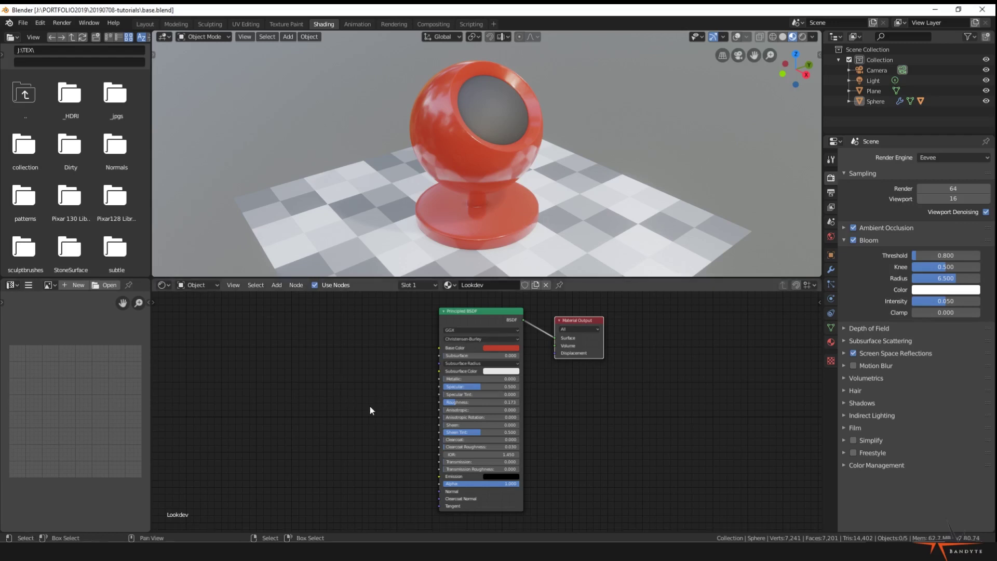
Examine the Lookdev material's Principled BSDF node and the red shader ball that uses it
{"action": "middle_click_drag", "start_coordinate": [369, 406], "coordinate": [461, 408]}
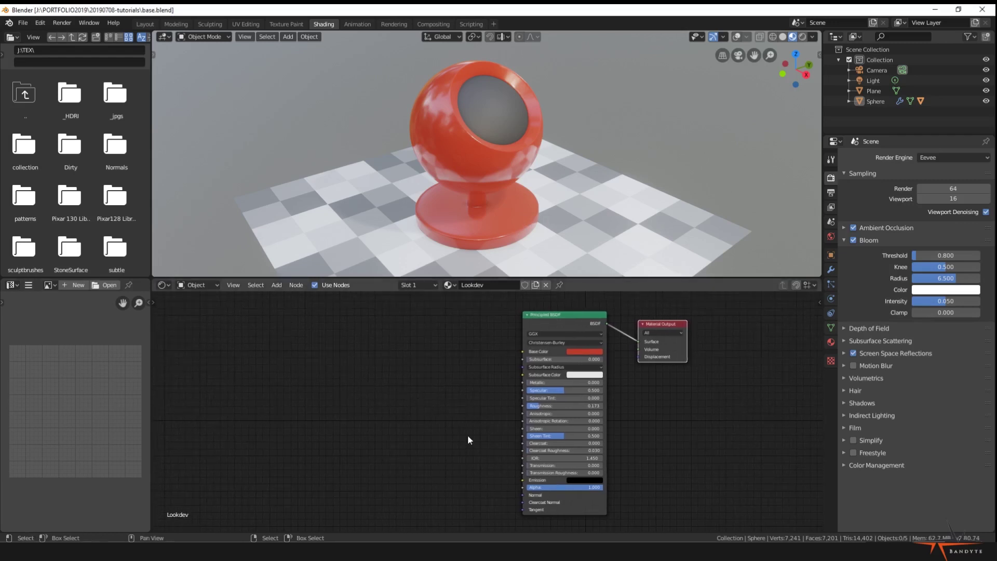
{"action": "middle_click_drag", "start_coordinate": [394, 402], "coordinate": [414, 434]}
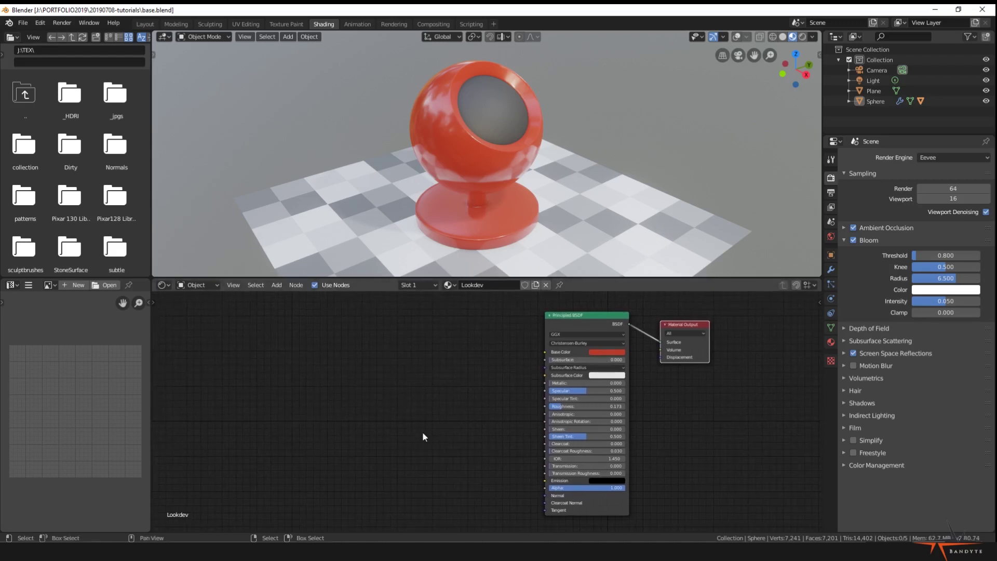
{"action": "middle_click_drag", "start_coordinate": [422, 432], "coordinate": [407, 413]}
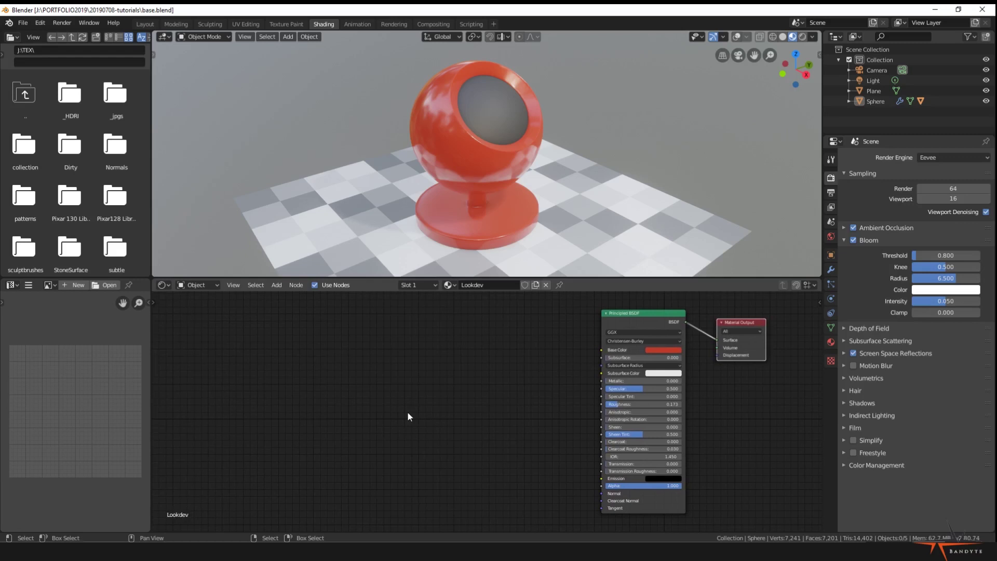
{"action": "scroll", "coordinate": [445, 422], "scroll_direction": "up", "scroll_amount": 3}
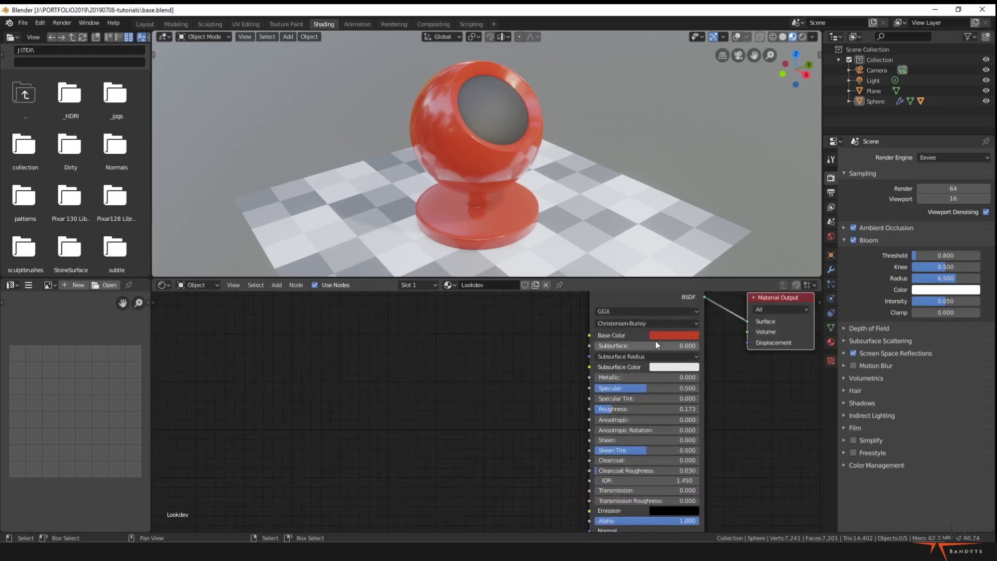
{"action": "scroll", "coordinate": [497, 418], "scroll_direction": "down", "scroll_amount": 1}
{"action": "middle_click_drag", "start_coordinate": [497, 418], "coordinate": [512, 413]}
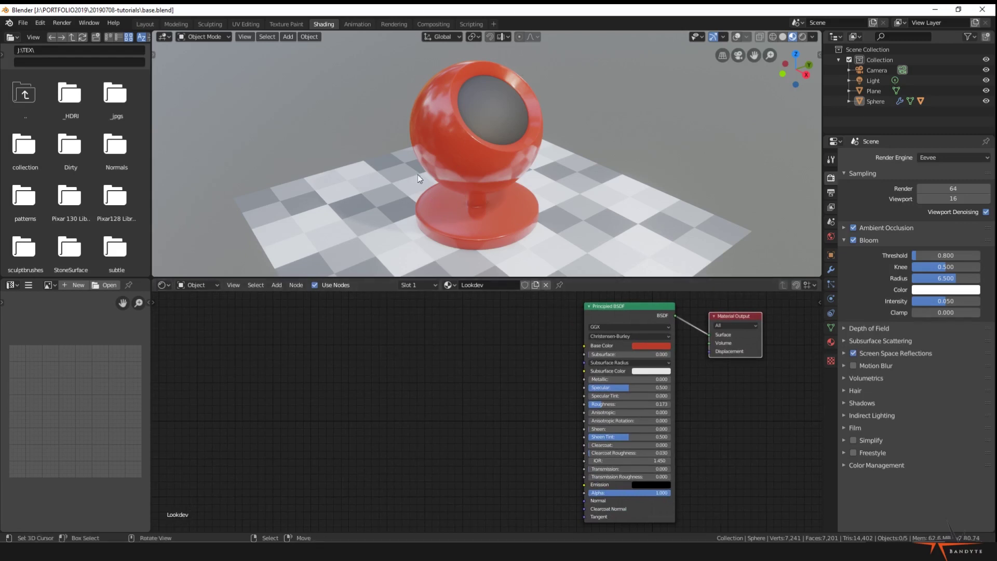
{"action": "mouse_move", "coordinate": [447, 193]}
{"action": "middle_mouse_down"}
{"action": "mouse_move", "coordinate": [532, 183]}
{"action": "mouse_move", "coordinate": [493, 173]}
{"action": "mouse_move", "coordinate": [397, 180]}
{"action": "mouse_move", "coordinate": [445, 182]}
{"action": "middle_mouse_up"}
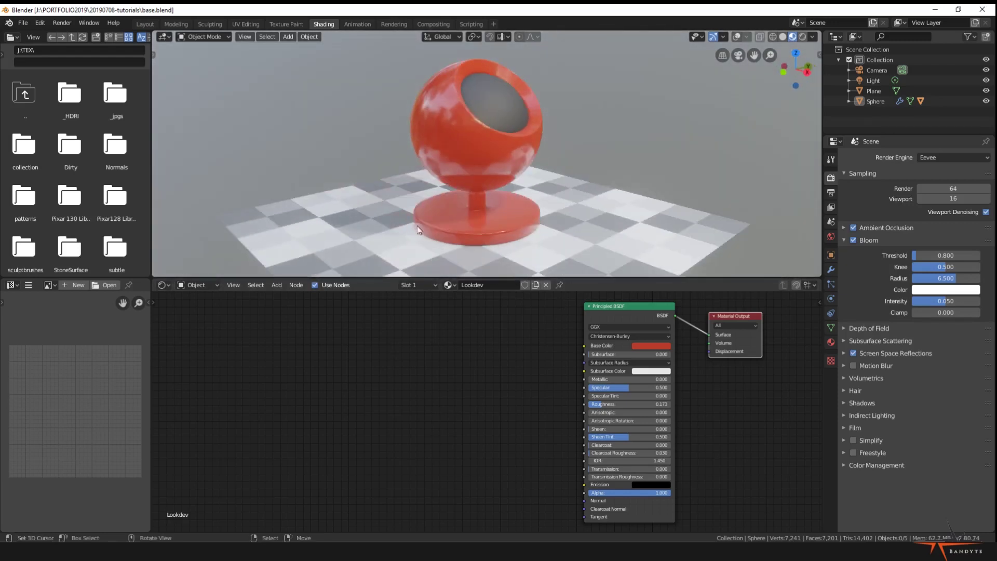
{"action": "middle_click_drag", "start_coordinate": [385, 453], "coordinate": [421, 447]}
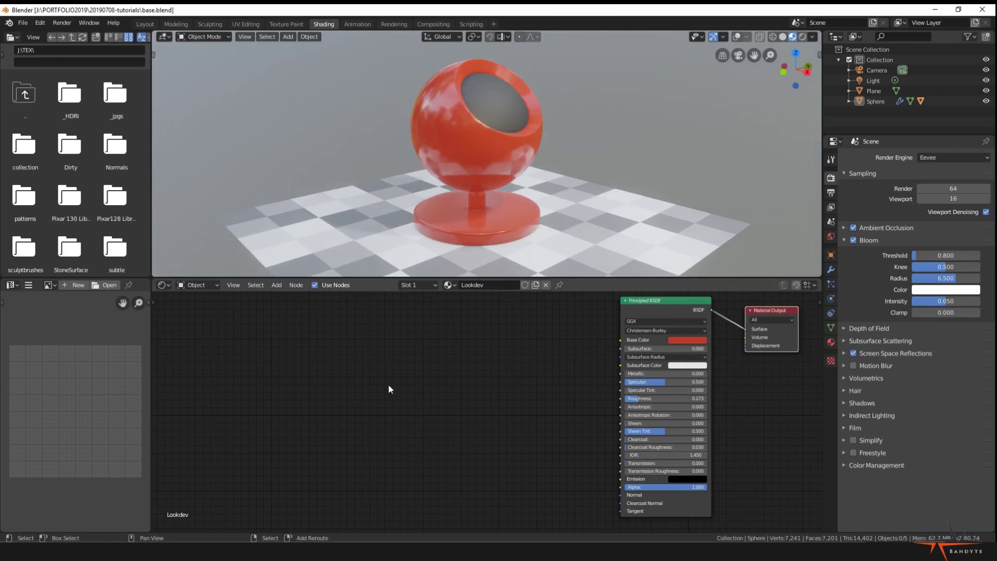
Add a Wave Texture node to the Lookdev material and preview its Color output on the shader ball through a Viewer
{"action": "key", "text": "shift+a"}
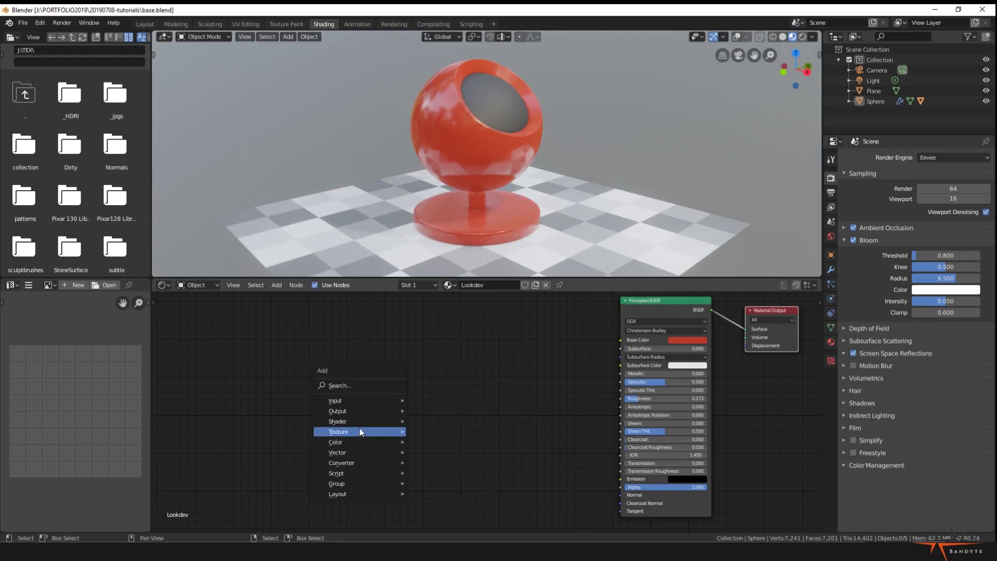
{"action": "mouse_move", "coordinate": [360, 431]}
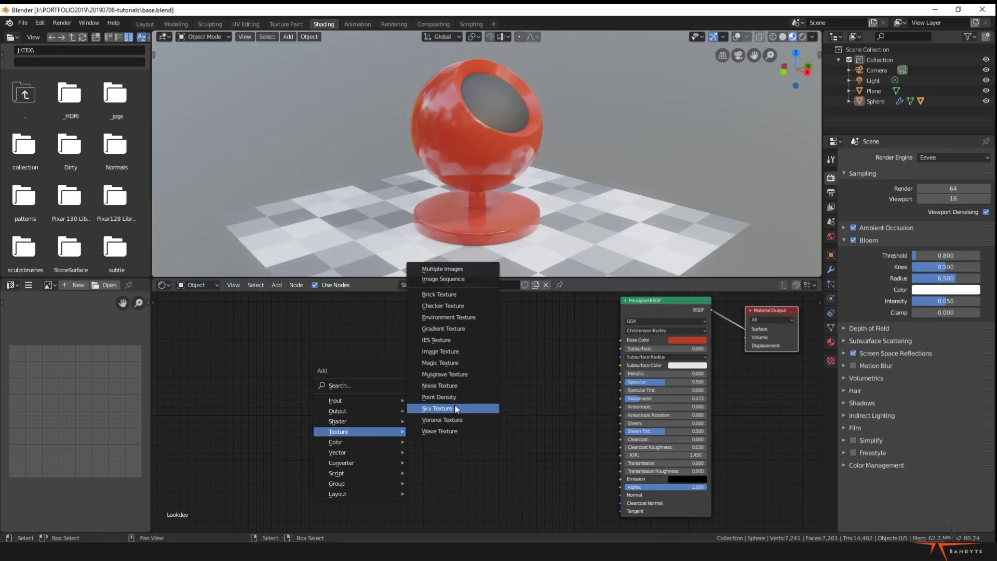
{"action": "left_click", "coordinate": [439, 431]}
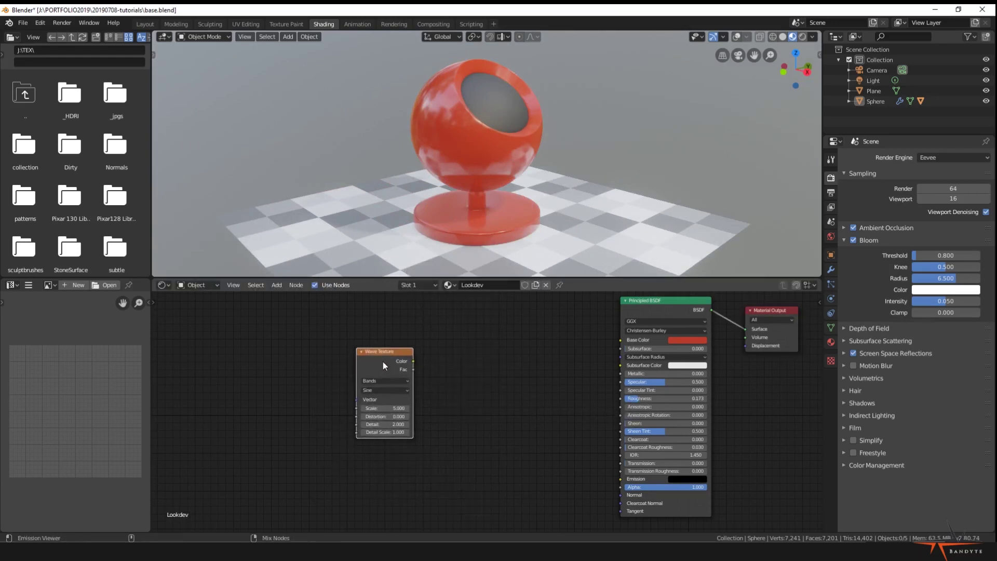
{"action": "left_click", "coordinate": [382, 362], "text": "ctrl+shift"}
{"action": "middle_click_drag", "start_coordinate": [472, 390], "coordinate": [461, 419]}
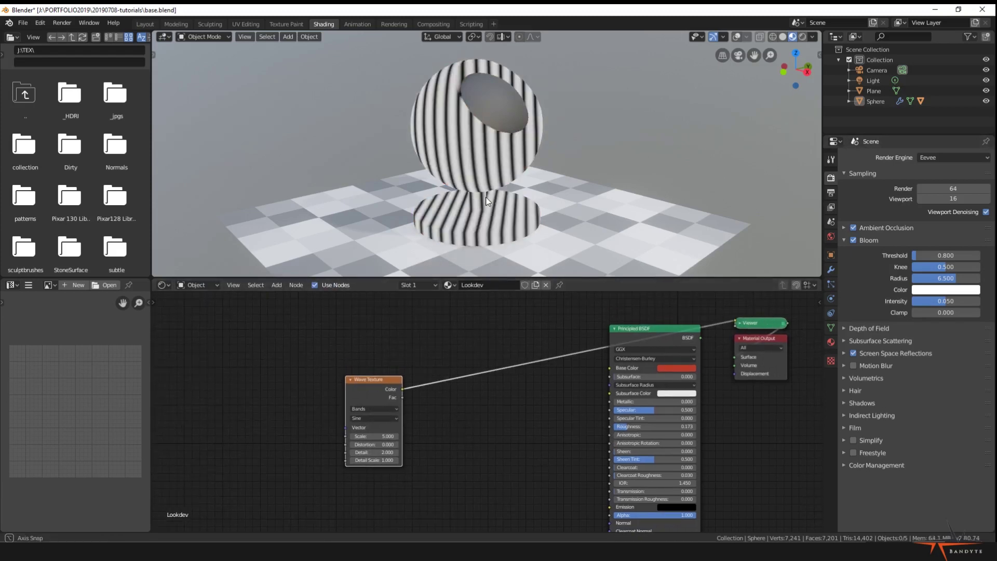
{"action": "middle_click_drag", "start_coordinate": [618, 198], "coordinate": [436, 268]}
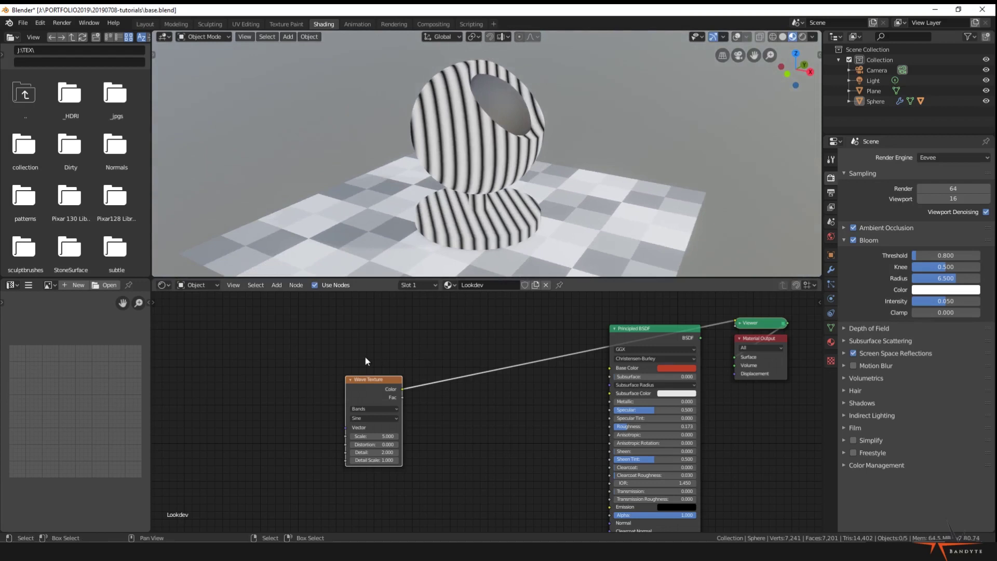
Reposition the Wave Texture node and add Texture Coordinate and Mapping nodes feeding its Vector input with Generated coordinates
{"action": "middle_click_drag", "start_coordinate": [366, 356], "coordinate": [387, 355]}
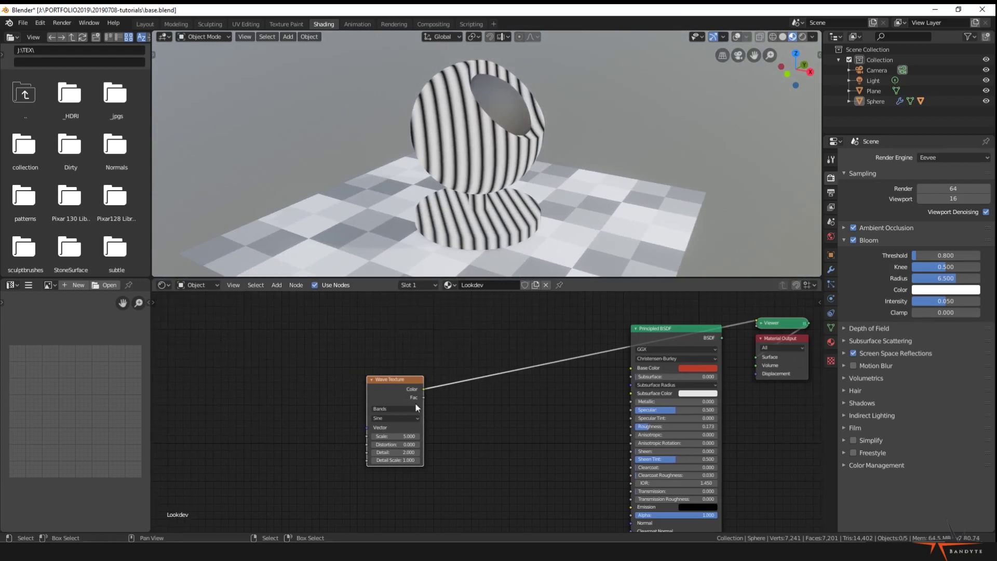
{"action": "middle_click_drag", "start_coordinate": [415, 404], "coordinate": [426, 403]}
{"action": "left_click_drag", "start_coordinate": [396, 397], "coordinate": [412, 383]}
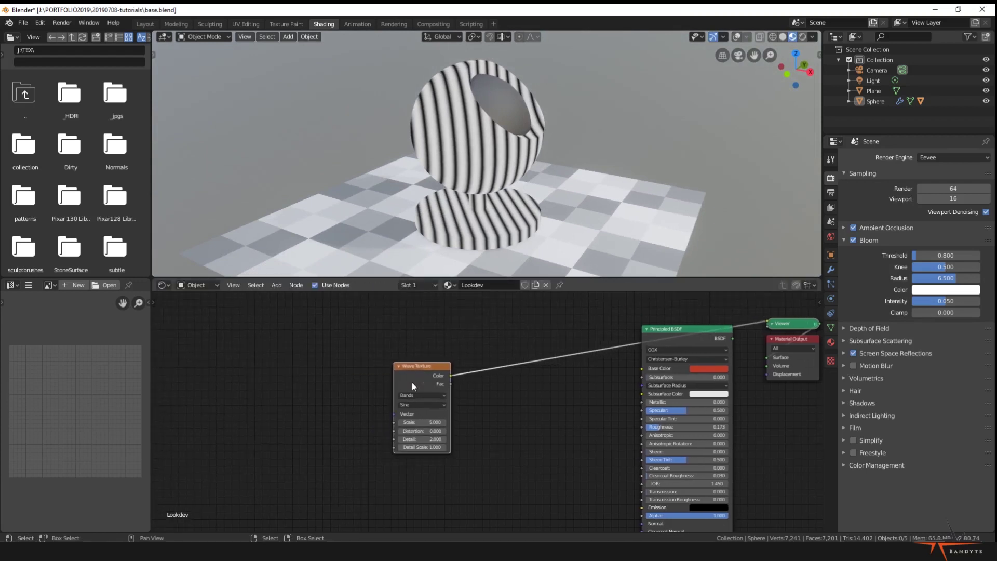
{"action": "key", "text": "ctrl+t"}
{"action": "middle_click_drag", "start_coordinate": [428, 384], "coordinate": [456, 377]}
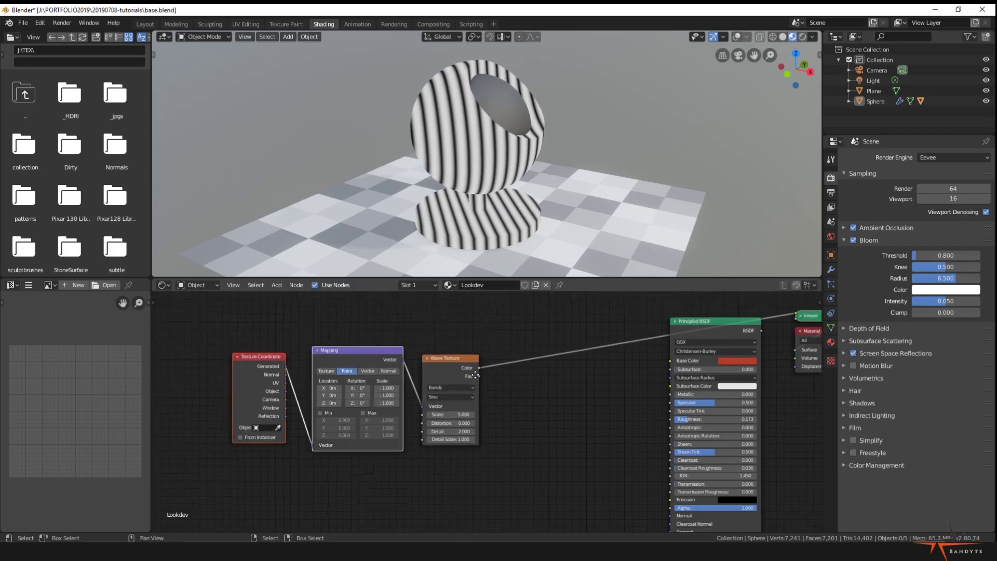
{"action": "scroll", "coordinate": [450, 427], "scroll_direction": "up", "scroll_amount": 1}
{"action": "middle_click_drag", "start_coordinate": [451, 425], "coordinate": [504, 431]}
{"action": "scroll", "coordinate": [503, 431], "scroll_direction": "up", "scroll_amount": 1}
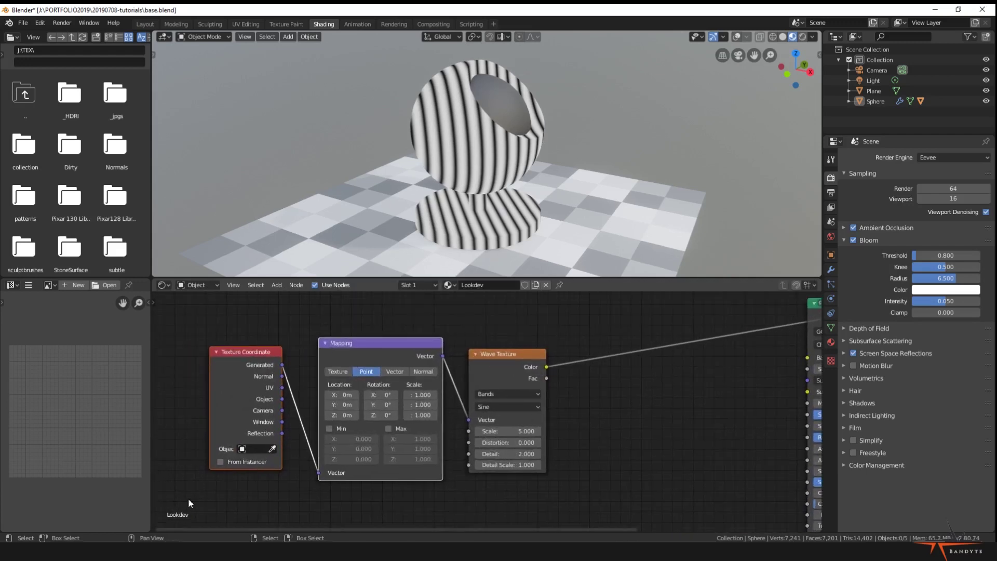
Examine the three-node texture chain and how the wave bands run across the shader ball from different angles
{"action": "middle_click_drag", "start_coordinate": [353, 413], "coordinate": [309, 415]}
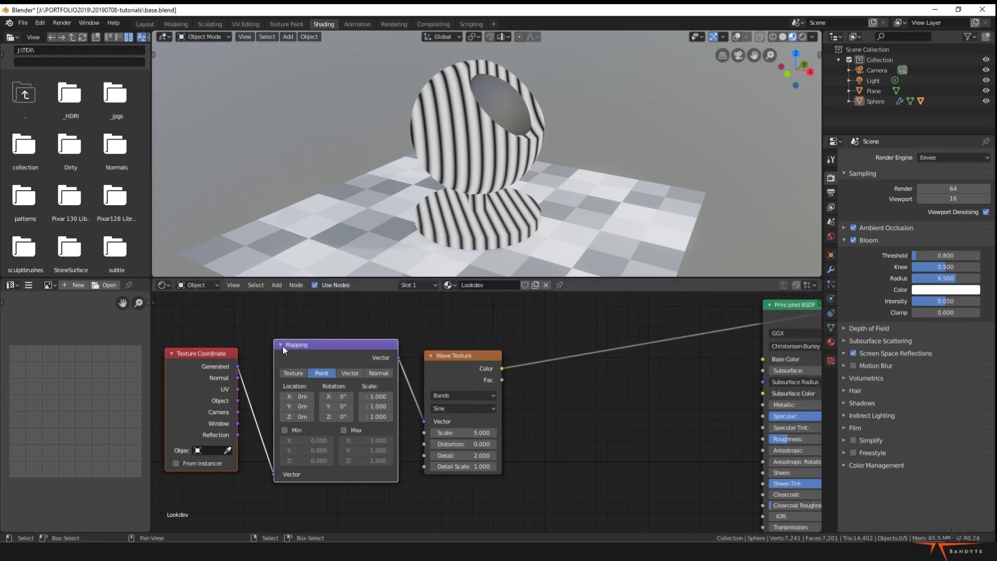
{"action": "middle_click_drag", "start_coordinate": [196, 371], "coordinate": [227, 379]}
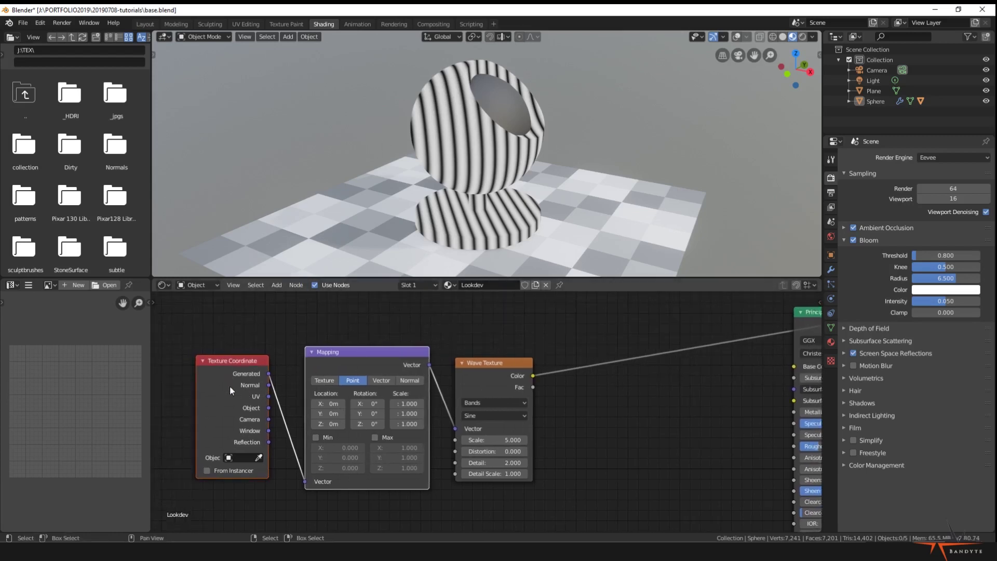
{"action": "middle_click_drag", "start_coordinate": [281, 154], "coordinate": [622, 182]}
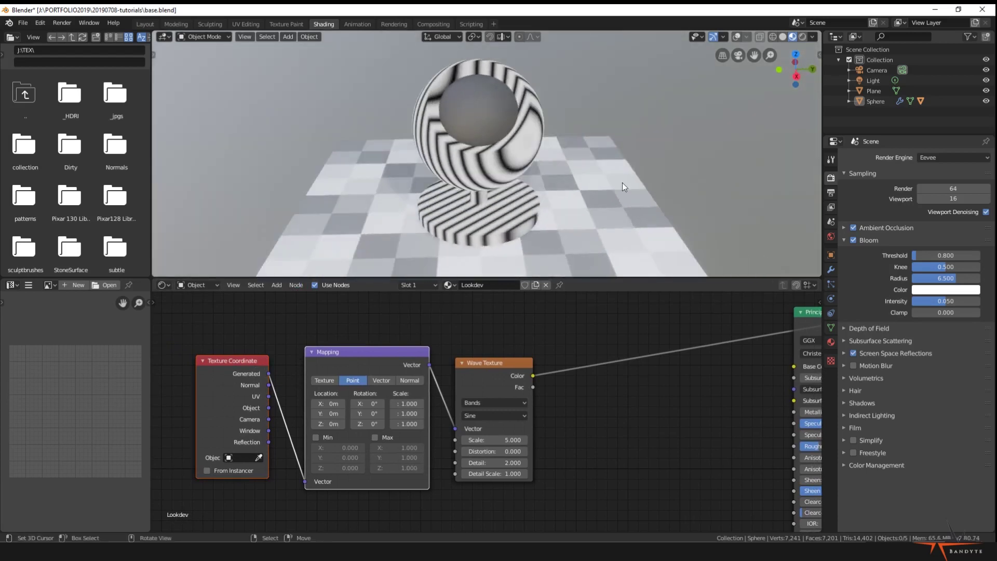
{"action": "middle_click_drag", "start_coordinate": [496, 193], "coordinate": [414, 202]}
{"action": "middle_click_drag", "start_coordinate": [251, 385], "coordinate": [270, 384]}
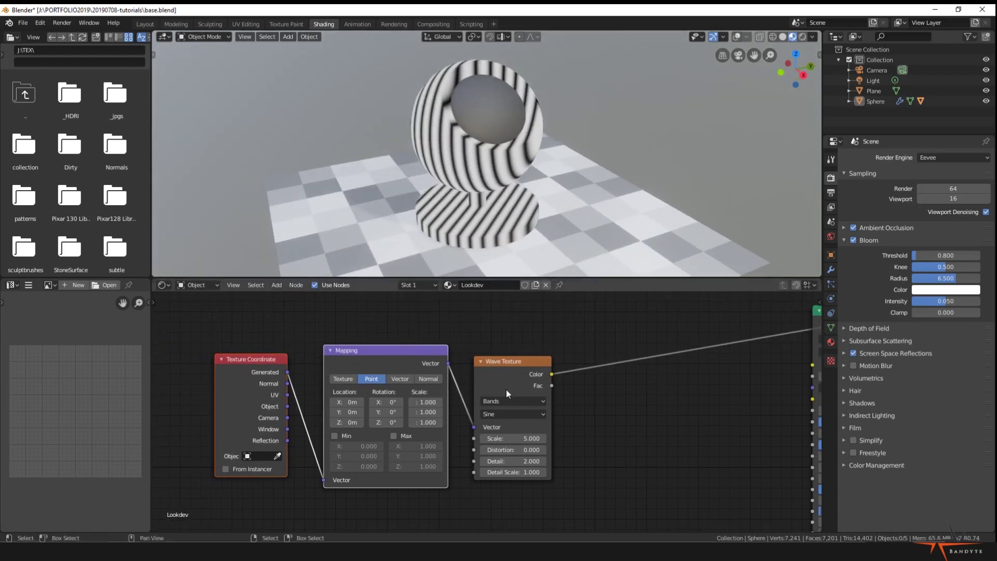
{"action": "middle_click_drag", "start_coordinate": [524, 260], "coordinate": [428, 183]}
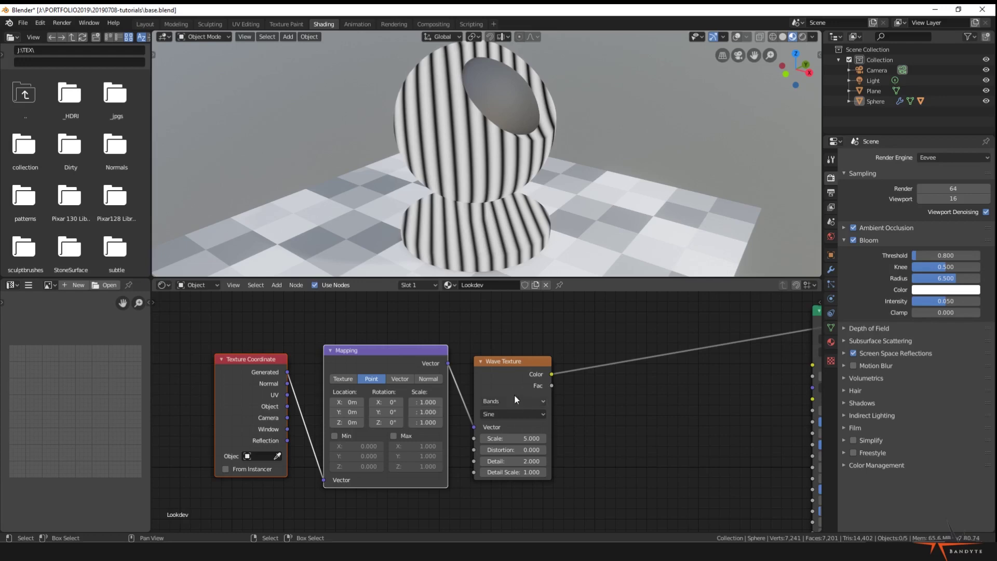
Set the Mapping node's Y rotation to 51.3° and inspect the tilted wave bands on the shader ball
{"action": "middle_click_drag", "start_coordinate": [543, 404], "coordinate": [502, 403]}
{"action": "scroll", "coordinate": [466, 165], "scroll_direction": "up", "scroll_amount": 4}
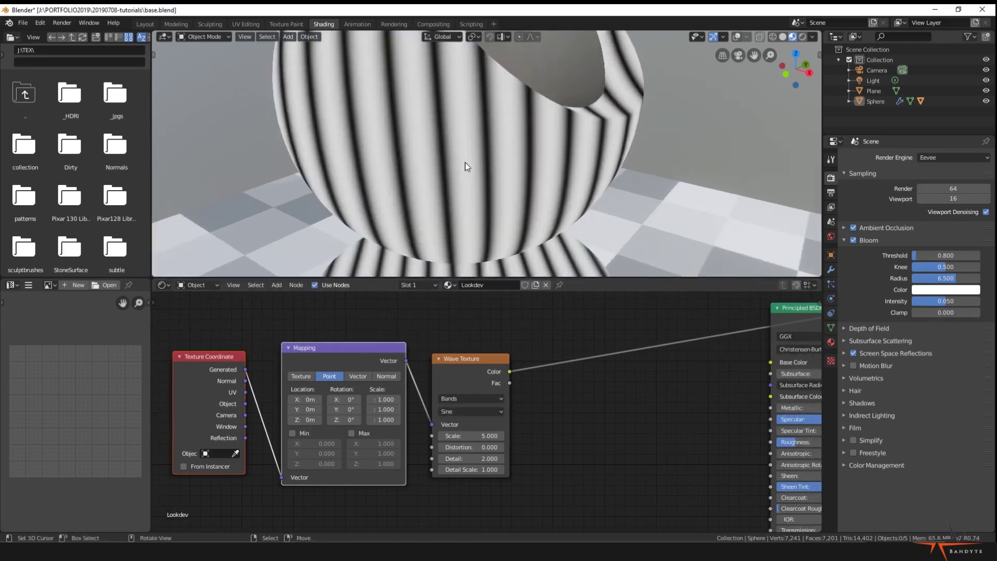
{"action": "middle_click_drag", "start_coordinate": [466, 166], "coordinate": [465, 187]}
{"action": "scroll", "coordinate": [495, 198], "scroll_direction": "down", "scroll_amount": 4}
{"action": "middle_click_drag", "start_coordinate": [396, 371], "coordinate": [494, 367]}
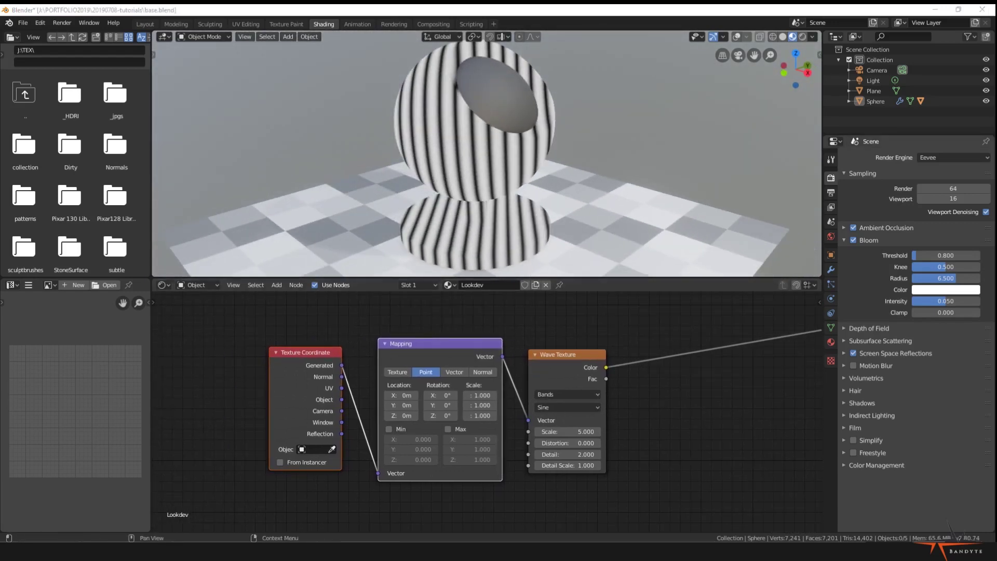
{"action": "scroll", "coordinate": [481, 387], "scroll_direction": "up", "scroll_amount": 2}
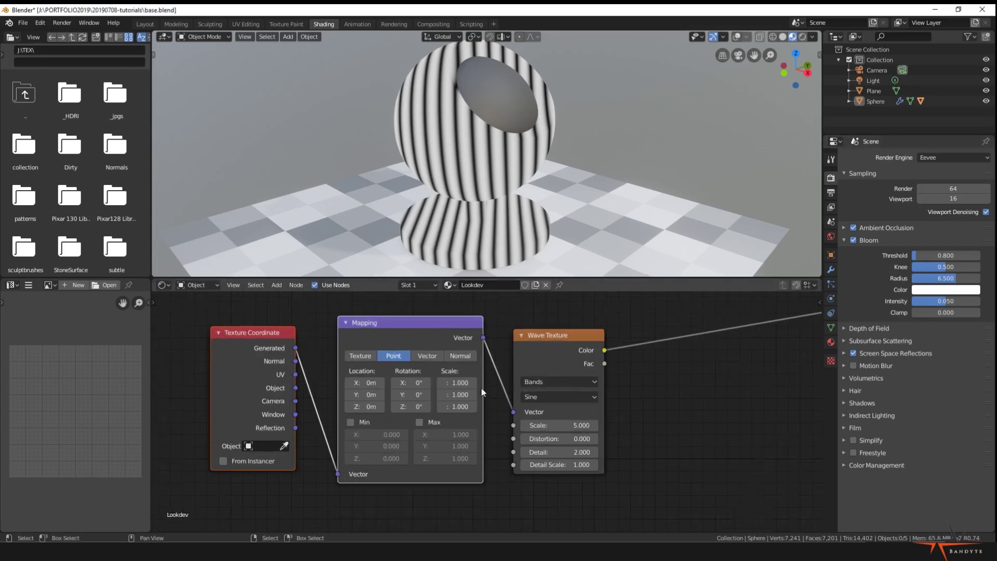
{"action": "scroll", "coordinate": [481, 388], "scroll_direction": "up", "scroll_amount": 1}
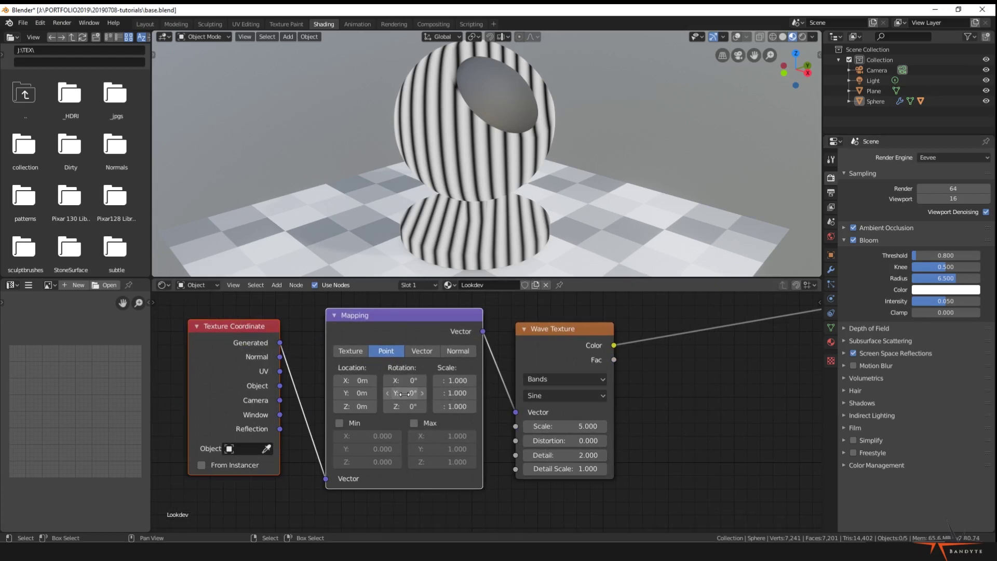
{"action": "left_click_drag", "start_coordinate": [404, 393], "coordinate": [316, 393]}
{"action": "middle_click_drag", "start_coordinate": [605, 185], "coordinate": [535, 221]}
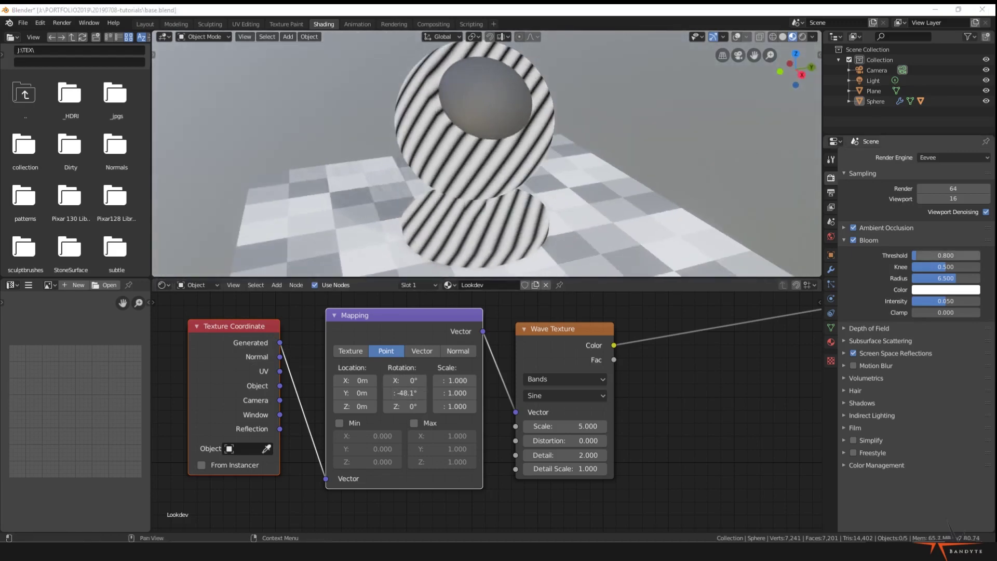
{"action": "left_click_drag", "start_coordinate": [407, 393], "coordinate": [571, 394]}
{"action": "middle_click_drag", "start_coordinate": [515, 129], "coordinate": [387, 157]}
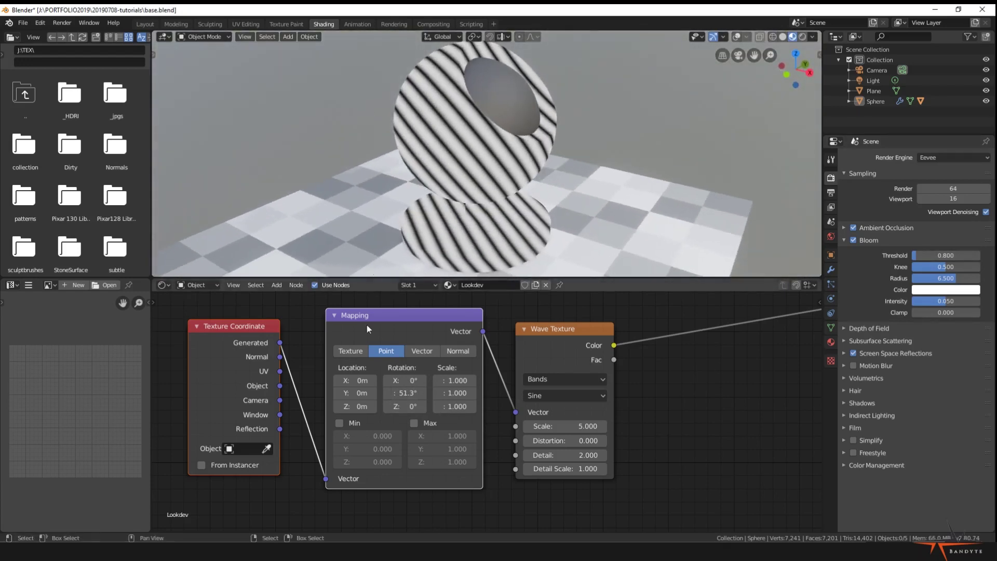
Spread the nodes apart to open a wide gap between the Mapping node and the Wave Texture
{"action": "middle_click_drag", "start_coordinate": [325, 341], "coordinate": [368, 353]}
{"action": "key", "text": "g"}
{"action": "scroll", "coordinate": [578, 380], "scroll_direction": "down", "scroll_amount": 2}
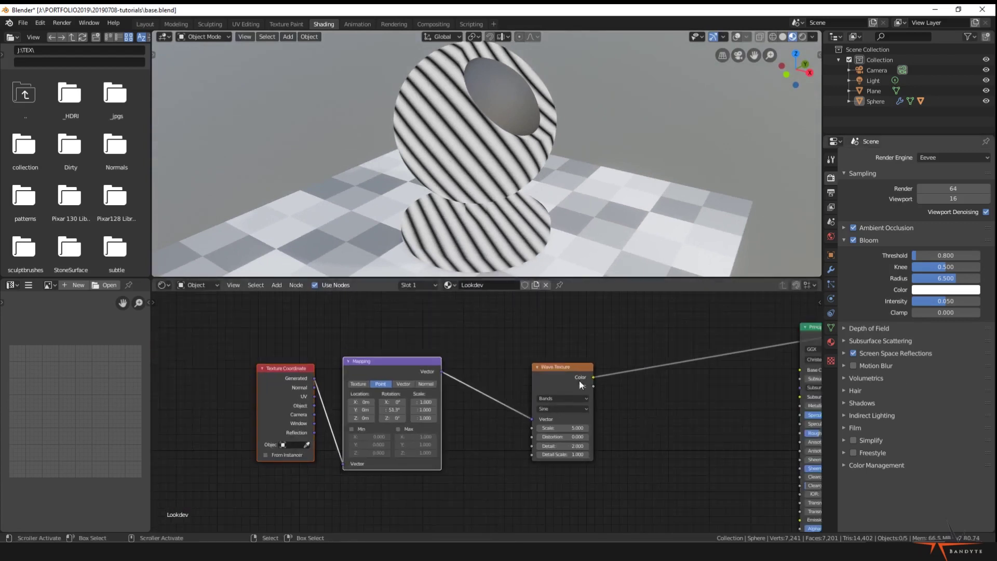
{"action": "scroll", "coordinate": [531, 378], "scroll_direction": "down", "scroll_amount": 1}
{"action": "left_click_drag", "start_coordinate": [302, 439], "coordinate": [246, 450]}
{"action": "left_click_drag", "start_coordinate": [424, 372], "coordinate": [346, 380]}
{"action": "middle_click_drag", "start_coordinate": [494, 170], "coordinate": [423, 194]}
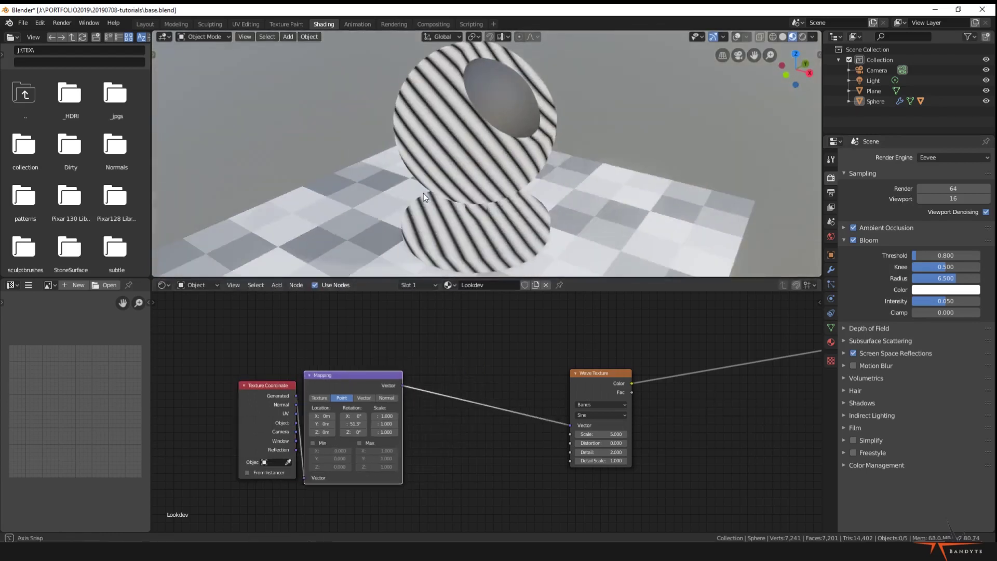
{"action": "middle_click_drag", "start_coordinate": [628, 451], "coordinate": [491, 454]}
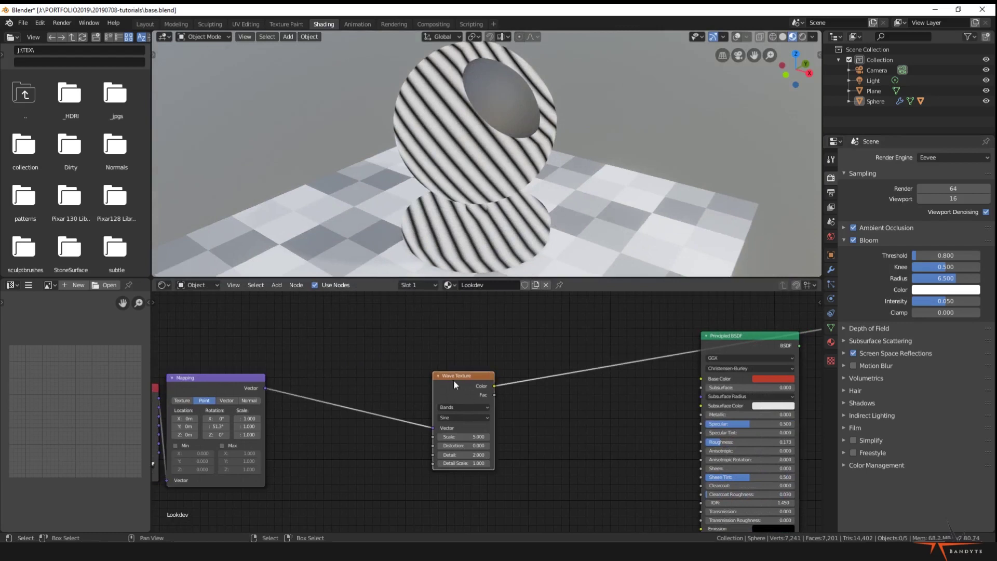
{"action": "left_click_drag", "start_coordinate": [451, 382], "coordinate": [509, 382]}
{"action": "middle_click_drag", "start_coordinate": [408, 430], "coordinate": [509, 423]}
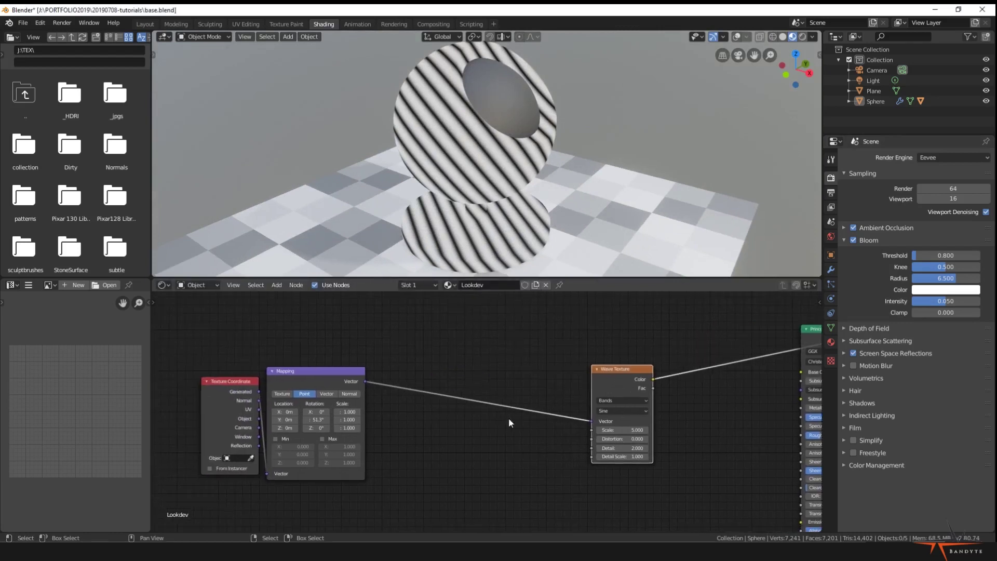
Move the Texture Coordinate and Mapping nodes together up, clear of the space before the Wave Texture
{"action": "left_click", "coordinate": [227, 388]}
{"action": "left_click", "coordinate": [333, 397], "text": "shift"}
{"action": "left_click_drag", "start_coordinate": [333, 396], "coordinate": [313, 318]}
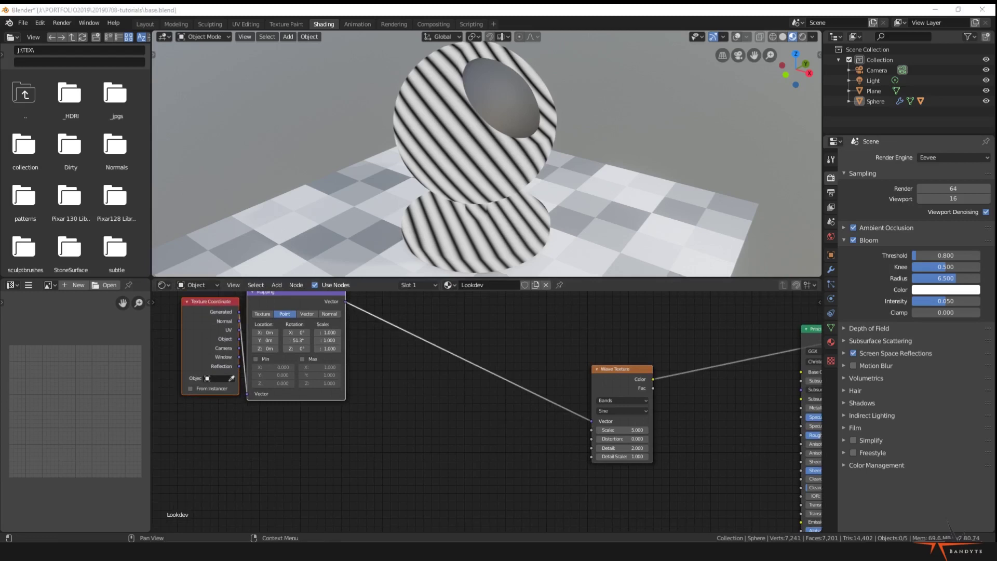
Set the Wave Texture's Scale to 5.500
{"action": "scroll", "coordinate": [621, 429], "scroll_direction": "up", "scroll_amount": 1}
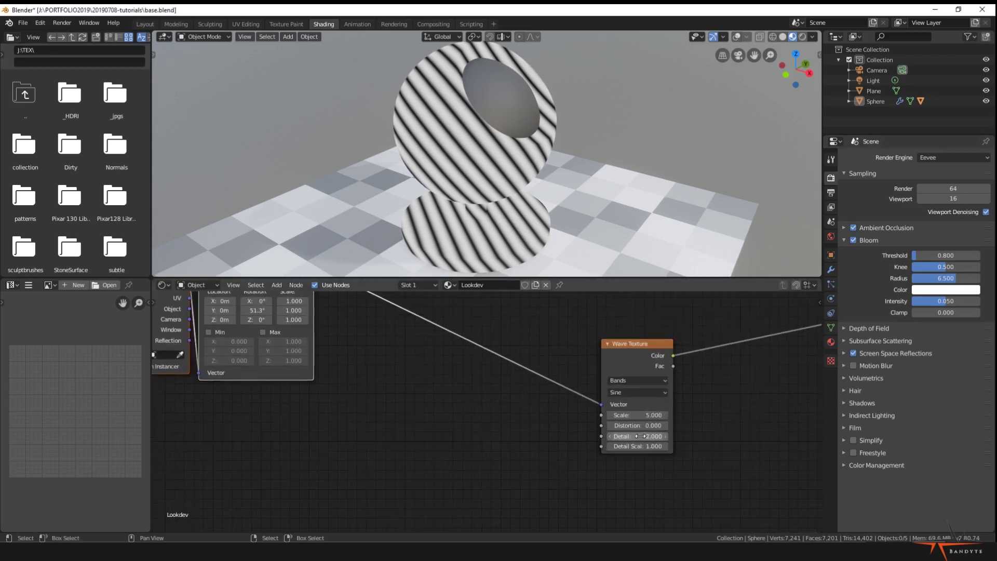
{"action": "left_click", "coordinate": [665, 415]}
{"action": "mouse_move", "coordinate": [638, 415]}
{"action": "left_mouse_down"}
{"action": "mouse_move", "coordinate": [669, 415]}
{"action": "mouse_move", "coordinate": [634, 415]}
{"action": "left_mouse_up"}
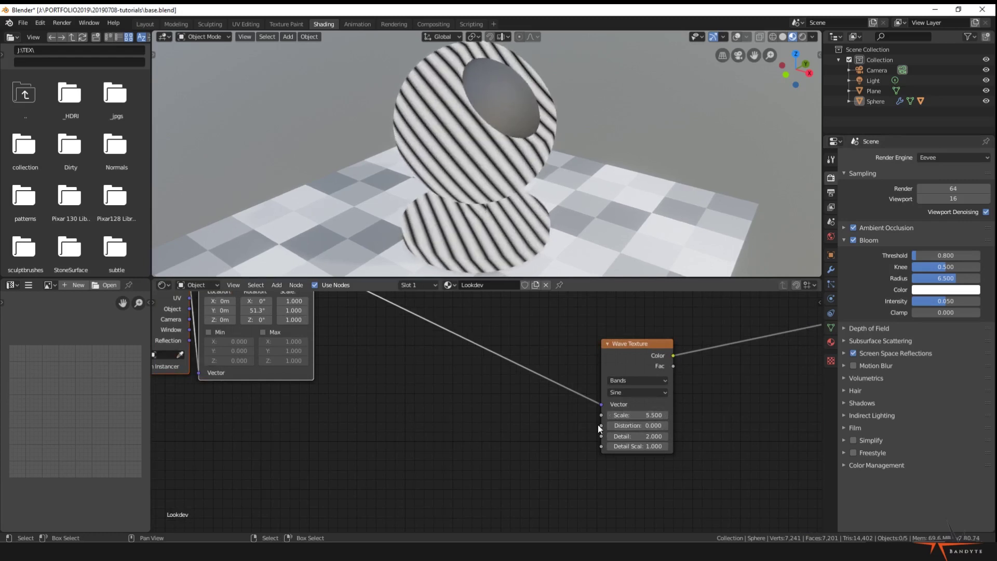
Add a second Wave Texture before the existing one and link its Color output to the existing node's Scale input
{"action": "middle_click_drag", "start_coordinate": [508, 420], "coordinate": [517, 441]}
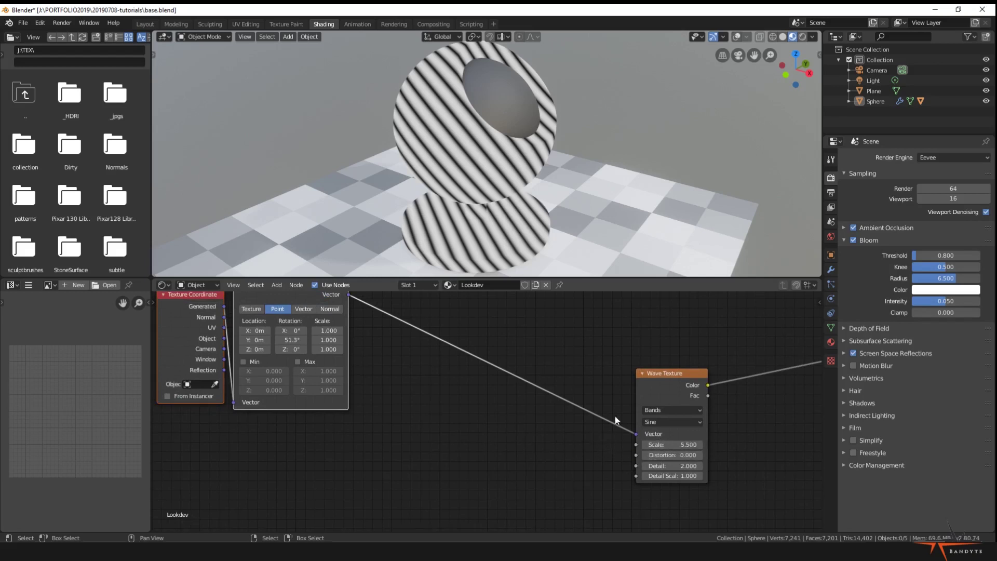
{"action": "middle_click_drag", "start_coordinate": [518, 405], "coordinate": [590, 431]}
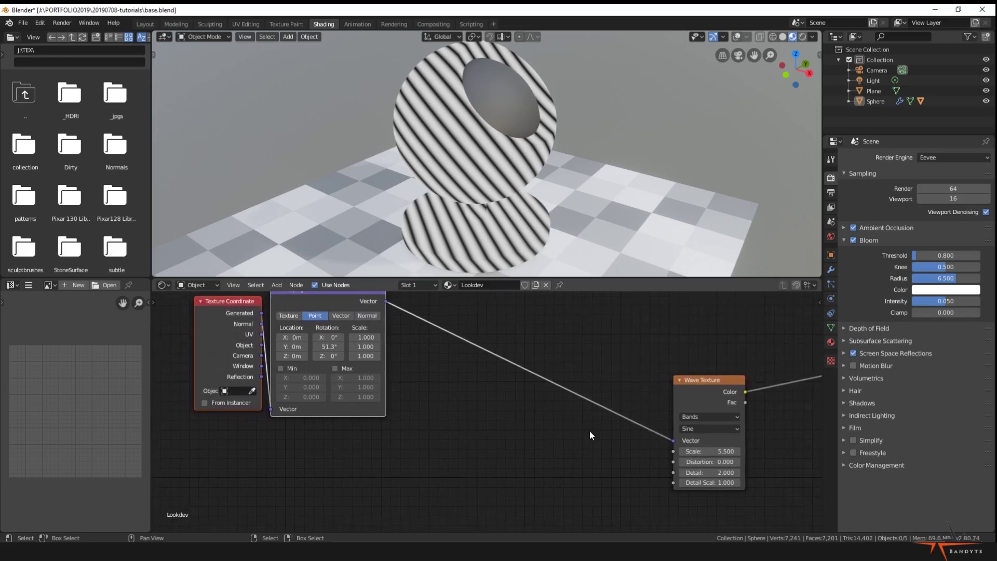
{"action": "key", "text": "shift+a"}
{"action": "mouse_move", "coordinate": [450, 465]}
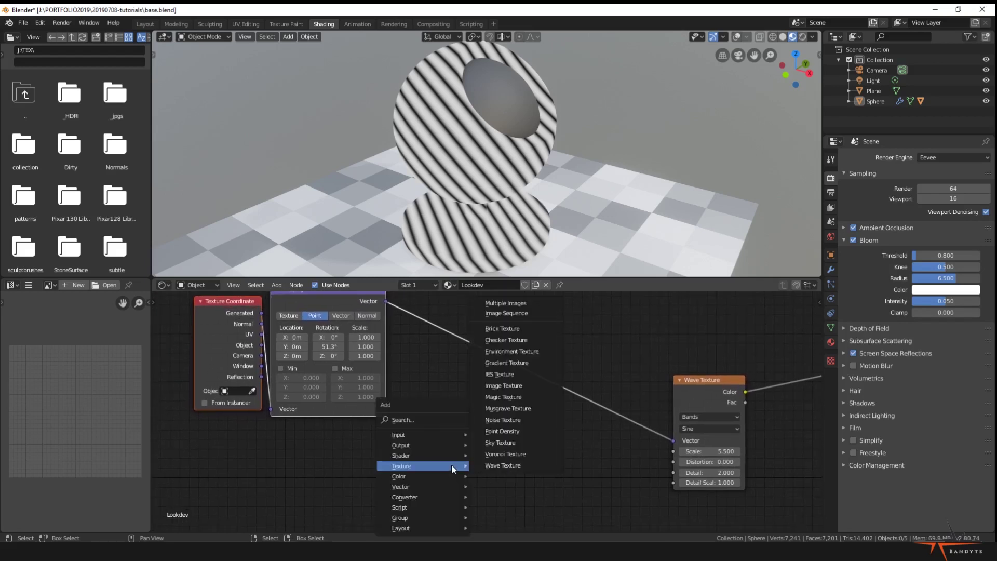
{"action": "left_click", "coordinate": [528, 465]}
{"action": "left_click", "coordinate": [463, 395]}
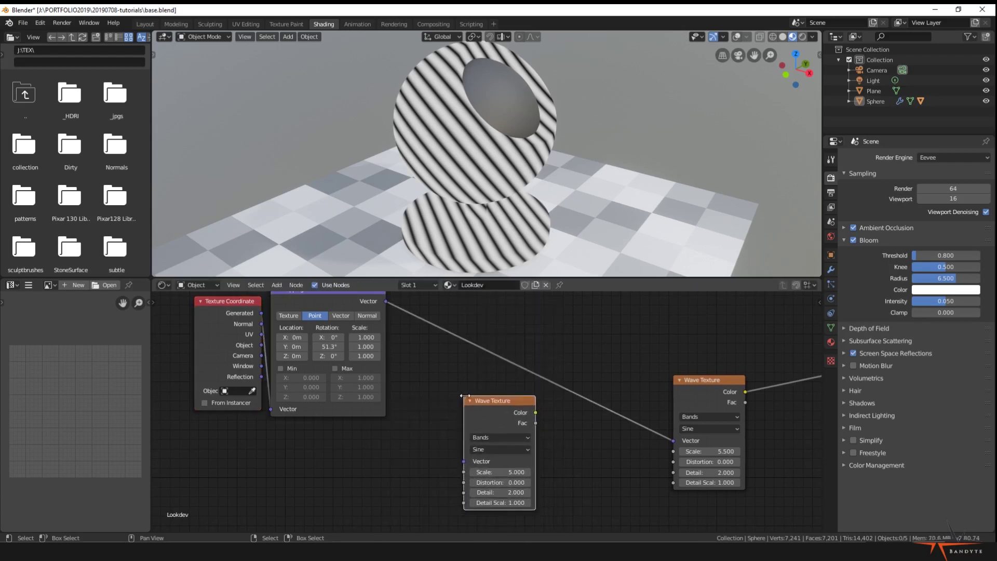
{"action": "middle_click_drag", "start_coordinate": [537, 409], "coordinate": [469, 382]}
{"action": "left_click_drag", "start_coordinate": [472, 386], "coordinate": [612, 426]}
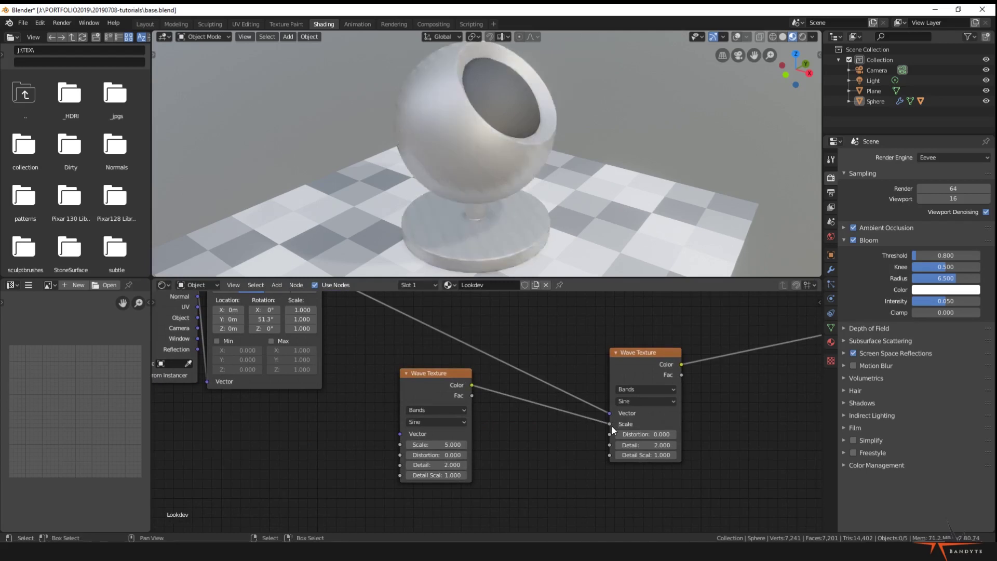
{"action": "middle_click_drag", "start_coordinate": [522, 437], "coordinate": [534, 457]}
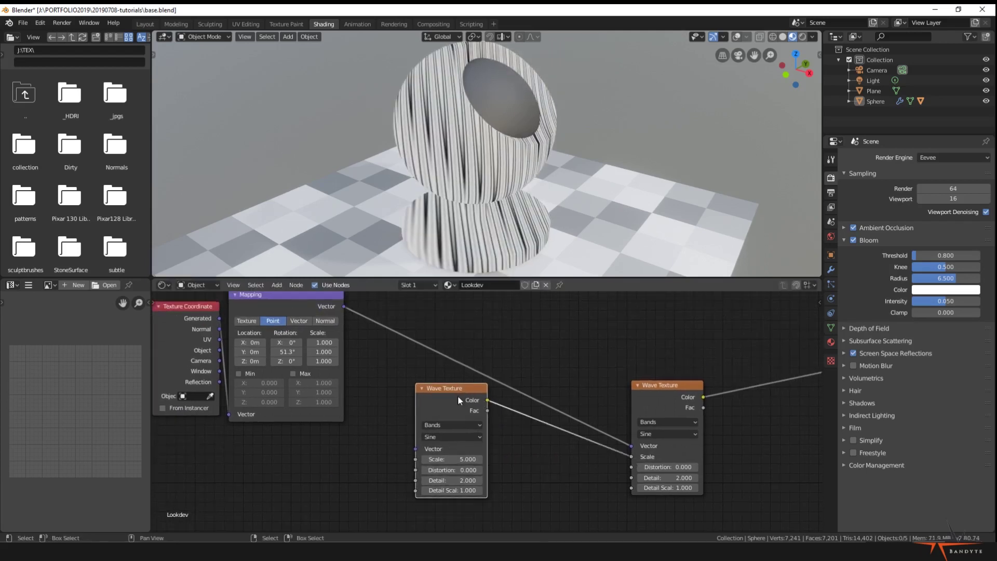
Link the Mapping node's Vector output to the second Wave Texture's Vector input and inspect the uneven grain on the ball
{"action": "middle_click_drag", "start_coordinate": [398, 336], "coordinate": [430, 353]}
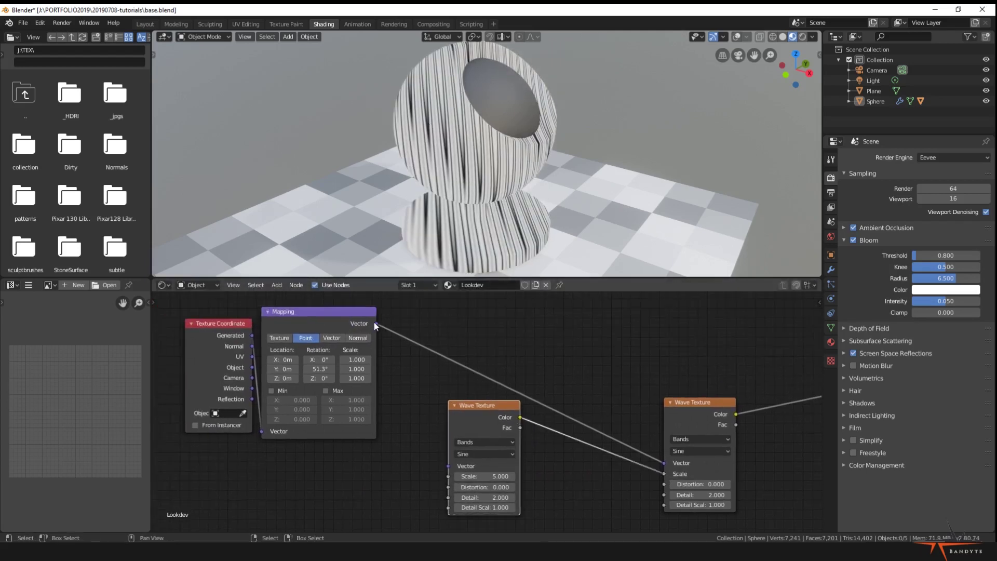
{"action": "left_click_drag", "start_coordinate": [377, 325], "coordinate": [448, 465]}
{"action": "middle_click_drag", "start_coordinate": [599, 450], "coordinate": [575, 441]}
{"action": "middle_click_drag", "start_coordinate": [495, 107], "coordinate": [520, 99]}
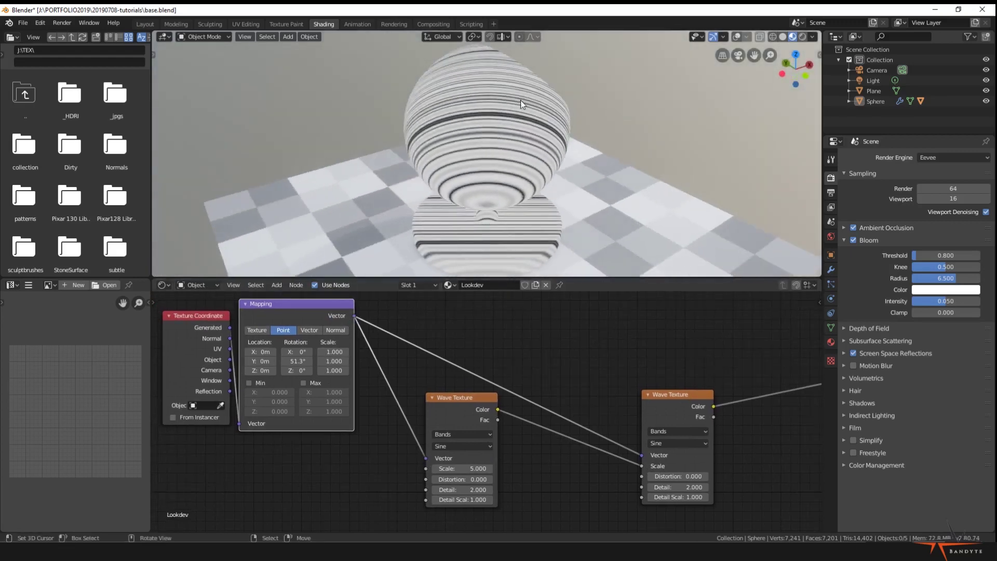
{"action": "scroll", "coordinate": [520, 99], "scroll_direction": "up", "scroll_amount": 3}
{"action": "middle_click_drag", "start_coordinate": [527, 156], "coordinate": [503, 195]}
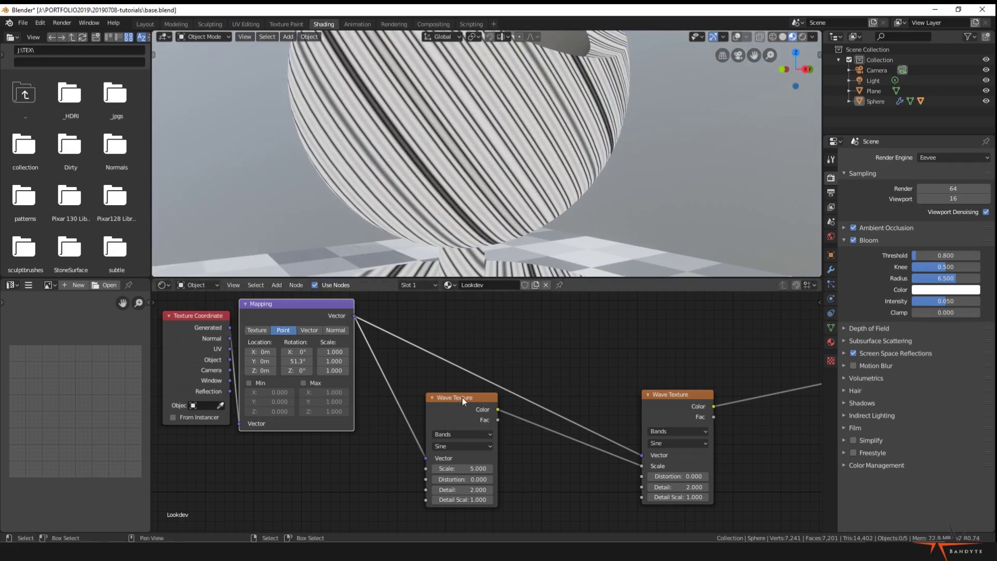
Set the second Wave Texture's Scale to 4.800 and move the final Wave Texture up and further from it
{"action": "mouse_move", "coordinate": [450, 469]}
{"action": "left_mouse_down"}
{"action": "mouse_move", "coordinate": [419, 469]}
{"action": "mouse_move", "coordinate": [445, 469]}
{"action": "left_mouse_up"}
{"action": "scroll", "coordinate": [535, 194], "scroll_direction": "down", "scroll_amount": 4}
{"action": "middle_click_drag", "start_coordinate": [535, 198], "coordinate": [537, 205]}
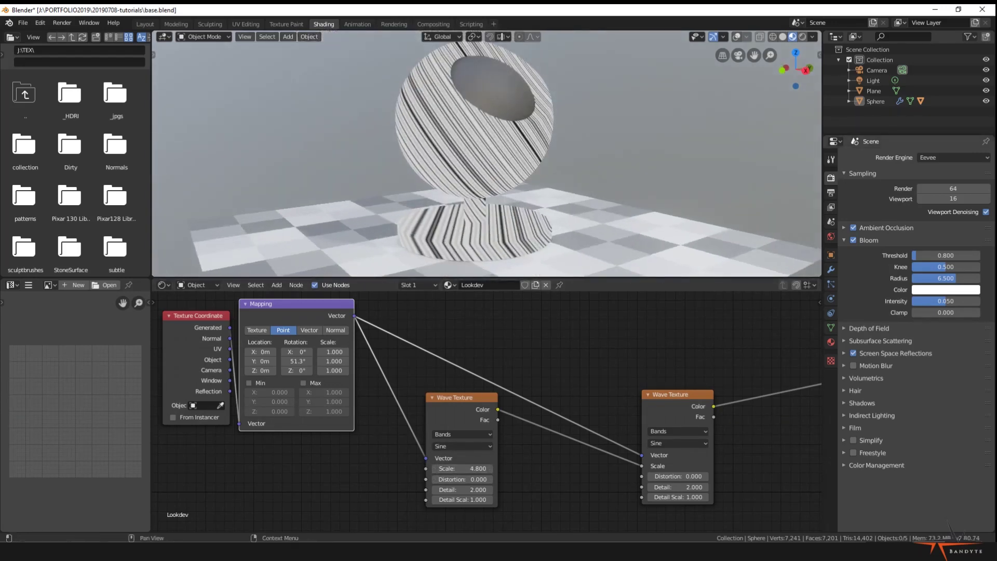
{"action": "middle_click_drag", "start_coordinate": [518, 422], "coordinate": [371, 384]}
{"action": "left_click_drag", "start_coordinate": [541, 466], "coordinate": [580, 411]}
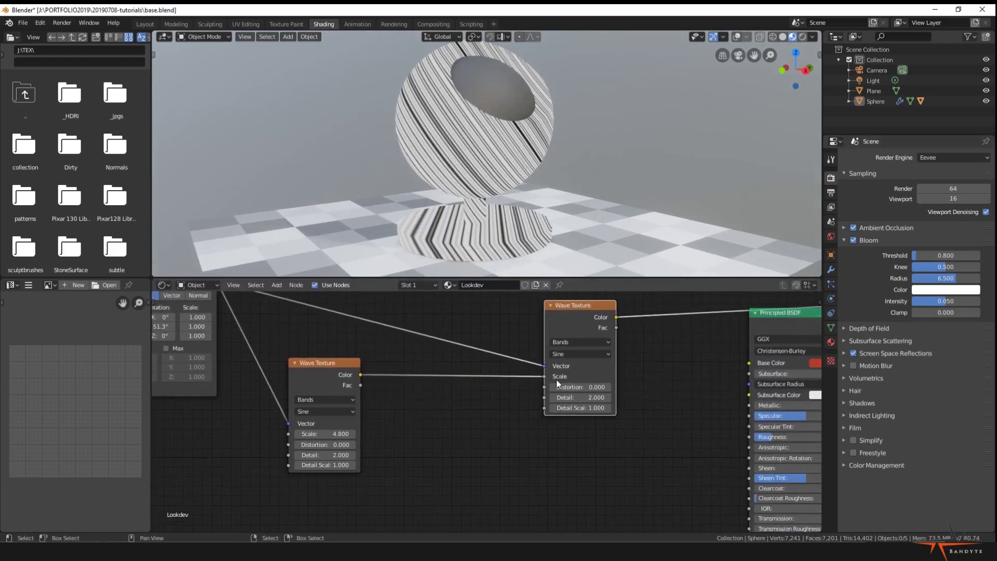
Add a Noise Texture node and place it below the second Wave Texture
{"action": "middle_click_drag", "start_coordinate": [375, 449], "coordinate": [418, 413]}
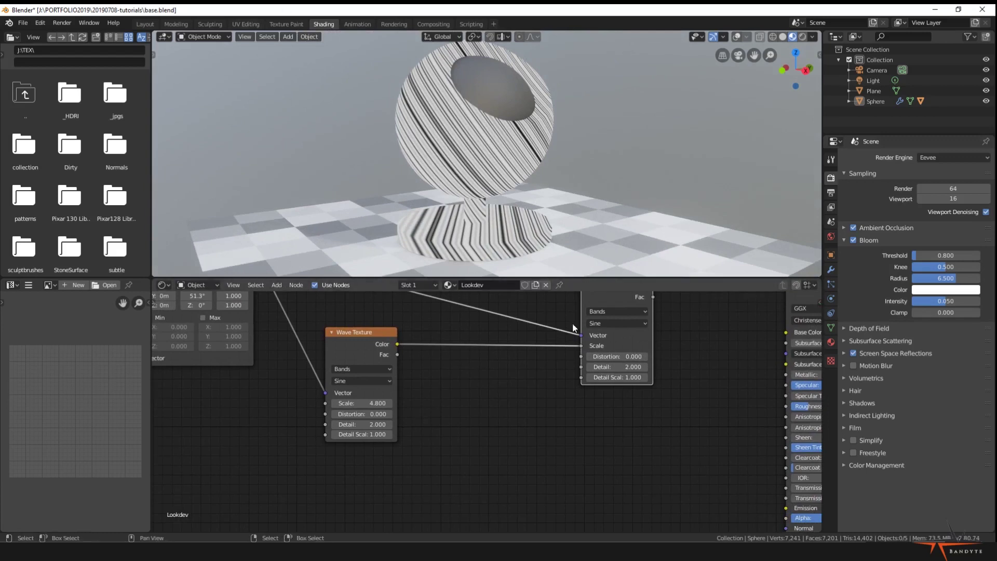
{"action": "middle_click_drag", "start_coordinate": [397, 486], "coordinate": [406, 448]}
{"action": "key", "text": "shift+a"}
{"action": "mouse_move", "coordinate": [366, 446]}
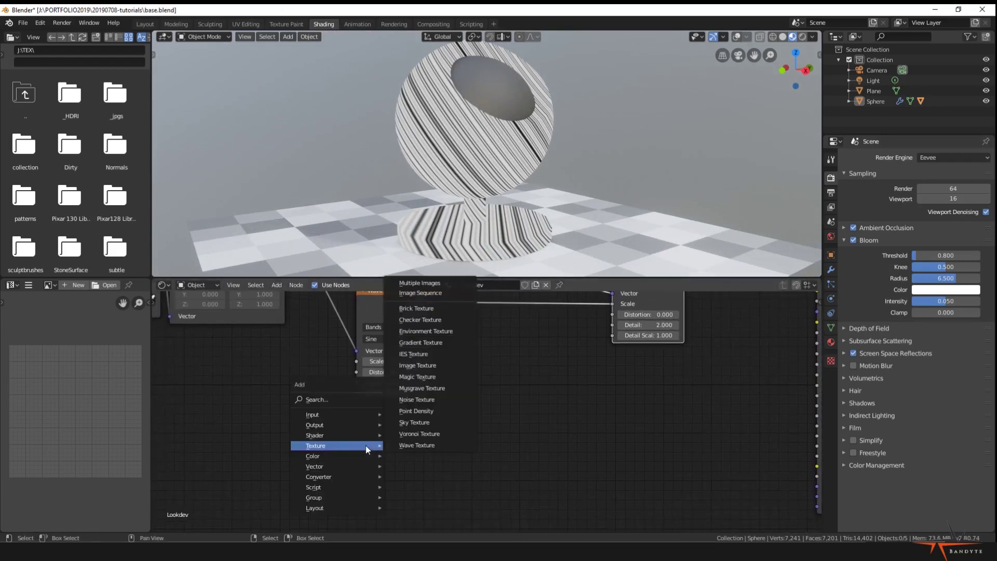
{"action": "left_click", "coordinate": [423, 398]}
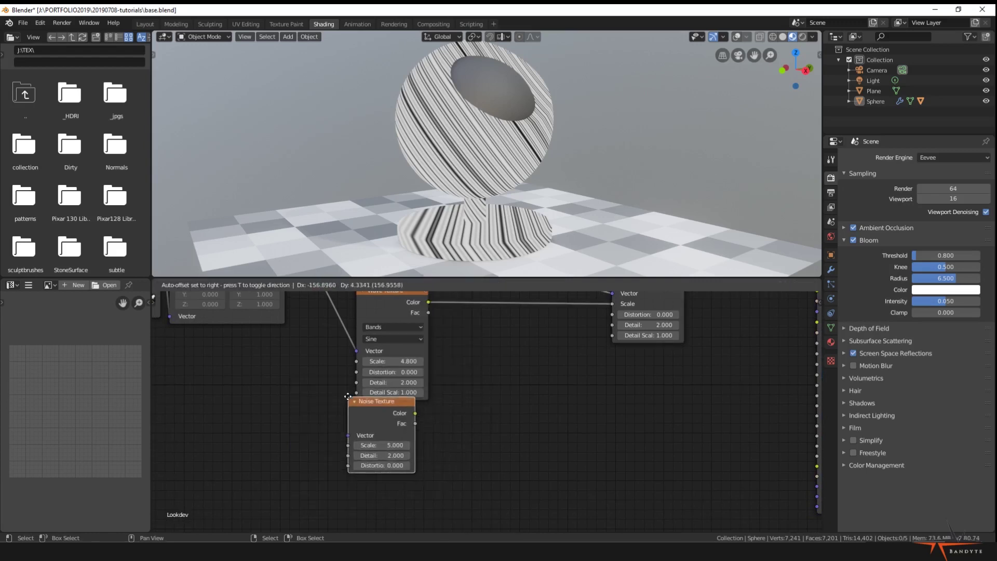
{"action": "left_click", "coordinate": [378, 426]}
Preview the Noise Texture's Fac output on the shader ball and look at the ball closer up
{"action": "left_click", "coordinate": [383, 422], "text": "ctrl+shift"}
{"action": "middle_click_drag", "start_coordinate": [507, 390], "coordinate": [432, 415]}
{"action": "scroll", "coordinate": [415, 380], "scroll_direction": "down", "scroll_amount": 1}
{"action": "middle_click_drag", "start_coordinate": [409, 364], "coordinate": [426, 377]}
{"action": "scroll", "coordinate": [481, 136], "scroll_direction": "up", "scroll_amount": 1}
{"action": "middle_click_drag", "start_coordinate": [481, 136], "coordinate": [440, 204]}
{"action": "left_click", "coordinate": [351, 456], "text": "ctrl+shift"}
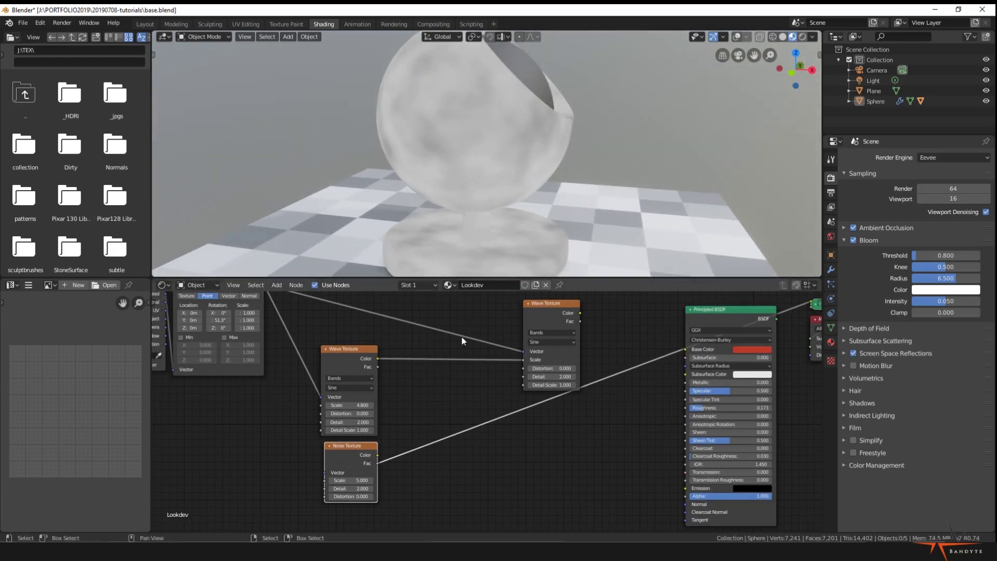
{"action": "key", "text": "shift+a"}
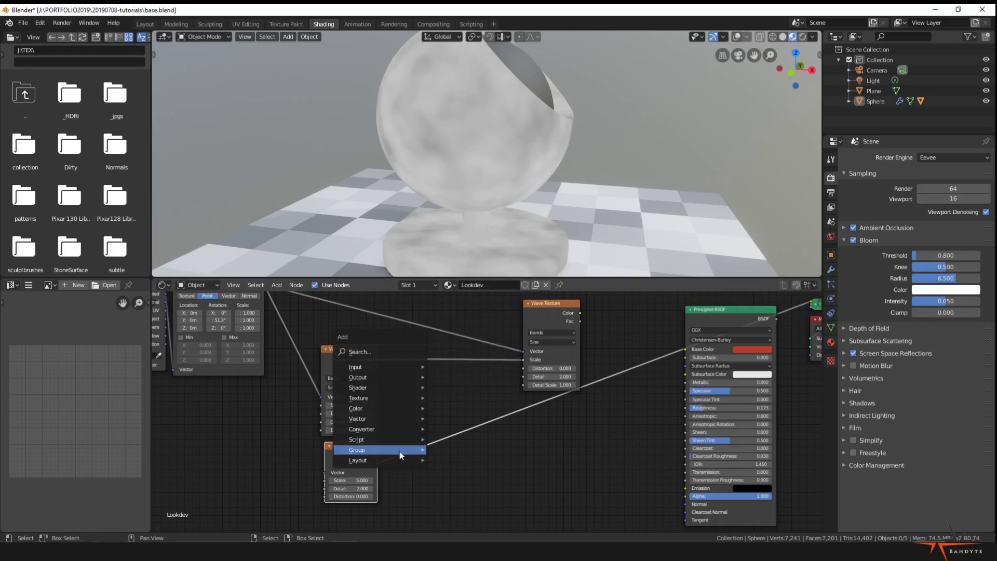
{"action": "mouse_move", "coordinate": [398, 390]}
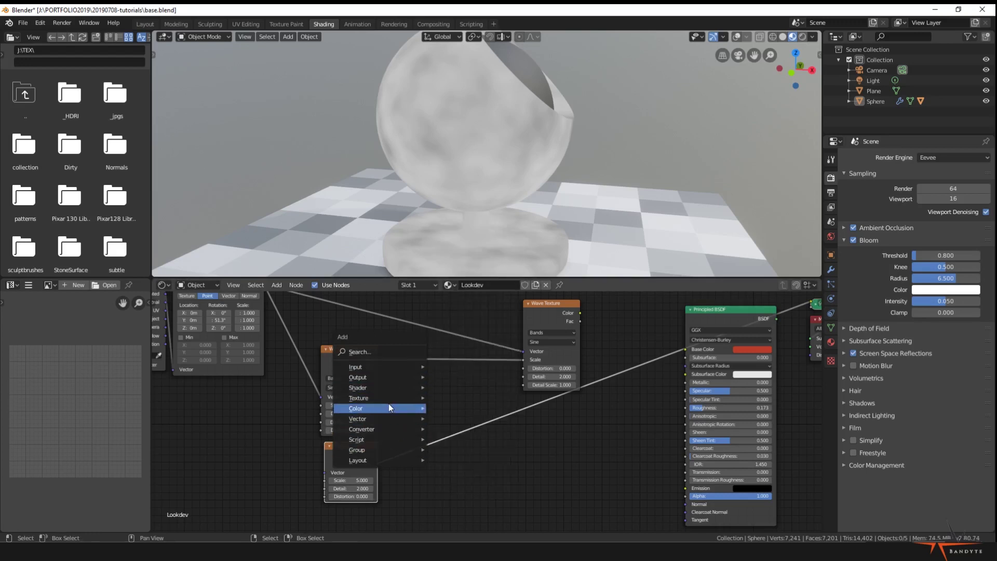
{"action": "mouse_move", "coordinate": [390, 408]}
{"action": "left_click", "coordinate": [450, 465]}
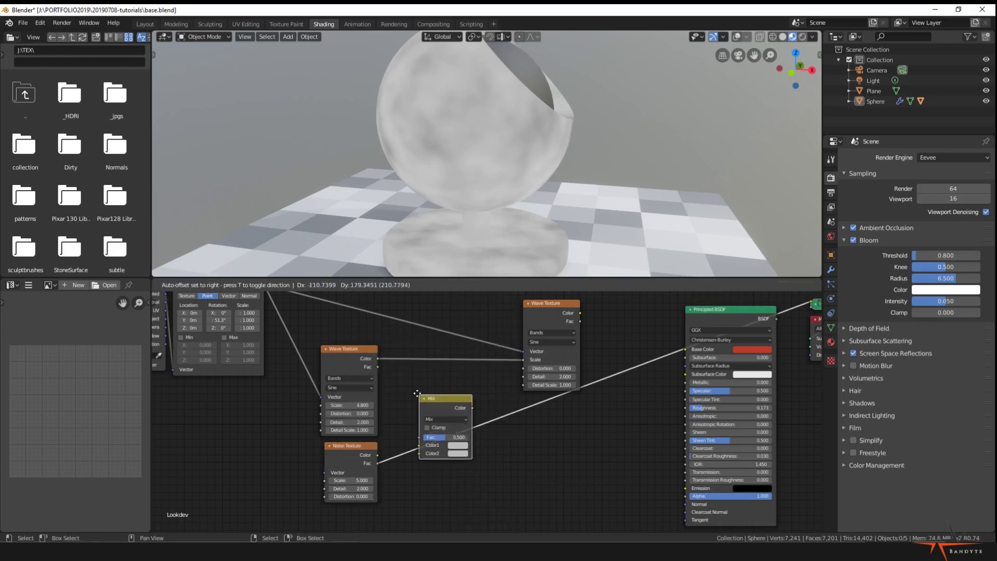
{"action": "left_click", "coordinate": [406, 369]}
{"action": "key", "text": "x"}
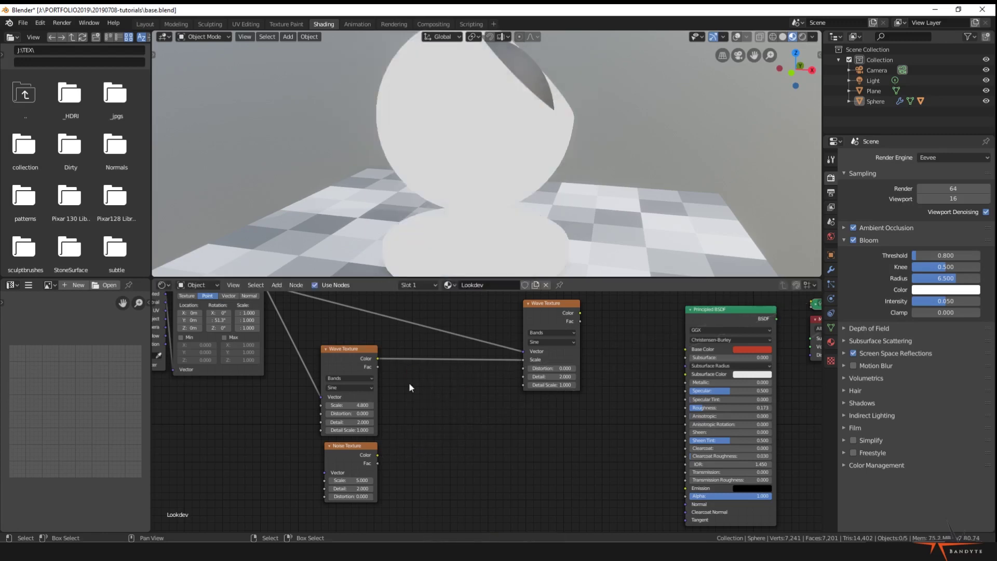
Combine the second Wave Texture and the Noise Texture through a Mix node feeding the final Wave Texture's Scale, placed between them
{"action": "left_click", "coordinate": [354, 457], "text": "shift"}
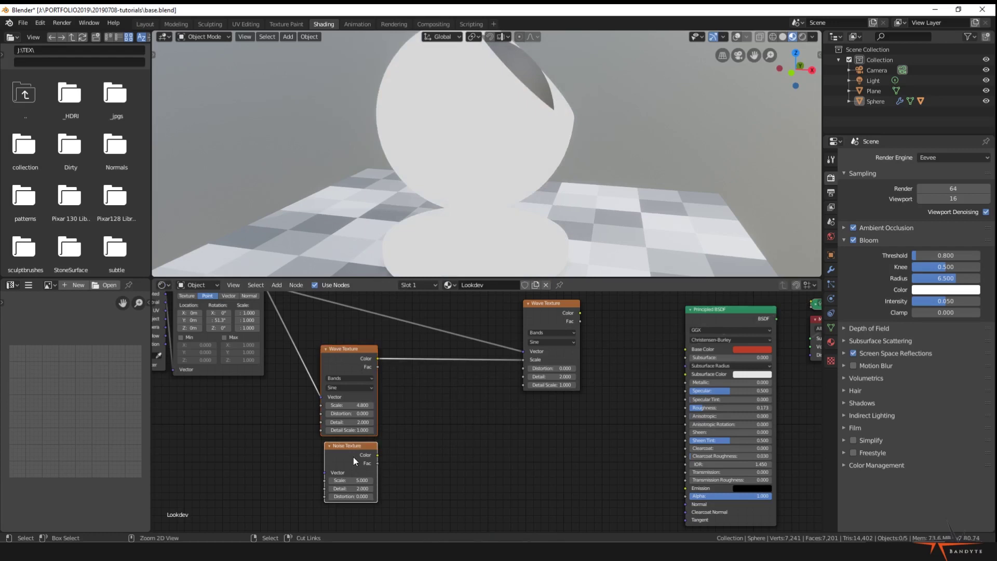
{"action": "key", "text": "ctrl+KP_0"}
{"action": "left_click", "coordinate": [410, 417]}
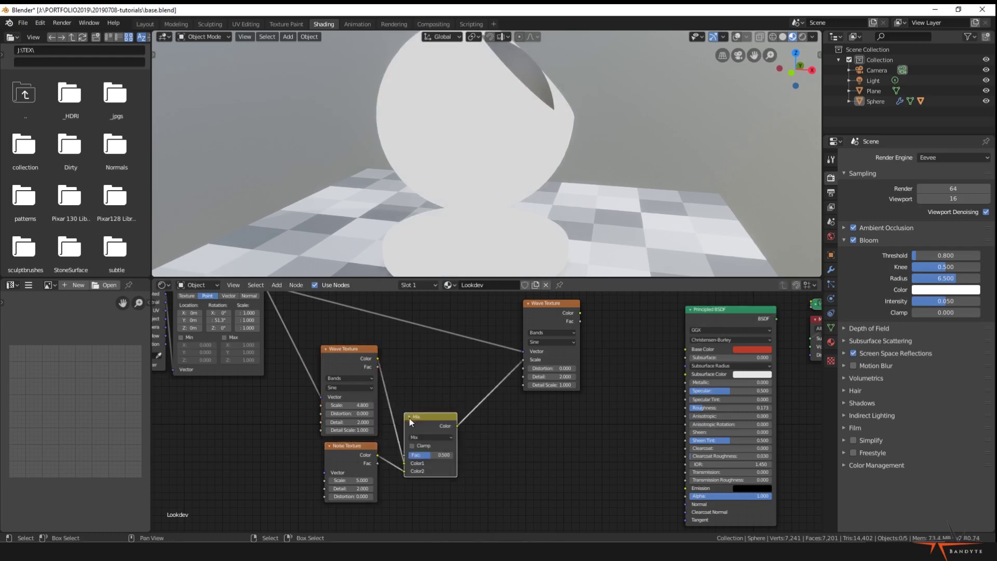
{"action": "left_click_drag", "start_coordinate": [409, 419], "coordinate": [411, 365]}
{"action": "scroll", "coordinate": [441, 421], "scroll_direction": "up", "scroll_amount": 2}
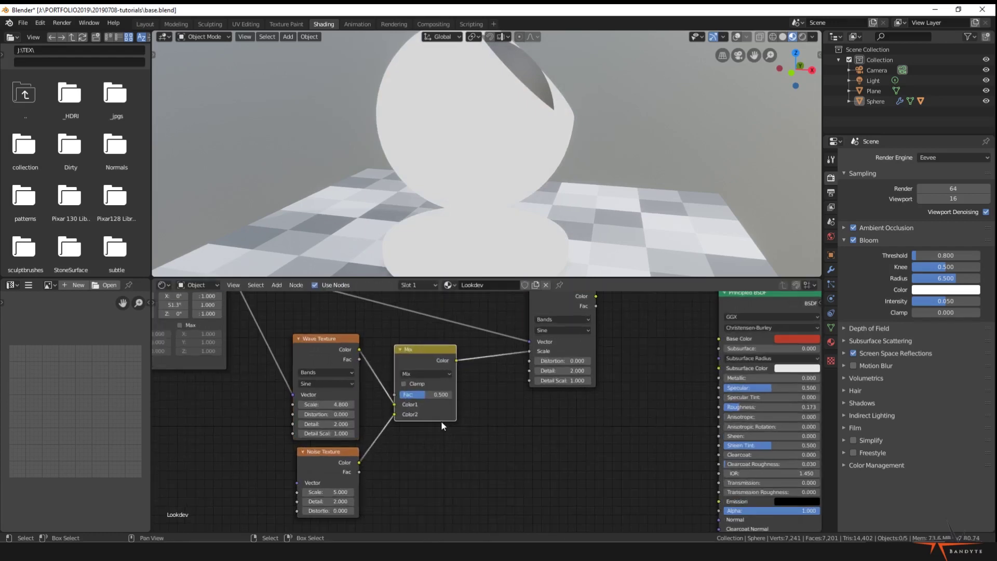
Preview the final Wave Texture, with the mixed textures driving its Scale, on the shader ball
{"action": "middle_click_drag", "start_coordinate": [441, 420], "coordinate": [418, 465]}
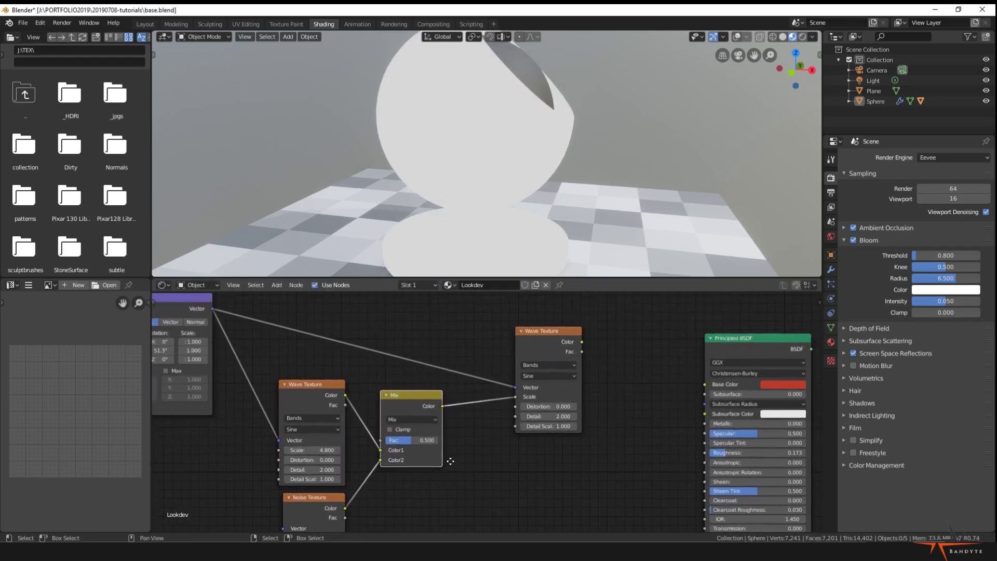
{"action": "left_click", "coordinate": [539, 344], "text": "ctrl+shift"}
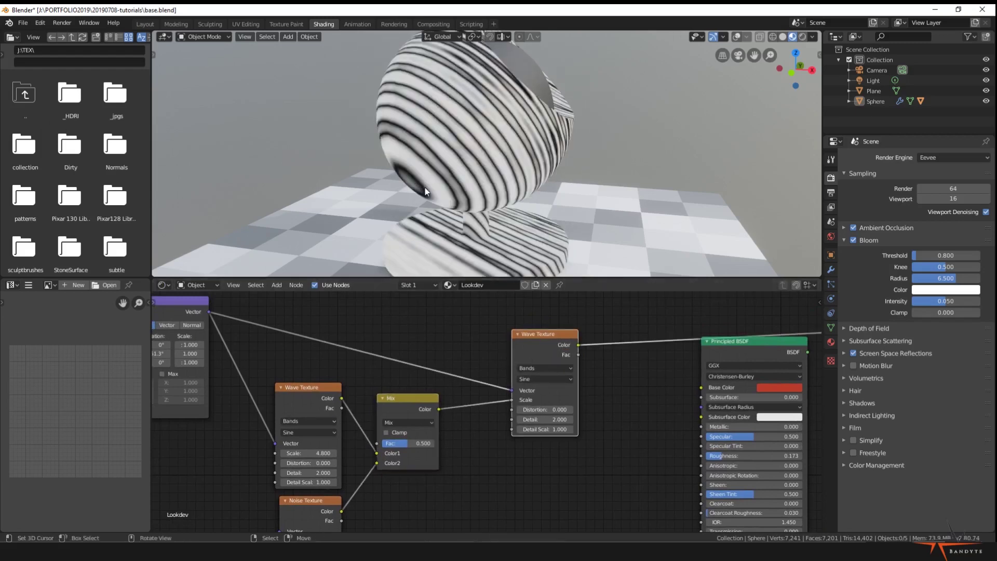
{"action": "mouse_move", "coordinate": [424, 191]}
{"action": "middle_mouse_down"}
{"action": "mouse_move", "coordinate": [580, 204]}
{"action": "mouse_move", "coordinate": [429, 199]}
{"action": "middle_mouse_up"}
Set the Noise Texture's Scale to 2.000, Detail to 5.300 and Distortion to 2.700
{"action": "middle_click_drag", "start_coordinate": [417, 489], "coordinate": [440, 412]}
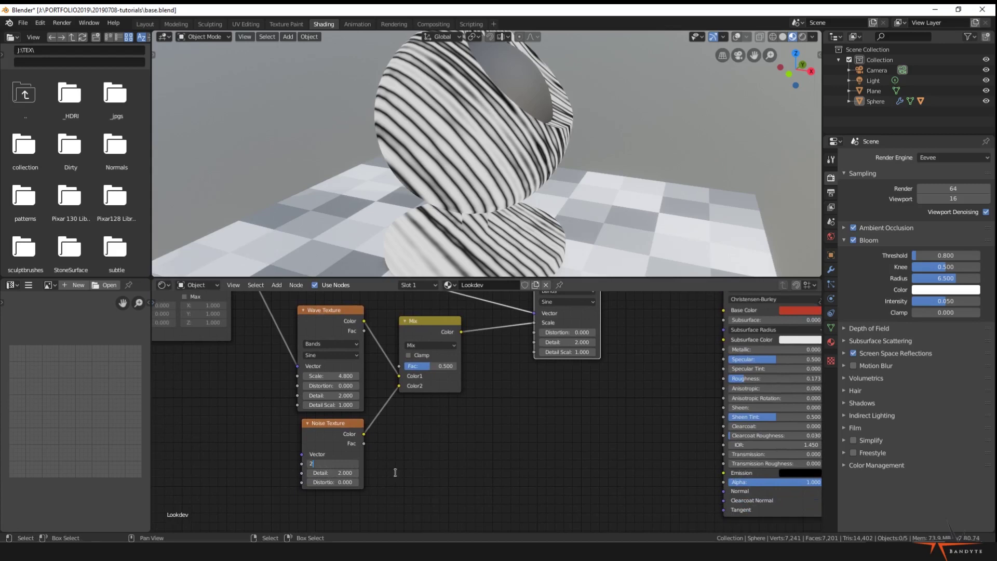
{"action": "key", "text": "Return"}
{"action": "middle_click_drag", "start_coordinate": [425, 426], "coordinate": [450, 421]}
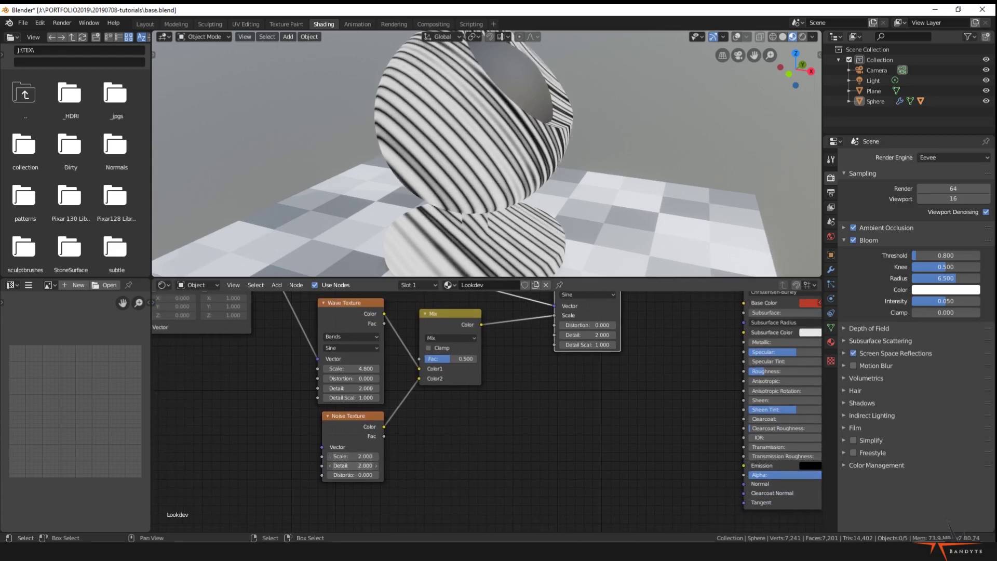
{"action": "left_click_drag", "start_coordinate": [354, 466], "coordinate": [335, 466]}
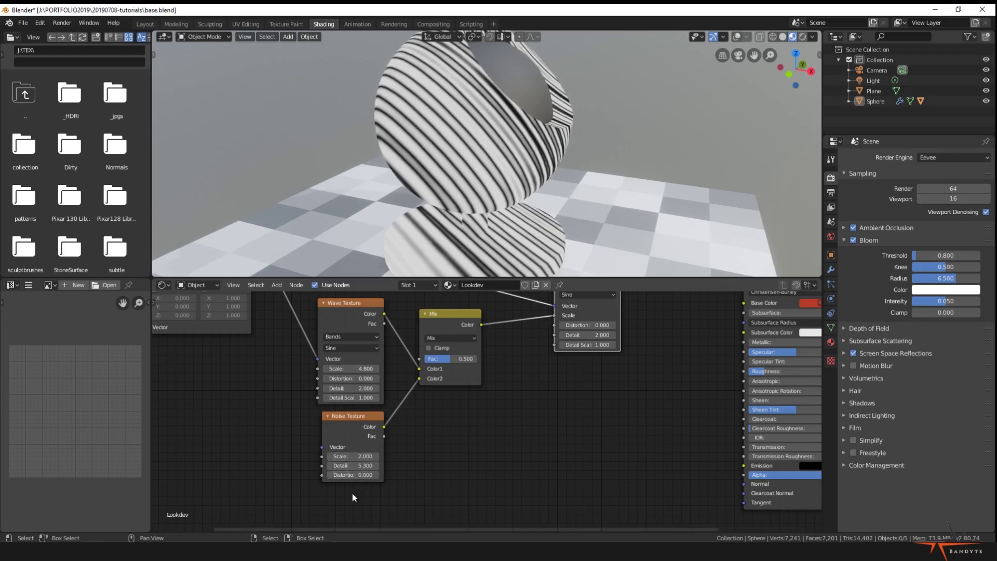
{"action": "left_click_drag", "start_coordinate": [351, 475], "coordinate": [332, 466]}
Adjust the Noise Texture's Detail while checking the bands up close, settling on 4.500
{"action": "middle_click_drag", "start_coordinate": [506, 201], "coordinate": [422, 189]}
{"action": "scroll", "coordinate": [472, 196], "scroll_direction": "up", "scroll_amount": 4}
{"action": "left_click_drag", "start_coordinate": [354, 465], "coordinate": [363, 465]}
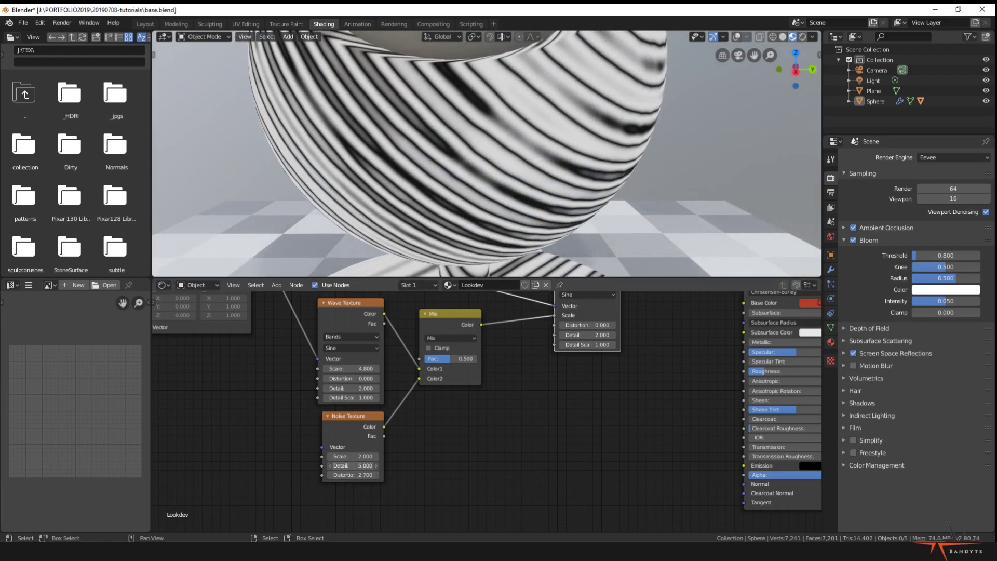
{"action": "middle_click_drag", "start_coordinate": [355, 318], "coordinate": [339, 344]}
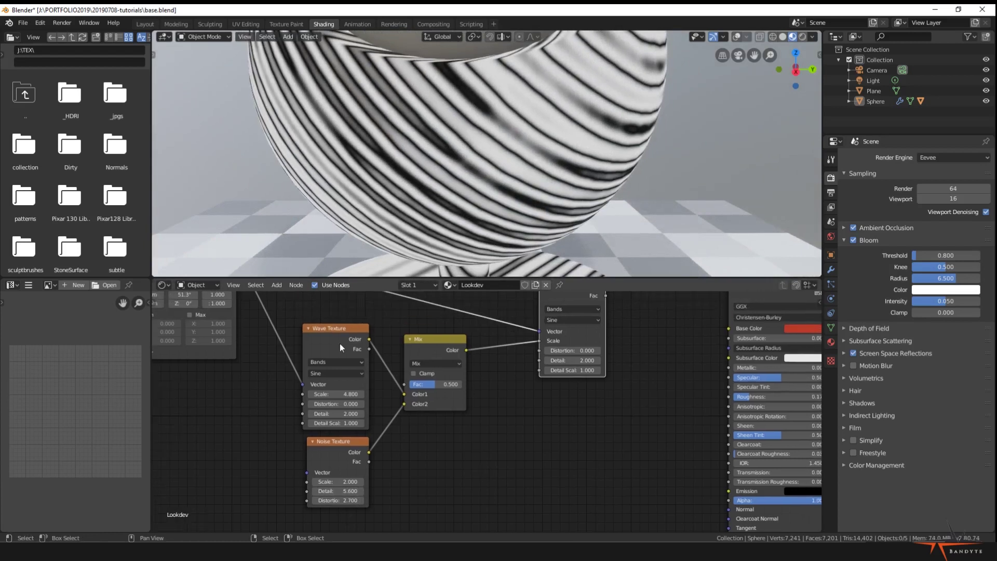
{"action": "middle_click_drag", "start_coordinate": [475, 442], "coordinate": [488, 431]}
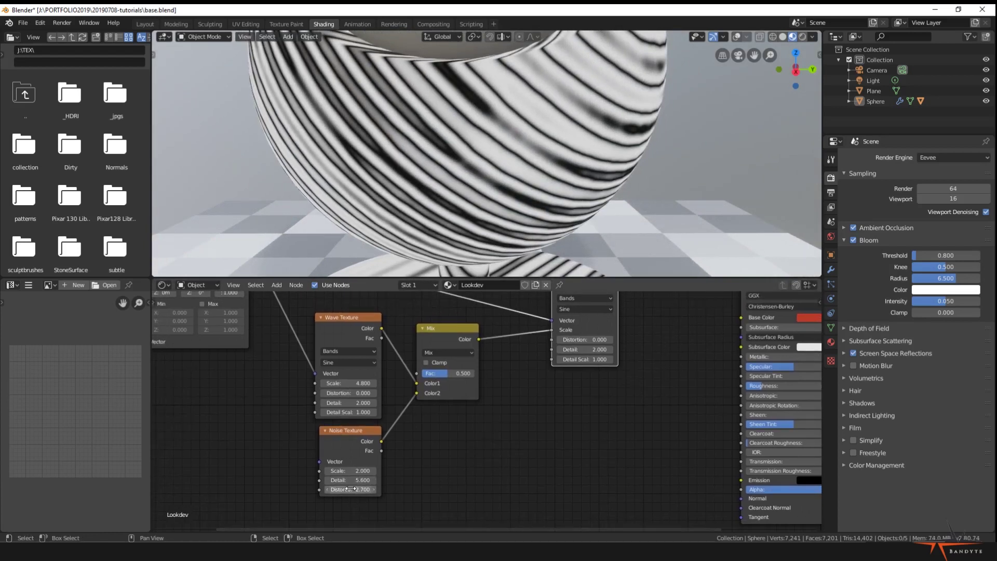
{"action": "middle_click_drag", "start_coordinate": [533, 405], "coordinate": [581, 382]}
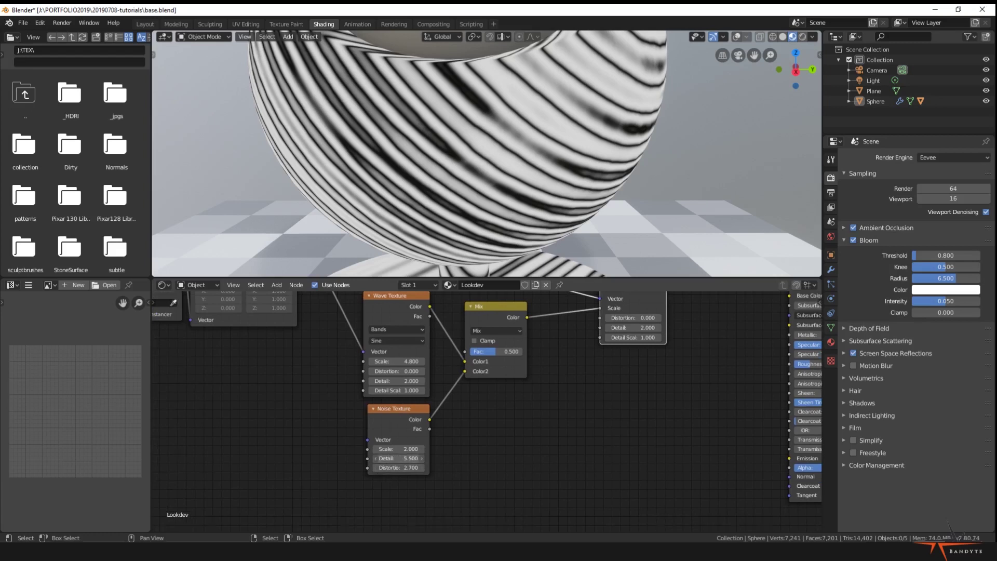
{"action": "mouse_move", "coordinate": [398, 459]}
{"action": "left_mouse_down"}
{"action": "mouse_move", "coordinate": [361, 458]}
{"action": "mouse_move", "coordinate": [393, 457]}
{"action": "left_mouse_up"}
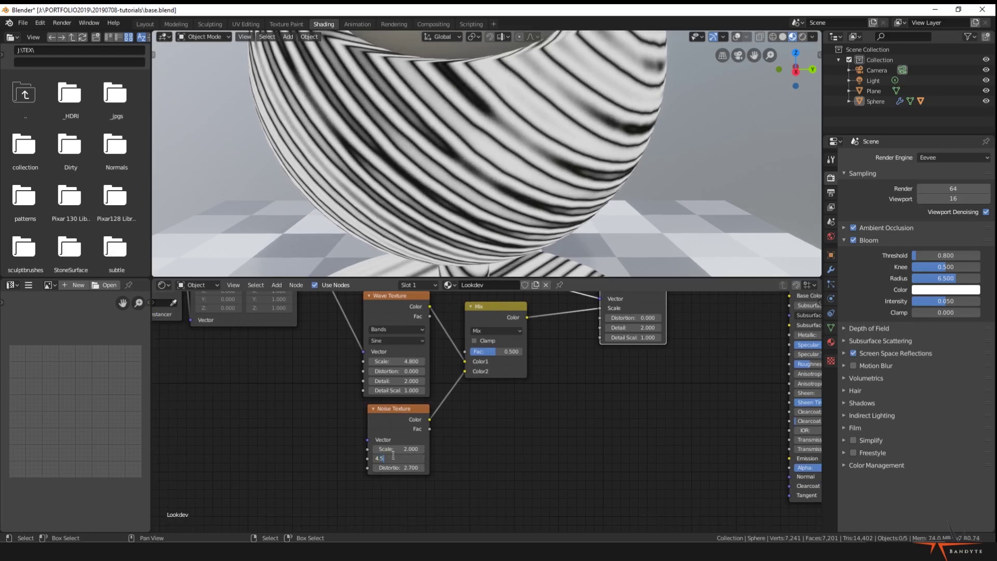
{"action": "key", "text": "Return"}
Set the second Wave Texture's Distortion to 5.600 and its Detail to 0.000
{"action": "scroll", "coordinate": [496, 451], "scroll_direction": "down", "scroll_amount": 2}
{"action": "scroll", "coordinate": [478, 95], "scroll_direction": "down", "scroll_amount": 5}
{"action": "middle_click_drag", "start_coordinate": [479, 95], "coordinate": [616, 204]}
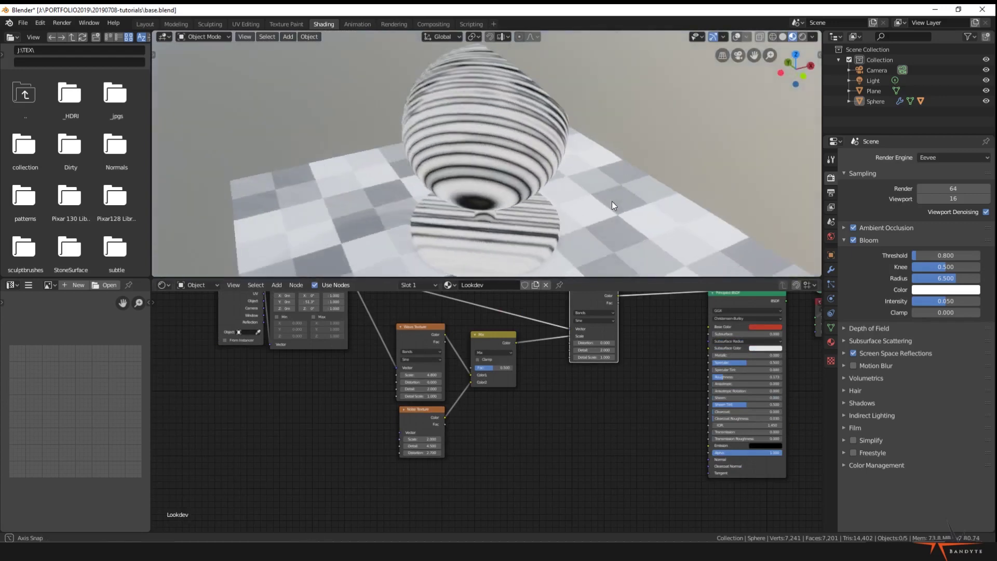
{"action": "scroll", "coordinate": [529, 185], "scroll_direction": "up", "scroll_amount": 4}
{"action": "middle_click_drag", "start_coordinate": [530, 185], "coordinate": [504, 224]}
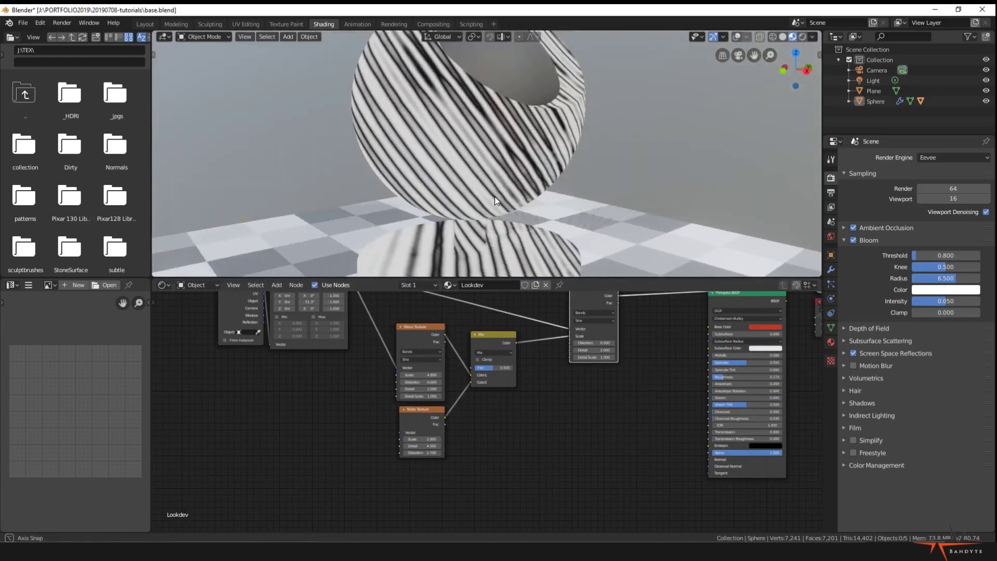
{"action": "scroll", "coordinate": [471, 391], "scroll_direction": "up", "scroll_amount": 3}
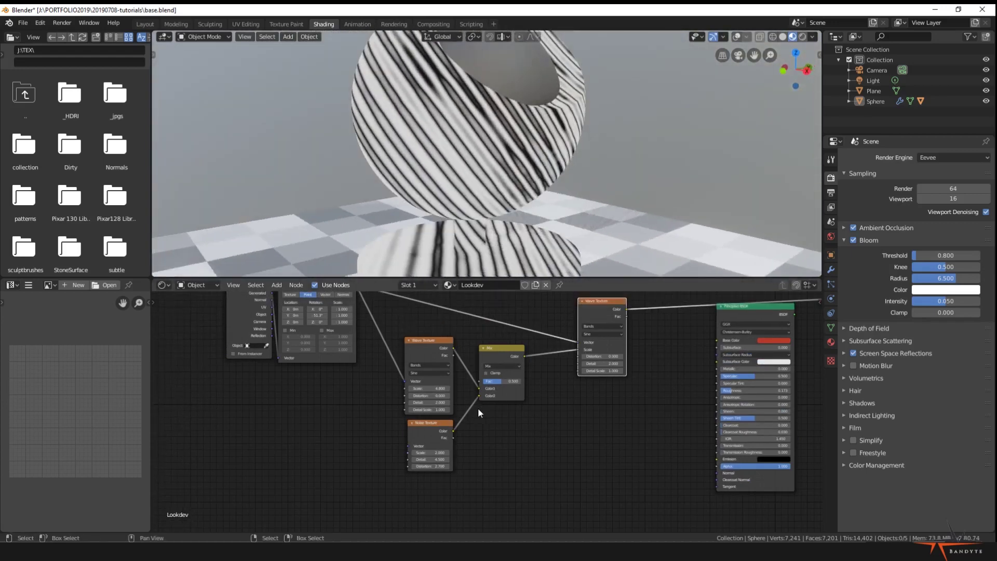
{"action": "mouse_move", "coordinate": [412, 392]}
{"action": "left_mouse_down"}
{"action": "mouse_move", "coordinate": [465, 392]}
{"action": "mouse_move", "coordinate": [454, 392]}
{"action": "left_mouse_up"}
{"action": "scroll", "coordinate": [525, 426], "scroll_direction": "up", "scroll_amount": 2}
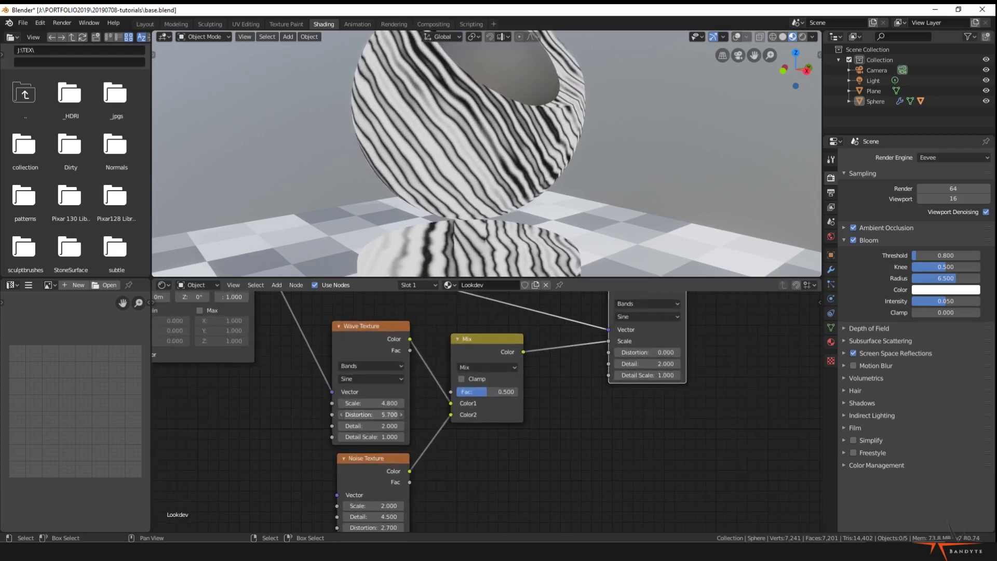
{"action": "left_click_drag", "start_coordinate": [371, 414], "coordinate": [359, 425]}
{"action": "middle_click_drag", "start_coordinate": [438, 403], "coordinate": [432, 442]}
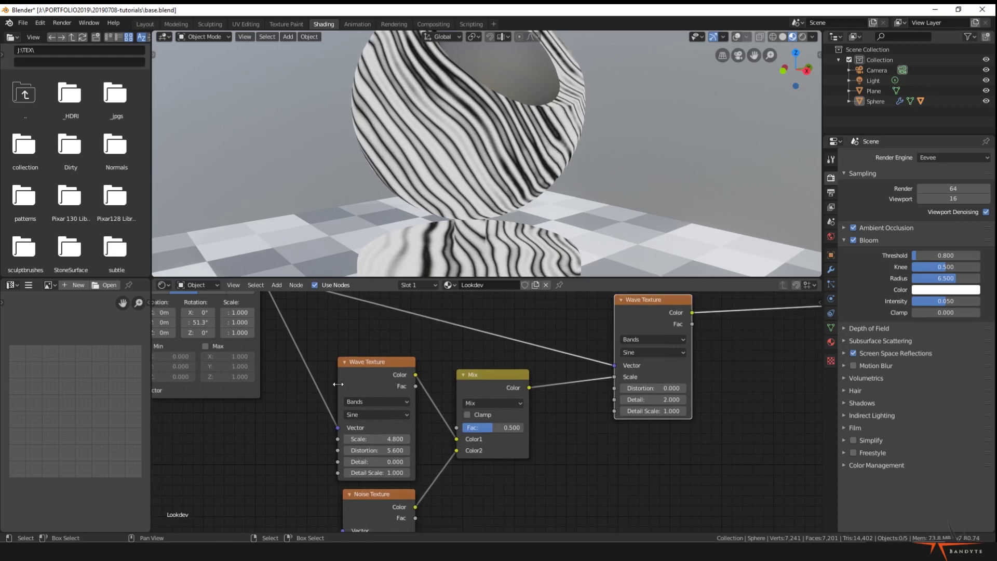
Try raising the second Wave Texture's Detail to 9.700, compare the bands around the ball, and return it to 0.000
{"action": "middle_click_drag", "start_coordinate": [374, 228], "coordinate": [496, 61]}
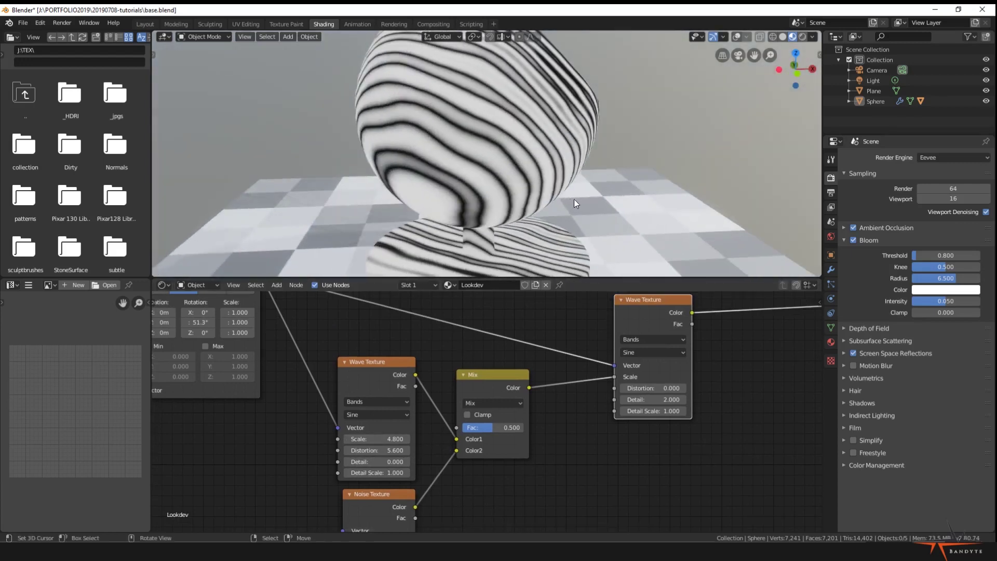
{"action": "middle_click_drag", "start_coordinate": [574, 199], "coordinate": [395, 86]}
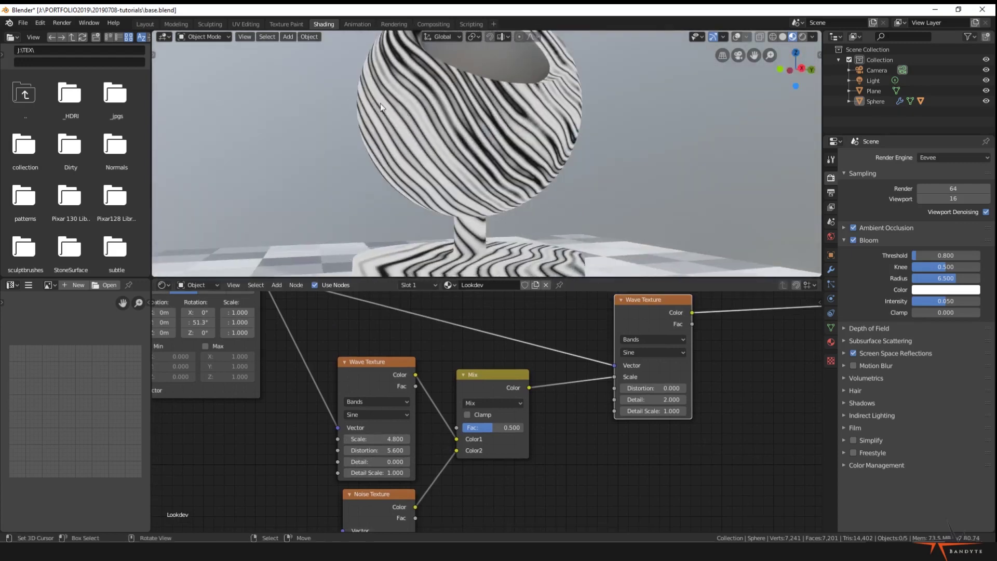
{"action": "middle_click_drag", "start_coordinate": [376, 123], "coordinate": [446, 141]}
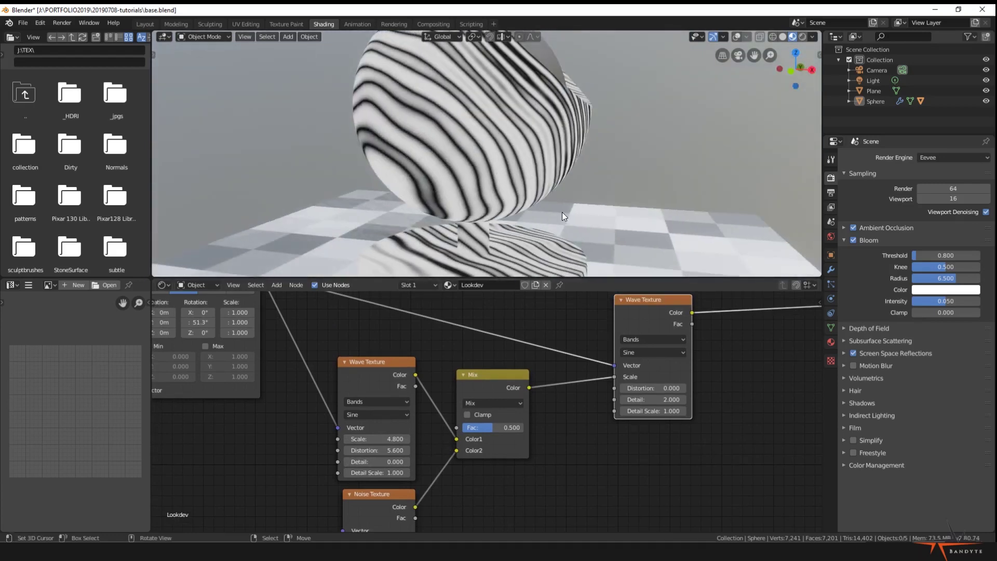
{"action": "middle_click_drag", "start_coordinate": [562, 212], "coordinate": [524, 244]}
{"action": "left_click_drag", "start_coordinate": [391, 461], "coordinate": [431, 461]}
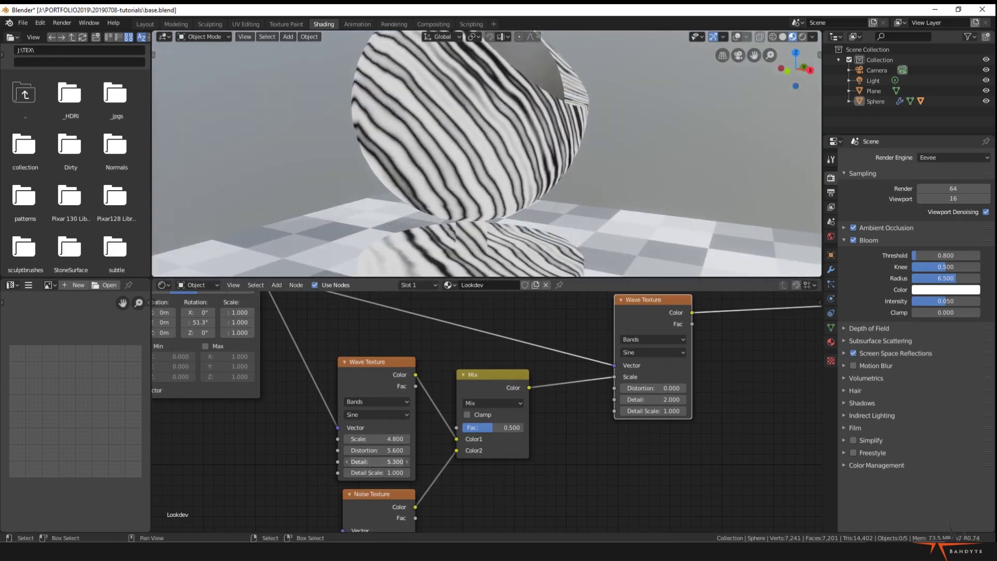
{"action": "middle_click_drag", "start_coordinate": [529, 192], "coordinate": [446, 153]}
{"action": "scroll", "coordinate": [447, 152], "scroll_direction": "up", "scroll_amount": 5}
{"action": "scroll", "coordinate": [446, 151], "scroll_direction": "down", "scroll_amount": 2}
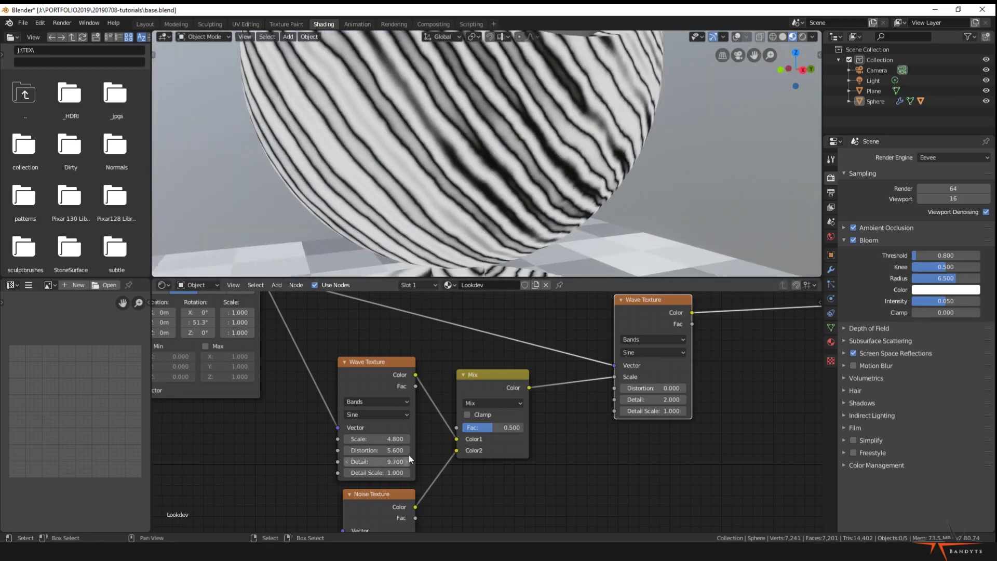
{"action": "left_click_drag", "start_coordinate": [410, 462], "coordinate": [373, 461]}
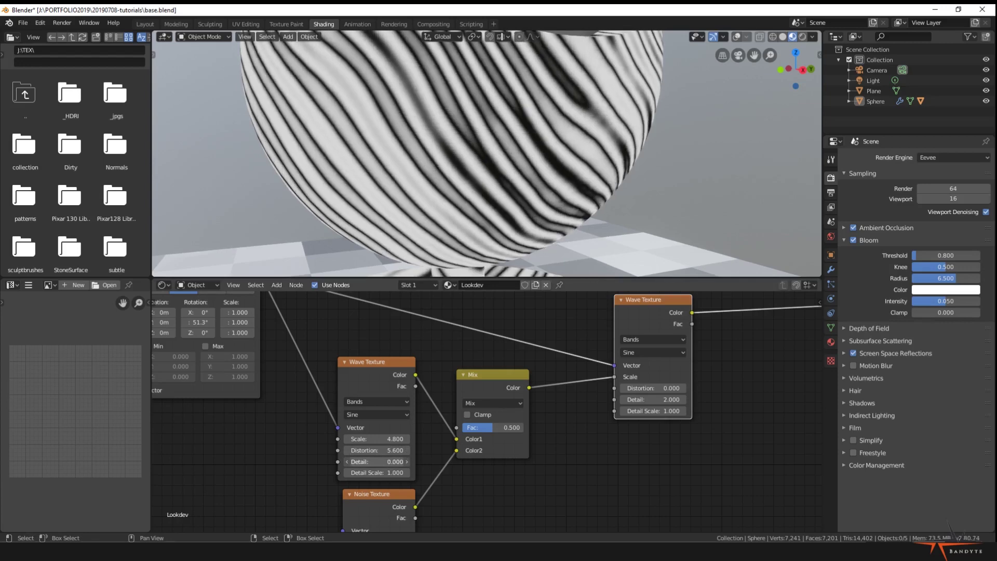
Raise the second Wave Texture's Distortion to 11.300 and check the pattern on the whole shader ball
{"action": "middle_click_drag", "start_coordinate": [493, 166], "coordinate": [527, 160]}
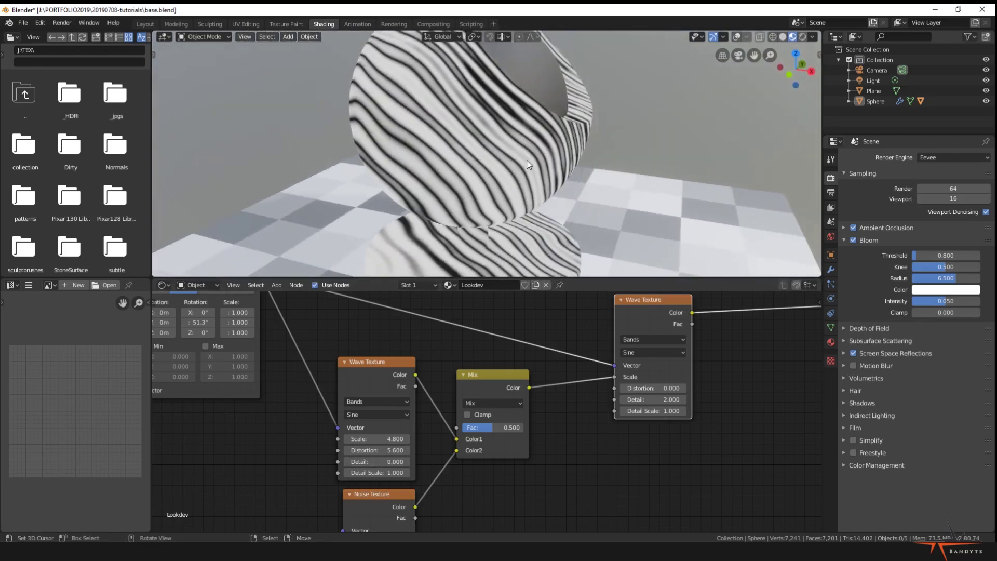
{"action": "middle_click_drag", "start_coordinate": [367, 450], "coordinate": [375, 435]}
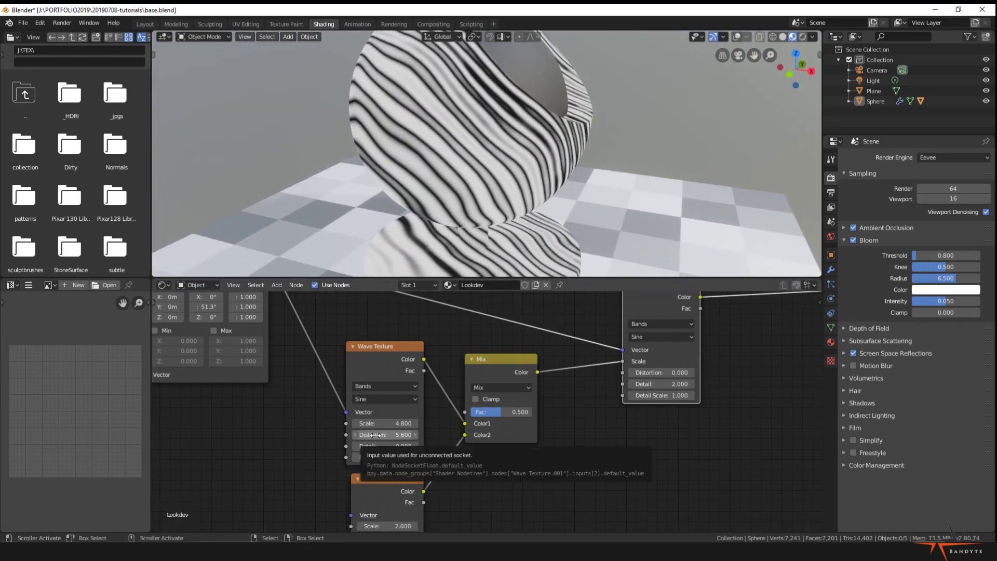
{"action": "mouse_move", "coordinate": [375, 435]}
{"action": "left_mouse_down"}
{"action": "mouse_move", "coordinate": [418, 435]}
{"action": "mouse_move", "coordinate": [391, 439]}
{"action": "left_mouse_up"}
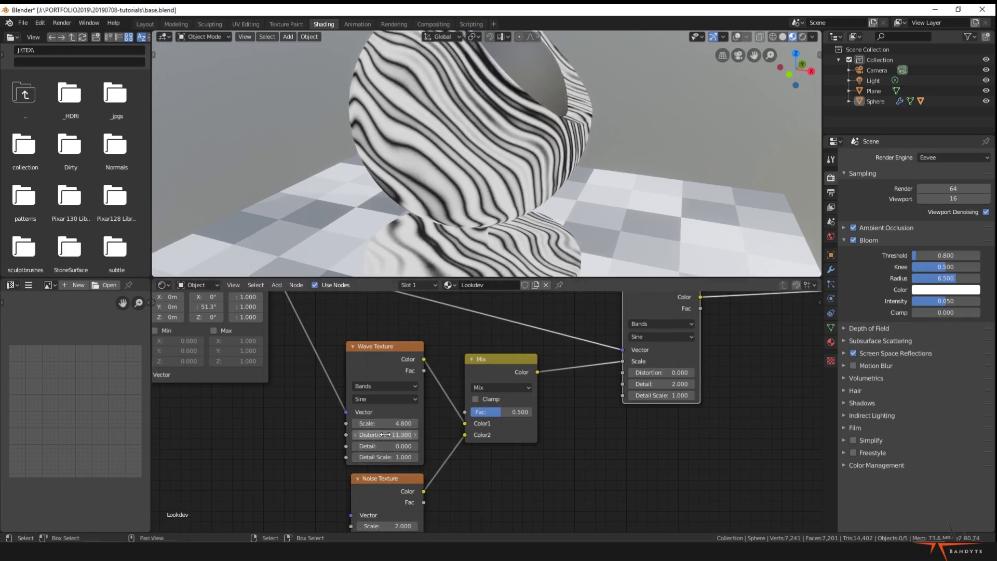
{"action": "scroll", "coordinate": [524, 219], "scroll_direction": "down", "scroll_amount": 4}
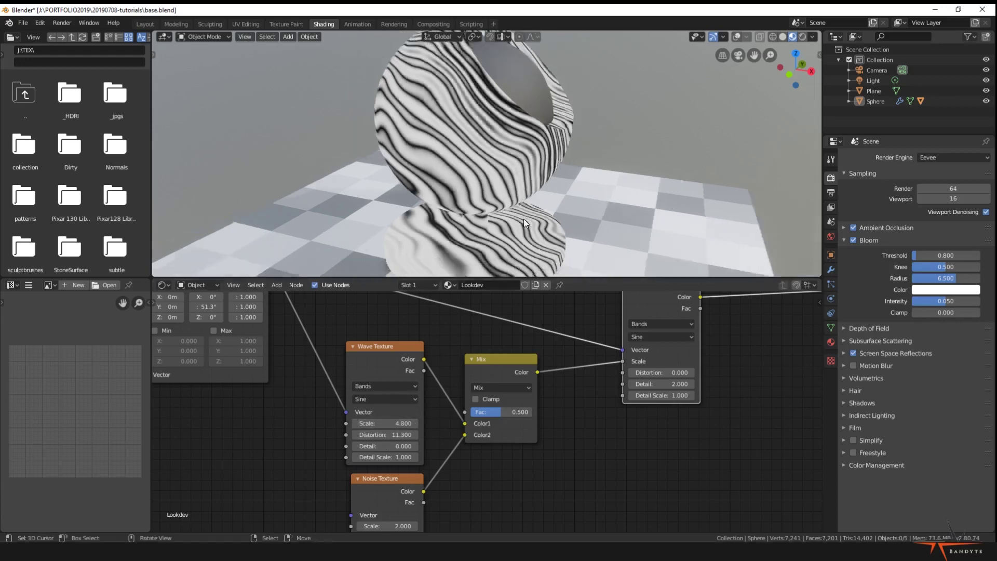
{"action": "middle_click_drag", "start_coordinate": [524, 220], "coordinate": [385, 218]}
{"action": "middle_click_drag", "start_coordinate": [491, 223], "coordinate": [498, 222]}
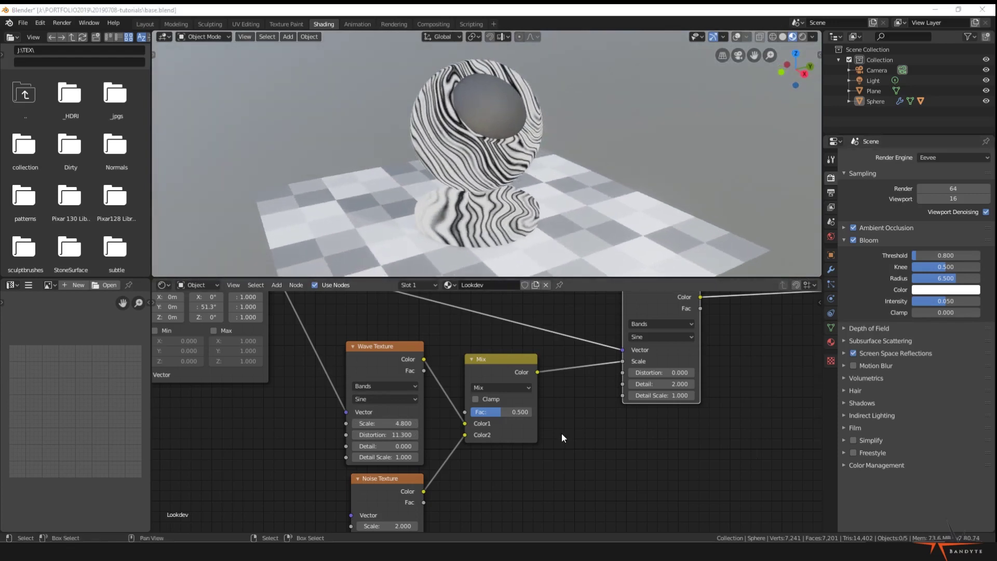
Test the Mix node's Fac up to 1.000 while checking the ball, and settle it at 0.292
{"action": "middle_click_drag", "start_coordinate": [561, 433], "coordinate": [569, 417]}
{"action": "left_click_drag", "start_coordinate": [516, 398], "coordinate": [520, 398]}
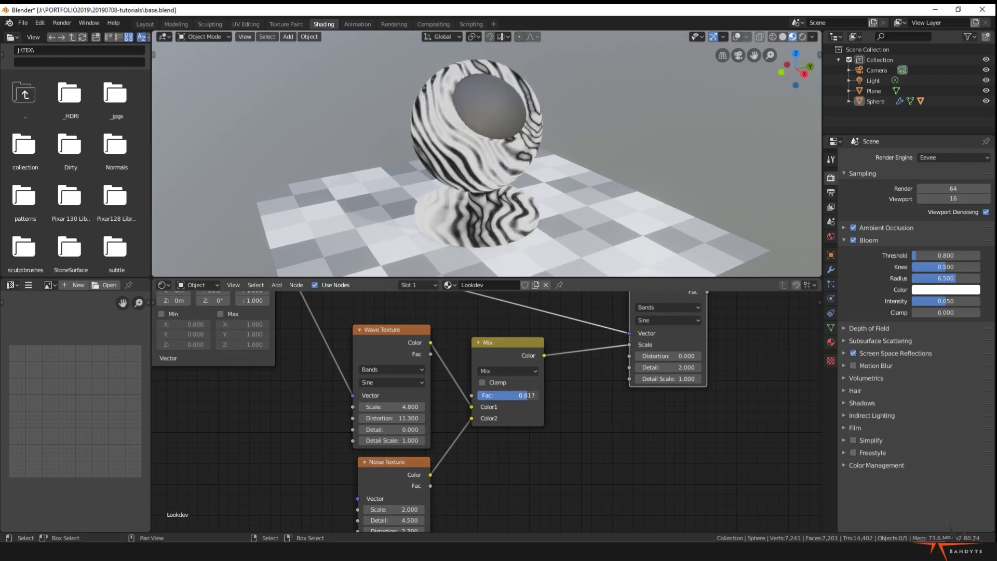
{"action": "scroll", "coordinate": [478, 137], "scroll_direction": "up", "scroll_amount": 4}
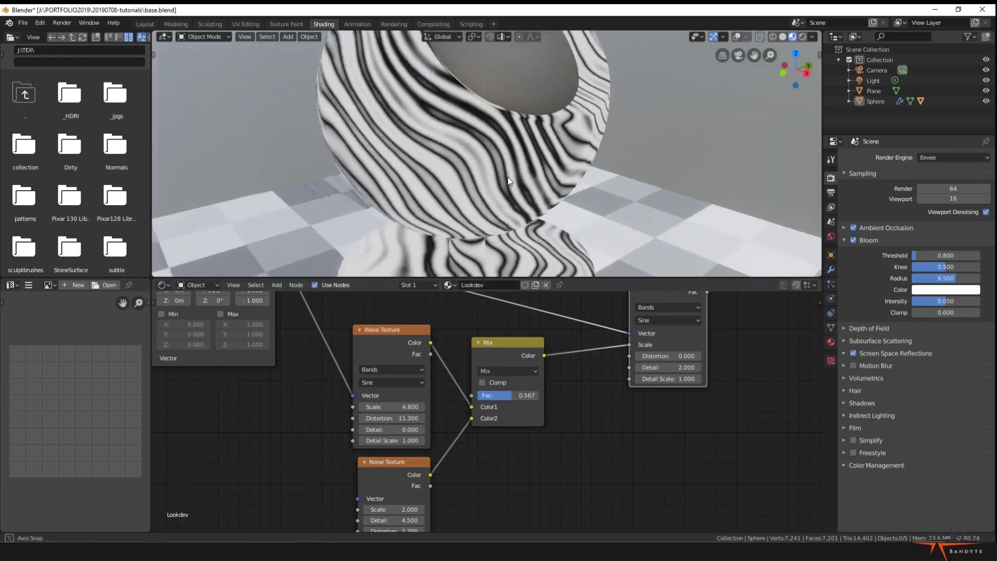
{"action": "left_click_drag", "start_coordinate": [520, 398], "coordinate": [540, 398]}
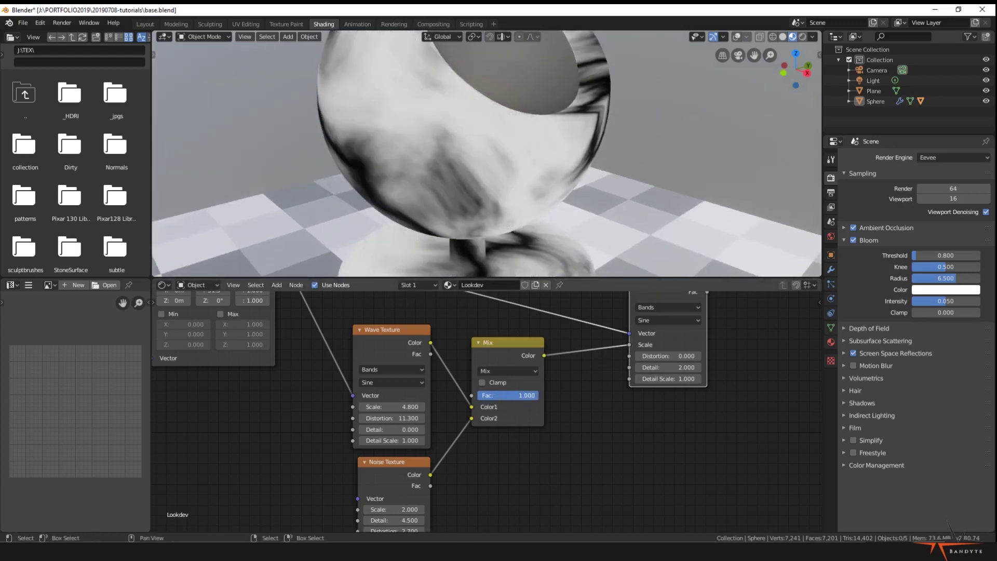
{"action": "scroll", "coordinate": [512, 254], "scroll_direction": "down", "scroll_amount": 5}
{"action": "middle_click_drag", "start_coordinate": [576, 260], "coordinate": [434, 242]}
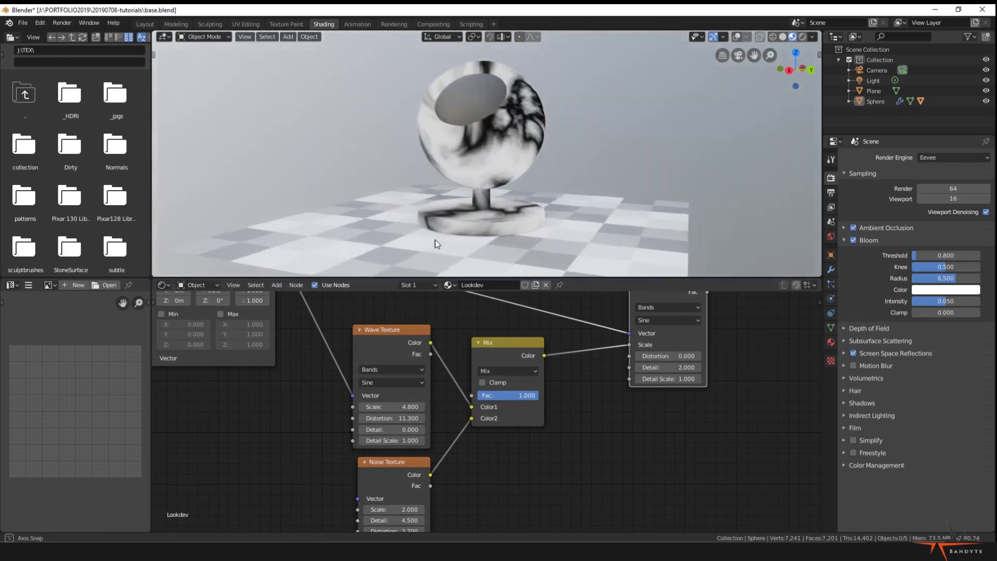
{"action": "middle_click_drag", "start_coordinate": [449, 492], "coordinate": [454, 516]}
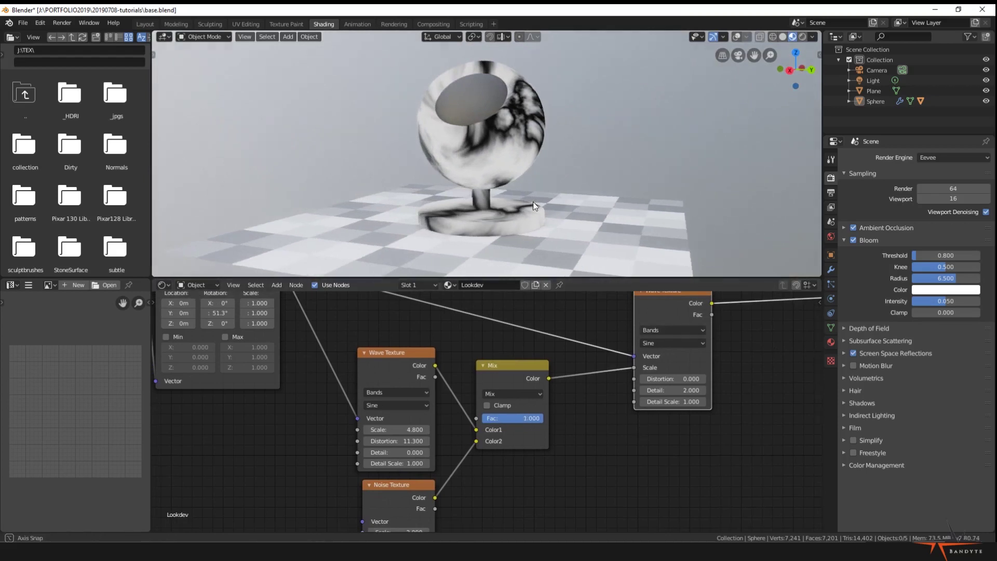
{"action": "middle_click_drag", "start_coordinate": [533, 202], "coordinate": [602, 200]}
{"action": "left_click_drag", "start_coordinate": [536, 419], "coordinate": [494, 419]}
{"action": "middle_click_drag", "start_coordinate": [479, 150], "coordinate": [441, 188]}
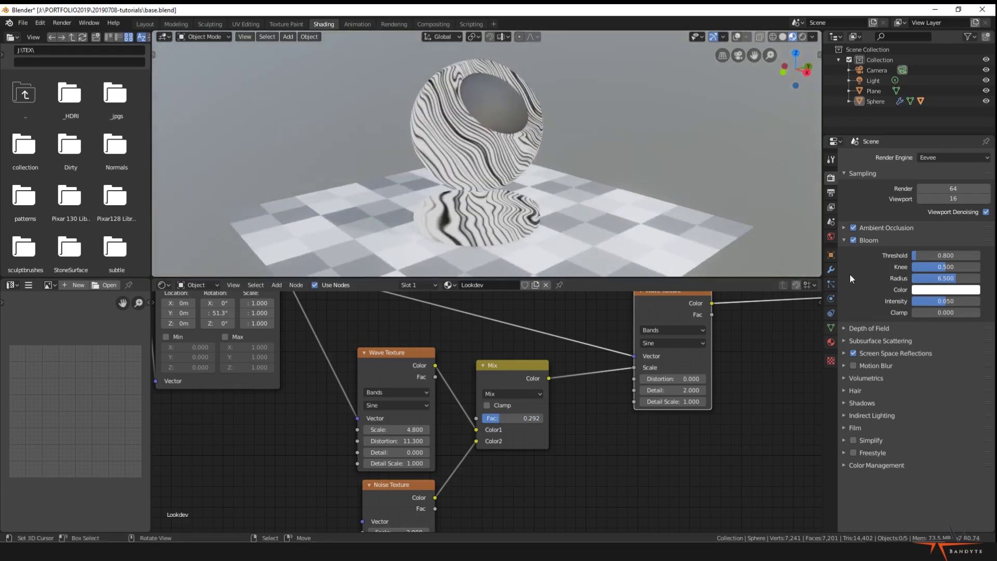
Connect the Noise Texture's Fac output to the Mix node's Color2 input in place of its Color output
{"action": "middle_click_drag", "start_coordinate": [618, 410], "coordinate": [539, 379]}
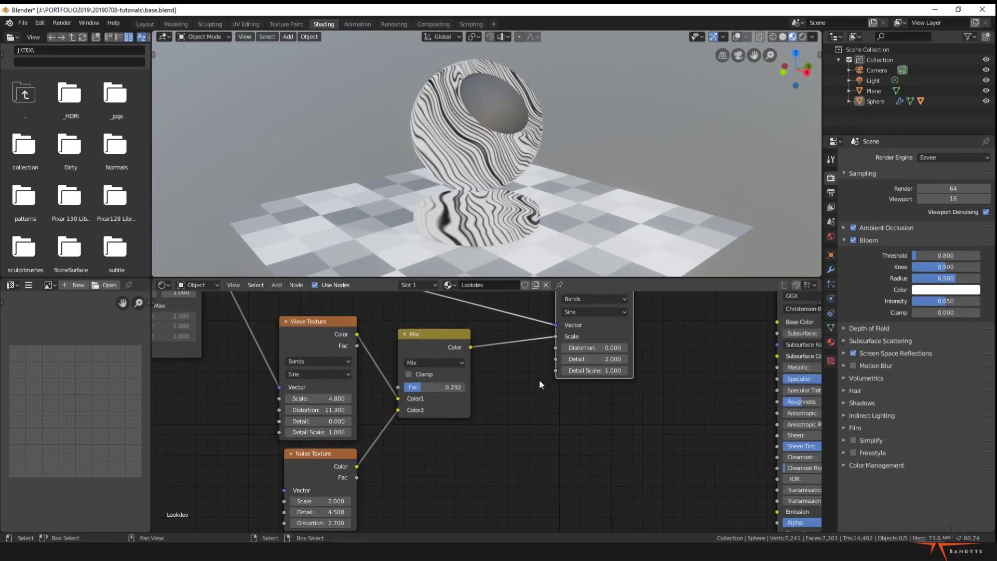
{"action": "left_click", "coordinate": [353, 458]}
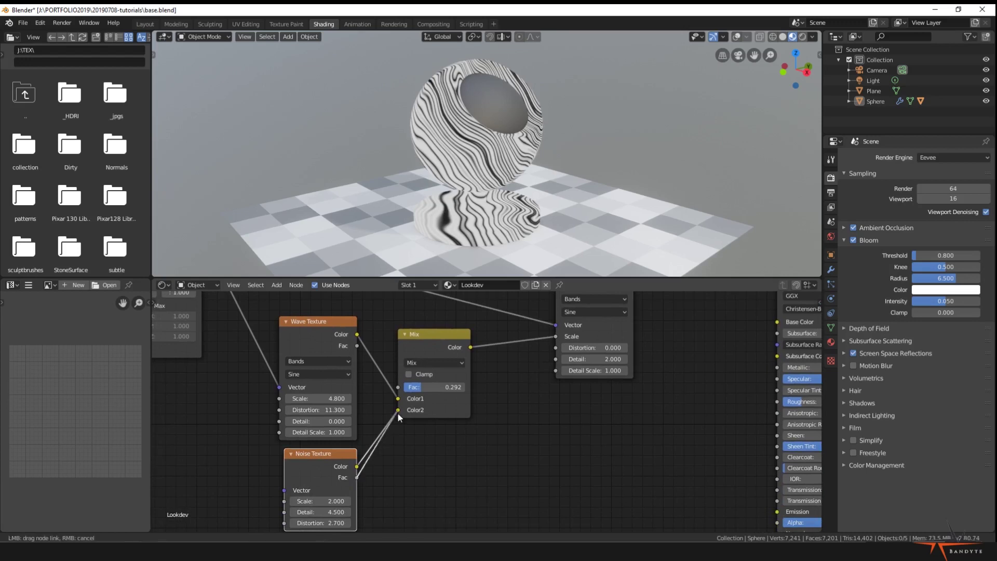
{"action": "left_click_drag", "start_coordinate": [399, 411], "coordinate": [399, 411]}
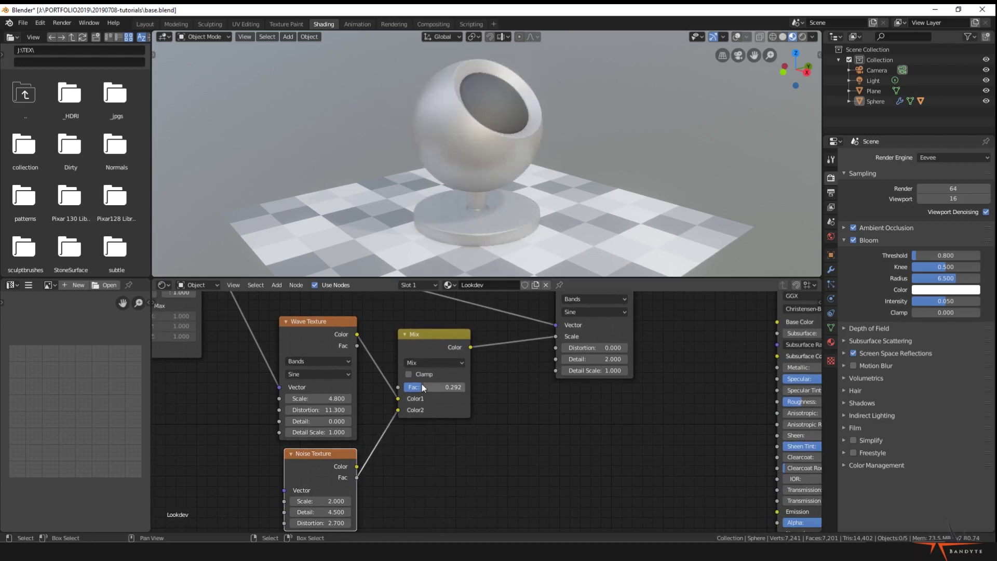
Raise the main Wave Texture's Distortion to 7.600
{"action": "mouse_move", "coordinate": [526, 186]}
{"action": "middle_mouse_down"}
{"action": "mouse_move", "coordinate": [567, 186]}
{"action": "mouse_move", "coordinate": [494, 182]}
{"action": "middle_mouse_up"}
{"action": "middle_click_drag", "start_coordinate": [442, 462], "coordinate": [491, 449]}
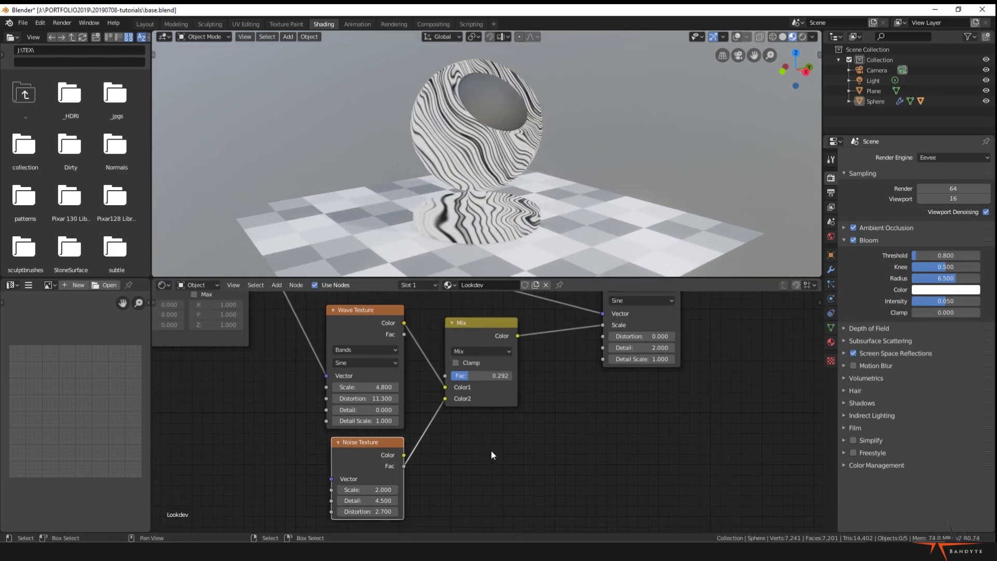
{"action": "middle_click_drag", "start_coordinate": [558, 428], "coordinate": [531, 434]}
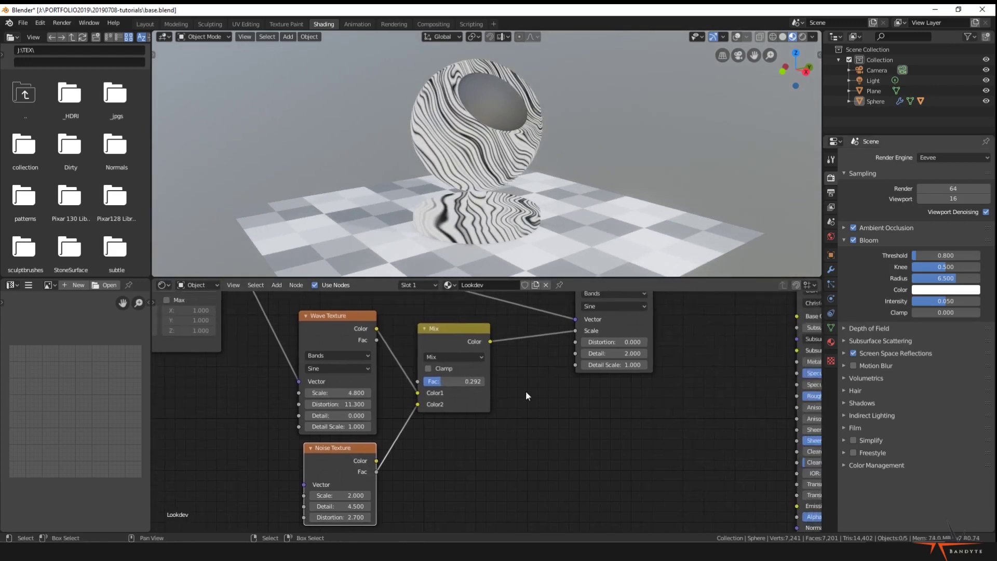
{"action": "middle_click_drag", "start_coordinate": [631, 347], "coordinate": [607, 424]}
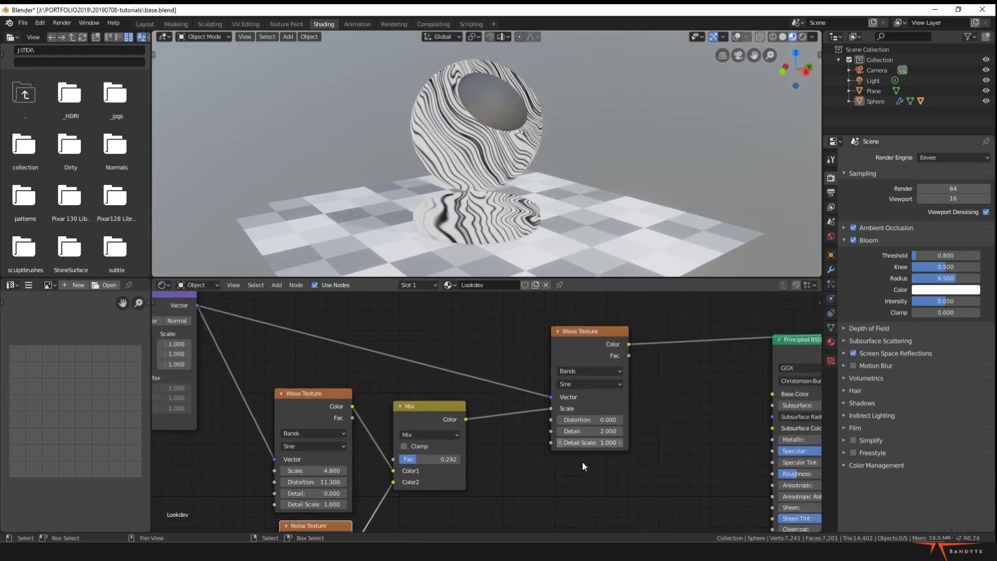
{"action": "middle_click_drag", "start_coordinate": [579, 472], "coordinate": [577, 442]}
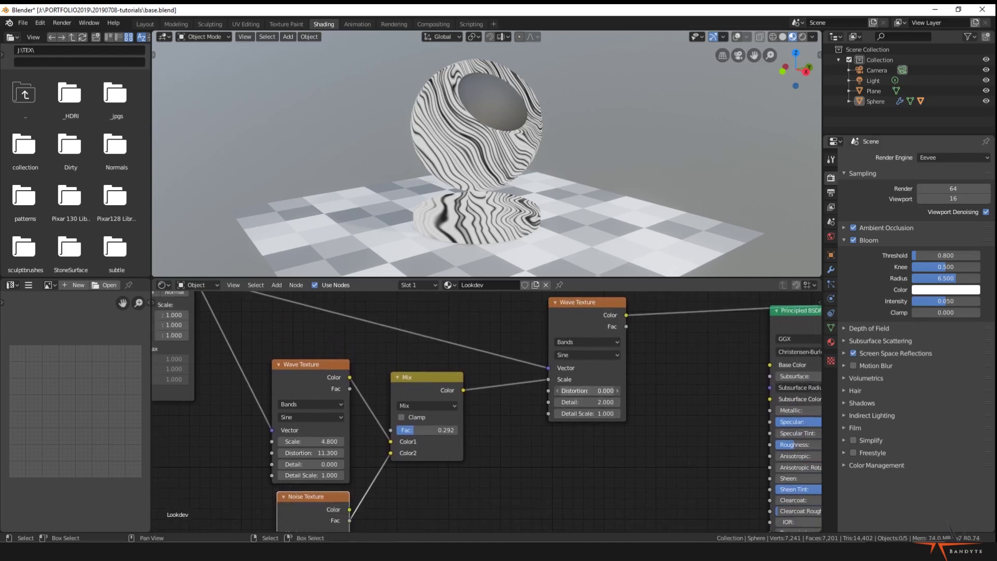
{"action": "left_click_drag", "start_coordinate": [586, 390], "coordinate": [624, 391]}
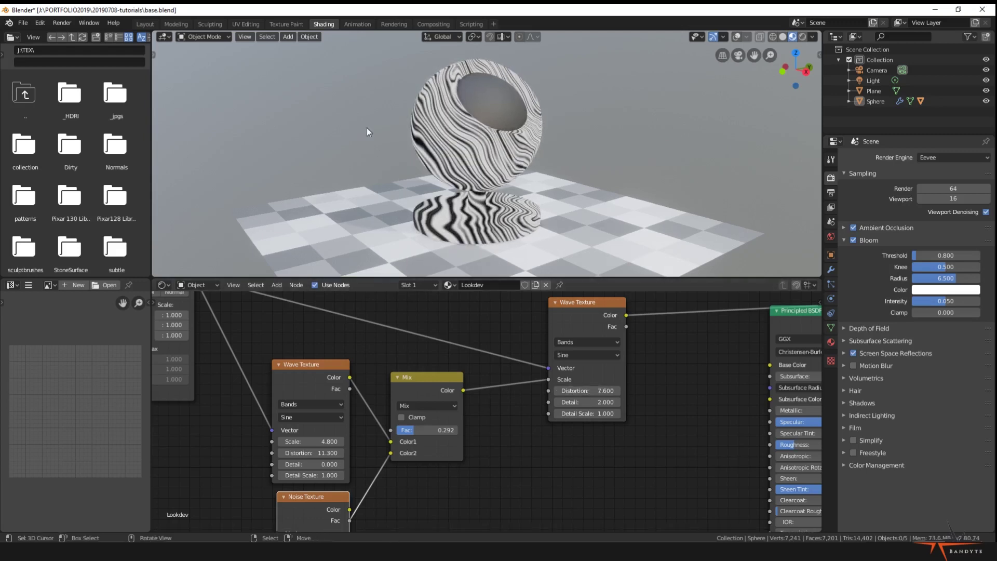
Connect the Noise Texture's Fac output to the main Wave Texture's Distortion input and inspect the pattern on the ball
{"action": "middle_click_drag", "start_coordinate": [442, 444], "coordinate": [456, 416]}
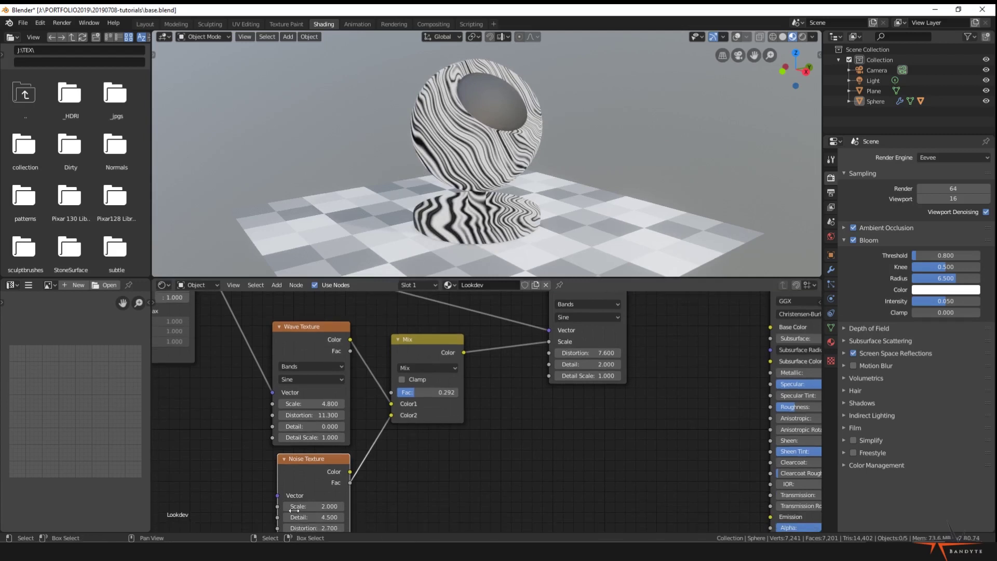
{"action": "middle_click_drag", "start_coordinate": [417, 475], "coordinate": [398, 438]}
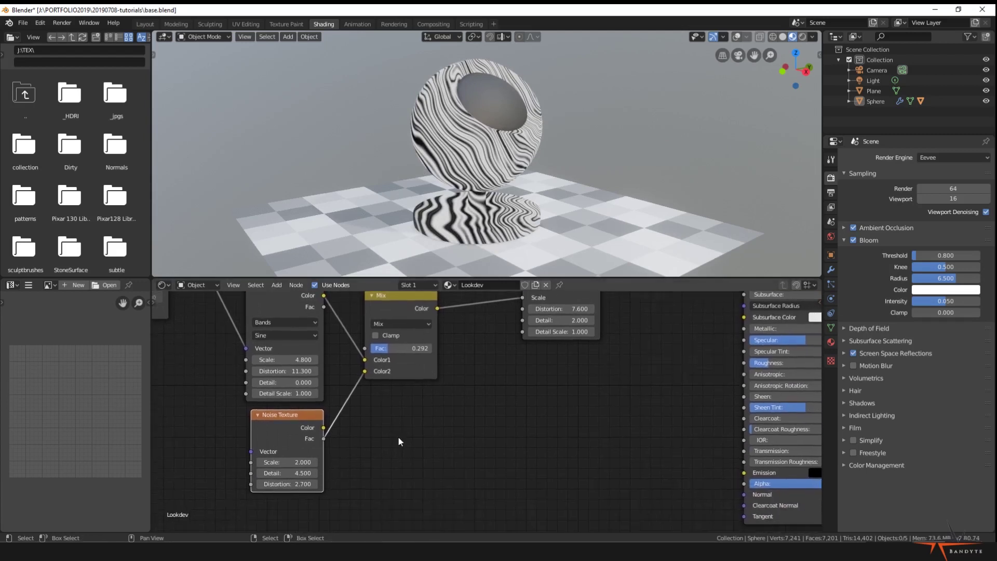
{"action": "left_click_drag", "start_coordinate": [324, 439], "coordinate": [527, 308]}
{"action": "middle_click_drag", "start_coordinate": [452, 425], "coordinate": [462, 484]}
{"action": "scroll", "coordinate": [522, 220], "scroll_direction": "up", "scroll_amount": 3}
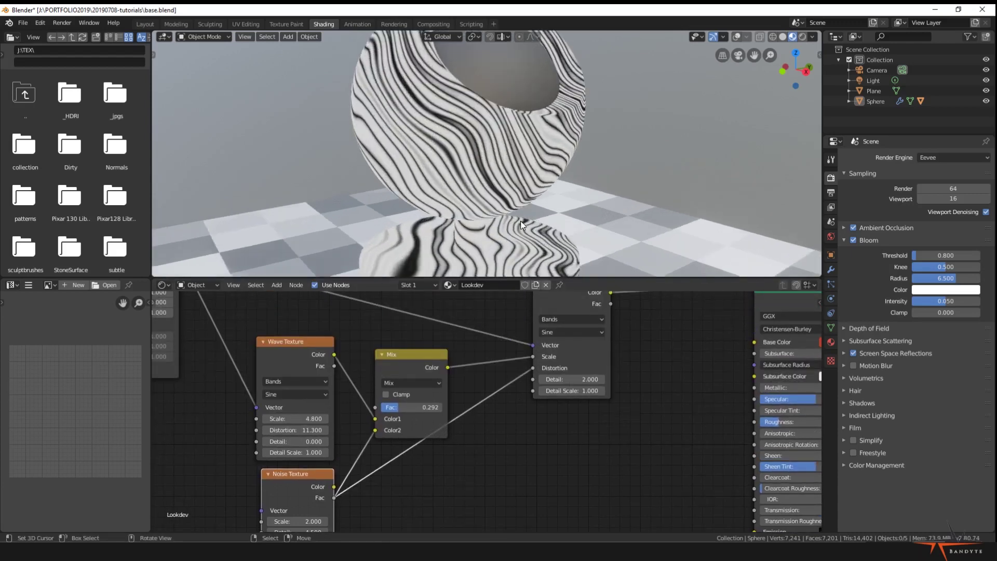
{"action": "middle_click_drag", "start_coordinate": [520, 220], "coordinate": [527, 387]}
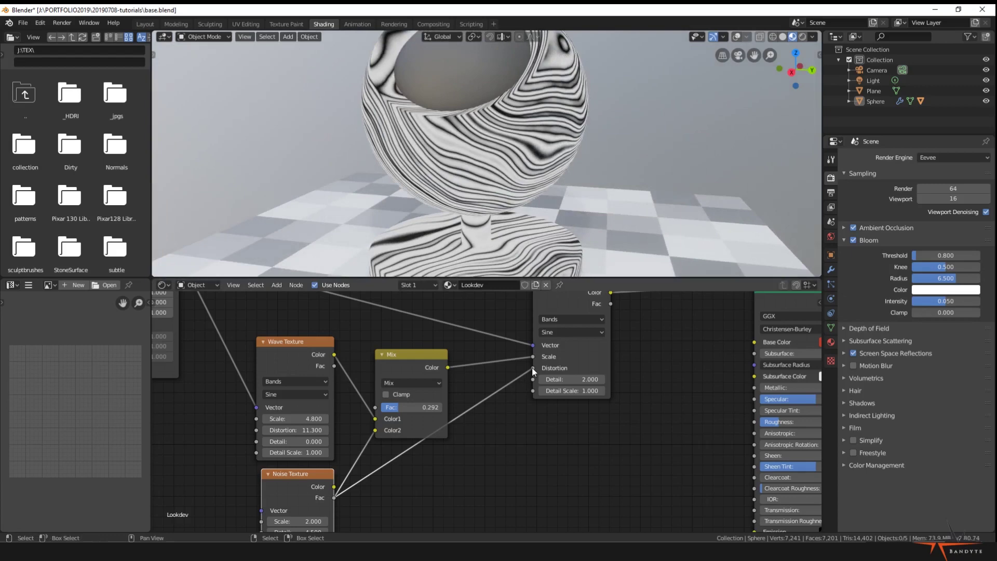
Disconnect the noise from the main Wave Texture's Distortion, compare the pattern around the ball, and reconnect the Noise Texture's Fac output
{"action": "left_click_drag", "start_coordinate": [531, 367], "coordinate": [507, 392]}
{"action": "middle_click_drag", "start_coordinate": [485, 273], "coordinate": [465, 101]}
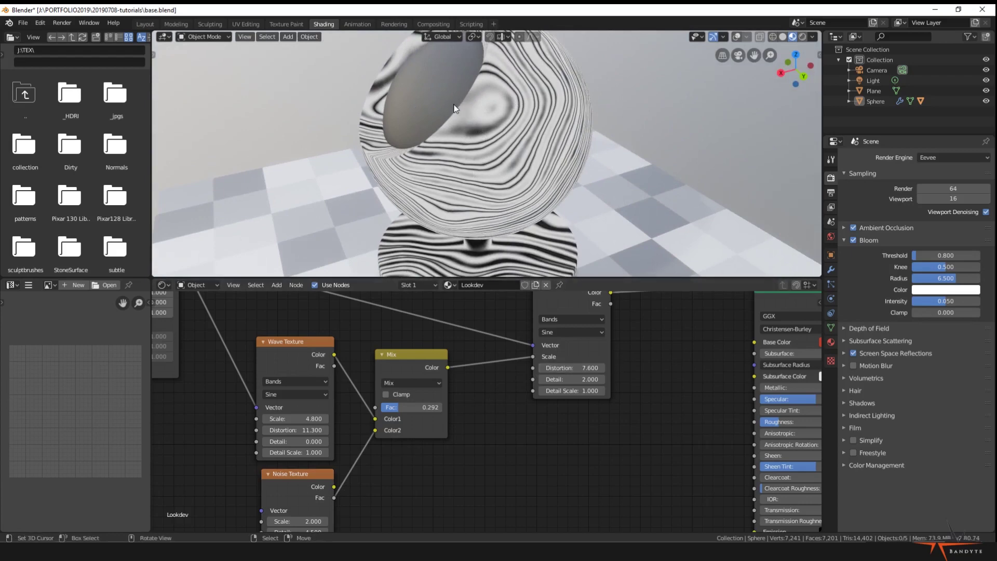
{"action": "left_click_drag", "start_coordinate": [334, 498], "coordinate": [533, 367]}
{"action": "middle_click_drag", "start_coordinate": [457, 104], "coordinate": [479, 74]}
{"action": "middle_click_drag", "start_coordinate": [434, 170], "coordinate": [451, 88]}
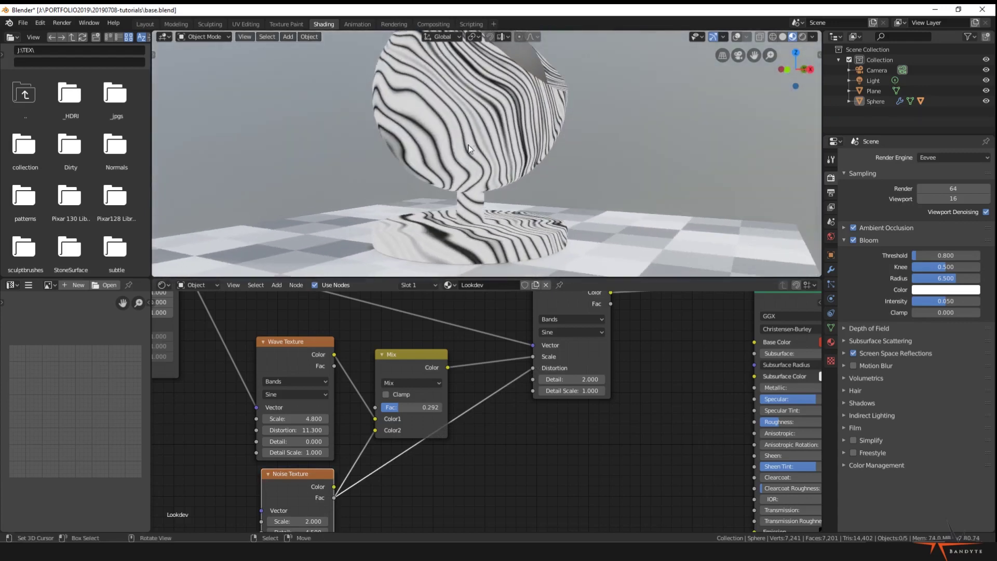
{"action": "middle_click_drag", "start_coordinate": [528, 165], "coordinate": [489, 178]}
Insert a Math node into the link between the Noise Texture's Fac output and the main Wave Texture's Distortion input
{"action": "middle_click_drag", "start_coordinate": [531, 467], "coordinate": [534, 425]}
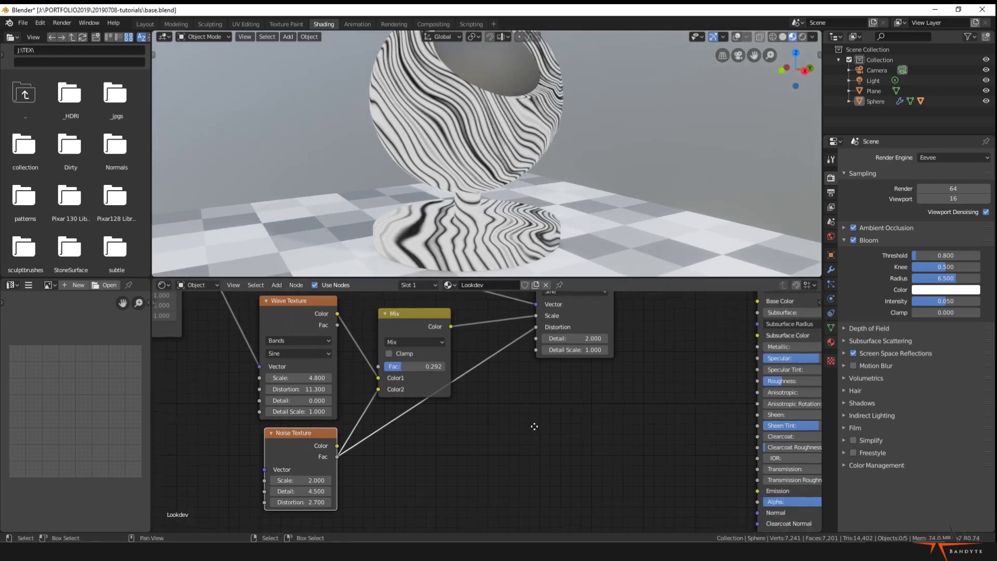
{"action": "key", "text": "shift+a"}
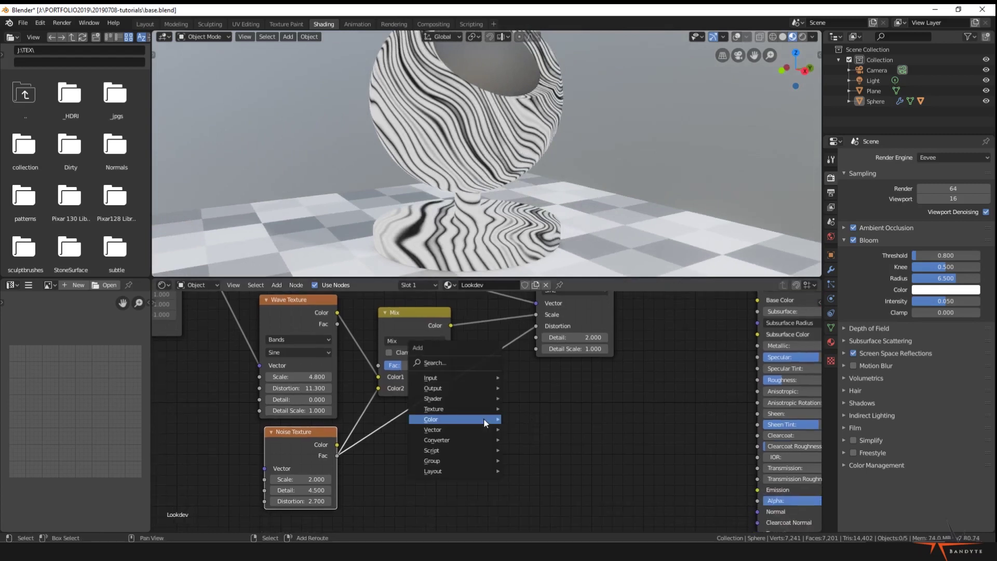
{"action": "mouse_move", "coordinate": [454, 440]}
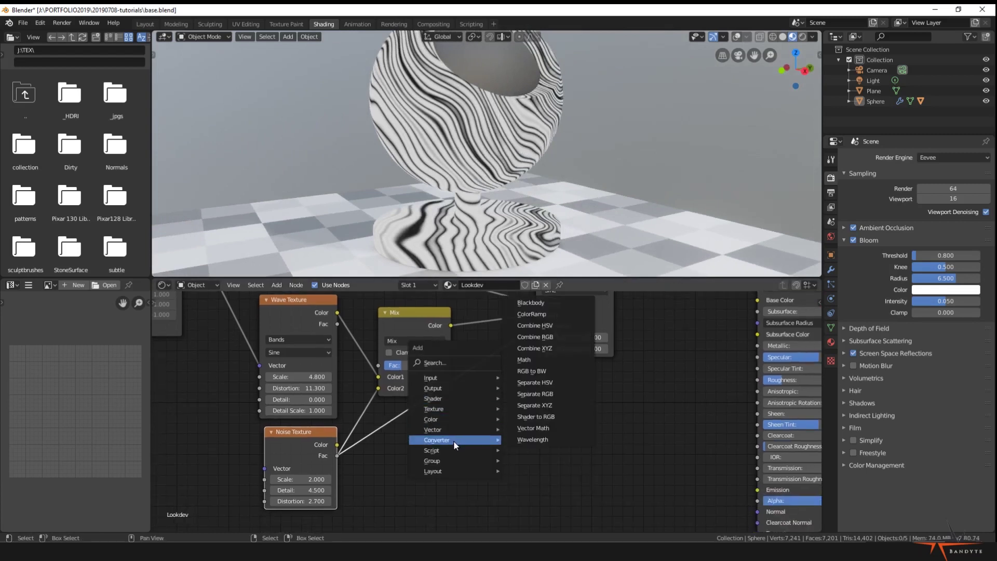
{"action": "left_click", "coordinate": [546, 360]}
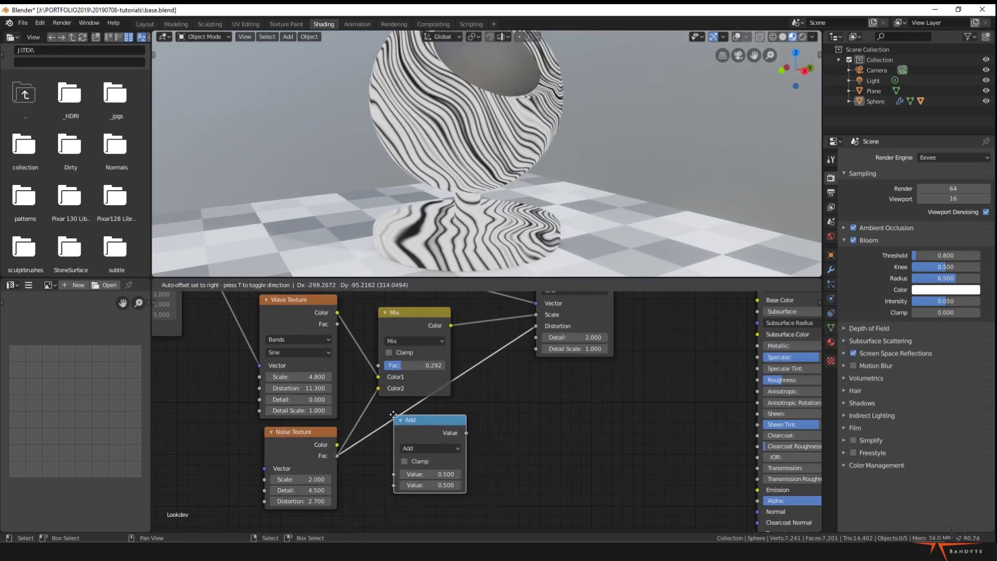
{"action": "left_click", "coordinate": [400, 416]}
{"action": "middle_click_drag", "start_coordinate": [549, 434], "coordinate": [523, 404]}
{"action": "key", "text": "shift+a"}
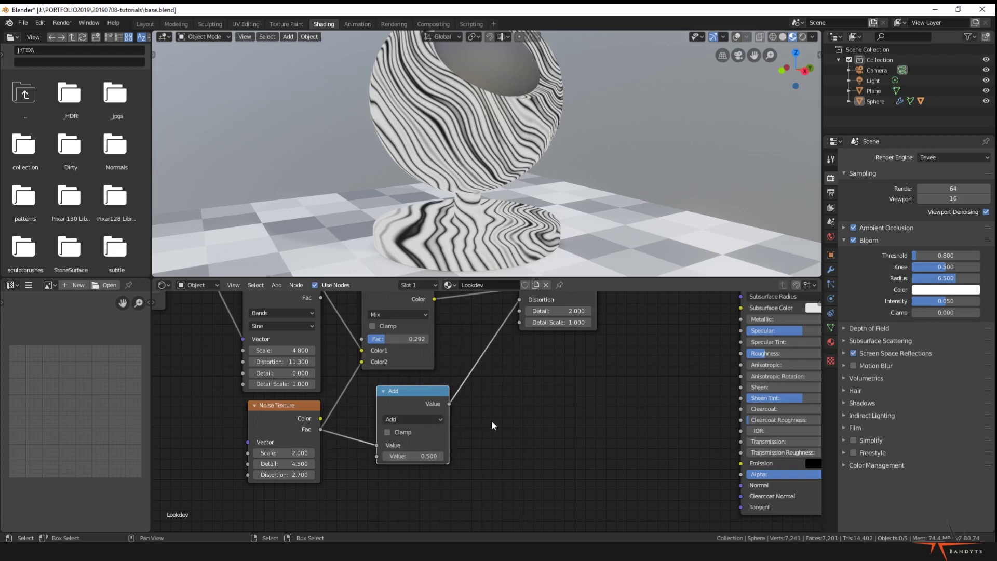
{"action": "middle_click_drag", "start_coordinate": [493, 425], "coordinate": [476, 445]}
{"action": "middle_click_drag", "start_coordinate": [533, 375], "coordinate": [568, 342]}
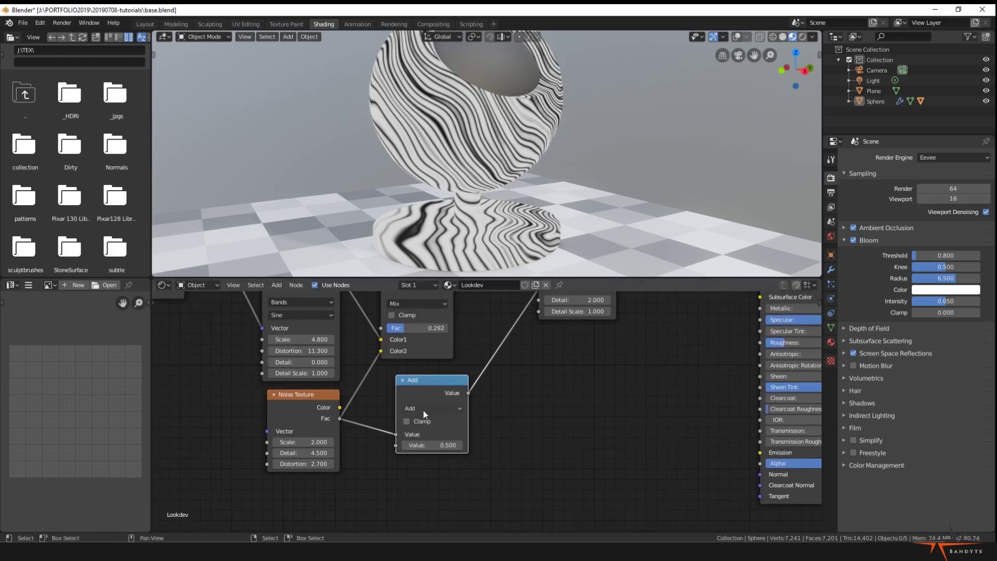
Change the Math node's operation to Multiply and place the node just below the Mix node
{"action": "left_click", "coordinate": [423, 410]}
{"action": "left_click", "coordinate": [437, 375]}
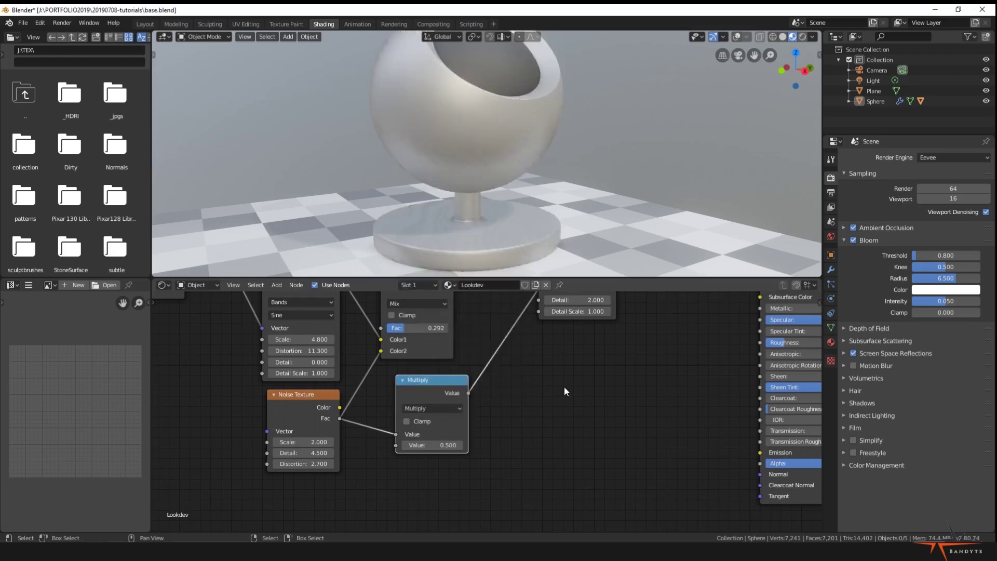
{"action": "middle_click_drag", "start_coordinate": [565, 390], "coordinate": [503, 449]}
{"action": "left_click_drag", "start_coordinate": [381, 435], "coordinate": [365, 427]}
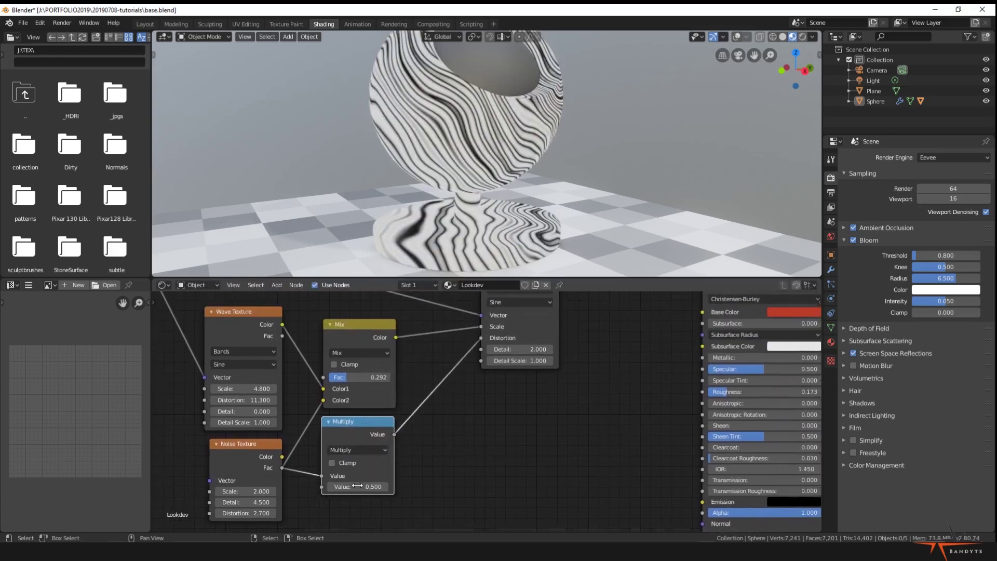
Raise the Multiply node's value to 31.600 and inspect the distorted bands from several sides of the ball
{"action": "left_click_drag", "start_coordinate": [357, 485], "coordinate": [404, 487]}
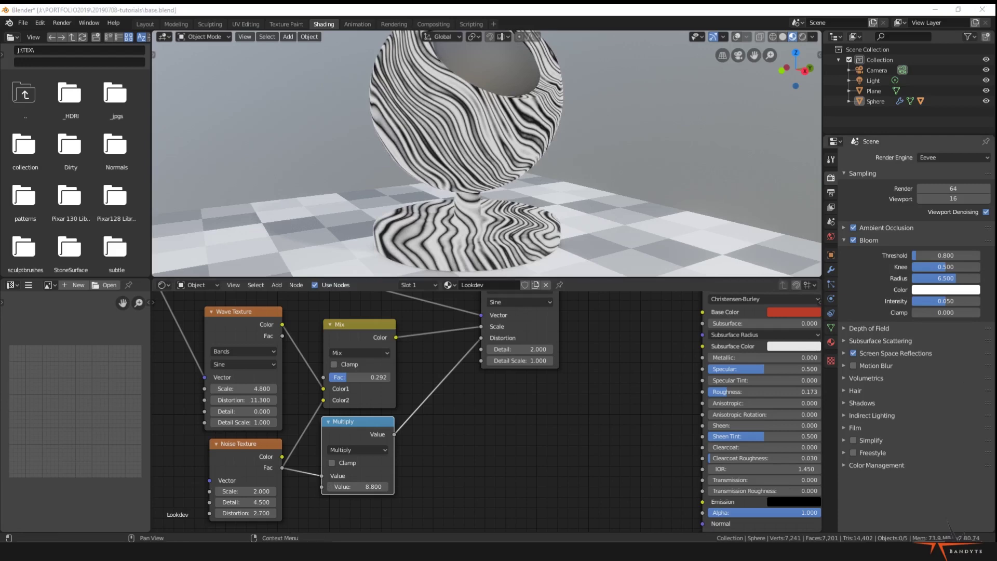
{"action": "left_click_drag", "start_coordinate": [358, 486], "coordinate": [444, 486]}
{"action": "scroll", "coordinate": [535, 215], "scroll_direction": "up", "scroll_amount": 5}
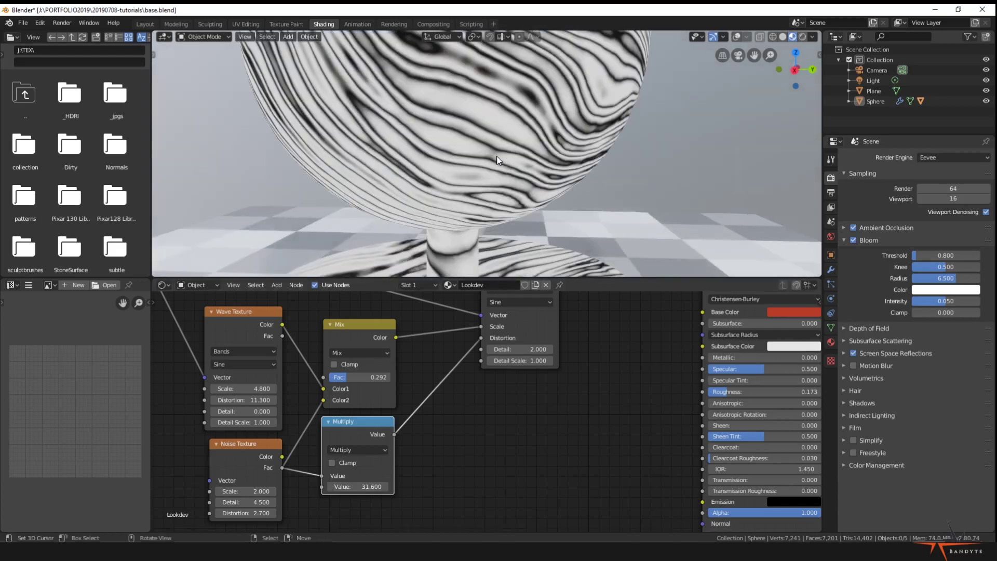
{"action": "middle_click_drag", "start_coordinate": [498, 160], "coordinate": [509, 198]}
{"action": "scroll", "coordinate": [521, 189], "scroll_direction": "down", "scroll_amount": 3}
{"action": "scroll", "coordinate": [477, 149], "scroll_direction": "up", "scroll_amount": 2}
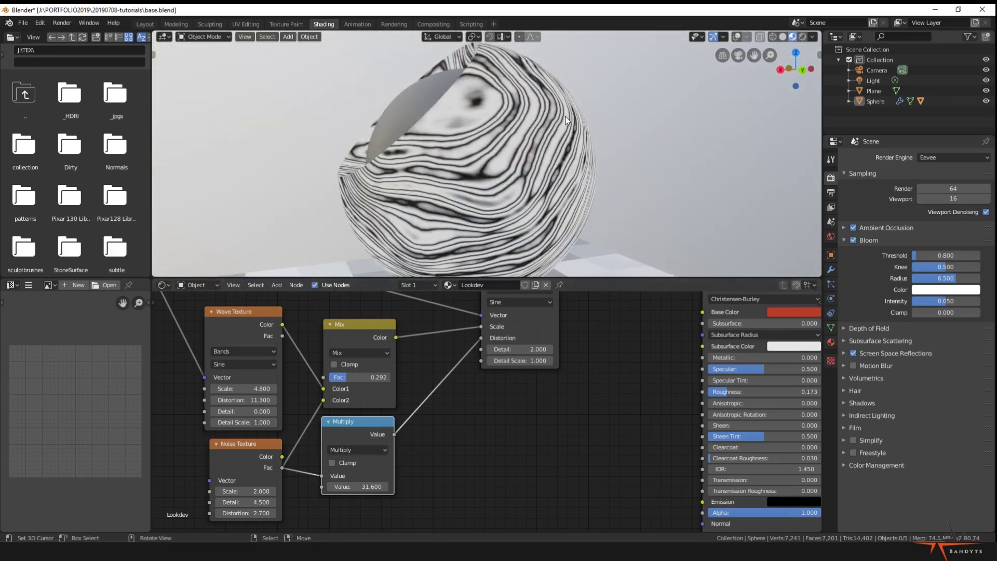
{"action": "middle_click_drag", "start_coordinate": [565, 116], "coordinate": [573, 200]}
{"action": "middle_click_drag", "start_coordinate": [637, 217], "coordinate": [522, 210]}
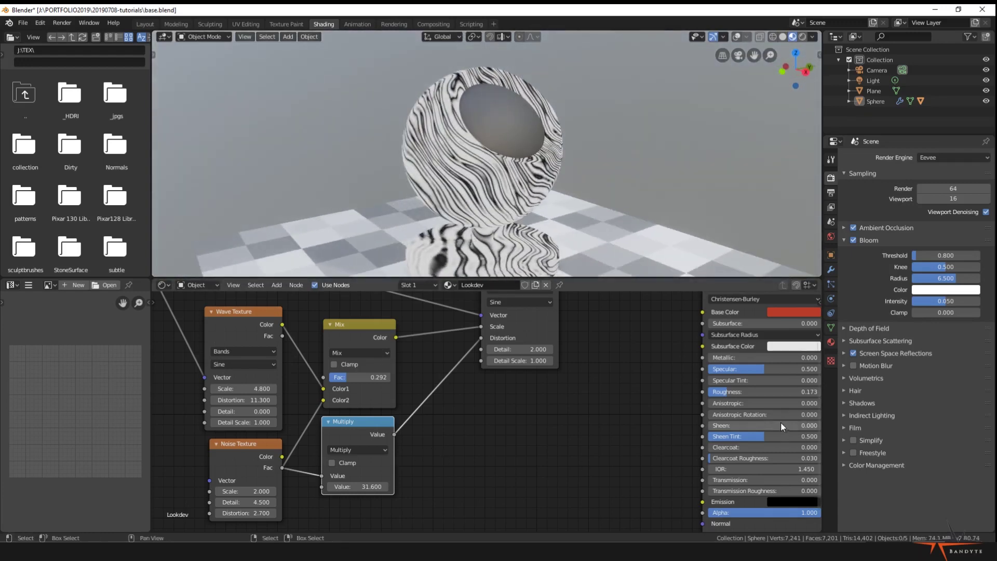
Move the Texture Coordinate and Mapping nodes together away from the wave textures to make room for more nodes
{"action": "key", "text": "Home"}
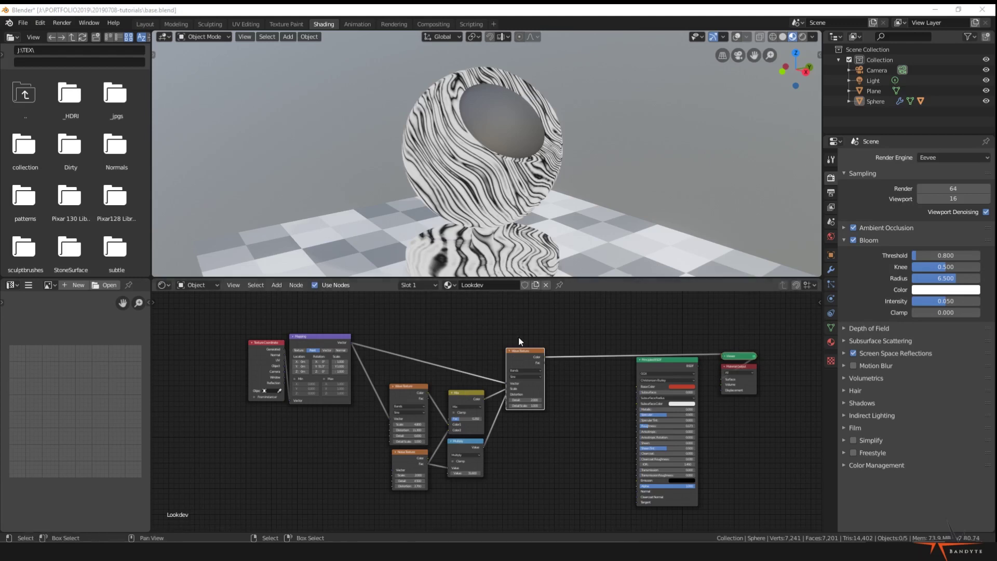
{"action": "middle_click_drag", "start_coordinate": [442, 338], "coordinate": [508, 333]}
{"action": "middle_click_drag", "start_coordinate": [488, 176], "coordinate": [397, 200]}
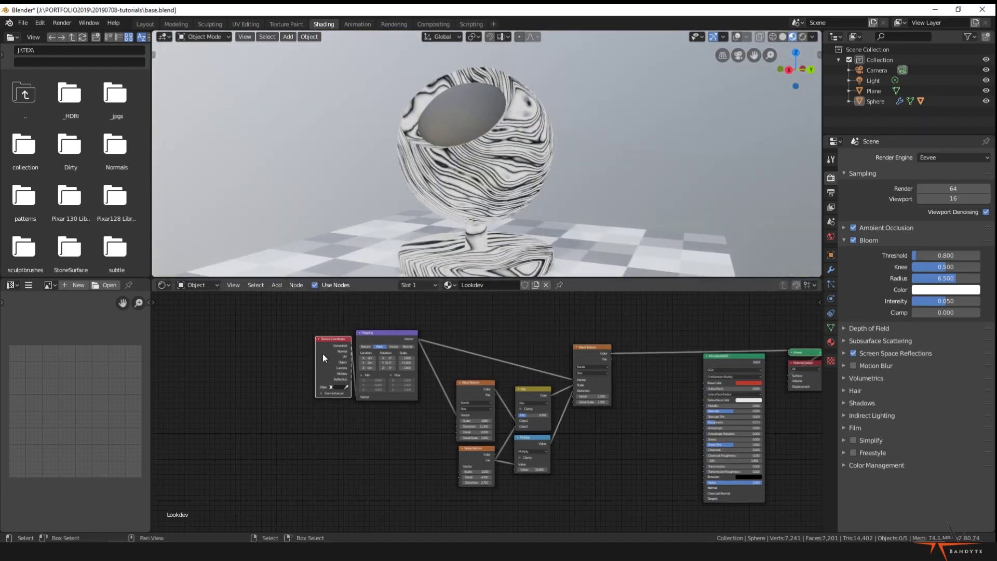
{"action": "scroll", "coordinate": [323, 354], "scroll_direction": "up", "scroll_amount": 2}
{"action": "middle_click_drag", "start_coordinate": [343, 308], "coordinate": [411, 357]}
{"action": "left_click", "coordinate": [408, 360], "text": "shift"}
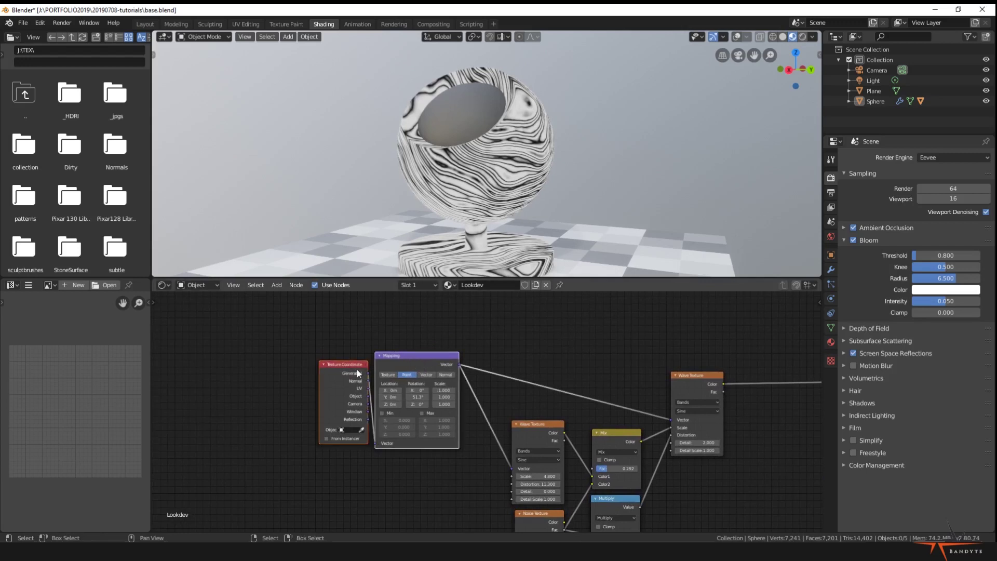
{"action": "left_click_drag", "start_coordinate": [356, 370], "coordinate": [207, 390]}
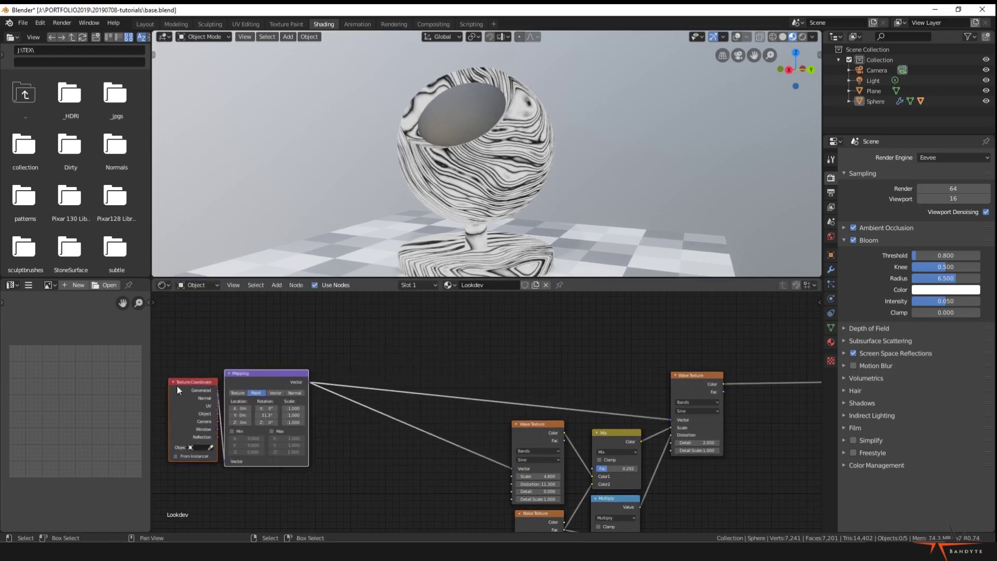
{"action": "middle_click_drag", "start_coordinate": [318, 398], "coordinate": [323, 378]}
{"action": "middle_click_drag", "start_coordinate": [424, 407], "coordinate": [448, 392]}
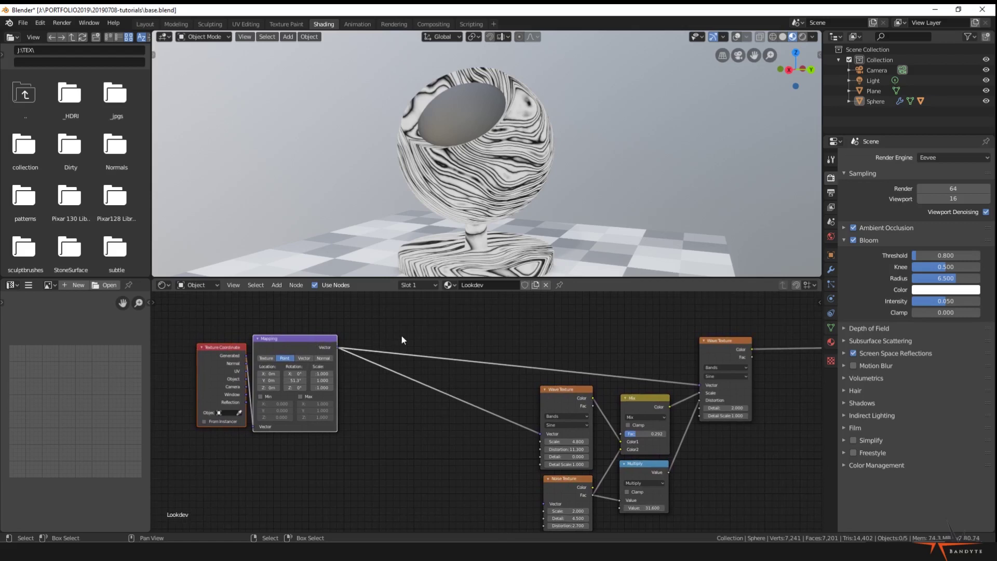
Add a Reroute on the Mapping node's Vector output so that it feeds both Wave Textures from one point
{"action": "middle_click_drag", "start_coordinate": [402, 340], "coordinate": [324, 399]}
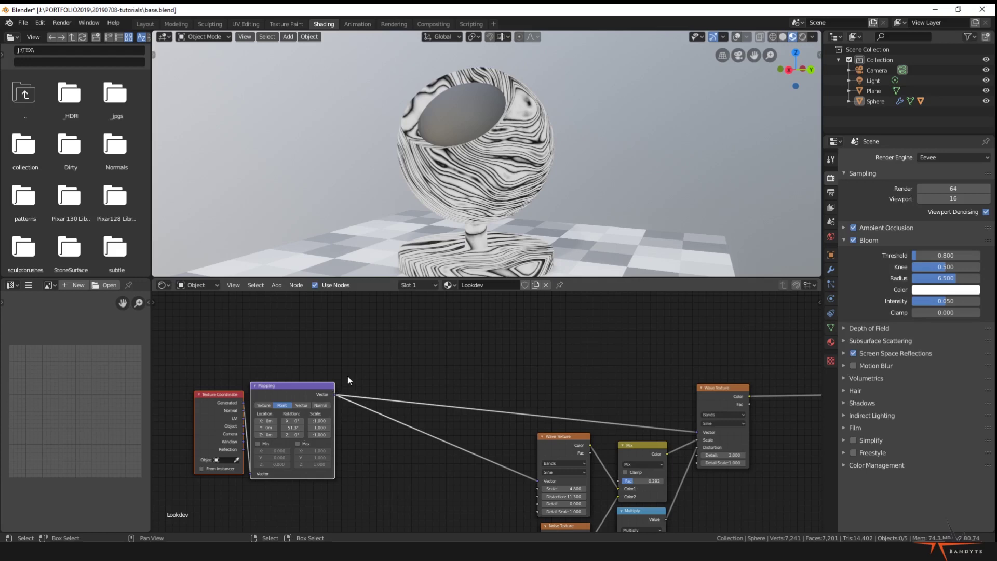
{"action": "middle_click_drag", "start_coordinate": [397, 425], "coordinate": [400, 431]}
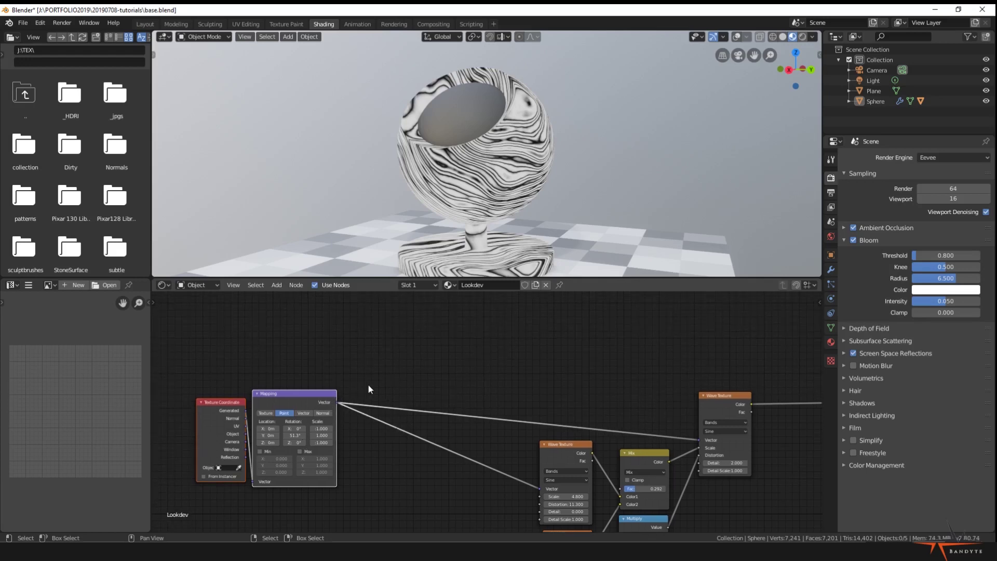
{"action": "key", "text": "shift+a"}
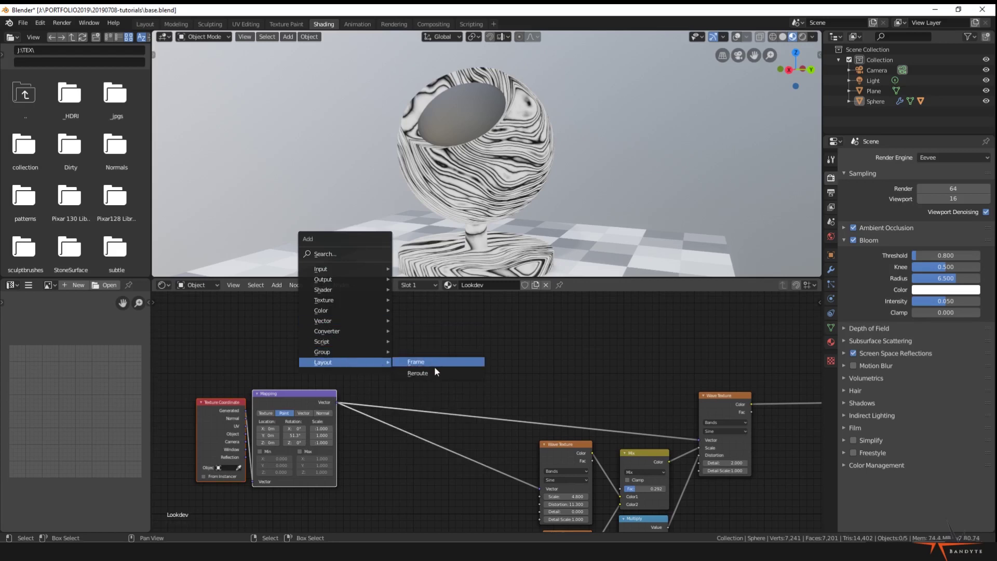
{"action": "left_click", "coordinate": [434, 375]}
{"action": "left_click", "coordinate": [427, 410]}
{"action": "middle_click_drag", "start_coordinate": [426, 410], "coordinate": [401, 385]}
{"action": "left_click_drag", "start_coordinate": [410, 389], "coordinate": [521, 466]}
{"action": "middle_click_drag", "start_coordinate": [391, 336], "coordinate": [419, 340]}
Insert a MixRGB node into the link between the Mapping node and the Reroute
{"action": "key", "text": "shift+a"}
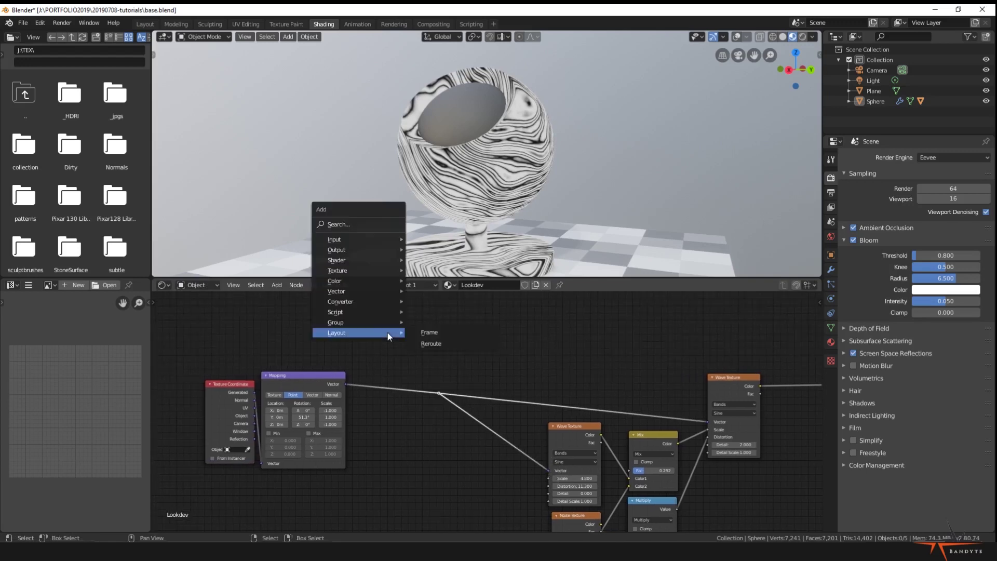
{"action": "mouse_move", "coordinate": [364, 281]}
{"action": "left_click", "coordinate": [431, 337]}
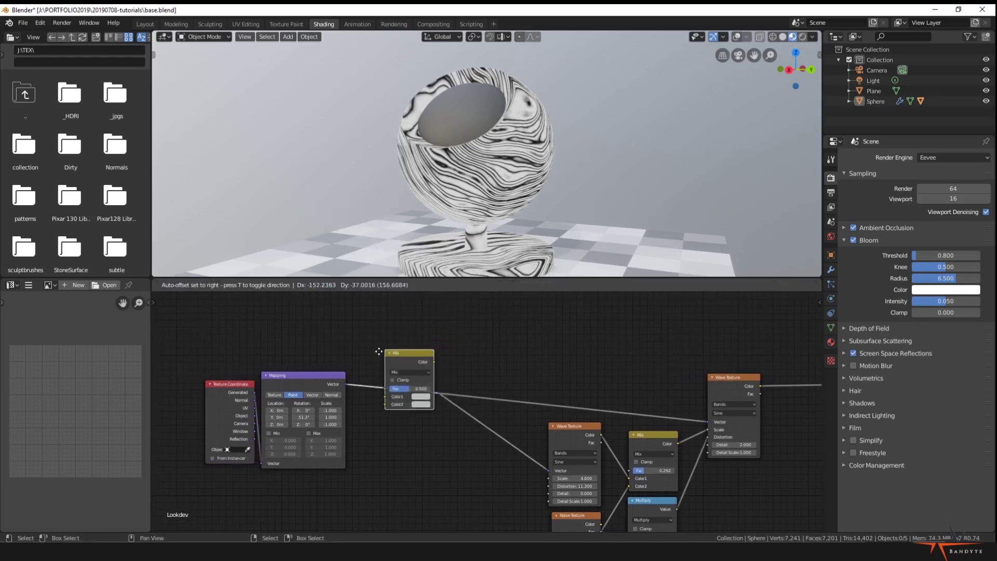
{"action": "left_click", "coordinate": [374, 361]}
{"action": "middle_click_drag", "start_coordinate": [487, 362], "coordinate": [501, 366]}
{"action": "mouse_move", "coordinate": [425, 374]}
{"action": "left_mouse_down"}
{"action": "mouse_move", "coordinate": [433, 371]}
{"action": "mouse_move", "coordinate": [429, 379]}
{"action": "left_mouse_up"}
{"action": "middle_click_drag", "start_coordinate": [383, 339], "coordinate": [391, 343]}
Add a Noise Texture above the Mapping node and connect its Color output to the Color2 input of the vector Mix node
{"action": "key", "text": "shift+a"}
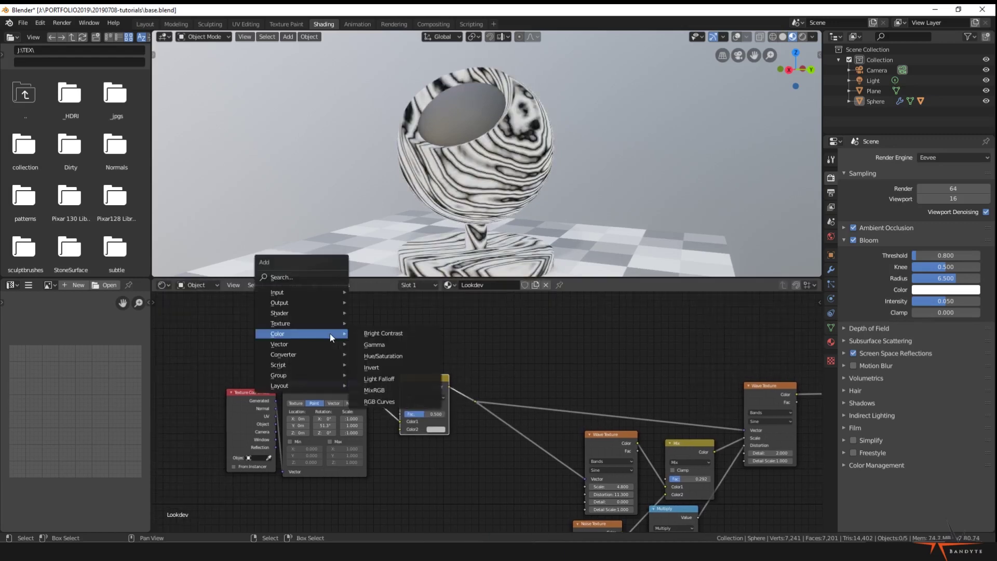
{"action": "mouse_move", "coordinate": [306, 324]}
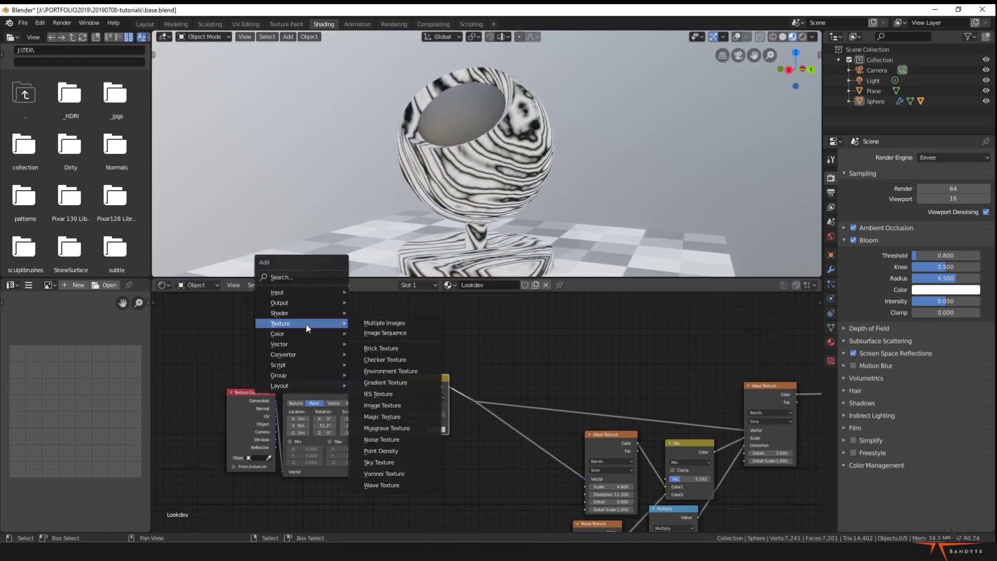
{"action": "left_click", "coordinate": [397, 439]}
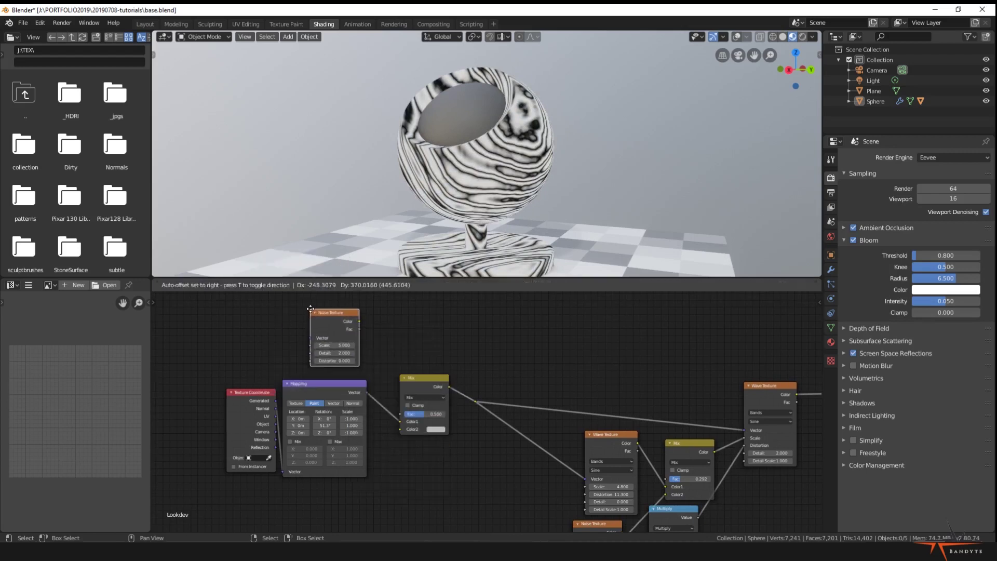
{"action": "left_click", "coordinate": [333, 312]}
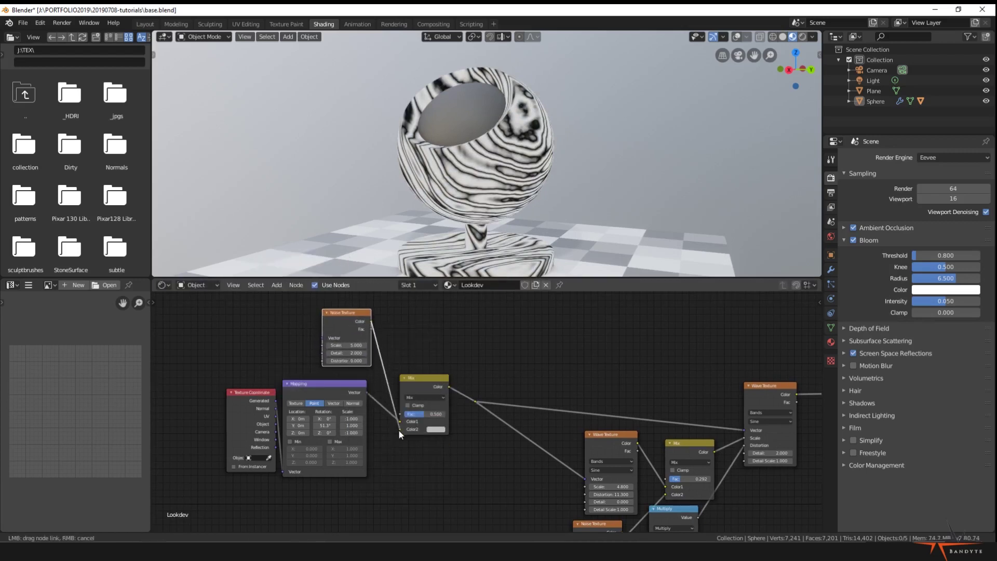
{"action": "left_click_drag", "start_coordinate": [399, 431], "coordinate": [400, 428]}
{"action": "middle_click_drag", "start_coordinate": [469, 422], "coordinate": [470, 451]}
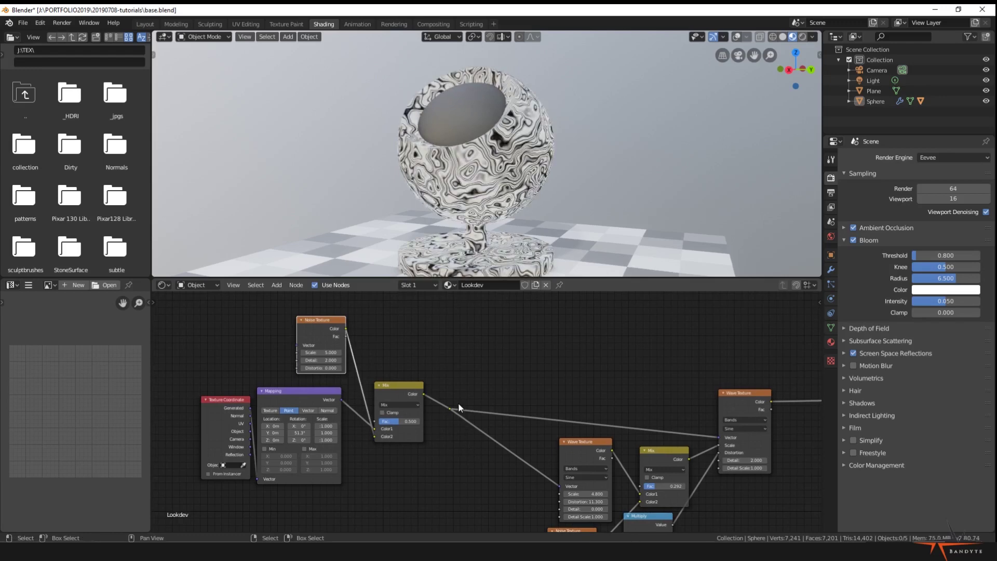
Set the new Noise Texture's Scale to 1.900 and check the pattern from different sides of the ball
{"action": "middle_click_drag", "start_coordinate": [502, 217], "coordinate": [566, 189]}
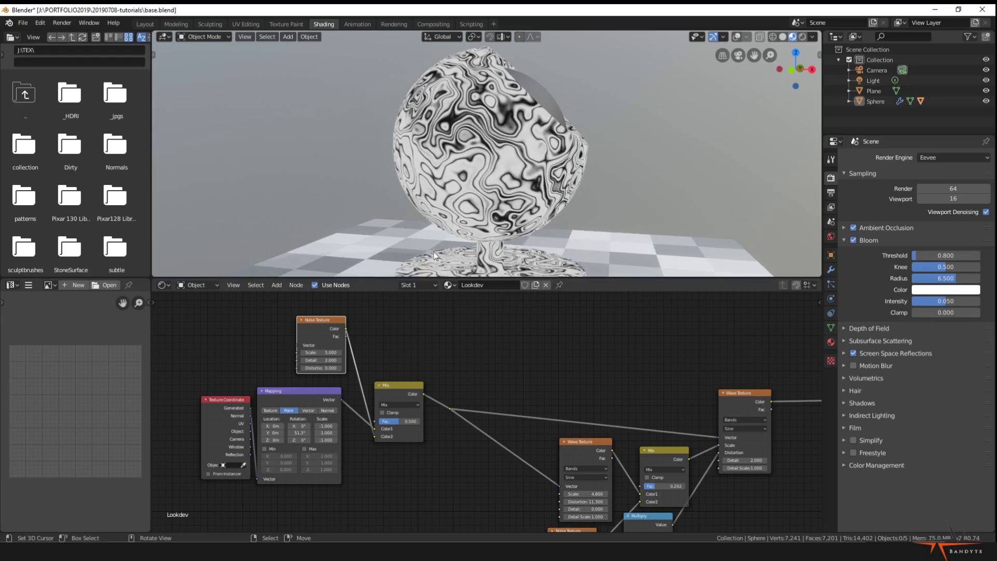
{"action": "middle_click_drag", "start_coordinate": [434, 251], "coordinate": [395, 290]}
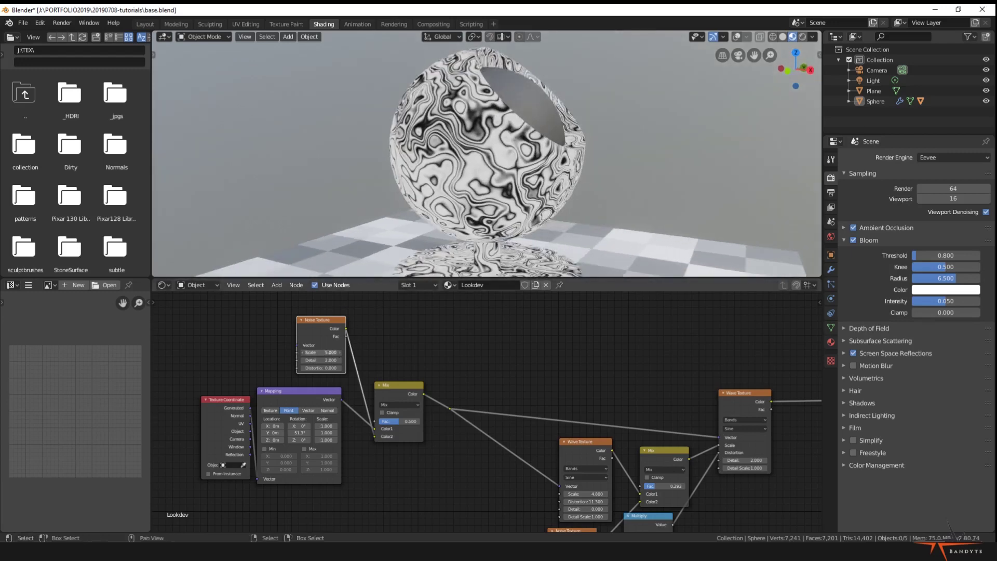
{"action": "left_click_drag", "start_coordinate": [325, 352], "coordinate": [270, 352]}
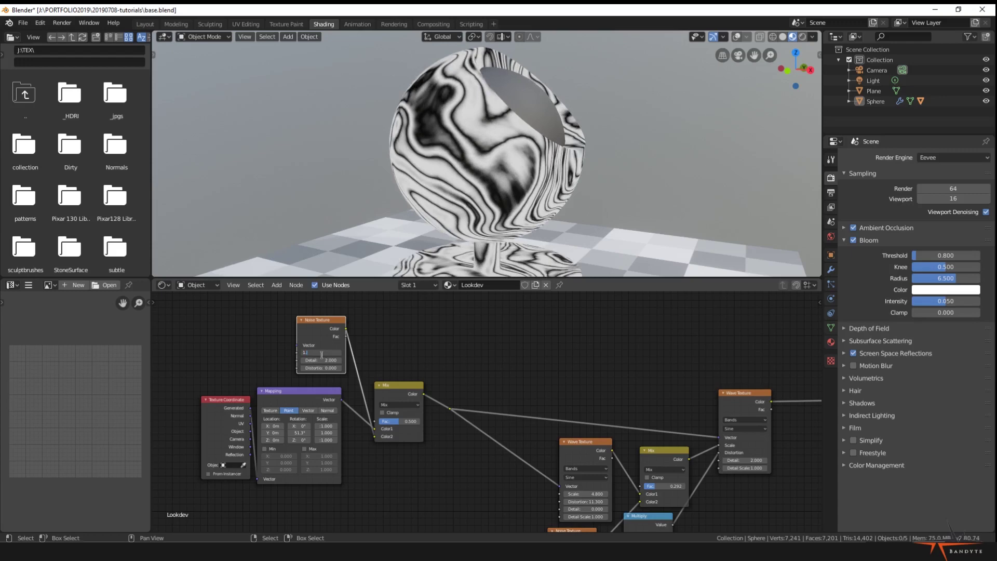
{"action": "type", "text": "9"}
{"action": "key", "text": "Return"}
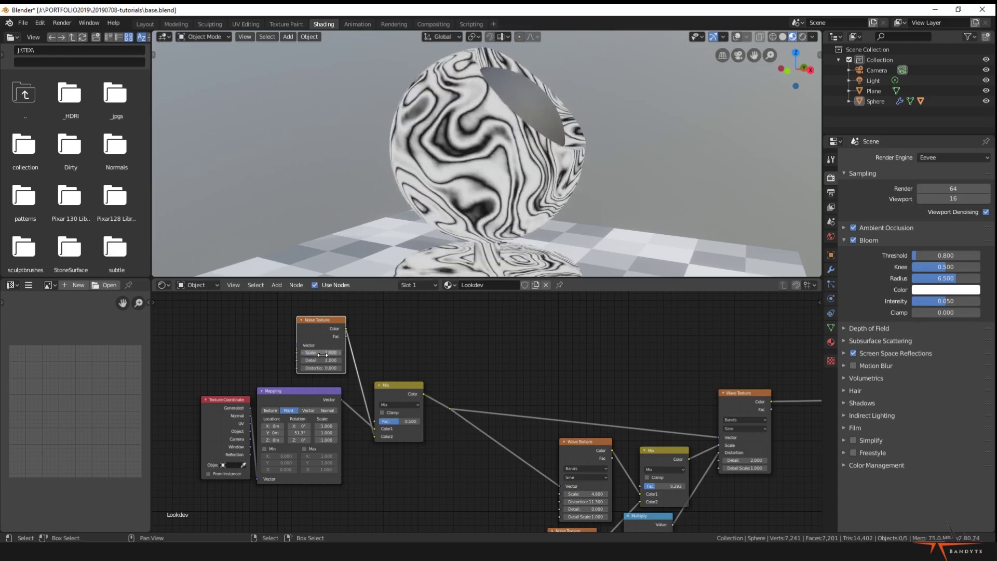
{"action": "middle_click_drag", "start_coordinate": [509, 174], "coordinate": [393, 185]}
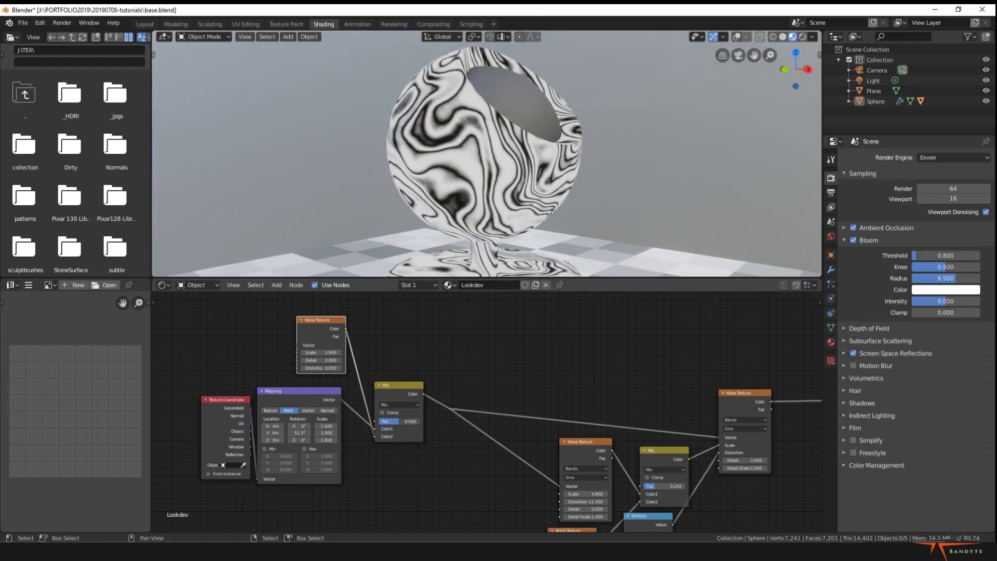
Try the vector Mix node's Fac at 1.000, settle on 0.217, and inspect the bands all around the ball
{"action": "left_click_drag", "start_coordinate": [392, 422], "coordinate": [412, 422]}
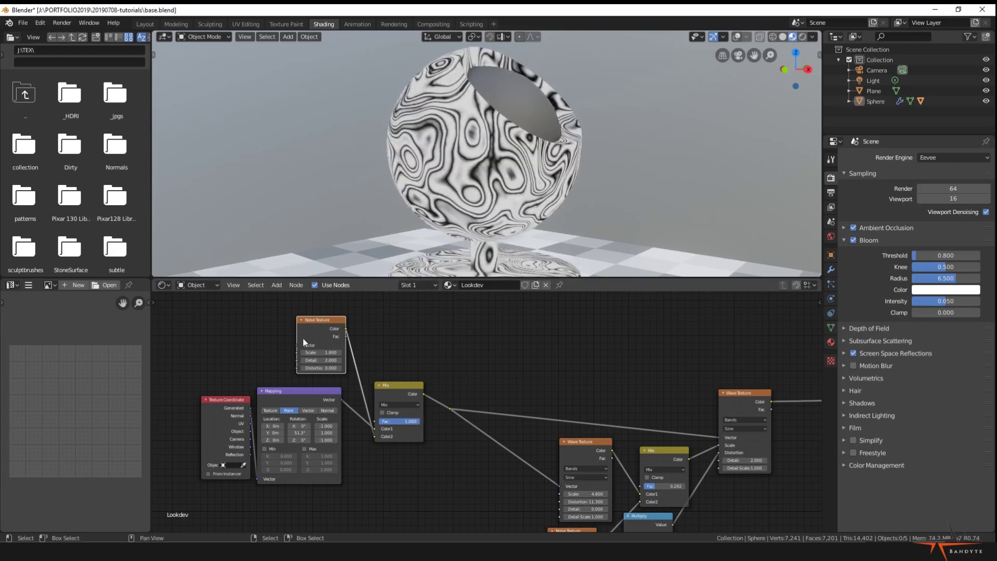
{"action": "middle_click_drag", "start_coordinate": [387, 207], "coordinate": [381, 460]}
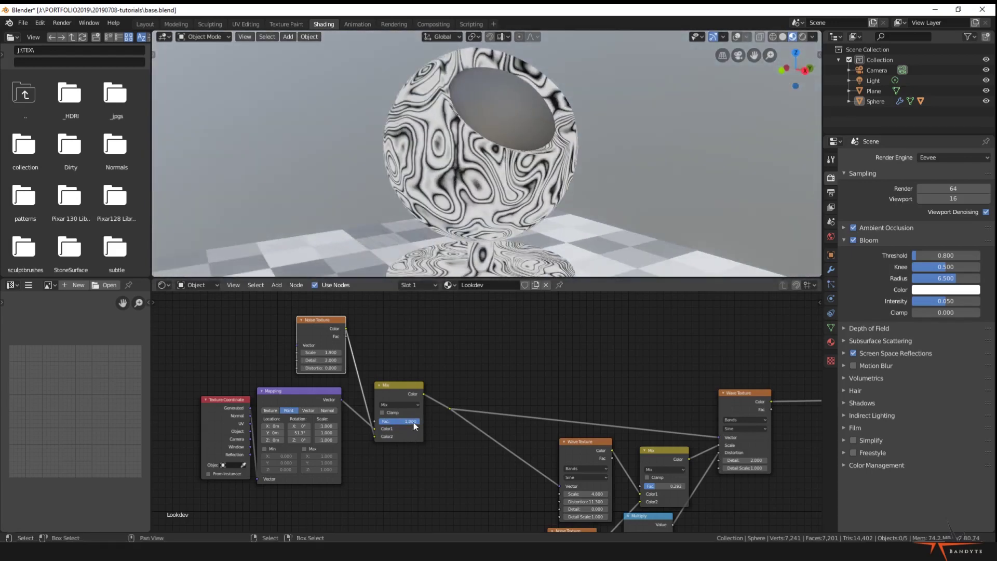
{"action": "left_click_drag", "start_coordinate": [413, 422], "coordinate": [382, 422]}
{"action": "middle_click_drag", "start_coordinate": [453, 212], "coordinate": [535, 234]}
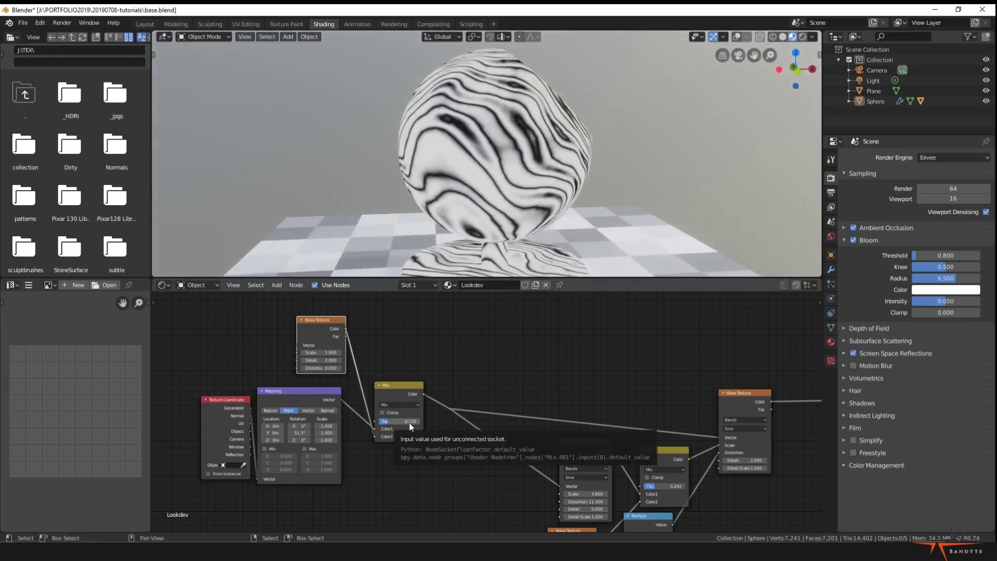
{"action": "left_click_drag", "start_coordinate": [409, 423], "coordinate": [409, 423]}
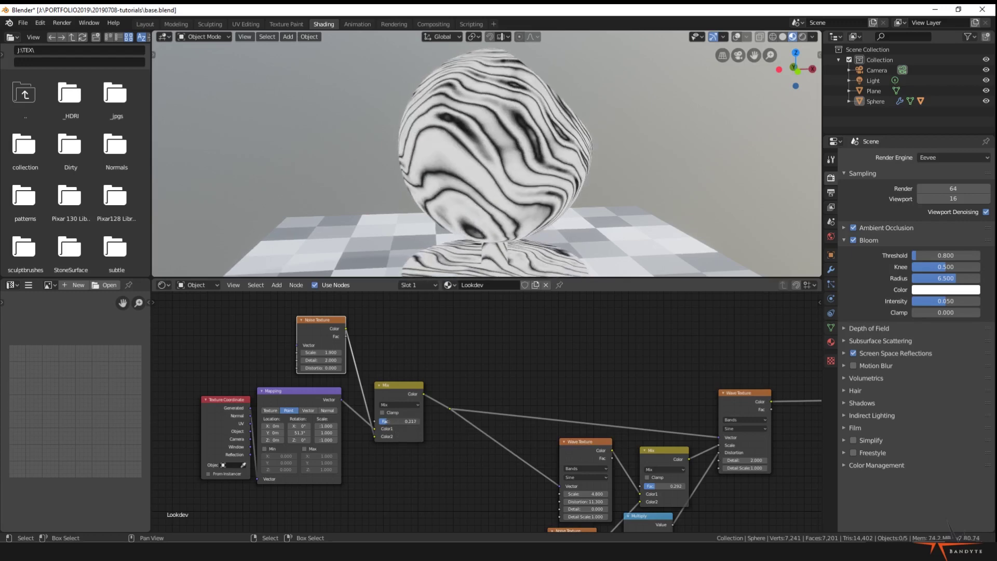
{"action": "middle_click_drag", "start_coordinate": [363, 140], "coordinate": [429, 166]}
{"action": "mouse_move", "coordinate": [519, 156]}
{"action": "middle_mouse_down"}
{"action": "mouse_move", "coordinate": [390, 179]}
{"action": "mouse_move", "coordinate": [373, 170]}
{"action": "mouse_move", "coordinate": [527, 138]}
{"action": "middle_mouse_up"}
{"action": "mouse_move", "coordinate": [497, 171]}
{"action": "middle_mouse_down"}
{"action": "mouse_move", "coordinate": [630, 169]}
{"action": "mouse_move", "coordinate": [528, 202]}
{"action": "mouse_move", "coordinate": [650, 208]}
{"action": "mouse_move", "coordinate": [556, 193]}
{"action": "middle_mouse_up"}
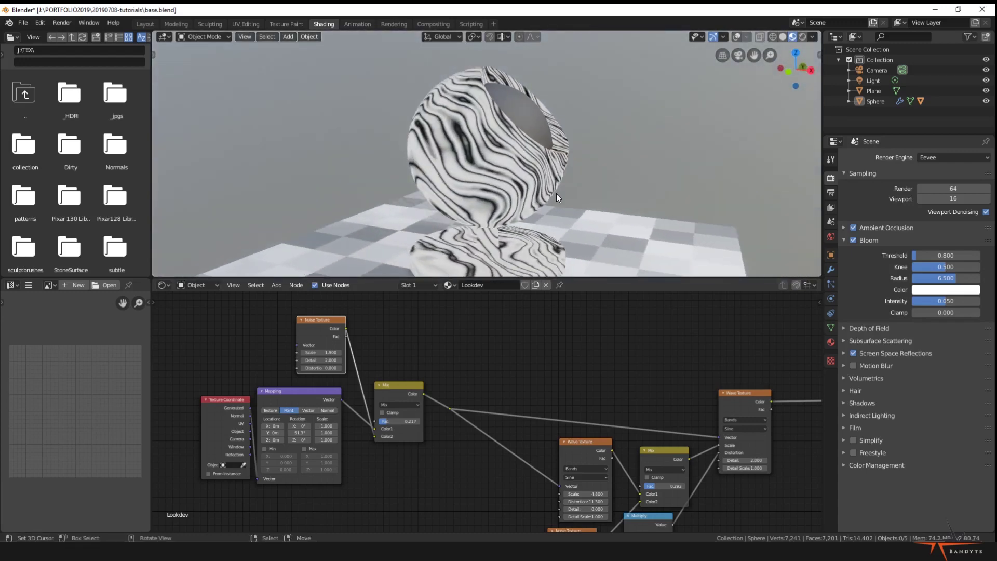
{"action": "middle_click_drag", "start_coordinate": [591, 117], "coordinate": [654, 197]}
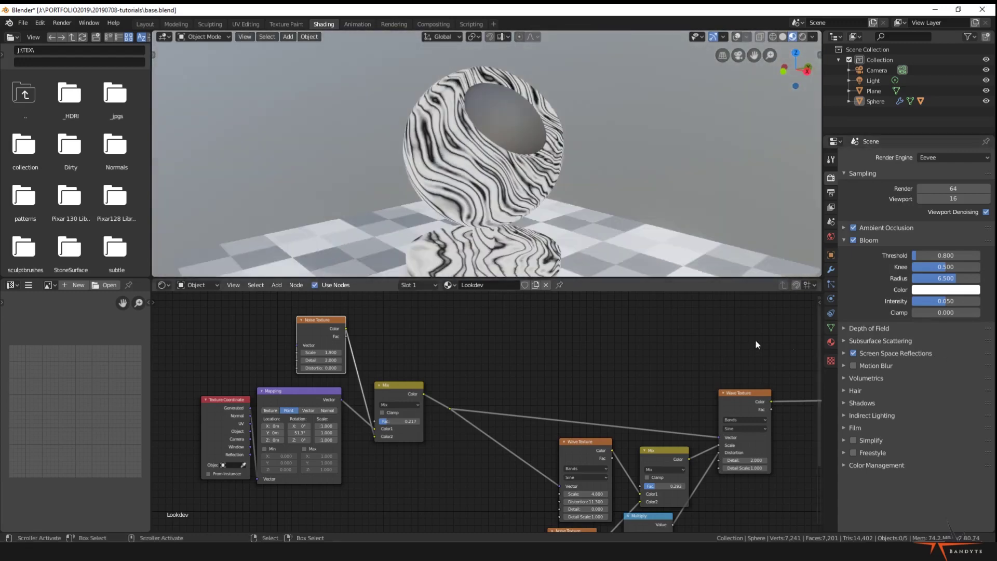
Move the Wave Texture group with its Noise, Mix and Multiply nodes closer to the vector Mix node, and shift the Reroute between them
{"action": "scroll", "coordinate": [531, 342], "scroll_direction": "down", "scroll_amount": 2}
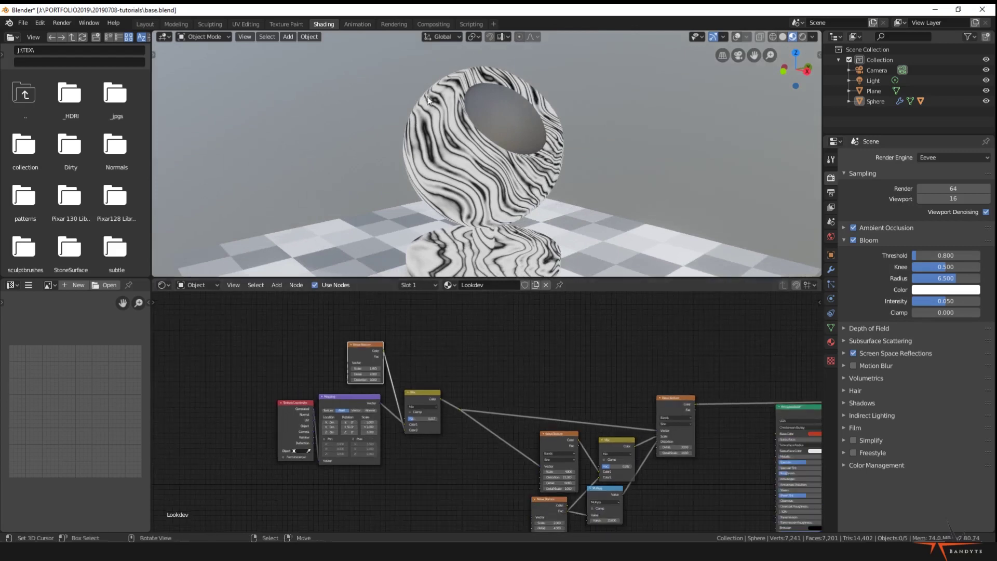
{"action": "middle_click_drag", "start_coordinate": [618, 412], "coordinate": [549, 380]}
{"action": "key", "text": "a"}
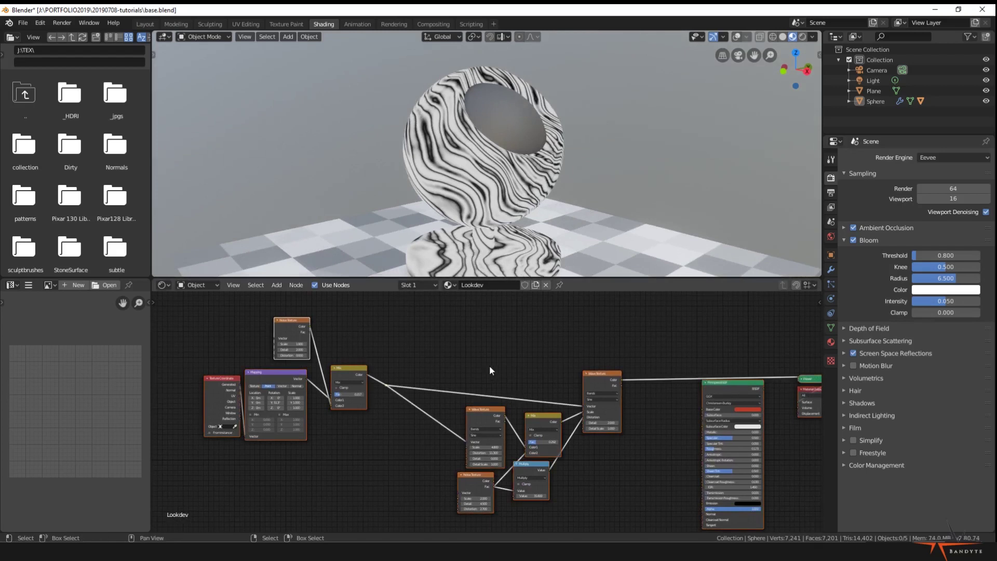
{"action": "key", "text": "alt+a"}
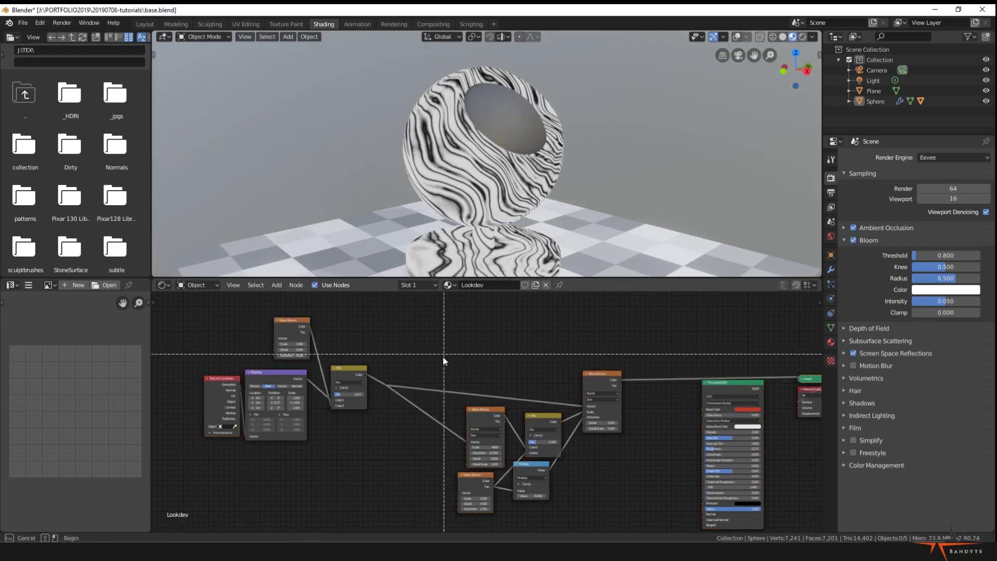
{"action": "left_click_drag", "start_coordinate": [441, 335], "coordinate": [618, 503]}
{"action": "key", "text": "g"}
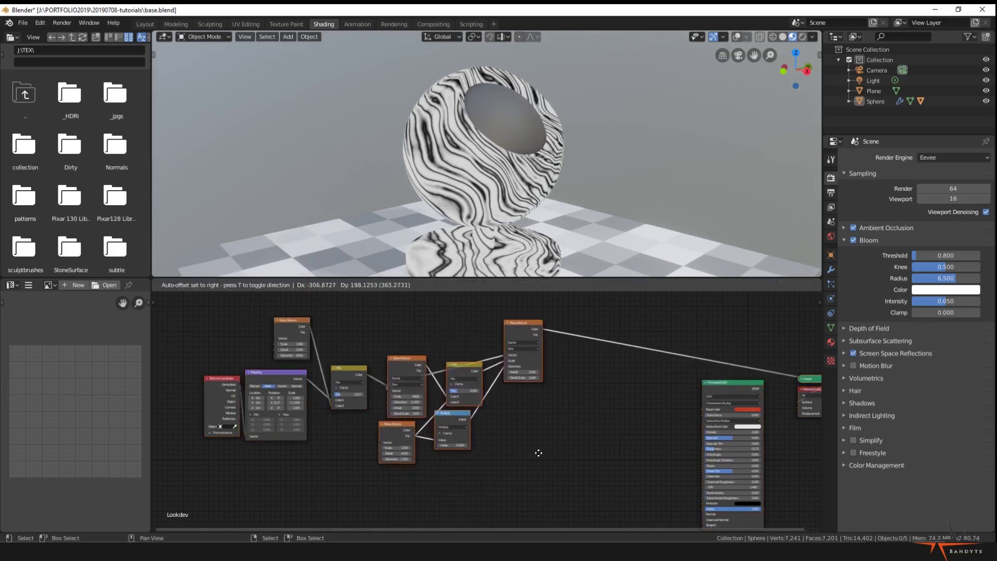
{"action": "left_click", "coordinate": [546, 453]}
{"action": "left_click_drag", "start_coordinate": [384, 387], "coordinate": [377, 386]}
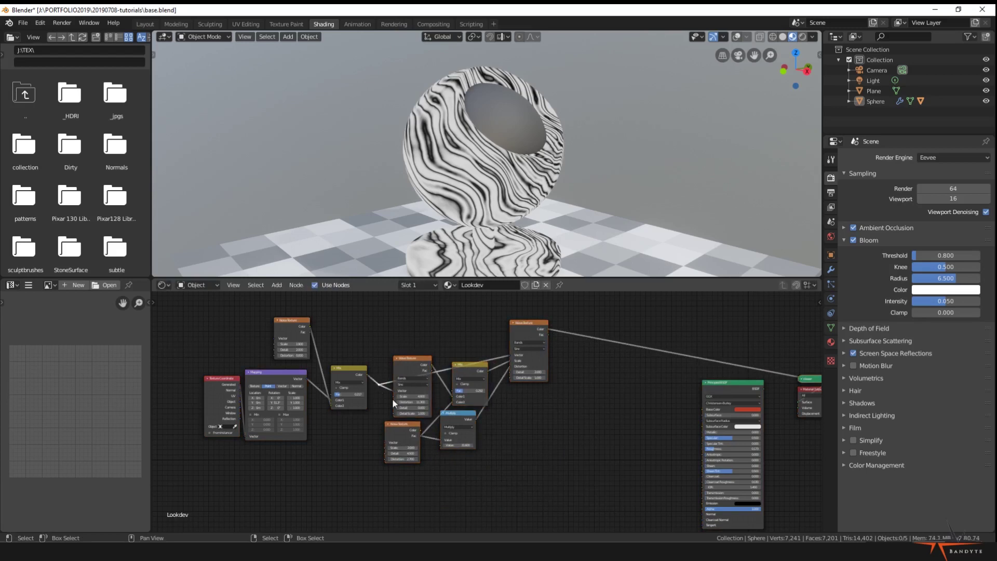
Move the Principled BSDF, Viewer and Material Output nodes together up and farther from the Wave Texture nodes
{"action": "middle_click_drag", "start_coordinate": [517, 430], "coordinate": [412, 418]}
{"action": "key", "text": "alt+a"}
{"action": "scroll", "coordinate": [451, 412], "scroll_direction": "down", "scroll_amount": 3}
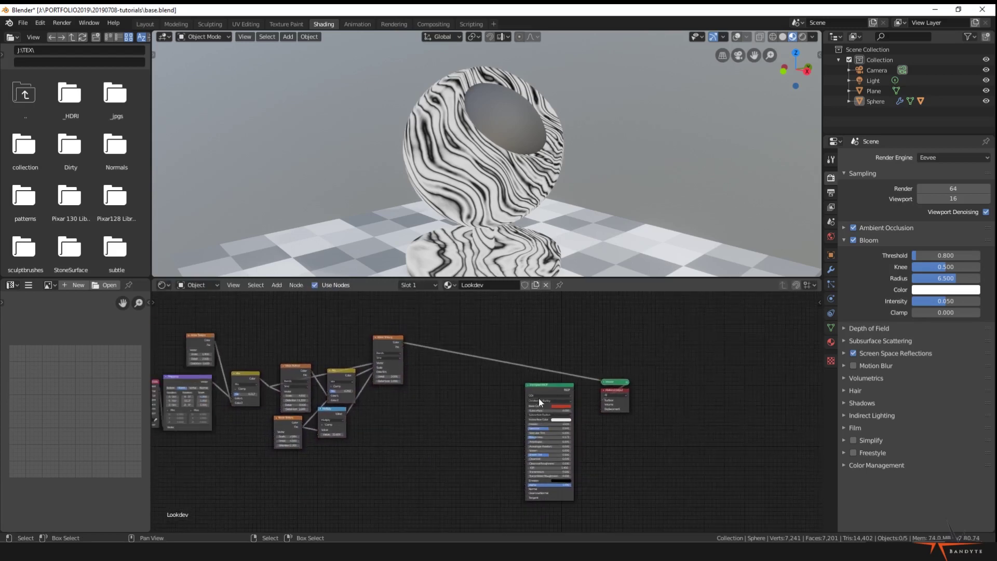
{"action": "left_click_drag", "start_coordinate": [513, 341], "coordinate": [631, 485]}
{"action": "key", "text": "g"}
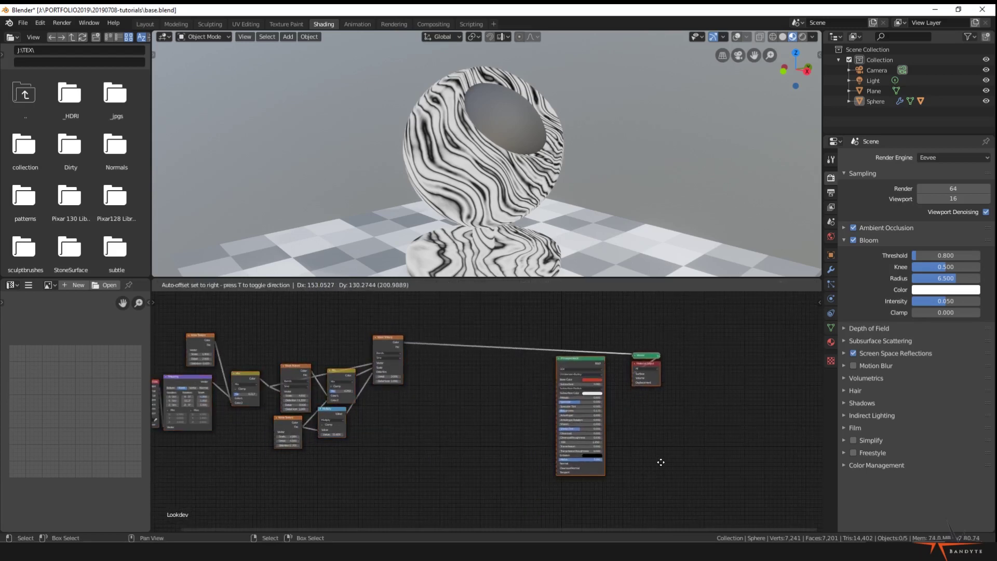
{"action": "left_click", "coordinate": [607, 449]}
{"action": "left_click", "coordinate": [515, 409]}
{"action": "middle_click_drag", "start_coordinate": [516, 409], "coordinate": [493, 416]}
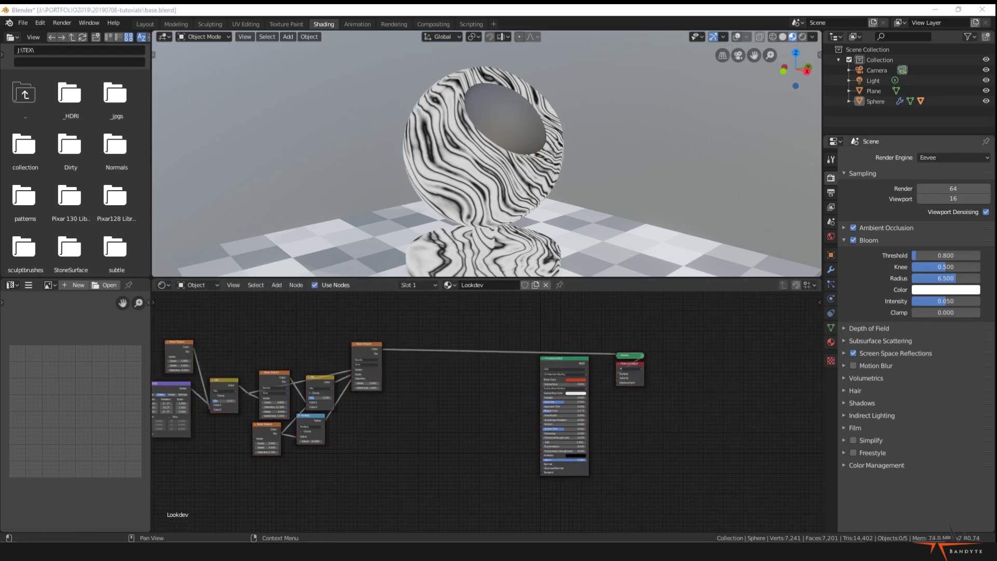
Examine the node layout between the final Wave Texture and the Principled BSDF, and the grain pattern around the ball
{"action": "middle_click_drag", "start_coordinate": [510, 456], "coordinate": [606, 494]}
{"action": "scroll", "coordinate": [473, 388], "scroll_direction": "up", "scroll_amount": 3}
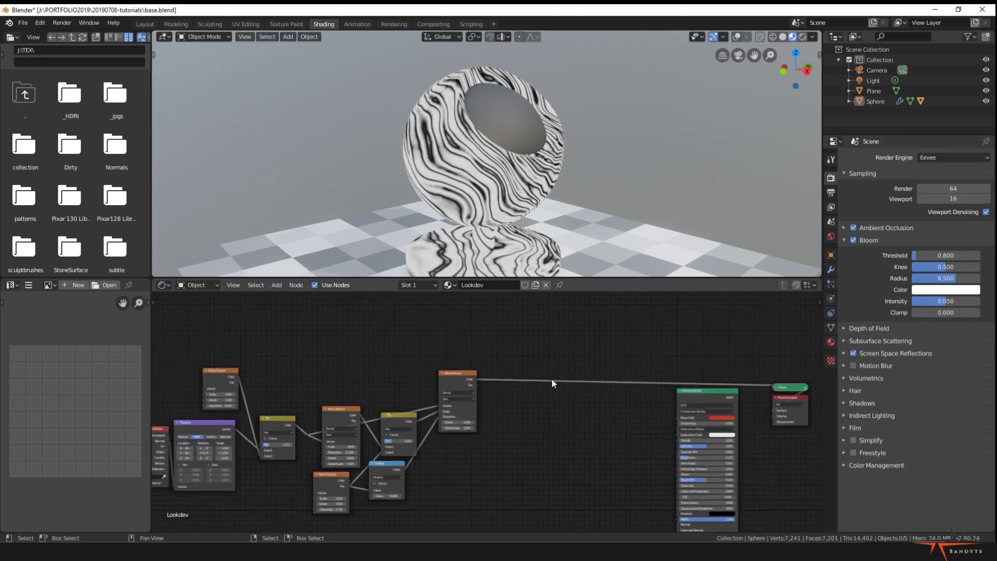
{"action": "middle_click_drag", "start_coordinate": [552, 384], "coordinate": [645, 437]}
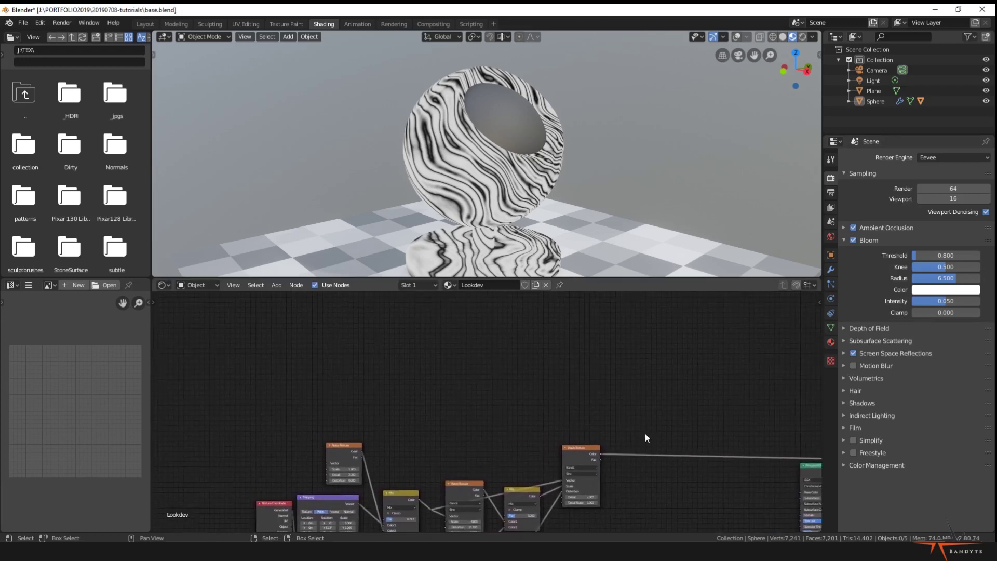
{"action": "middle_click_drag", "start_coordinate": [578, 403], "coordinate": [506, 380]}
{"action": "scroll", "coordinate": [475, 369], "scroll_direction": "up", "scroll_amount": 3}
{"action": "middle_click_drag", "start_coordinate": [563, 434], "coordinate": [366, 319]}
{"action": "scroll", "coordinate": [537, 414], "scroll_direction": "up", "scroll_amount": 2}
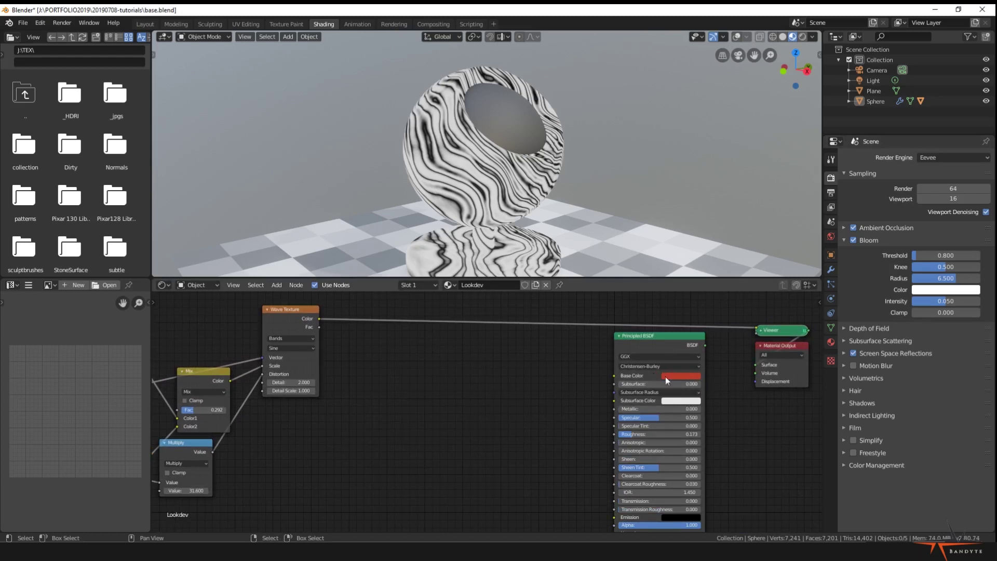
{"action": "middle_click_drag", "start_coordinate": [554, 369], "coordinate": [576, 396]}
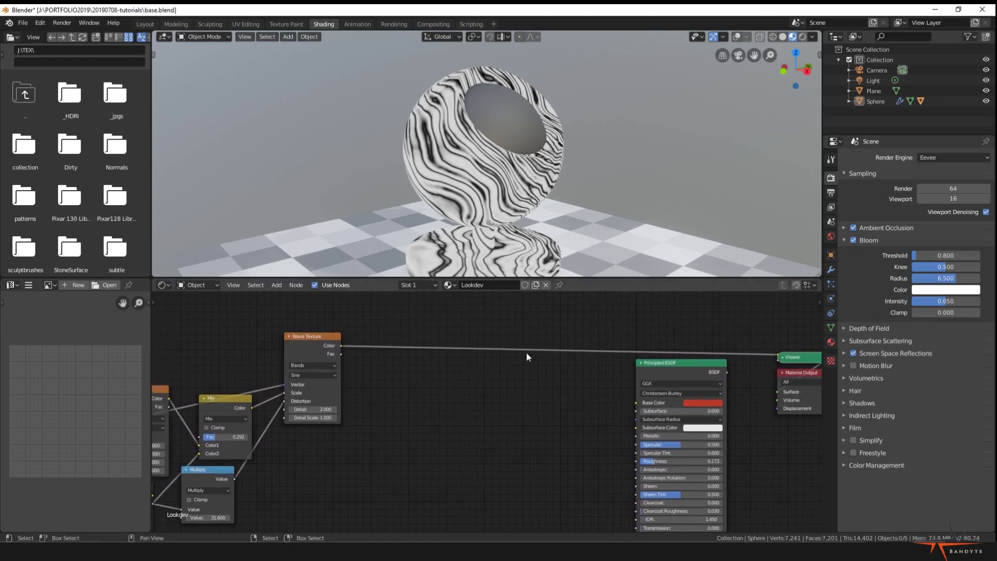
{"action": "middle_click_drag", "start_coordinate": [379, 322], "coordinate": [504, 384]}
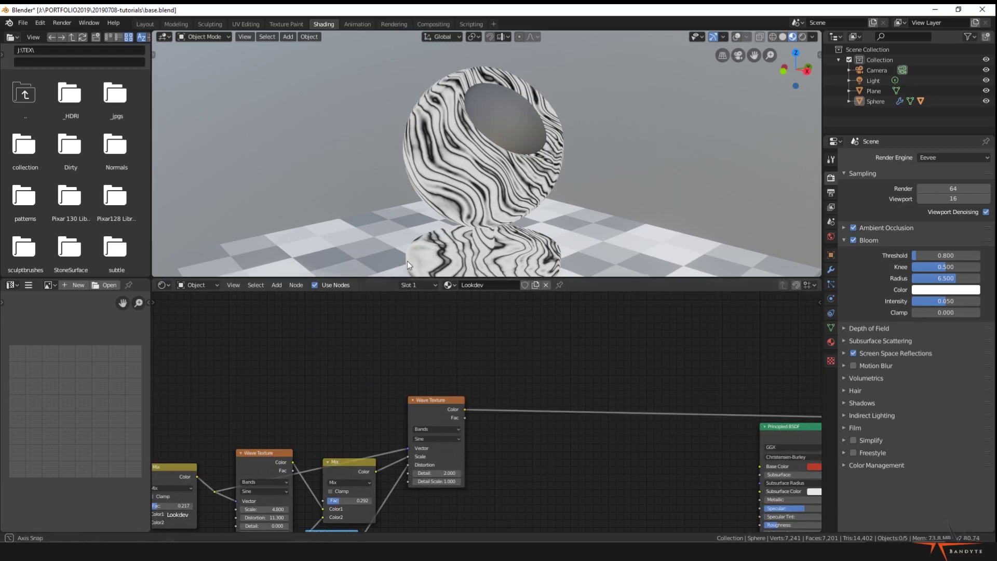
{"action": "middle_click_drag", "start_coordinate": [407, 261], "coordinate": [463, 201]}
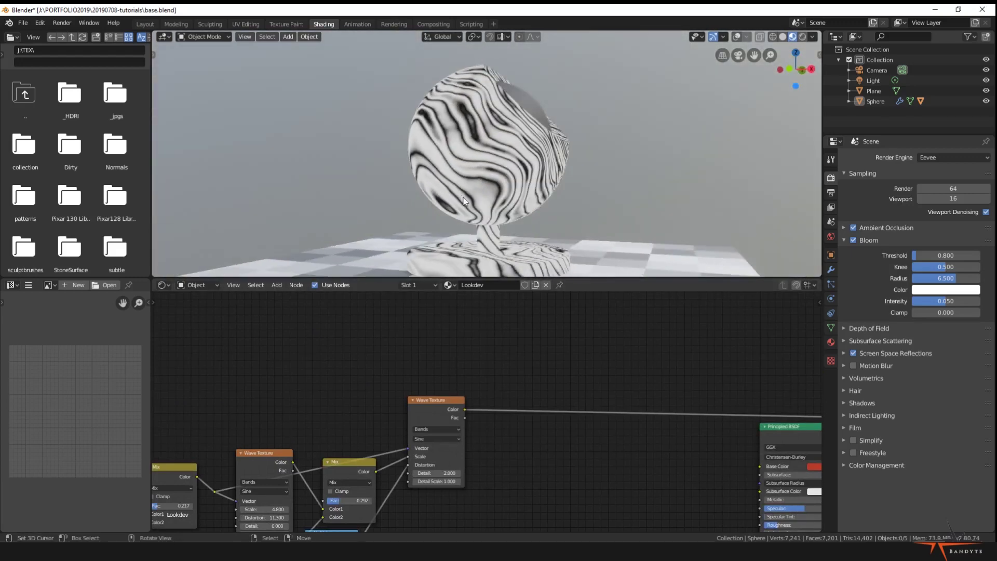
{"action": "middle_click_drag", "start_coordinate": [474, 131], "coordinate": [425, 193]}
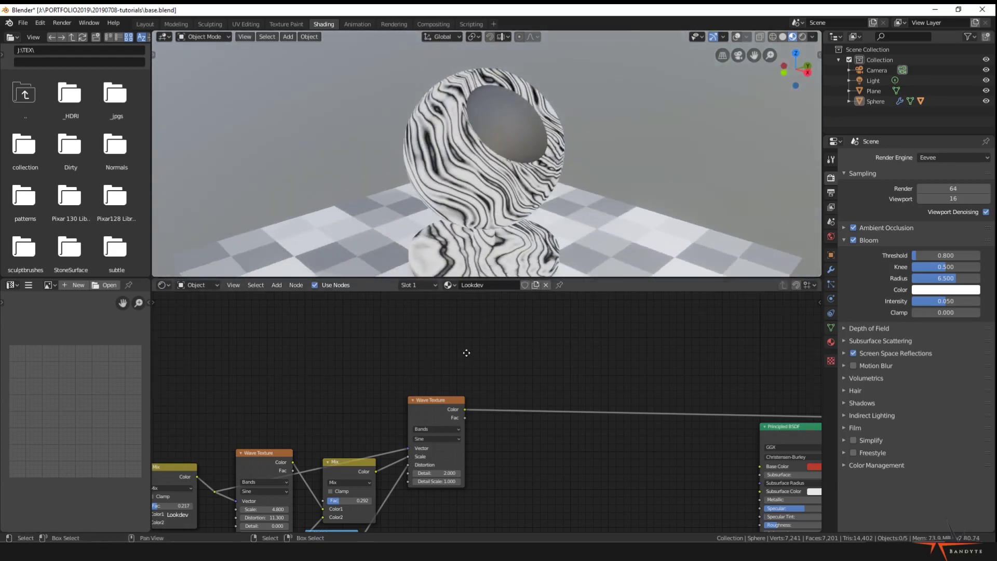
Add an RGB input node in the empty space above the Wave Texture nodes
{"action": "middle_click_drag", "start_coordinate": [420, 310], "coordinate": [472, 399]}
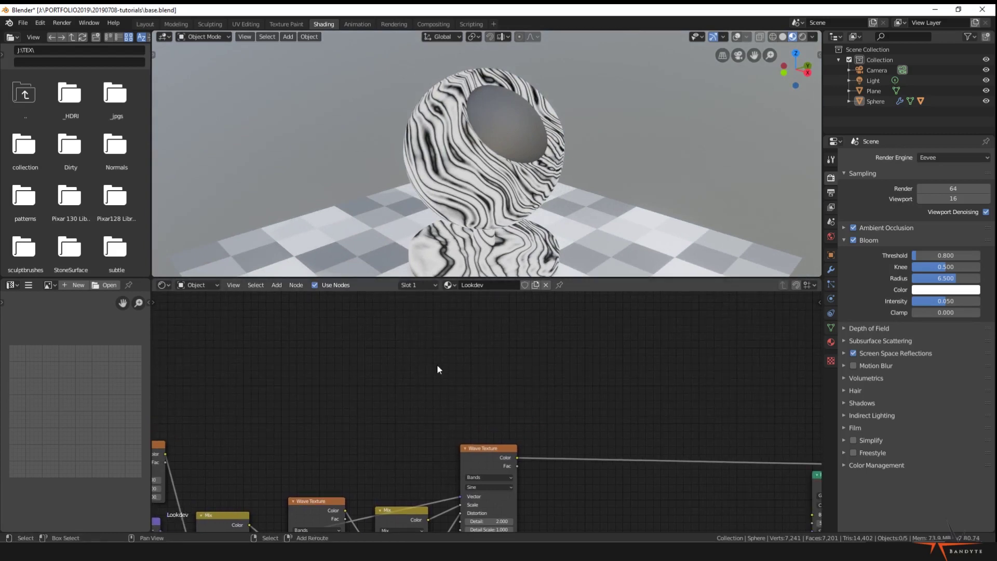
{"action": "key", "text": "shift+a"}
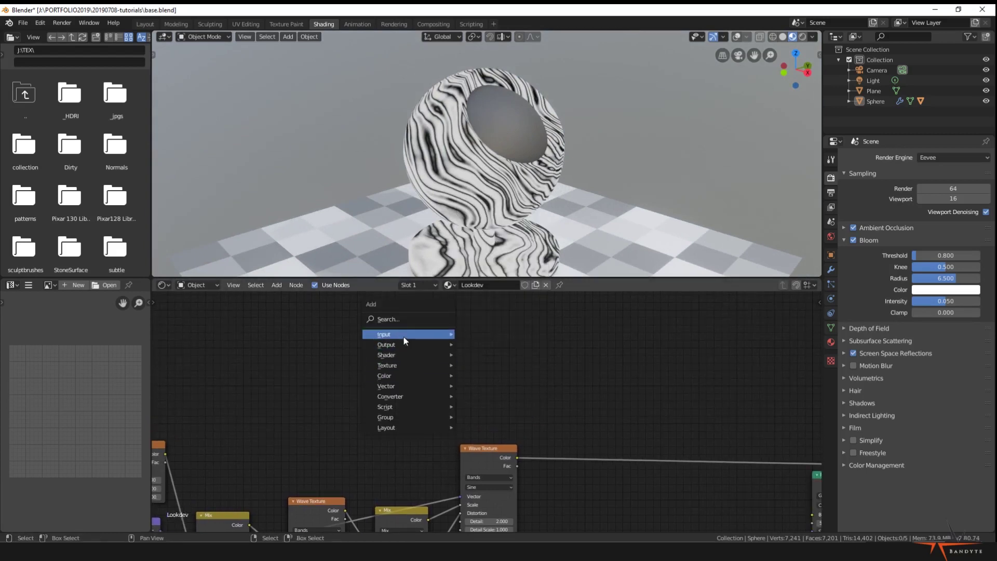
{"action": "mouse_move", "coordinate": [405, 335]}
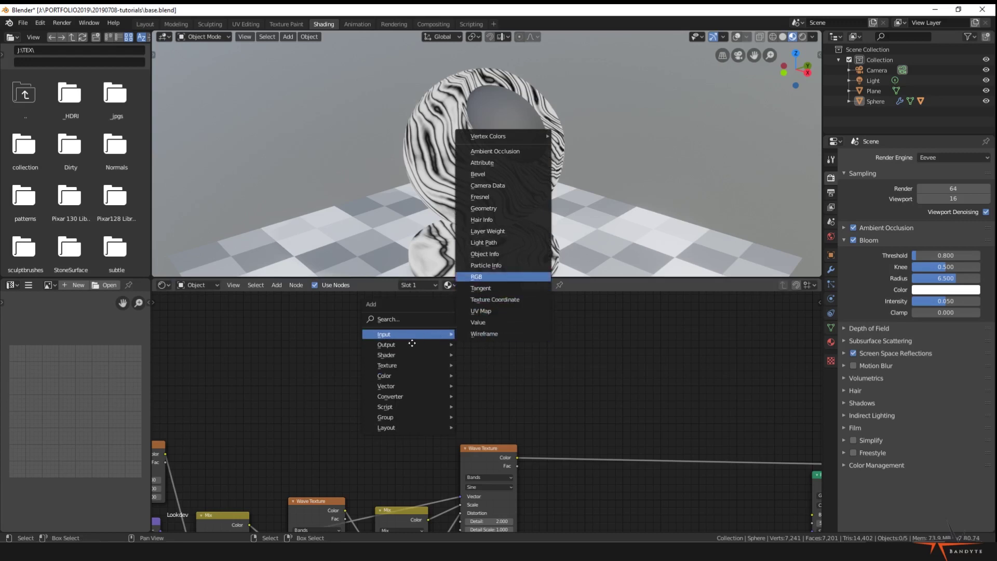
{"action": "left_click", "coordinate": [476, 276]}
{"action": "left_click", "coordinate": [329, 362]}
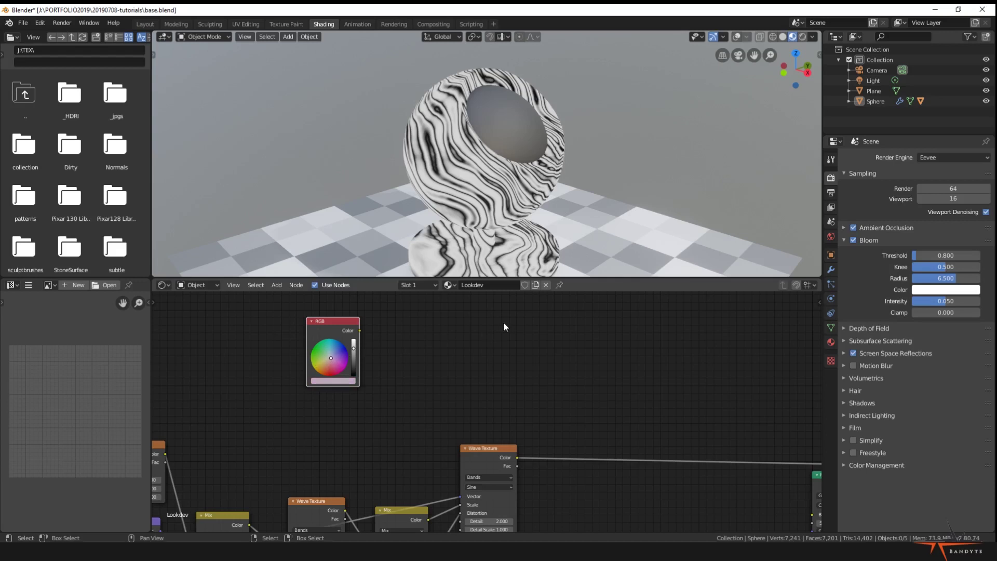
Set the RGB node's colour to a dark reddish brown
{"action": "middle_click_drag", "start_coordinate": [504, 323], "coordinate": [557, 318]}
{"action": "middle_click_drag", "start_coordinate": [549, 355], "coordinate": [480, 352]}
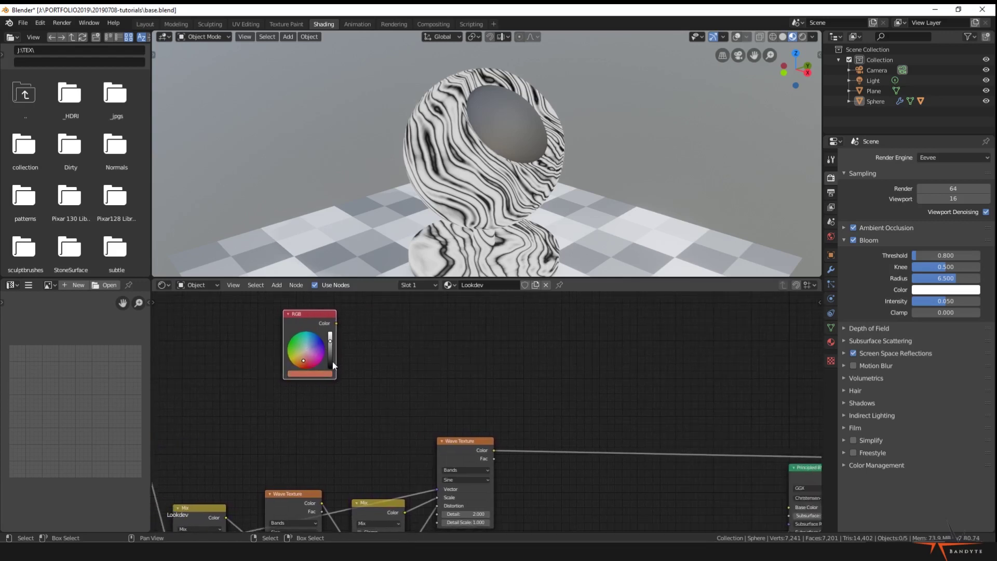
{"action": "left_click_drag", "start_coordinate": [330, 346], "coordinate": [330, 350]}
{"action": "mouse_move", "coordinate": [416, 364]}
{"action": "middle_mouse_down"}
{"action": "mouse_move", "coordinate": [402, 352]}
{"action": "mouse_move", "coordinate": [429, 358]}
{"action": "middle_mouse_up"}
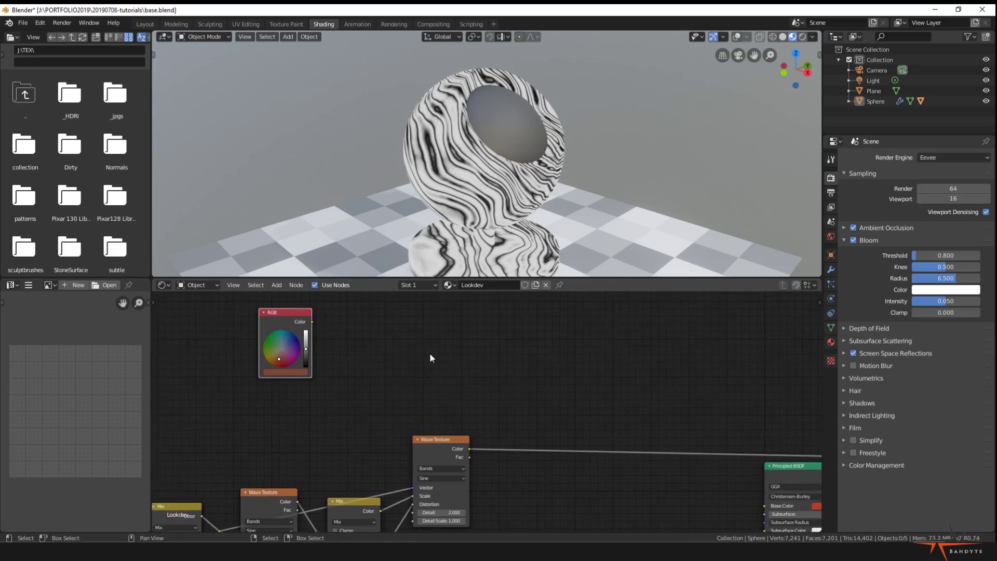
Add a MixRGB node beside the RGB node and place a duplicate of it further along
{"action": "key", "text": "shift+a"}
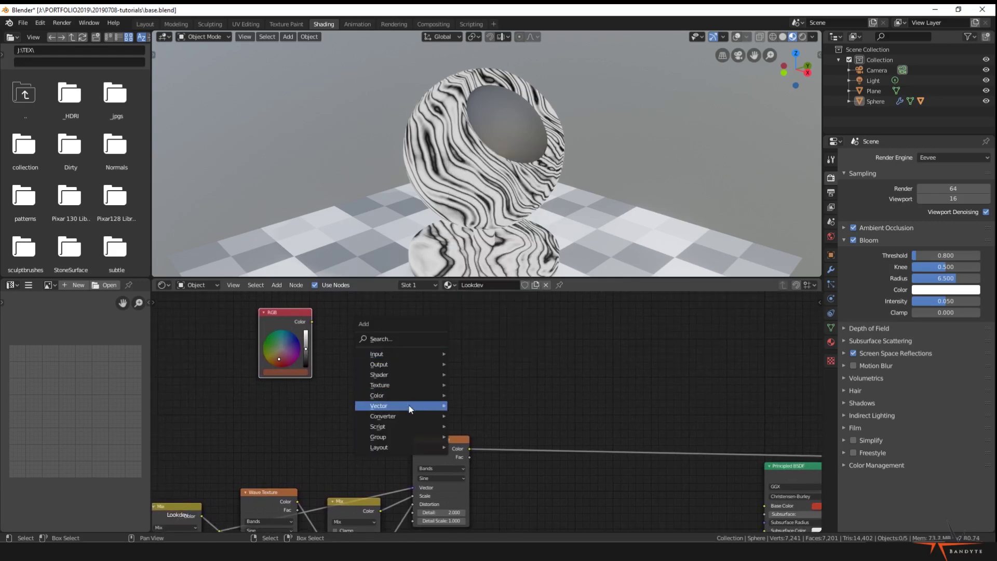
{"action": "mouse_move", "coordinate": [396, 416]}
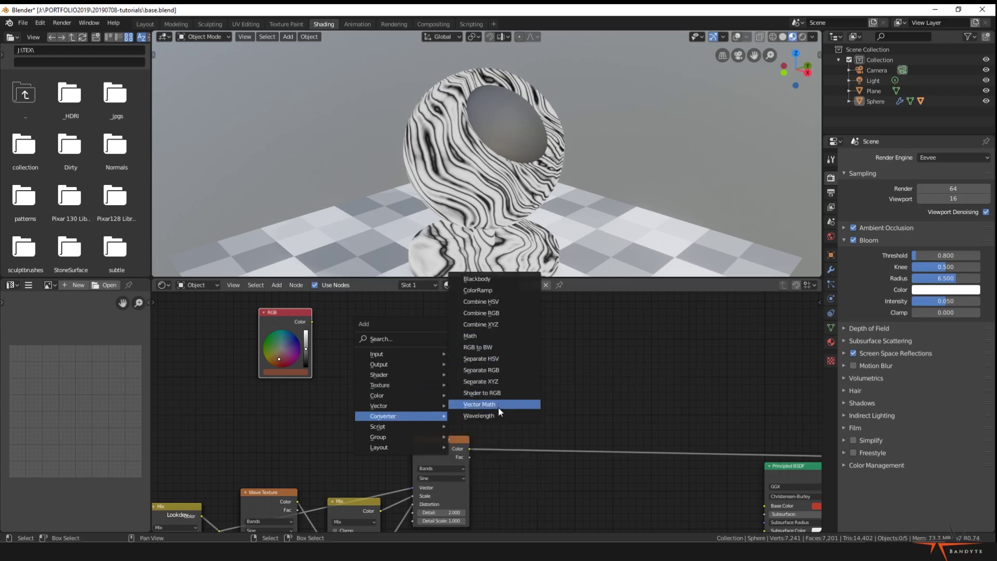
{"action": "mouse_move", "coordinate": [408, 396]}
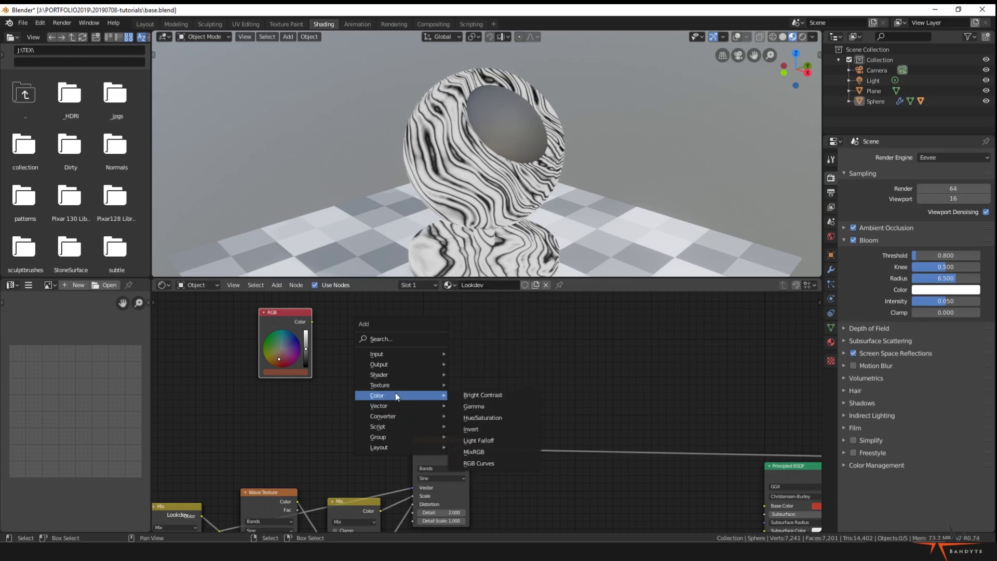
{"action": "left_click", "coordinate": [474, 451]}
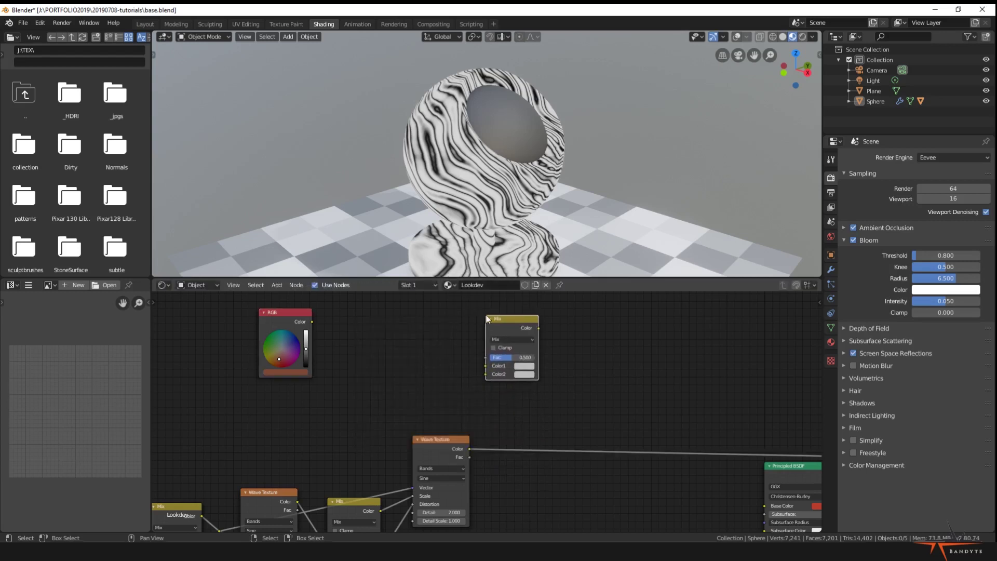
{"action": "left_click", "coordinate": [491, 340]}
{"action": "middle_click_drag", "start_coordinate": [490, 340], "coordinate": [438, 348]}
{"action": "key", "text": "shift+d"}
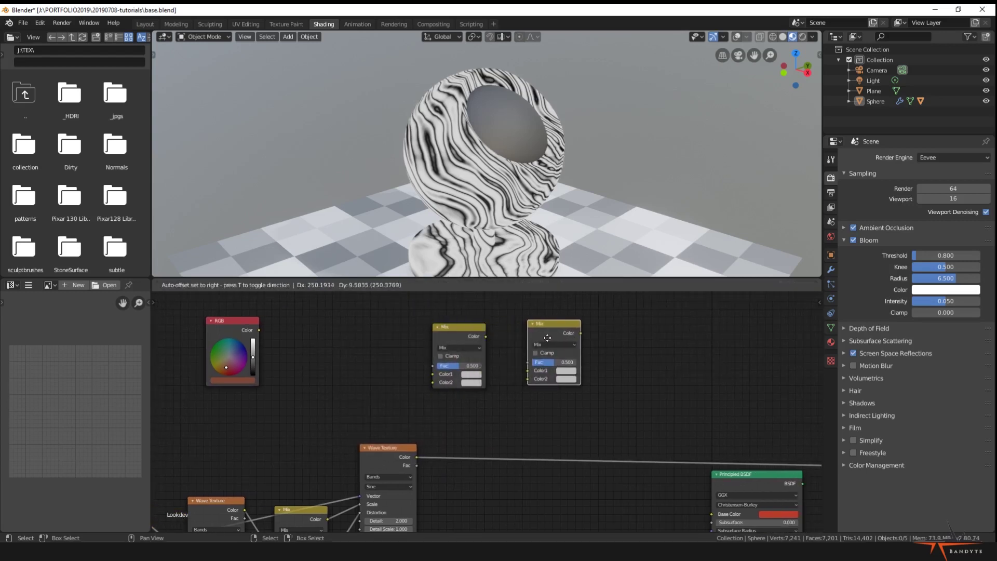
{"action": "left_click", "coordinate": [535, 347]}
Set the first new Mix node's blend type to Dodge and the duplicate's to Multiply
{"action": "left_click", "coordinate": [469, 348]}
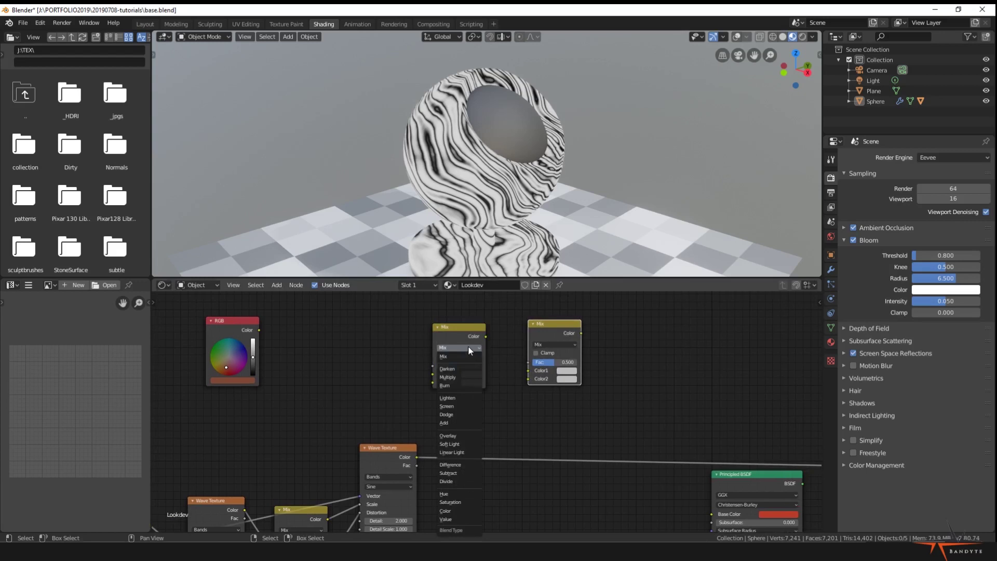
{"action": "left_click", "coordinate": [471, 415]}
{"action": "mouse_move", "coordinate": [491, 363]}
{"action": "middle_mouse_down"}
{"action": "mouse_move", "coordinate": [441, 373]}
{"action": "mouse_move", "coordinate": [465, 407]}
{"action": "mouse_move", "coordinate": [493, 399]}
{"action": "middle_mouse_up"}
{"action": "scroll", "coordinate": [463, 364], "scroll_direction": "up", "scroll_amount": 2}
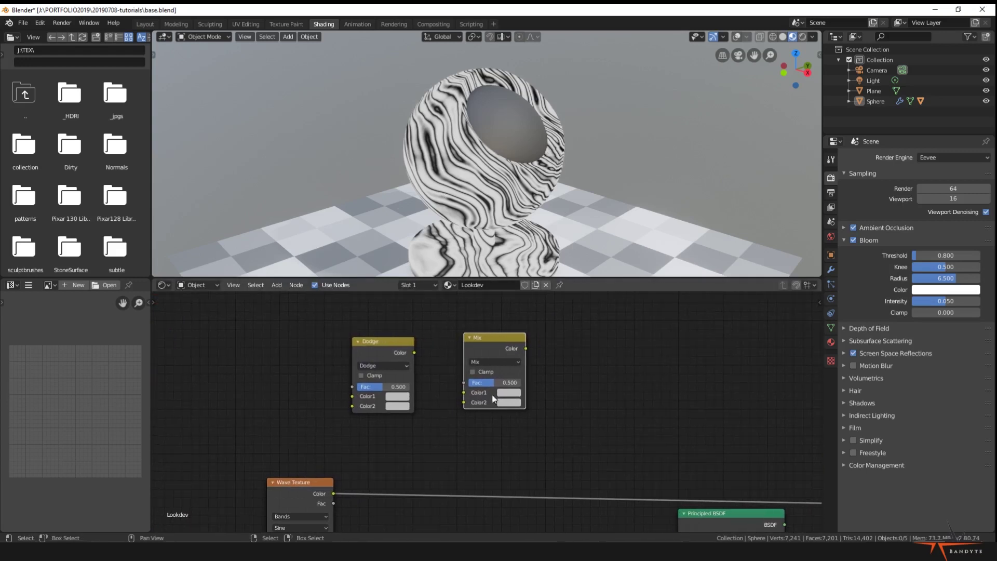
{"action": "left_click", "coordinate": [503, 361]}
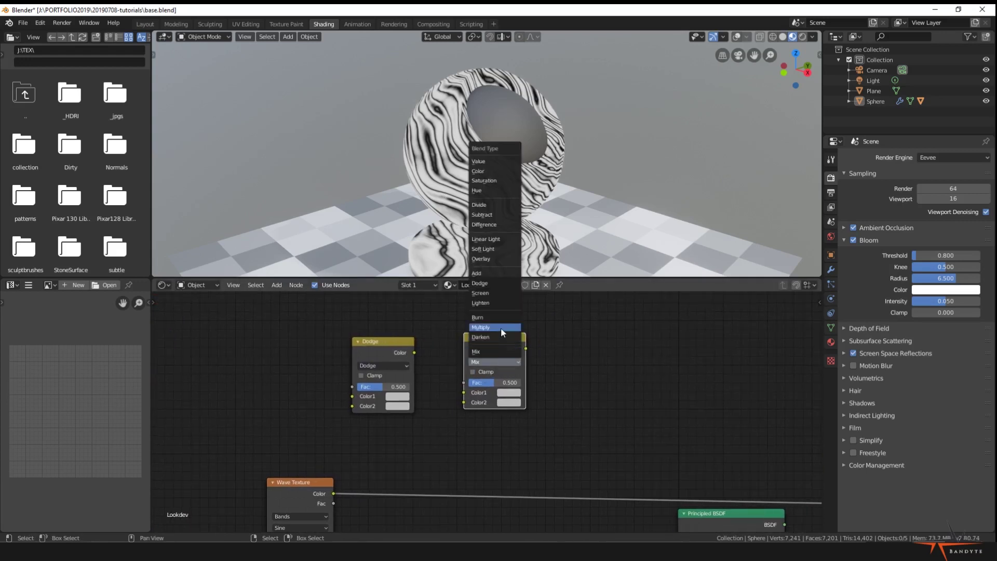
{"action": "left_click", "coordinate": [501, 327]}
Link the RGB colour to Dodge Color1 and the Dodge output to Multiply Color1, then bring the Multiply node closer to Dodge
{"action": "middle_click_drag", "start_coordinate": [425, 423], "coordinate": [576, 419]}
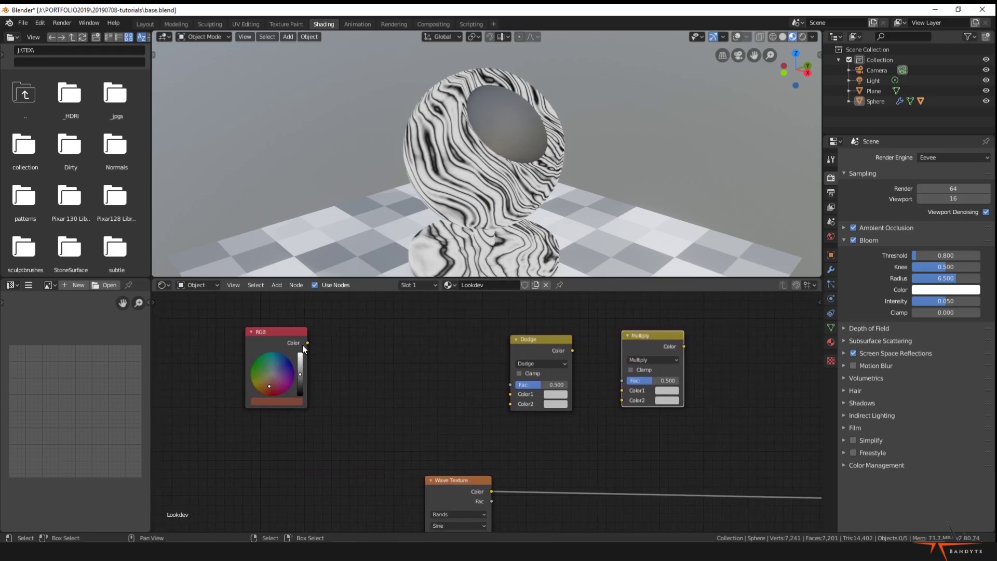
{"action": "left_click_drag", "start_coordinate": [308, 343], "coordinate": [518, 397]}
{"action": "scroll", "coordinate": [464, 409], "scroll_direction": "right", "scroll_amount": 4, "text": "ctrl"}
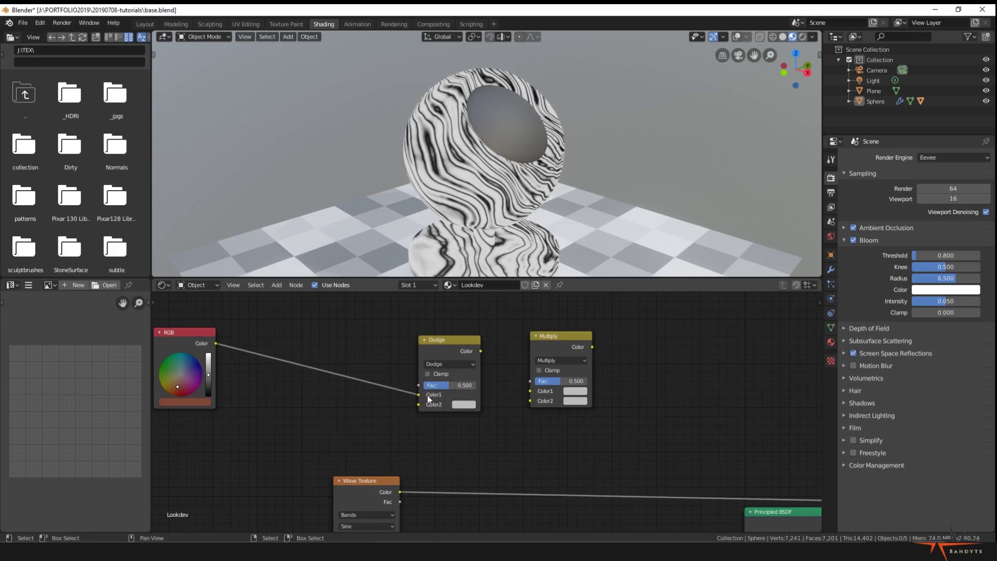
{"action": "mouse_move", "coordinate": [387, 402]}
{"action": "middle_mouse_down"}
{"action": "mouse_move", "coordinate": [378, 405]}
{"action": "mouse_move", "coordinate": [457, 402]}
{"action": "mouse_move", "coordinate": [416, 383]}
{"action": "mouse_move", "coordinate": [382, 385]}
{"action": "middle_mouse_up"}
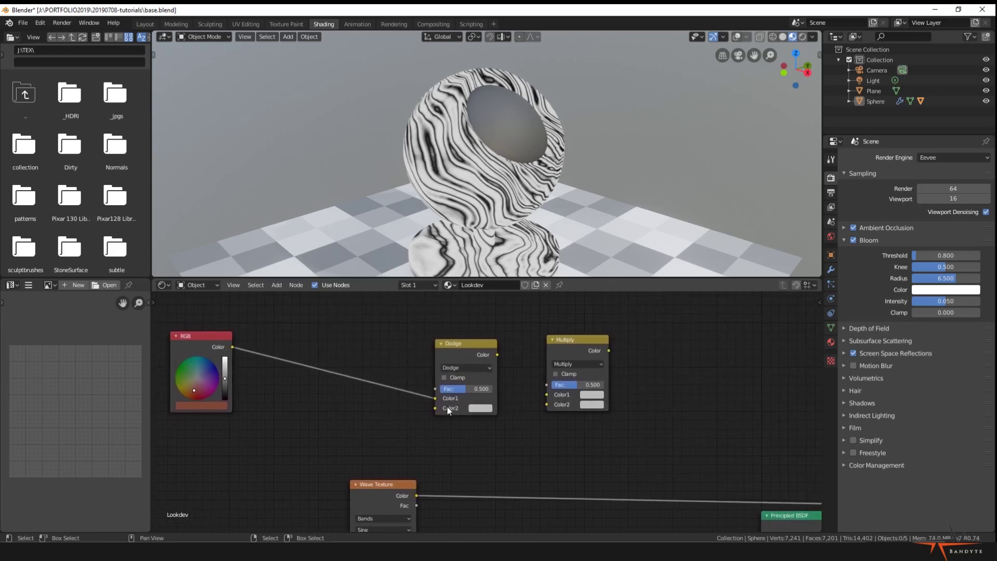
{"action": "scroll", "coordinate": [466, 374], "scroll_direction": "right", "scroll_amount": 2, "text": "ctrl"}
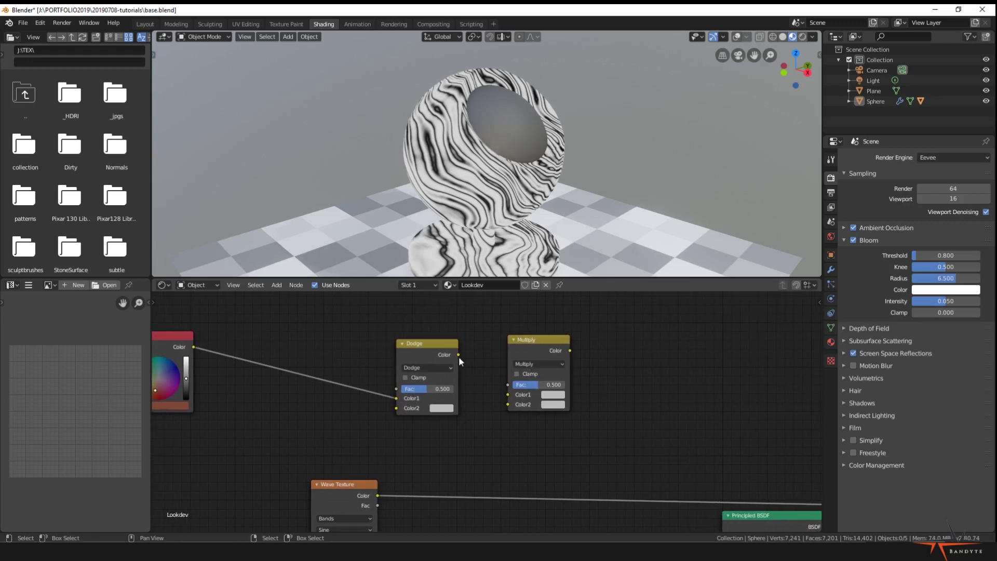
{"action": "left_click_drag", "start_coordinate": [459, 354], "coordinate": [510, 395]}
{"action": "mouse_move", "coordinate": [534, 351]}
{"action": "left_mouse_down"}
{"action": "mouse_move", "coordinate": [486, 353]}
{"action": "mouse_move", "coordinate": [520, 354]}
{"action": "left_mouse_up"}
{"action": "scroll", "coordinate": [524, 360], "scroll_direction": "down", "scroll_amount": 1}
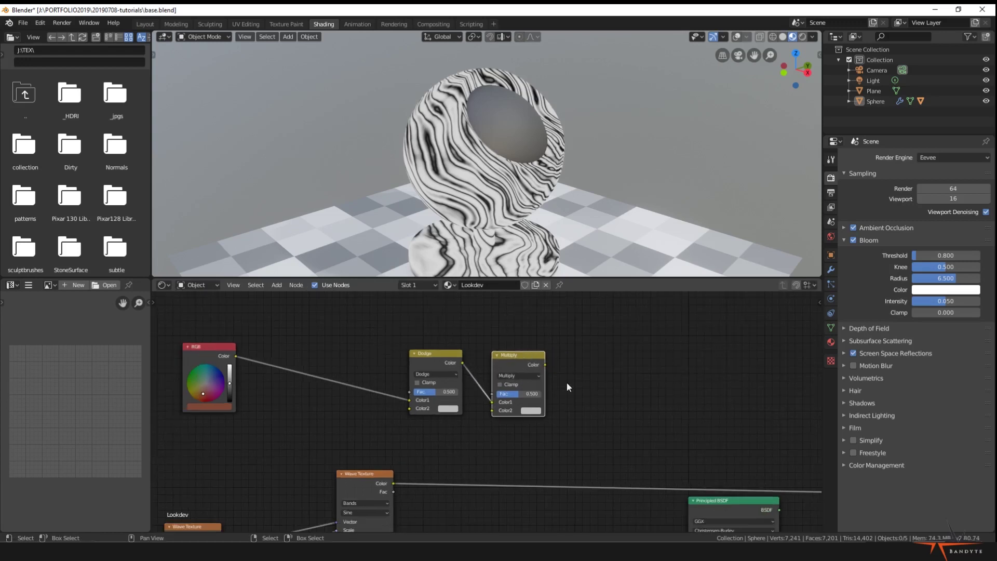
Preview the Multiply colour node's output on the shader ball through the Viewer
{"action": "middle_click_drag", "start_coordinate": [645, 418], "coordinate": [469, 368]}
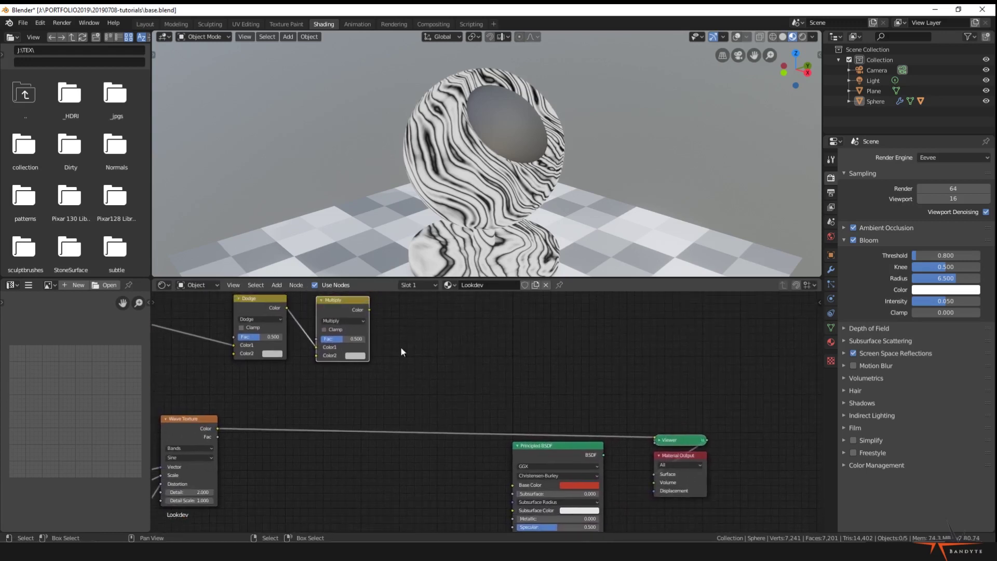
{"action": "left_click", "coordinate": [344, 312], "text": "ctrl+shift"}
{"action": "middle_click_drag", "start_coordinate": [362, 314], "coordinate": [395, 347]}
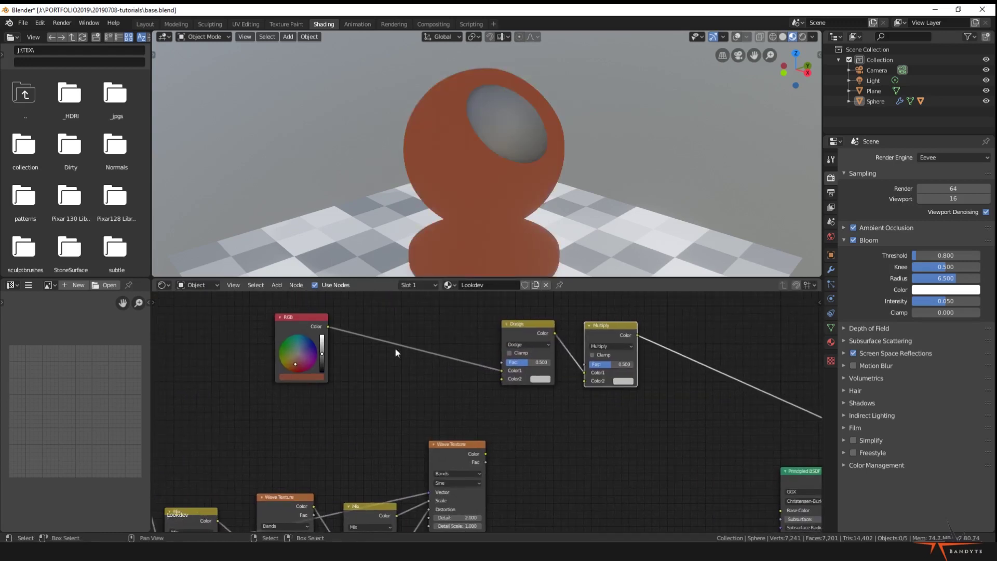
Link the final Wave Texture's Color output to the Color2 inputs of the Dodge and Multiply nodes
{"action": "scroll", "coordinate": [547, 379], "scroll_direction": "up", "scroll_amount": 2}
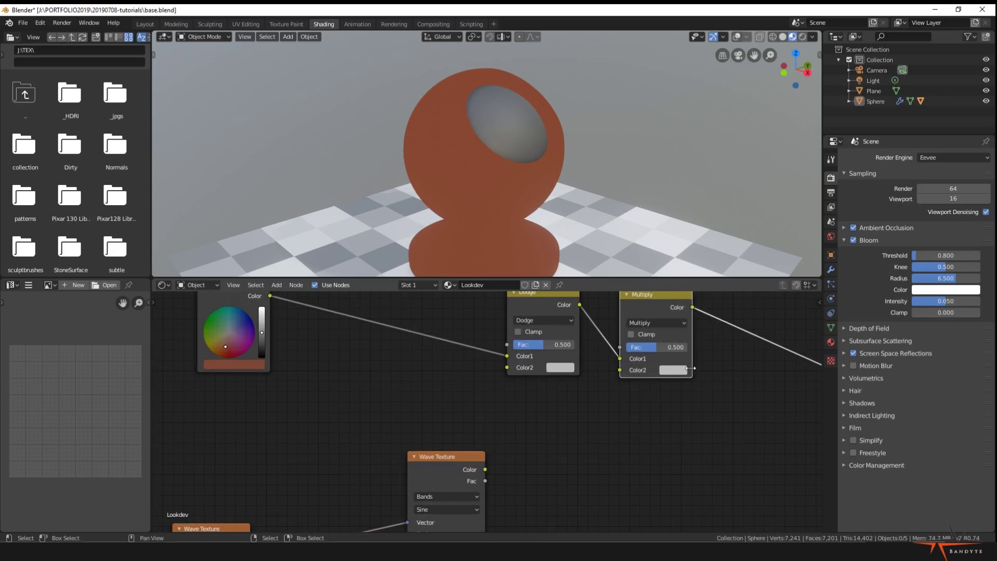
{"action": "scroll", "coordinate": [514, 426], "scroll_direction": "down", "scroll_amount": 2}
{"action": "mouse_move", "coordinate": [487, 425]}
{"action": "middle_mouse_down"}
{"action": "mouse_move", "coordinate": [494, 395]}
{"action": "mouse_move", "coordinate": [442, 414]}
{"action": "middle_mouse_up"}
{"action": "left_click_drag", "start_coordinate": [430, 445], "coordinate": [438, 435]}
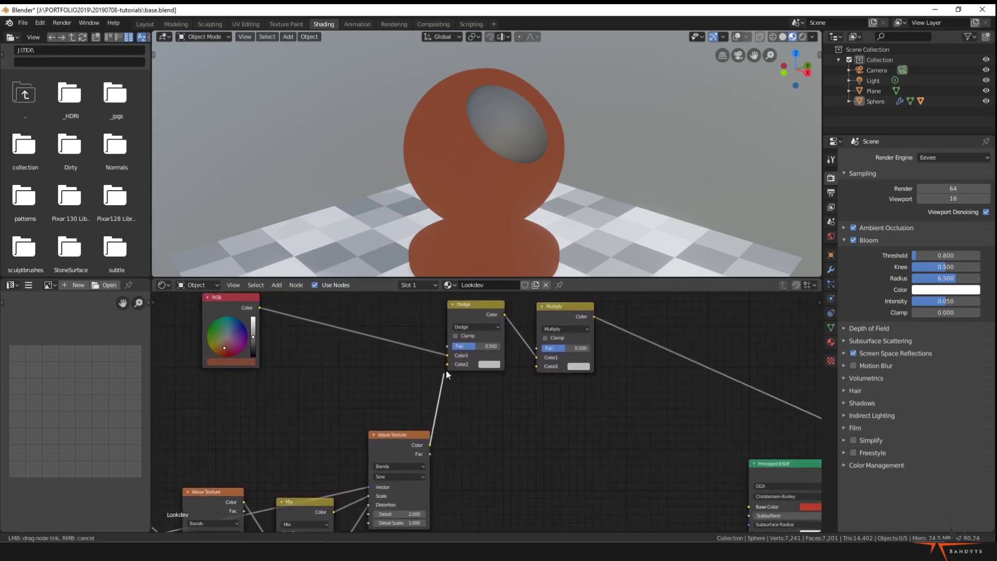
{"action": "left_click_drag", "start_coordinate": [449, 366], "coordinate": [447, 364]}
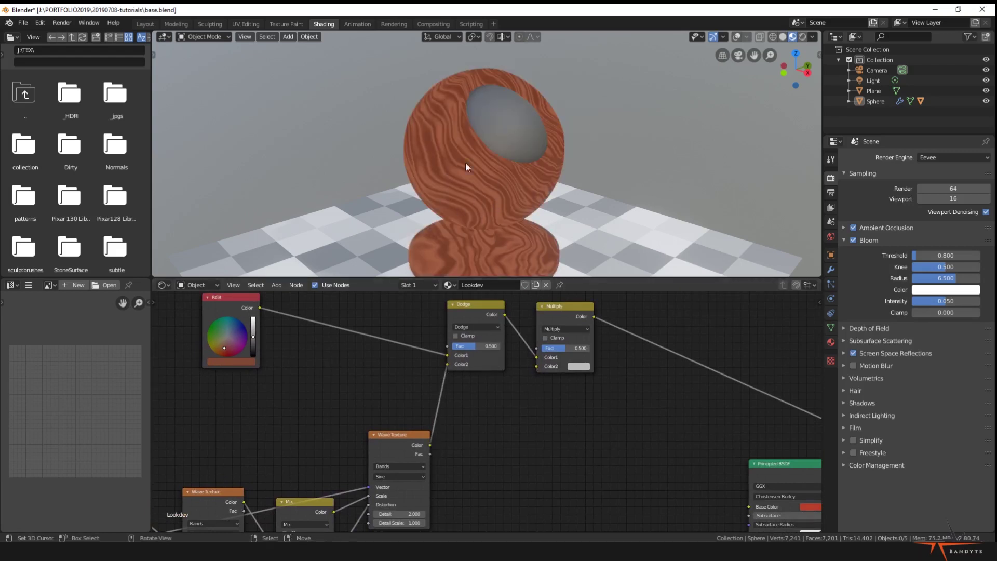
{"action": "left_click_drag", "start_coordinate": [430, 445], "coordinate": [537, 369]}
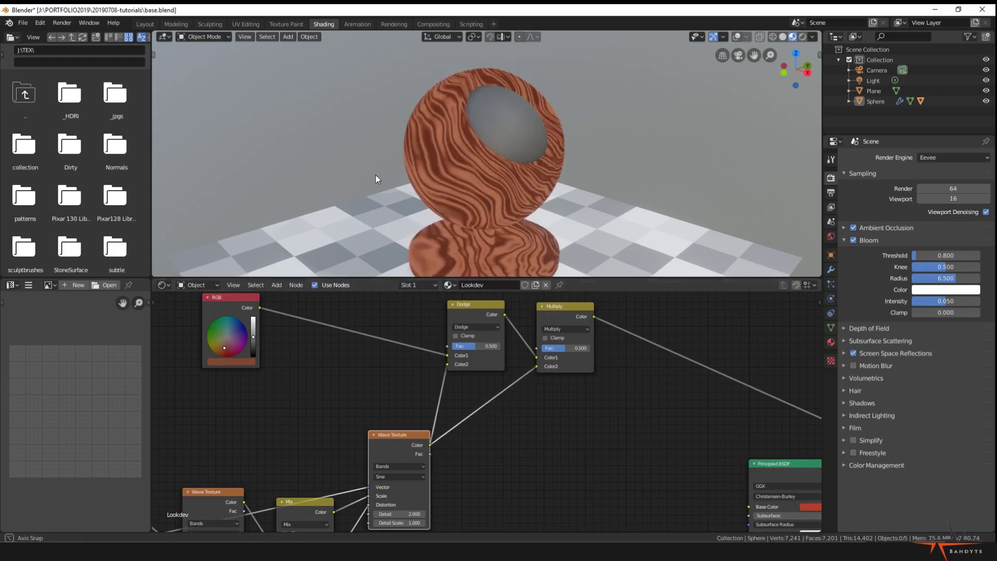
{"action": "middle_click_drag", "start_coordinate": [375, 176], "coordinate": [408, 174]}
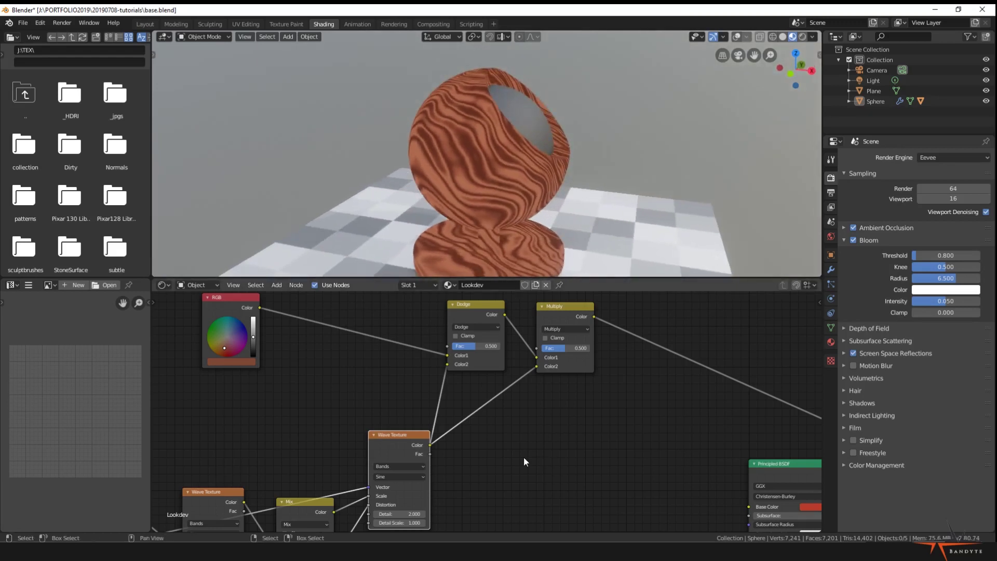
Try different blend factors on the two colour nodes, ending with Dodge at 0.758 and Multiply at 0.608
{"action": "middle_click_drag", "start_coordinate": [523, 457], "coordinate": [529, 475]}
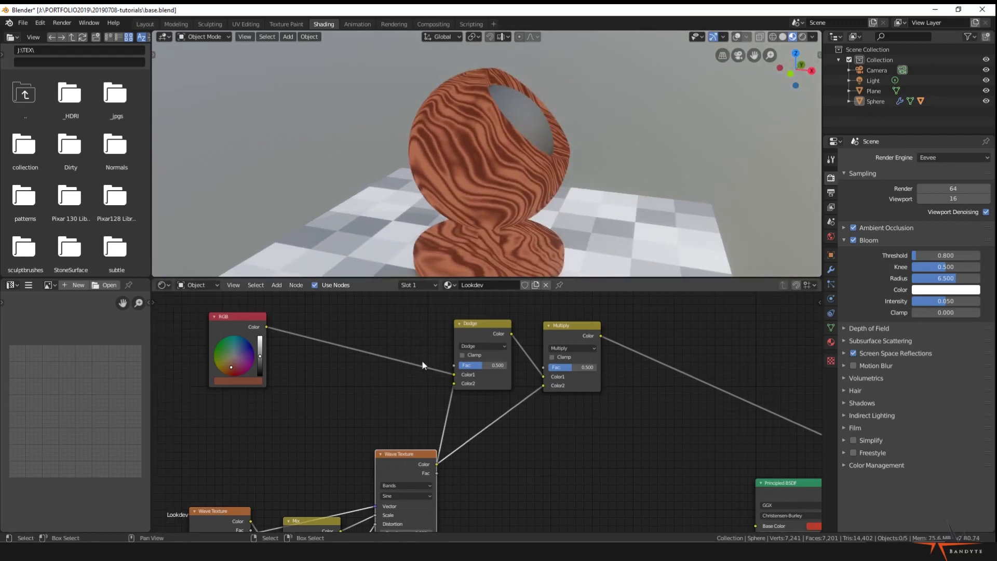
{"action": "mouse_move", "coordinate": [480, 369]}
{"action": "left_mouse_down"}
{"action": "mouse_move", "coordinate": [506, 369]}
{"action": "mouse_move", "coordinate": [493, 369]}
{"action": "left_mouse_up"}
{"action": "mouse_move", "coordinate": [571, 367]}
{"action": "left_mouse_down"}
{"action": "mouse_move", "coordinate": [581, 367]}
{"action": "mouse_move", "coordinate": [566, 367]}
{"action": "left_mouse_up"}
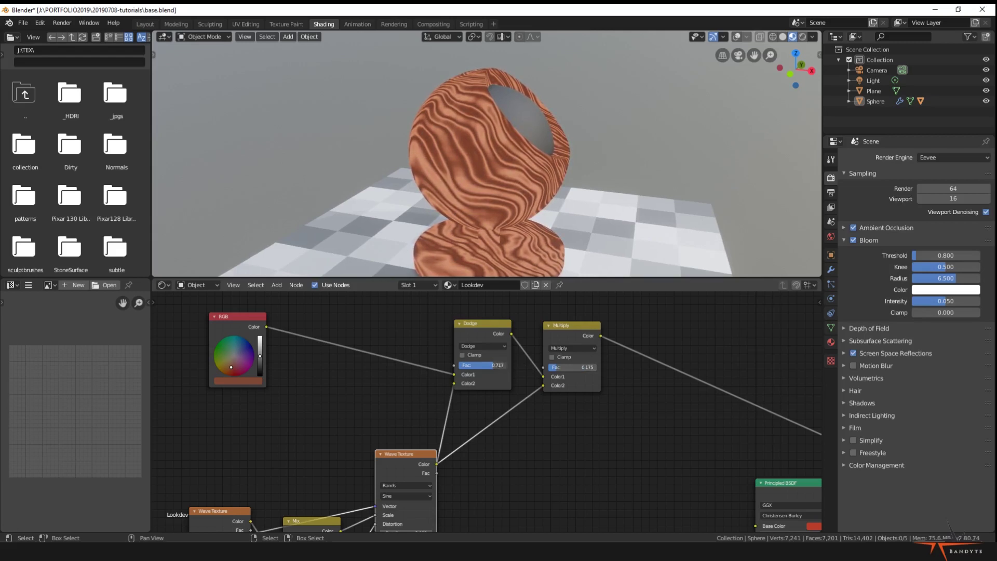
{"action": "key", "text": "ctrl+z"}
{"action": "mouse_move", "coordinate": [530, 202]}
{"action": "middle_mouse_down"}
{"action": "mouse_move", "coordinate": [556, 182]}
{"action": "mouse_move", "coordinate": [516, 316]}
{"action": "middle_mouse_up"}
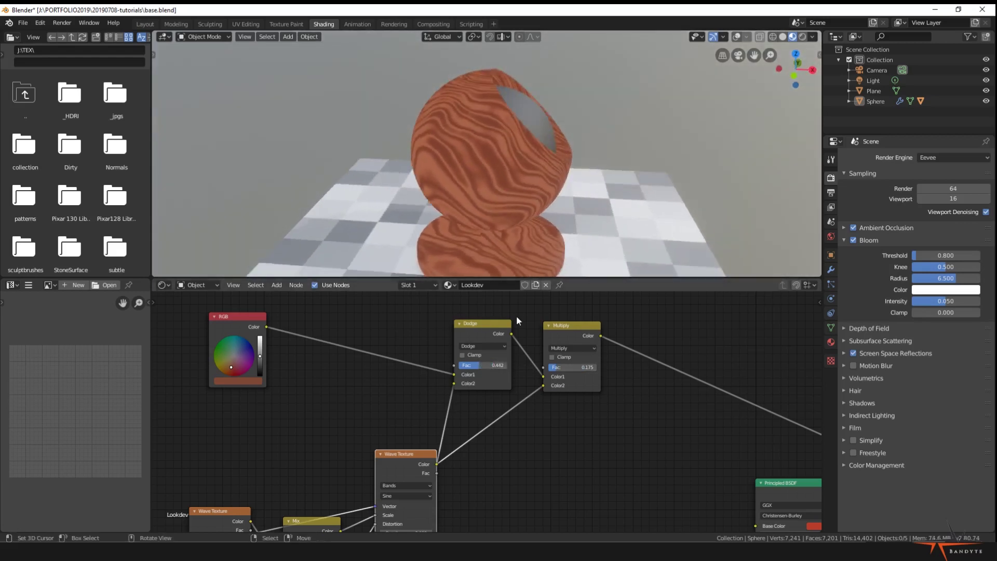
{"action": "mouse_move", "coordinate": [484, 365]}
{"action": "left_mouse_down"}
{"action": "mouse_move", "coordinate": [601, 373]}
{"action": "mouse_move", "coordinate": [495, 365]}
{"action": "left_mouse_up"}
Move the RGB node farther from the Dodge node and level with its Color1 input
{"action": "middle_click_drag", "start_coordinate": [351, 375], "coordinate": [372, 409]}
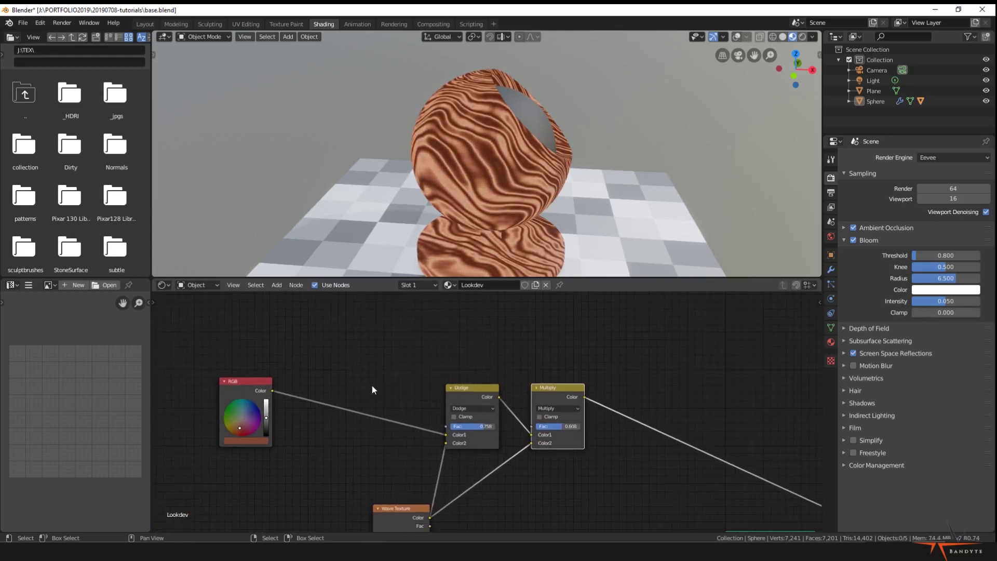
{"action": "scroll", "coordinate": [372, 385], "scroll_direction": "down", "scroll_amount": 1}
{"action": "left_click_drag", "start_coordinate": [292, 400], "coordinate": [334, 423]}
{"action": "middle_click_drag", "start_coordinate": [389, 393], "coordinate": [408, 362]}
{"action": "left_click_drag", "start_coordinate": [338, 403], "coordinate": [269, 398]}
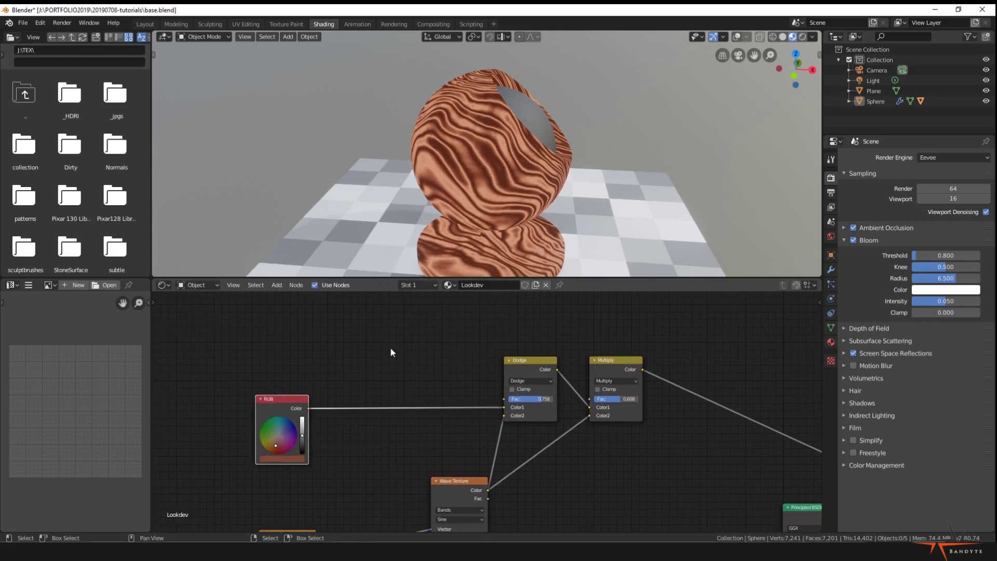
Add a Value input node directly above the RGB node
{"action": "middle_click_drag", "start_coordinate": [391, 348], "coordinate": [417, 357]}
{"action": "key", "text": "shift+a"}
{"action": "mouse_move", "coordinate": [324, 291]}
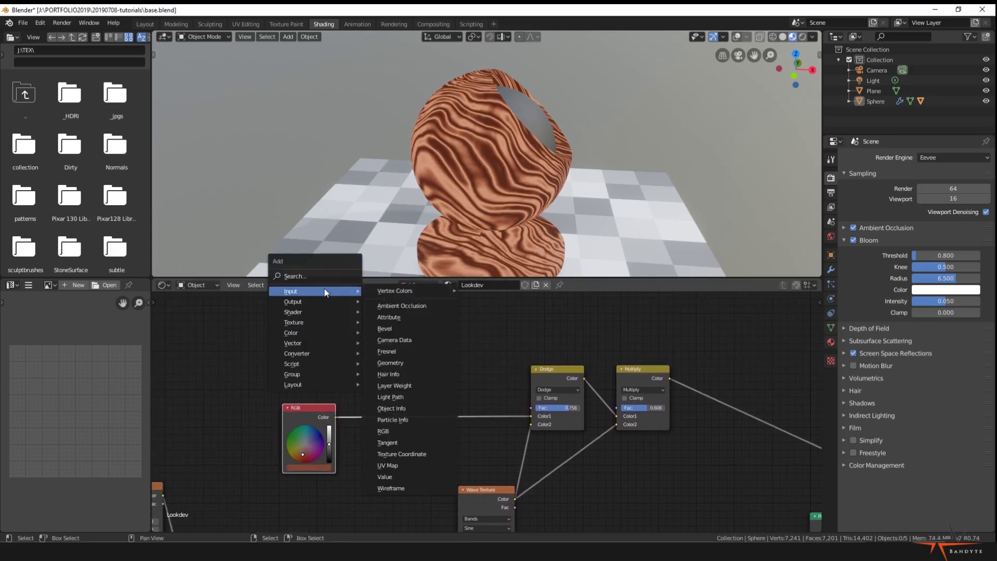
{"action": "left_click", "coordinate": [403, 475]}
{"action": "left_click", "coordinate": [313, 375]}
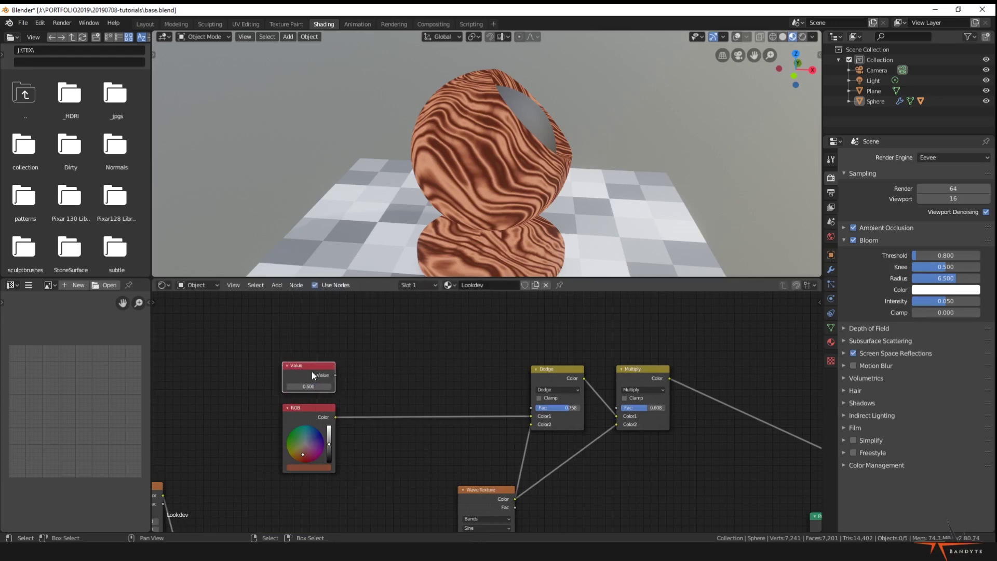
Link the Value node to the Fac inputs of both Dodge and Multiply, and set its value to 0.400
{"action": "left_click_drag", "start_coordinate": [339, 378], "coordinate": [499, 404]}
{"action": "left_click_drag", "start_coordinate": [338, 375], "coordinate": [529, 408]}
{"action": "left_click_drag", "start_coordinate": [335, 375], "coordinate": [617, 408]}
{"action": "mouse_move", "coordinate": [313, 386]}
{"action": "left_mouse_down"}
{"action": "mouse_move", "coordinate": [370, 386]}
{"action": "mouse_move", "coordinate": [296, 386]}
{"action": "mouse_move", "coordinate": [364, 386]}
{"action": "mouse_move", "coordinate": [297, 386]}
{"action": "mouse_move", "coordinate": [307, 386]}
{"action": "left_mouse_up"}
{"action": "middle_click_drag", "start_coordinate": [389, 350], "coordinate": [390, 342]}
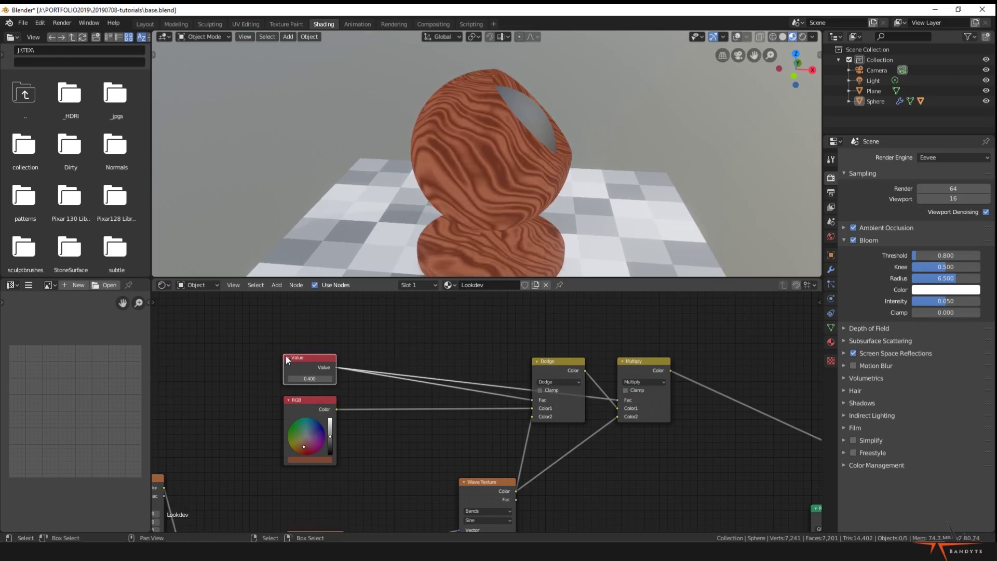
Move the Value node away from the RGB node and insert a Math node set to Multiply in its link to the Dodge Fac
{"action": "left_click_drag", "start_coordinate": [310, 360], "coordinate": [269, 320]}
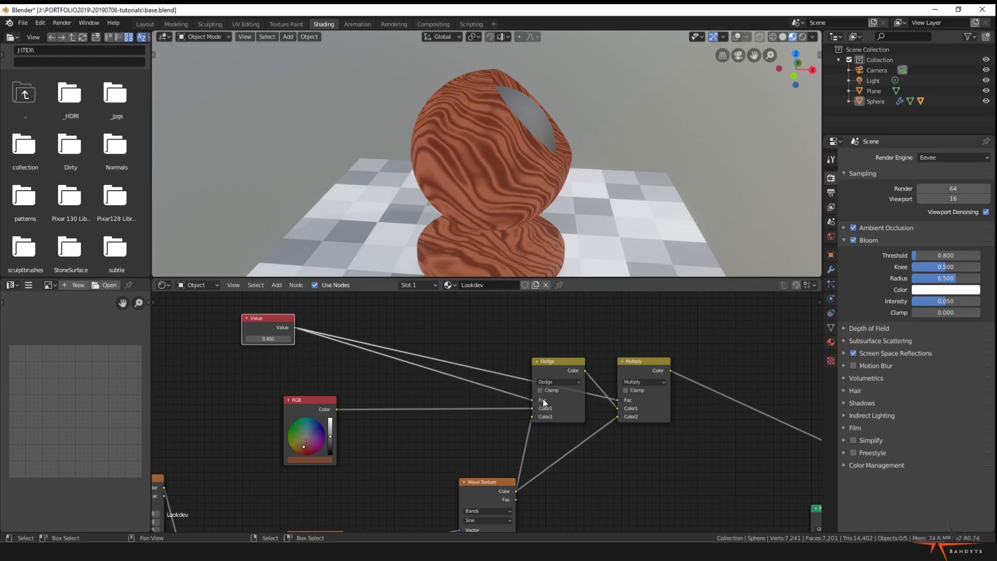
{"action": "key", "text": "shift+a"}
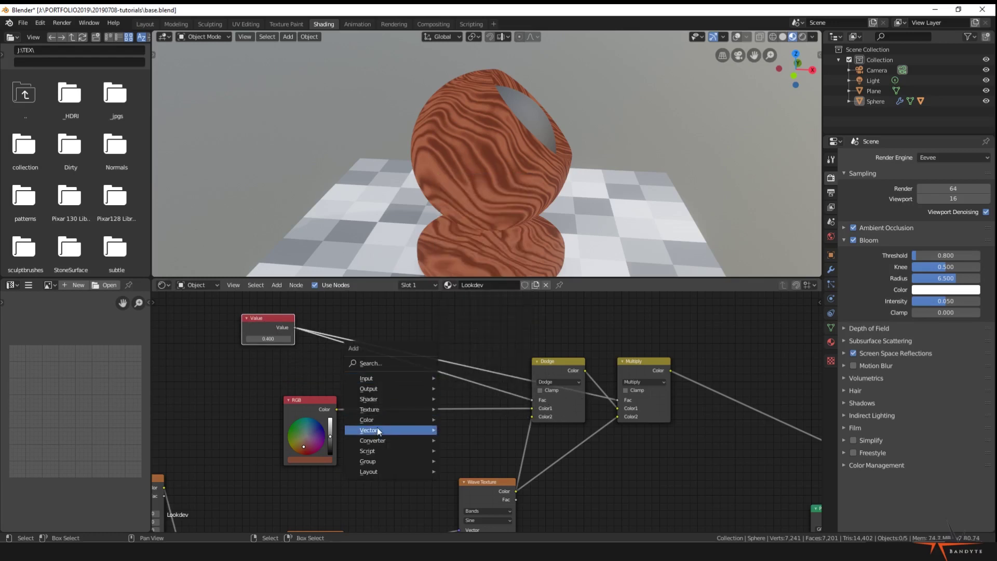
{"action": "mouse_move", "coordinate": [419, 440]}
{"action": "left_click", "coordinate": [459, 360]}
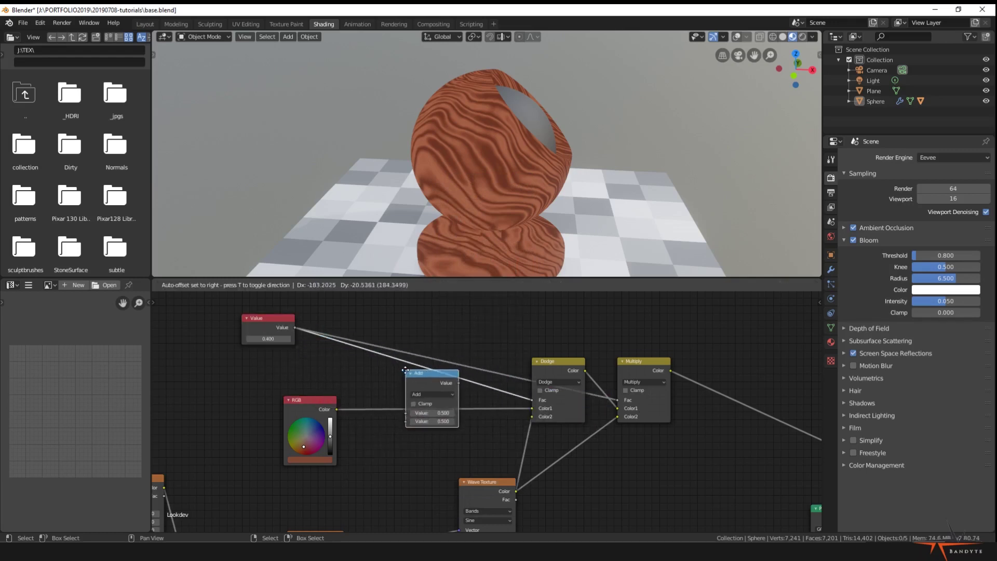
{"action": "left_click", "coordinate": [435, 400]}
{"action": "left_click", "coordinate": [436, 397]}
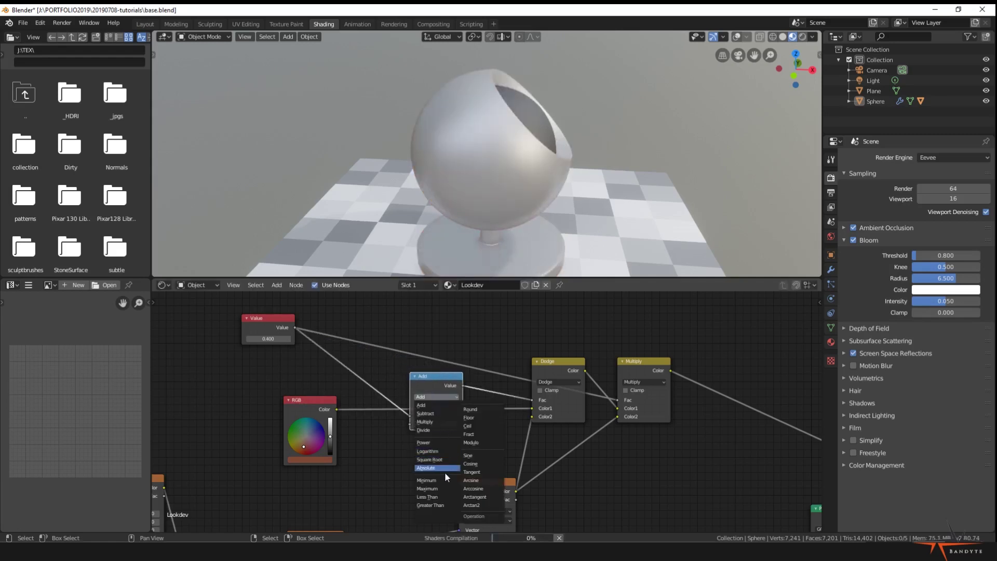
{"action": "left_click", "coordinate": [429, 422]}
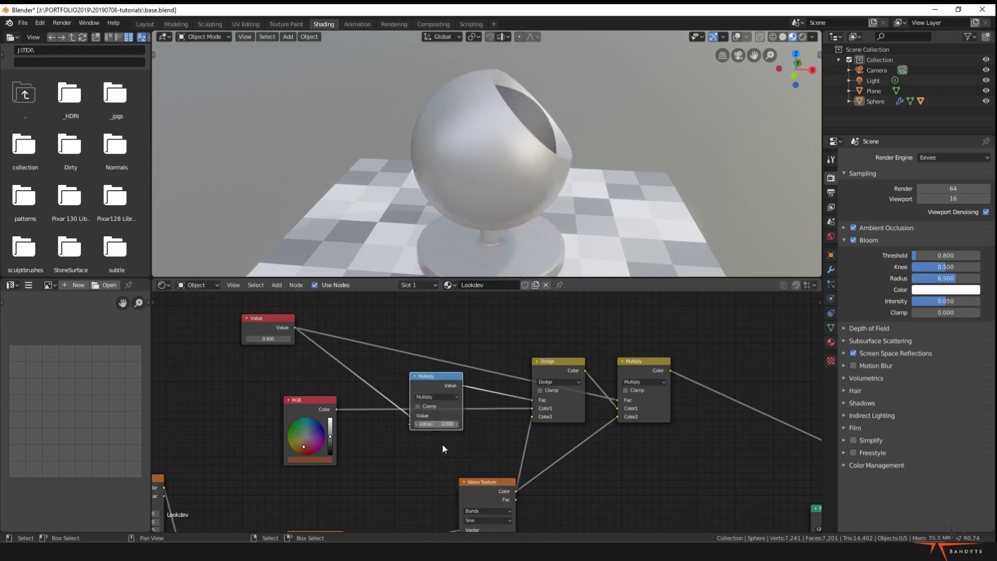
Set the blue Math Multiply node's second value to 1.500 and move the node up nearly level with the Value node
{"action": "left_click", "coordinate": [442, 424]}
{"action": "type", "text": "1.5"}
{"action": "key", "text": "Return"}
{"action": "left_click_drag", "start_coordinate": [442, 380], "coordinate": [441, 341]}
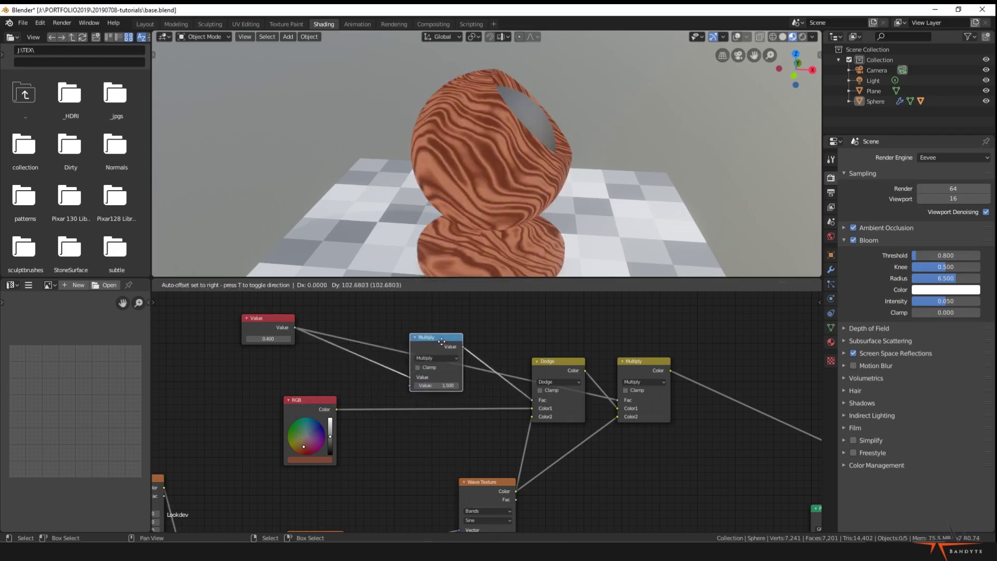
Adjust the Value node's amount and stack that node directly below the RGB node
{"action": "mouse_move", "coordinate": [277, 339]}
{"action": "left_mouse_down"}
{"action": "mouse_move", "coordinate": [257, 339]}
{"action": "mouse_move", "coordinate": [298, 339]}
{"action": "mouse_move", "coordinate": [267, 339]}
{"action": "mouse_move", "coordinate": [283, 339]}
{"action": "left_mouse_up"}
{"action": "scroll", "coordinate": [277, 371], "scroll_direction": "down", "scroll_amount": 1}
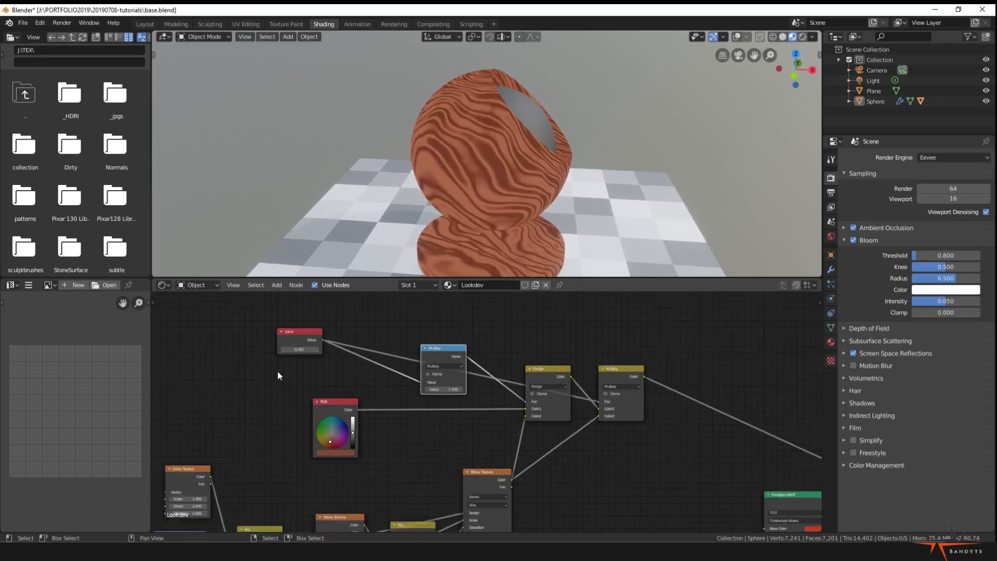
{"action": "scroll", "coordinate": [278, 375], "scroll_direction": "down", "scroll_amount": 1}
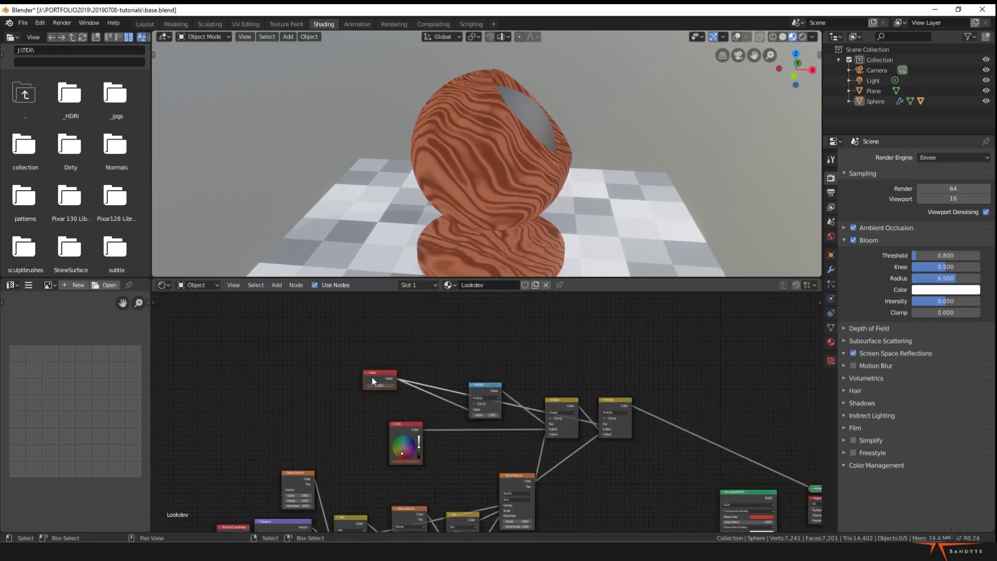
{"action": "left_click_drag", "start_coordinate": [371, 382], "coordinate": [319, 394]}
{"action": "left_click_drag", "start_coordinate": [401, 427], "coordinate": [323, 341]}
{"action": "scroll", "coordinate": [328, 394], "scroll_direction": "up", "scroll_amount": 5}
{"action": "left_click", "coordinate": [246, 375]}
{"action": "scroll", "coordinate": [289, 401], "scroll_direction": "down", "scroll_amount": 5}
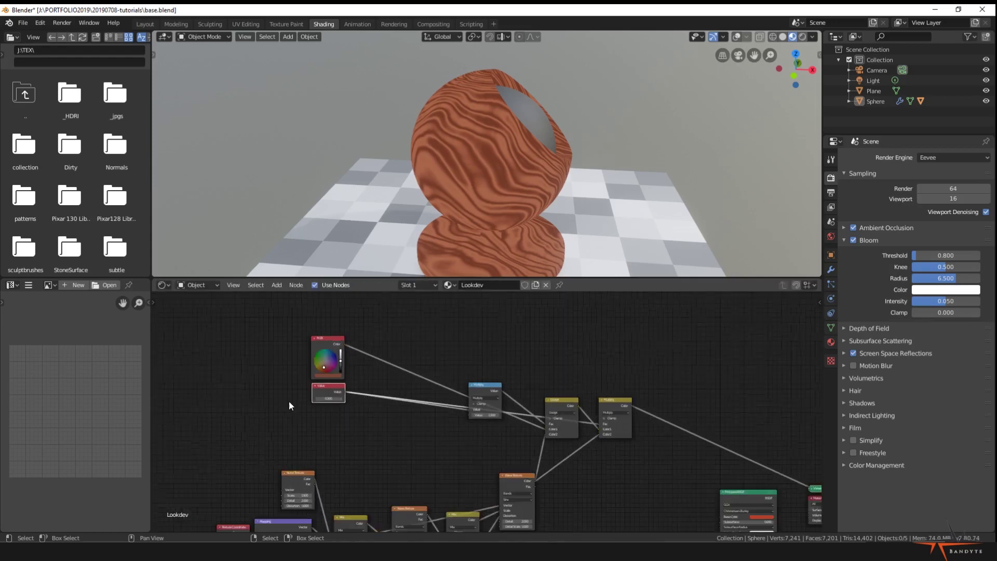
Move the RGB and Value nodes together farther away from the Math node and deselect everything
{"action": "middle_click_drag", "start_coordinate": [313, 439], "coordinate": [317, 423]}
{"action": "key", "text": "b"}
{"action": "left_click_drag", "start_coordinate": [289, 326], "coordinate": [343, 395]}
{"action": "key", "text": "g"}
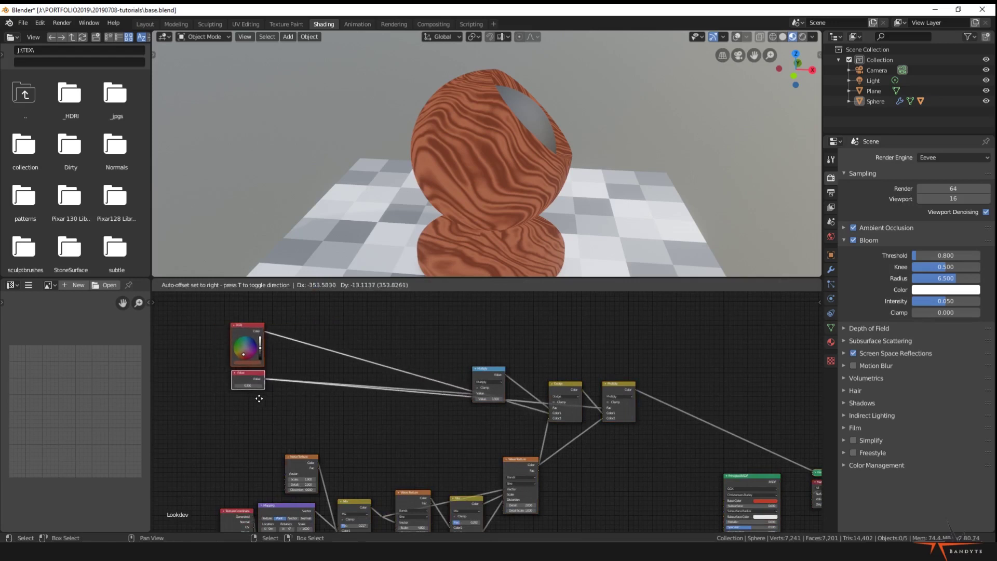
{"action": "left_click", "coordinate": [260, 398]}
{"action": "middle_click_drag", "start_coordinate": [263, 341], "coordinate": [267, 307]}
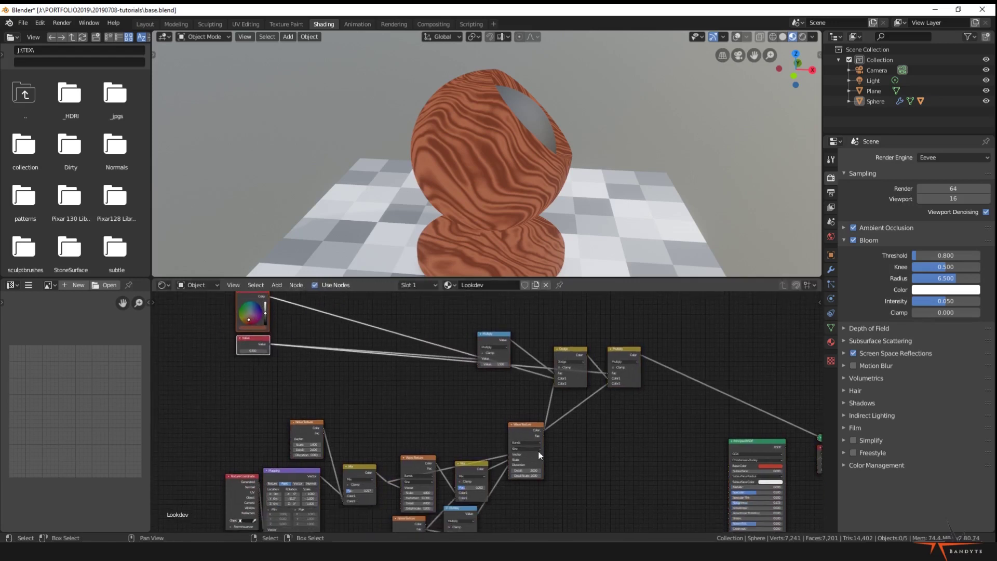
{"action": "middle_click_drag", "start_coordinate": [387, 416], "coordinate": [373, 384]}
{"action": "key", "text": "a"}
{"action": "key", "text": "a"}
{"action": "middle_click_drag", "start_coordinate": [221, 429], "coordinate": [240, 455]}
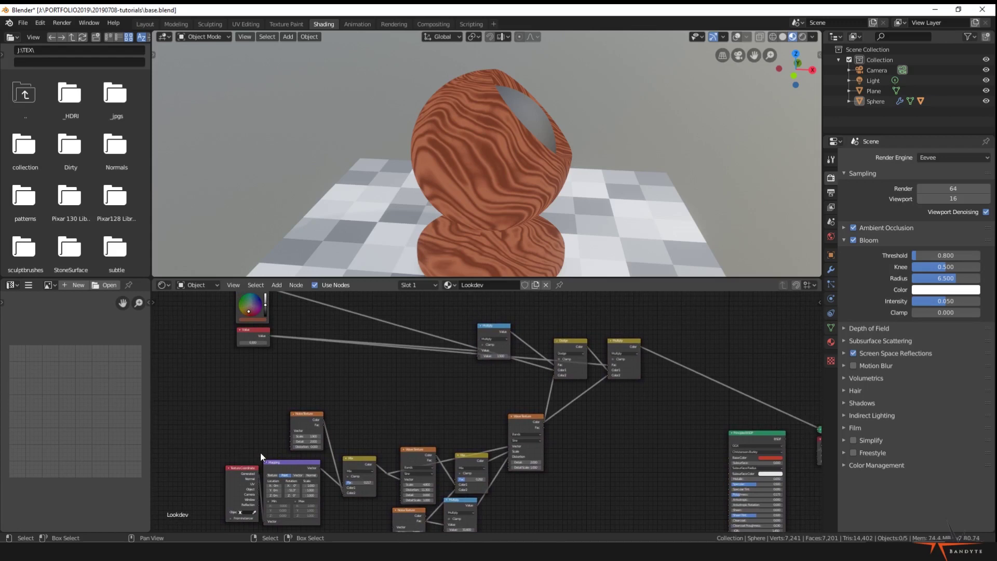
Link the Multiply colour output to the Principled BSDF's Base Color and route the Principled BSDF to the Material Output
{"action": "middle_click_drag", "start_coordinate": [376, 419], "coordinate": [193, 393]}
{"action": "scroll", "coordinate": [476, 383], "scroll_direction": "up", "scroll_amount": 4}
{"action": "middle_click_drag", "start_coordinate": [471, 399], "coordinate": [374, 403]}
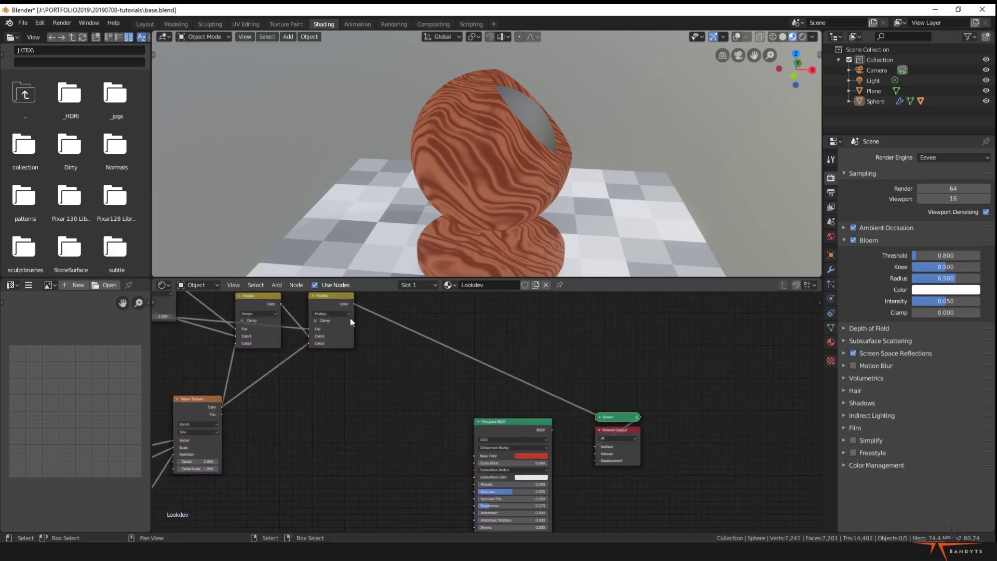
{"action": "left_click_drag", "start_coordinate": [357, 306], "coordinate": [474, 455]}
{"action": "left_click", "coordinate": [515, 429], "text": "ctrl+shift"}
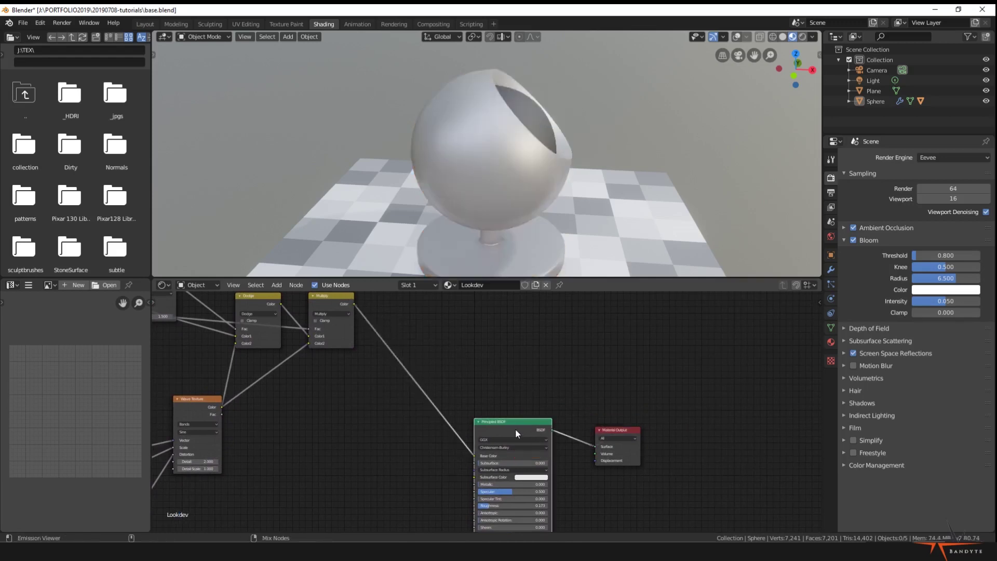
{"action": "middle_click_drag", "start_coordinate": [508, 216], "coordinate": [553, 206]}
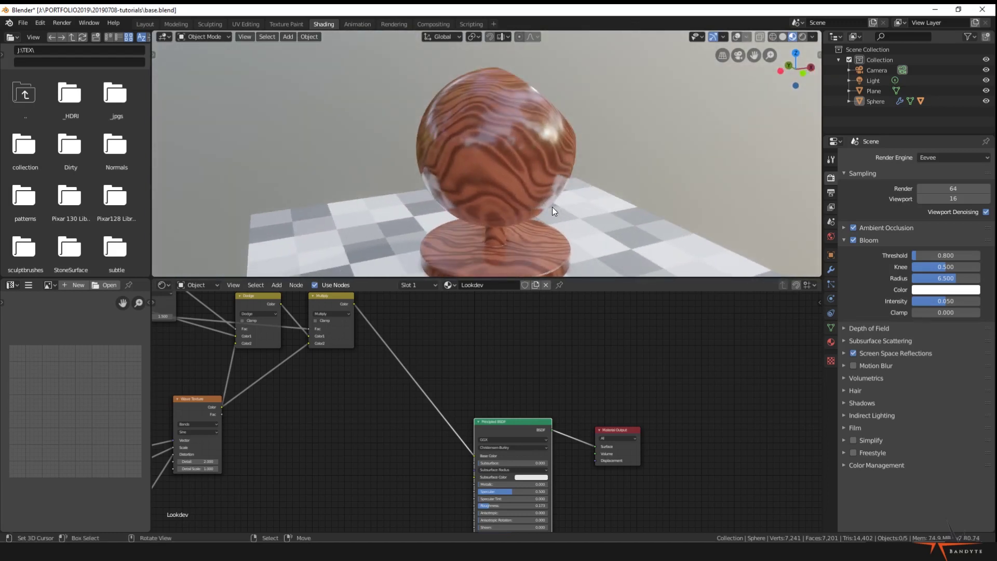
Add a Bump node between the Wave Texture and Principled BSDF, and link the Wave Texture's Fac to its Height
{"action": "middle_click_drag", "start_coordinate": [296, 432], "coordinate": [310, 388]}
{"action": "key", "text": "shift+a"}
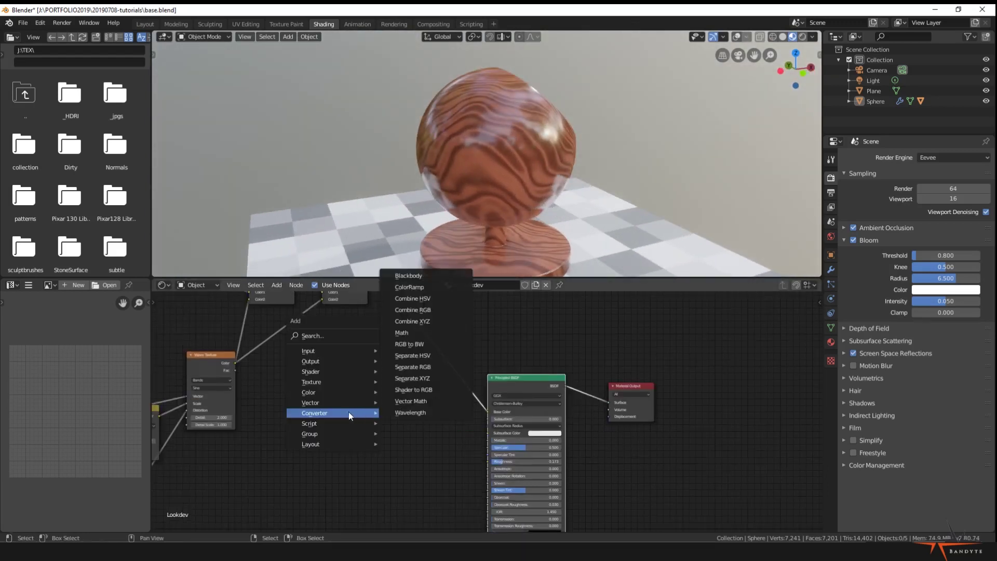
{"action": "mouse_move", "coordinate": [321, 404]}
{"action": "left_click", "coordinate": [404, 406]}
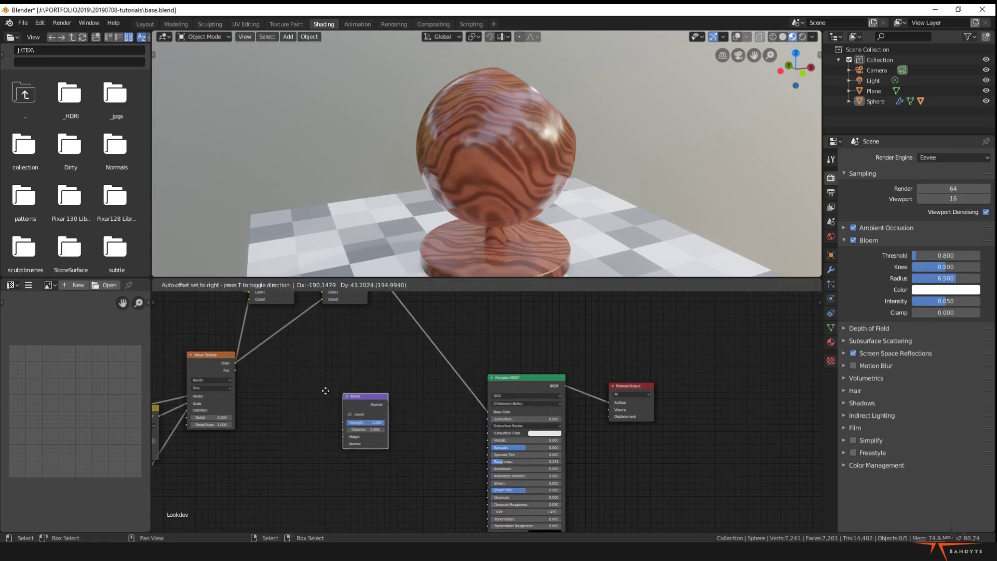
{"action": "left_click", "coordinate": [301, 375]}
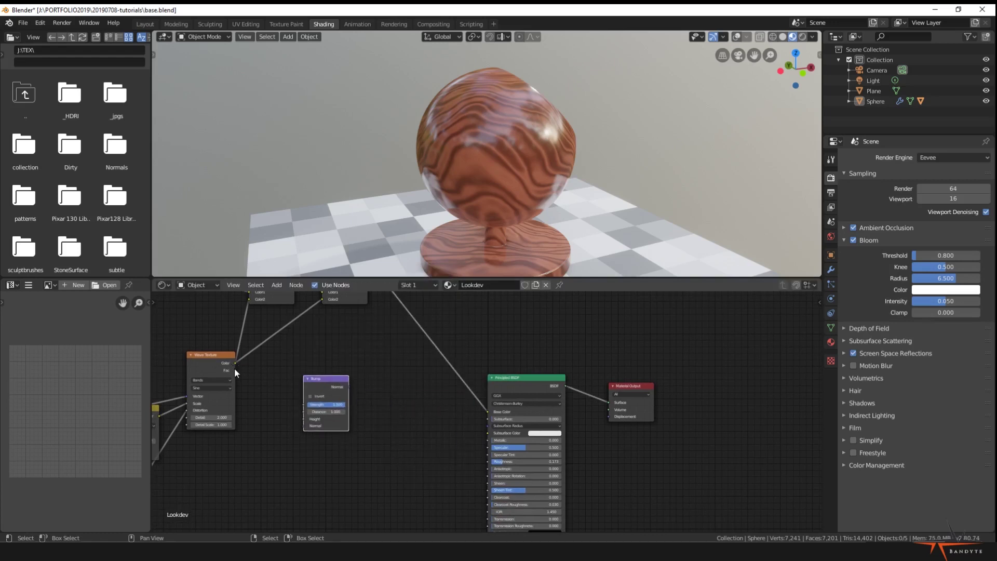
{"action": "mouse_move", "coordinate": [235, 370]}
{"action": "left_mouse_down"}
{"action": "mouse_move", "coordinate": [265, 379]}
{"action": "mouse_move", "coordinate": [290, 400]}
{"action": "mouse_move", "coordinate": [284, 416]}
{"action": "mouse_move", "coordinate": [301, 408]}
{"action": "mouse_move", "coordinate": [303, 420]}
{"action": "mouse_move", "coordinate": [248, 385]}
{"action": "left_mouse_up"}
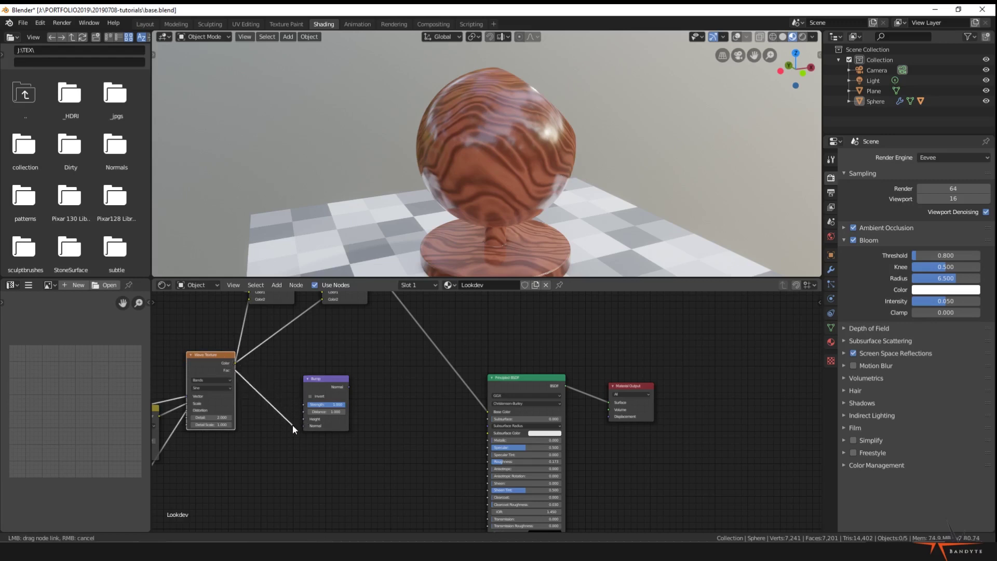
{"action": "left_click_drag", "start_coordinate": [292, 427], "coordinate": [306, 420]}
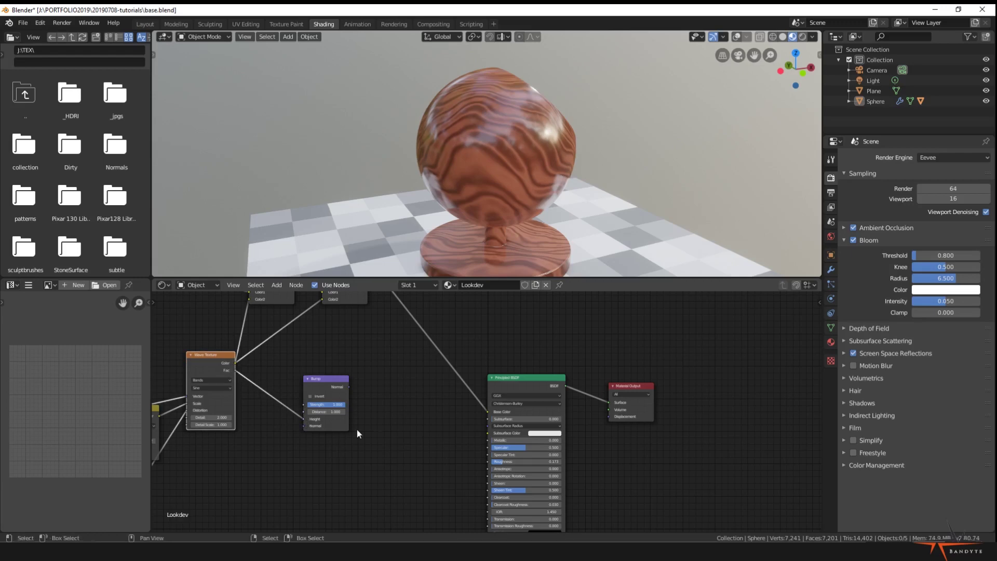
Preview the Bump node's output on the shader ball and set its Strength to 0.1
{"action": "scroll", "coordinate": [377, 391], "scroll_direction": "up", "scroll_amount": 1}
{"action": "left_click", "coordinate": [304, 356], "text": "ctrl+shift"}
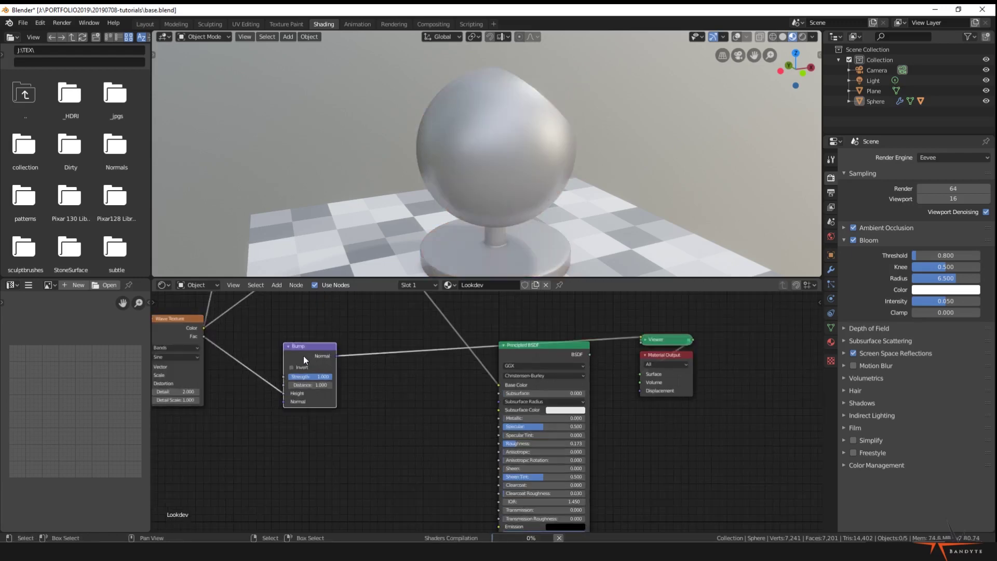
{"action": "middle_click_drag", "start_coordinate": [504, 216], "coordinate": [545, 254]}
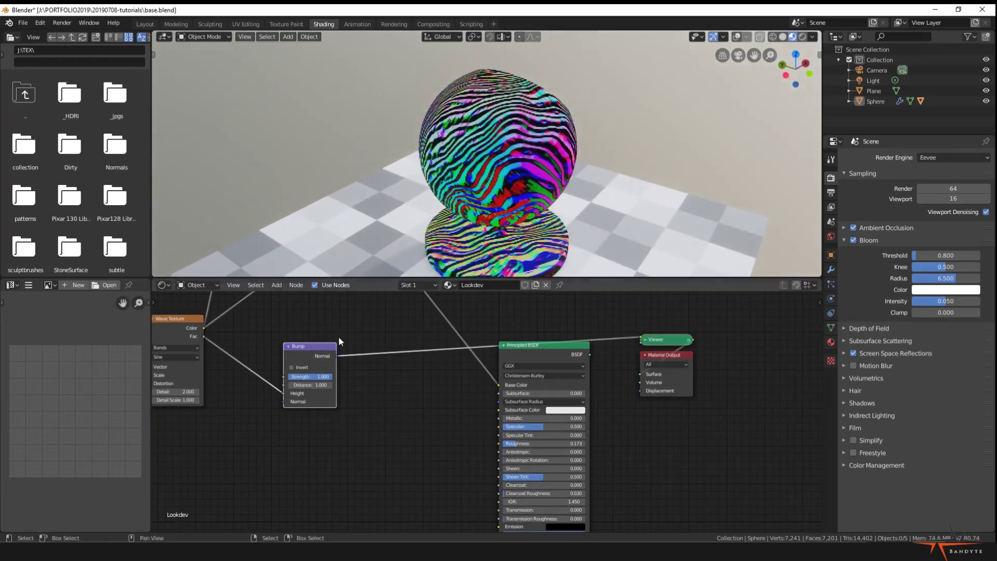
{"action": "left_click", "coordinate": [319, 376]}
{"action": "type", "text": "0.1"}
{"action": "key", "text": "Return"}
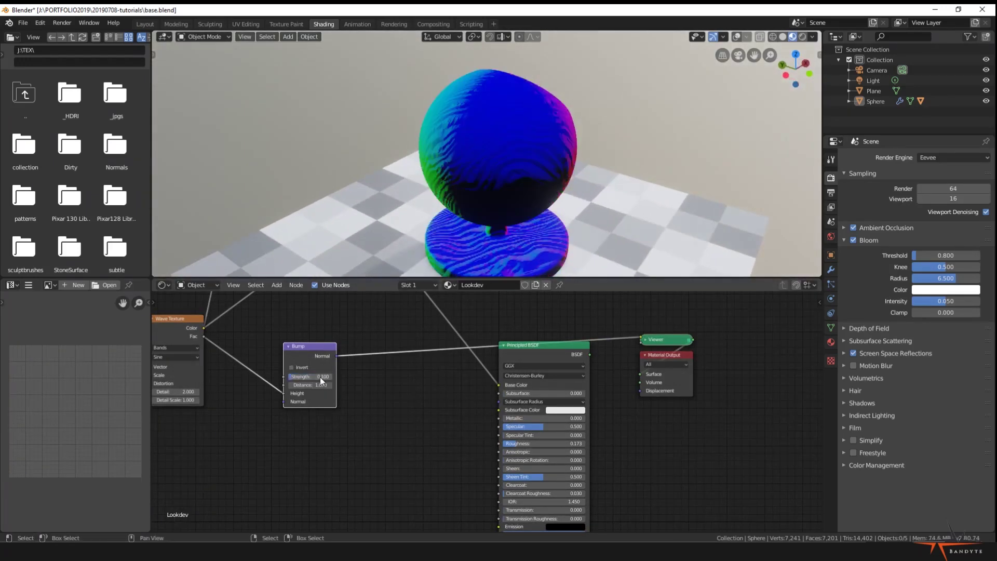
Link the Bump node's Normal output to the Principled BSDF's Normal input and route the Principled BSDF back to the Material Output
{"action": "scroll", "coordinate": [340, 361], "scroll_direction": "down", "scroll_amount": 1}
{"action": "scroll", "coordinate": [337, 348], "scroll_direction": "down", "scroll_amount": 1}
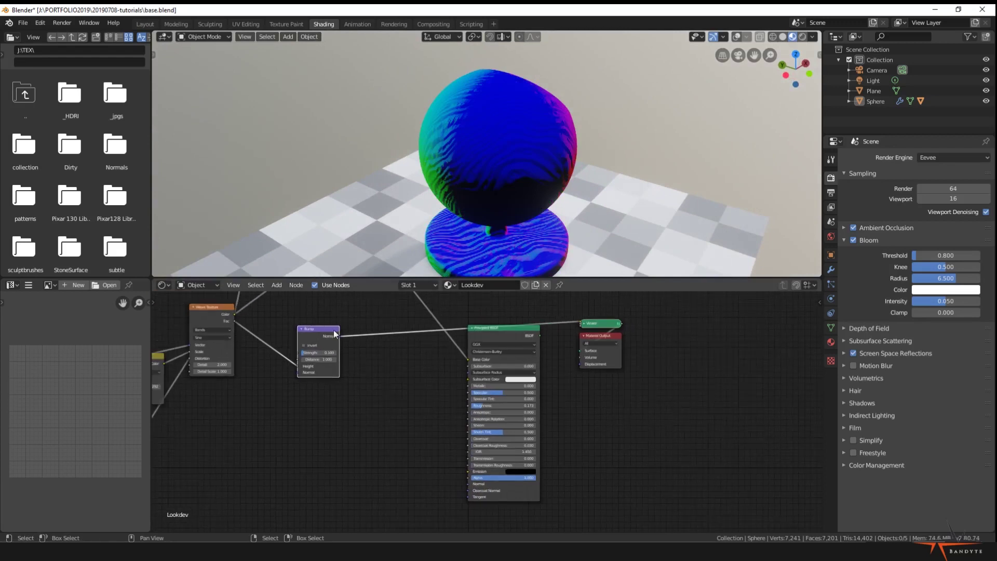
{"action": "left_click_drag", "start_coordinate": [339, 336], "coordinate": [471, 490]}
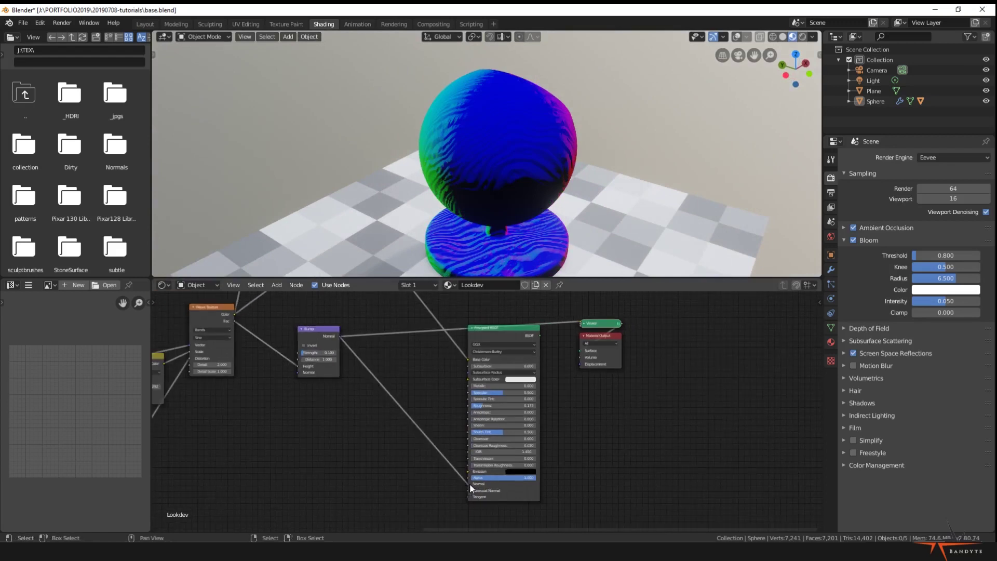
{"action": "left_click", "coordinate": [500, 332], "text": "ctrl+shift"}
{"action": "middle_click_drag", "start_coordinate": [367, 383], "coordinate": [381, 406]}
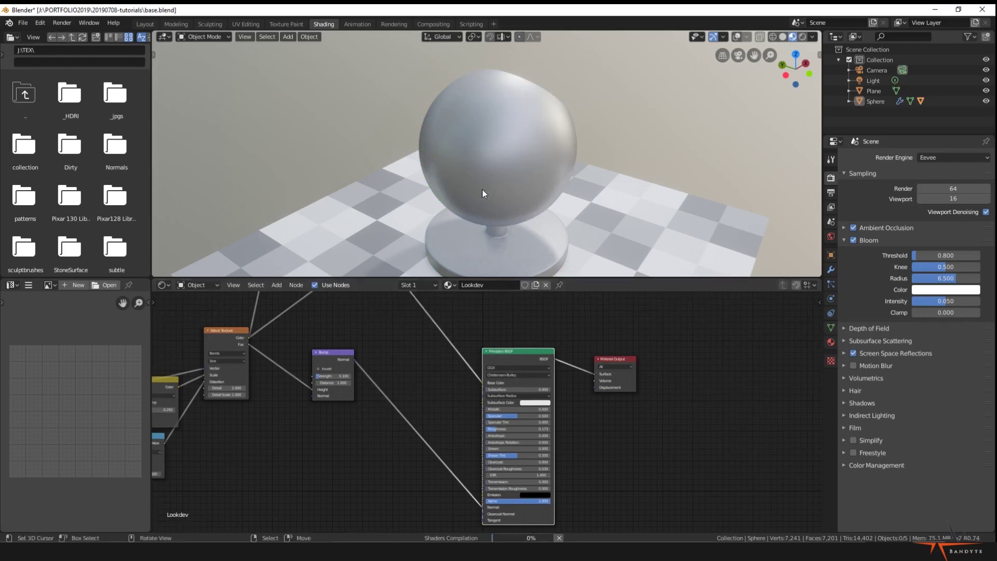
{"action": "middle_click_drag", "start_coordinate": [483, 193], "coordinate": [405, 187]}
Raise the Principled BSDF's Roughness to 0.477 and inspect the wood surface up close
{"action": "scroll", "coordinate": [516, 427], "scroll_direction": "up", "scroll_amount": 2}
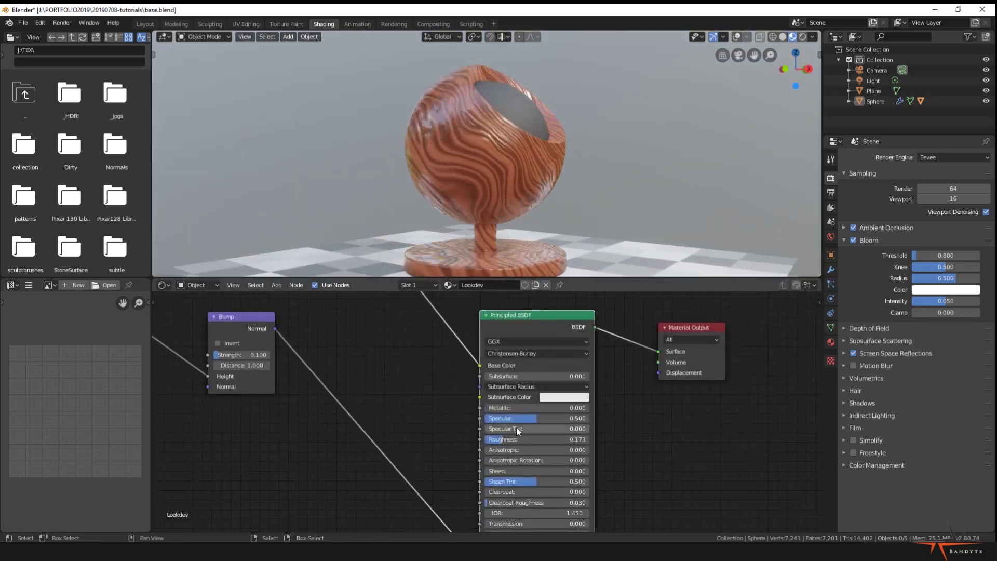
{"action": "left_click_drag", "start_coordinate": [522, 439], "coordinate": [553, 438]}
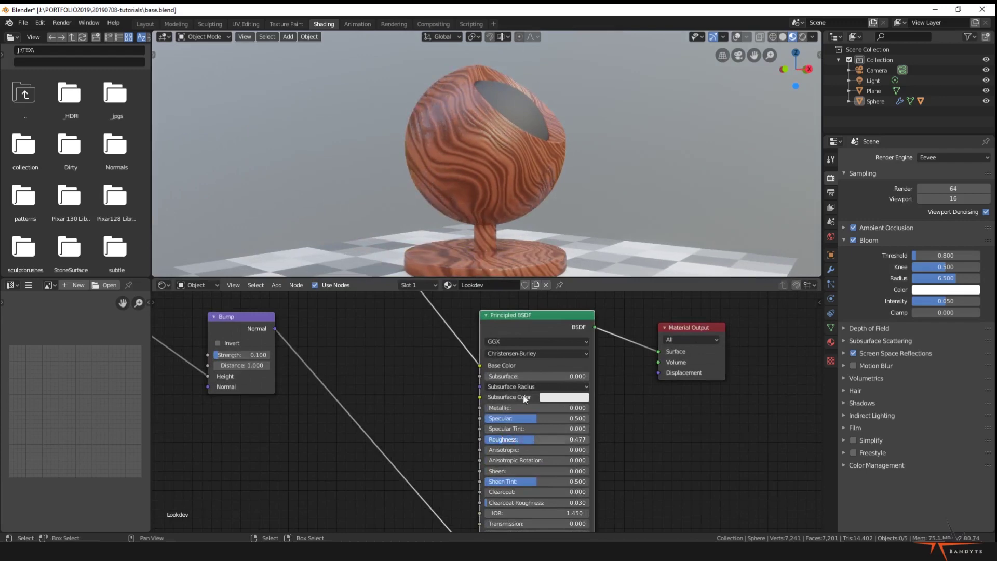
{"action": "middle_click_drag", "start_coordinate": [457, 244], "coordinate": [469, 189]}
{"action": "scroll", "coordinate": [490, 151], "scroll_direction": "up", "scroll_amount": 4}
{"action": "middle_click_drag", "start_coordinate": [490, 151], "coordinate": [600, 177]}
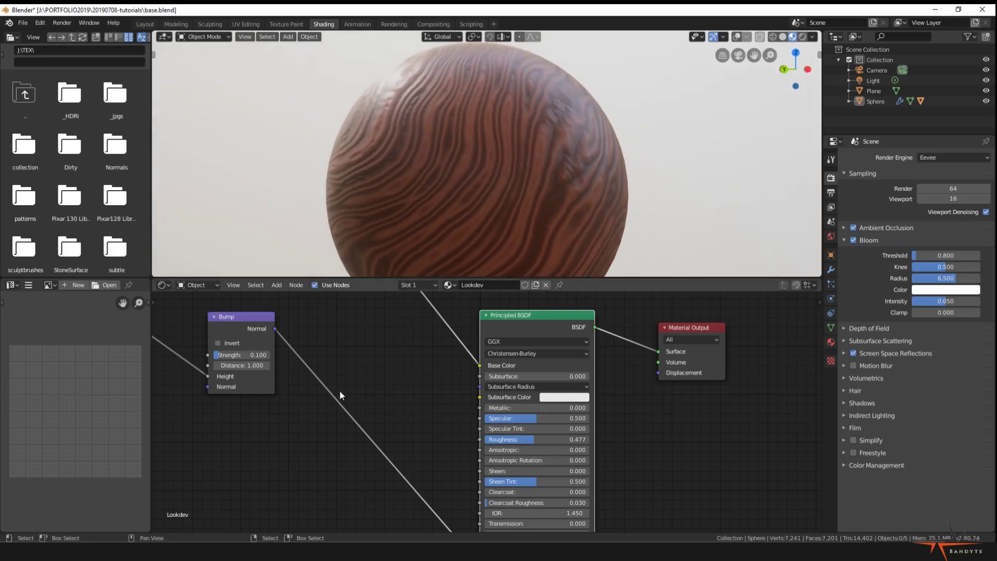
Move the Bump node closer to the Principled BSDF and insert a ColorRamp in the link from the Wave Texture's Fac
{"action": "scroll", "coordinate": [340, 391], "scroll_direction": "down", "scroll_amount": 2}
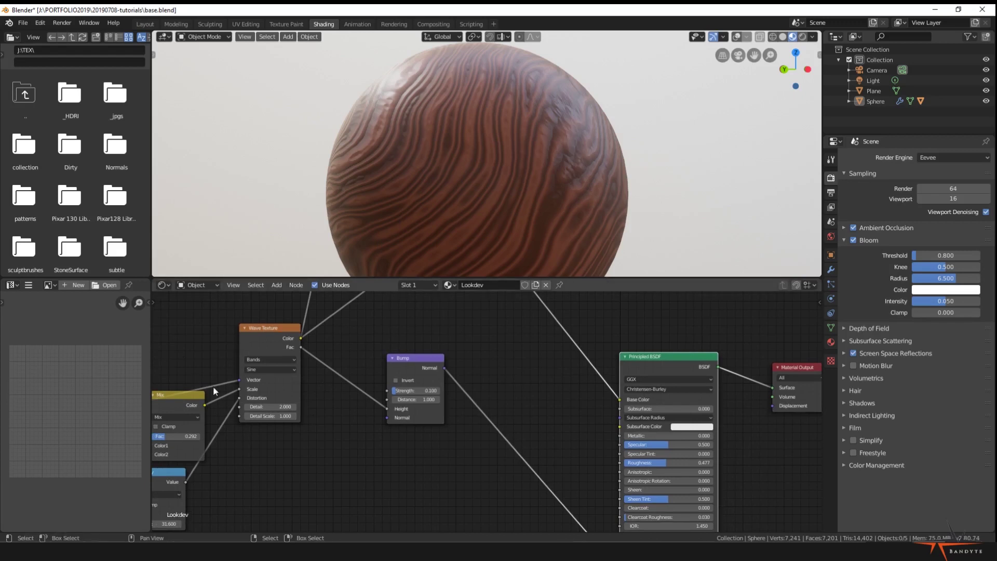
{"action": "left_click_drag", "start_coordinate": [403, 370], "coordinate": [541, 406]}
{"action": "key", "text": "shift+a"}
{"action": "mouse_move", "coordinate": [378, 350]}
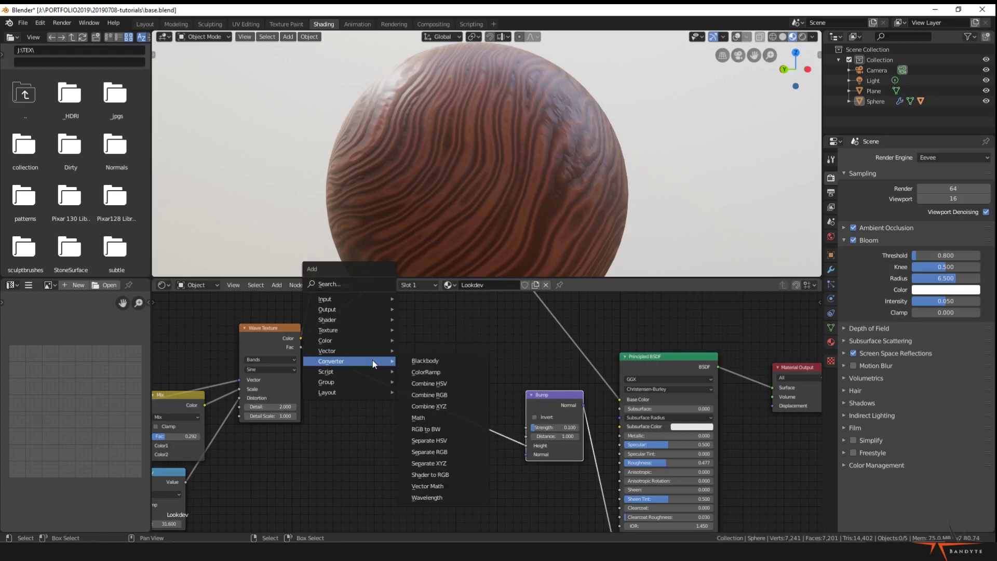
{"action": "left_click", "coordinate": [425, 374]}
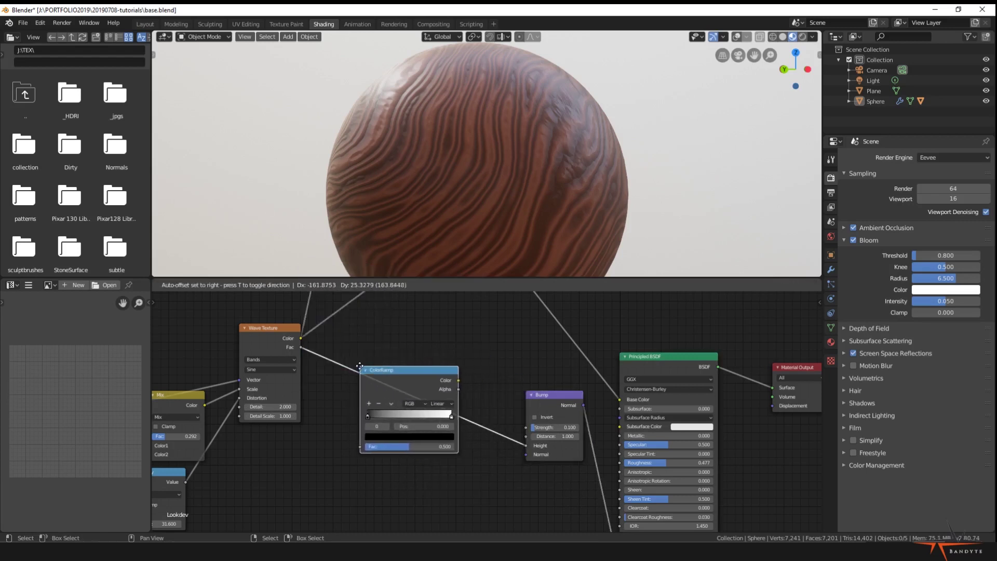
{"action": "left_click", "coordinate": [356, 372]}
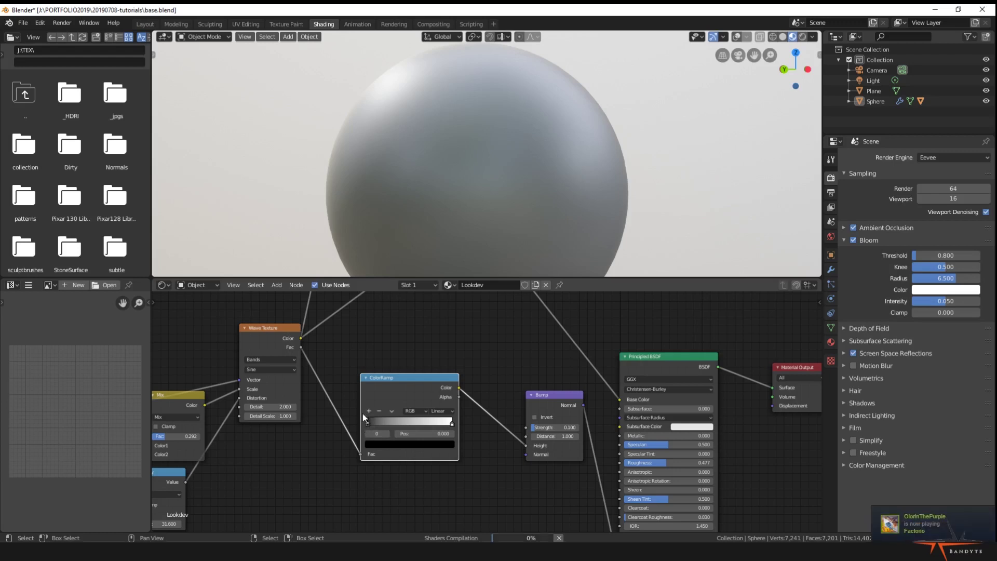
Try the ColorRamp's white stop at about 0.141 to check the bump, and return the stop to 1.000
{"action": "left_click_drag", "start_coordinate": [450, 422], "coordinate": [373, 423]}
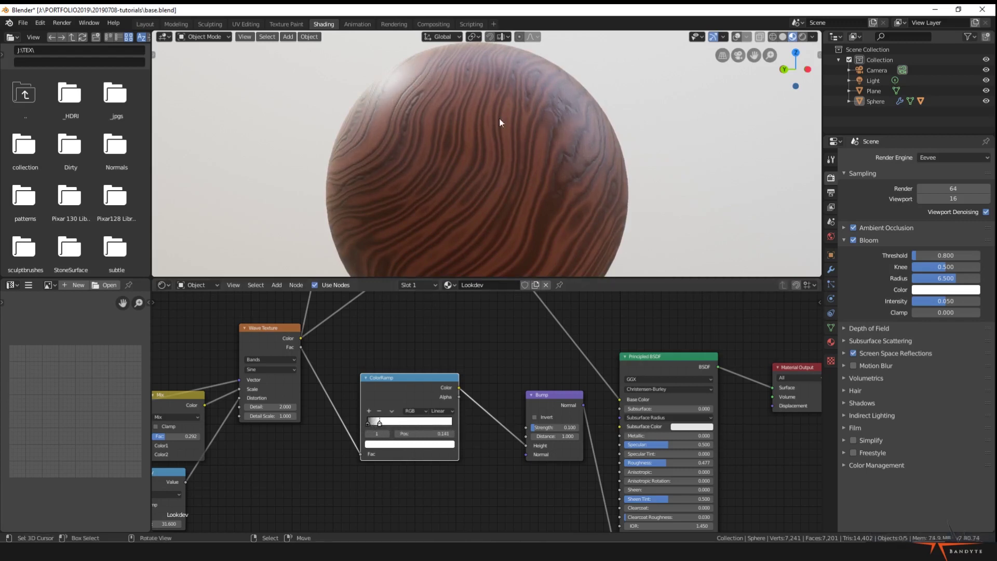
{"action": "mouse_move", "coordinate": [500, 117]}
{"action": "middle_mouse_down"}
{"action": "mouse_move", "coordinate": [567, 121]}
{"action": "mouse_move", "coordinate": [500, 115]}
{"action": "middle_mouse_up"}
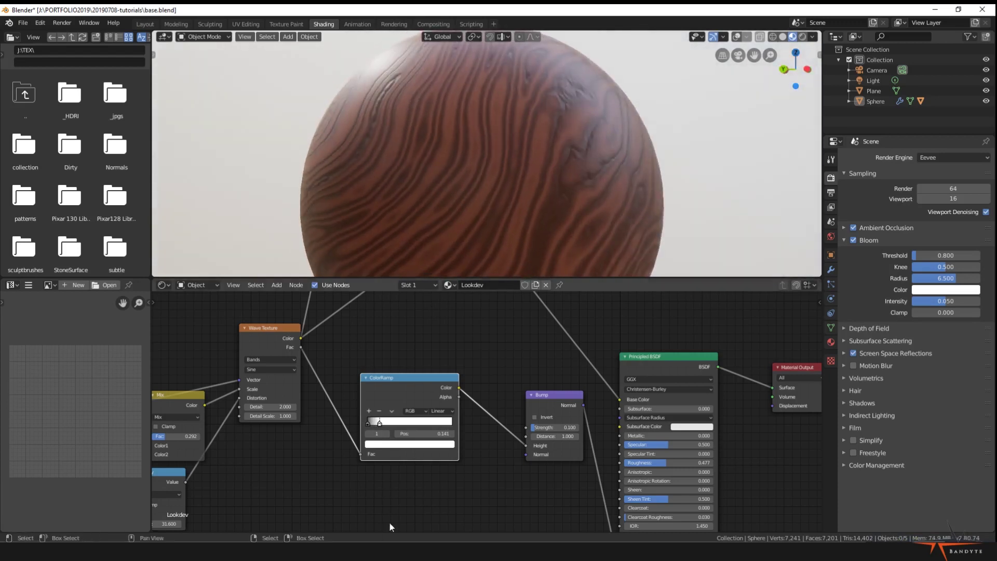
{"action": "left_click_drag", "start_coordinate": [382, 422], "coordinate": [472, 427]}
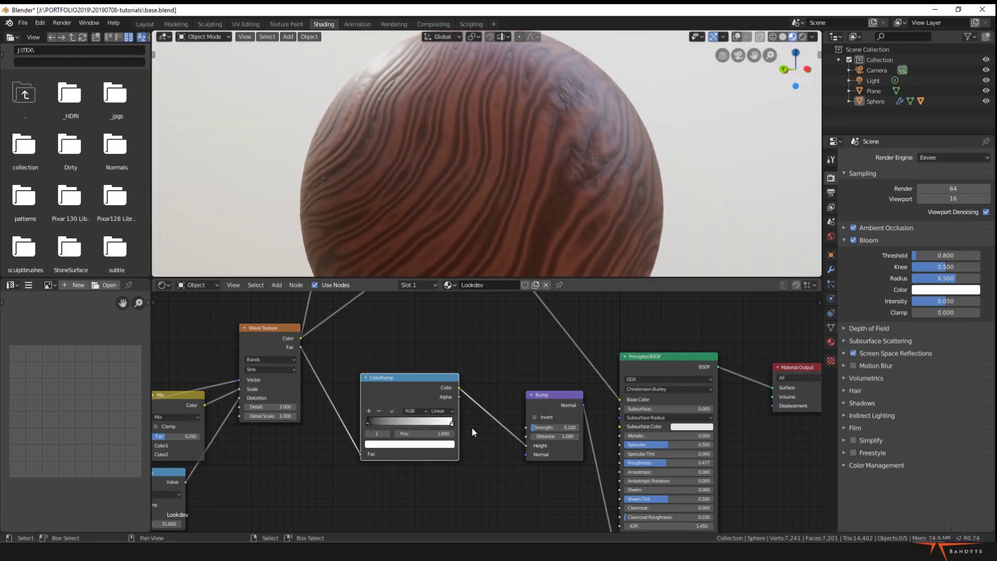
Add a middle stop at 0.500 to the ColorRamp and inspect the grain on the ball
{"action": "left_click", "coordinate": [370, 411]}
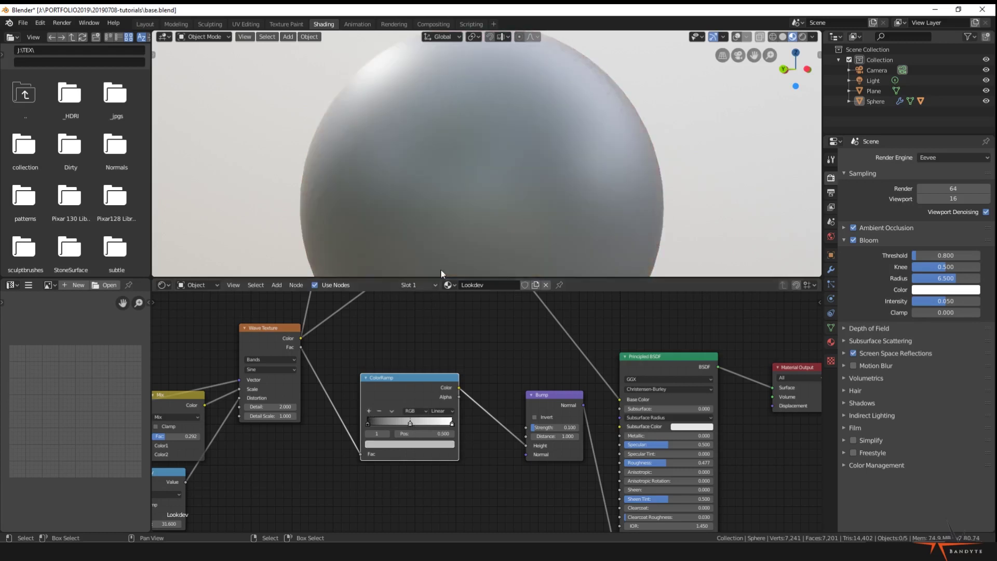
{"action": "middle_click_drag", "start_coordinate": [493, 225], "coordinate": [502, 226]}
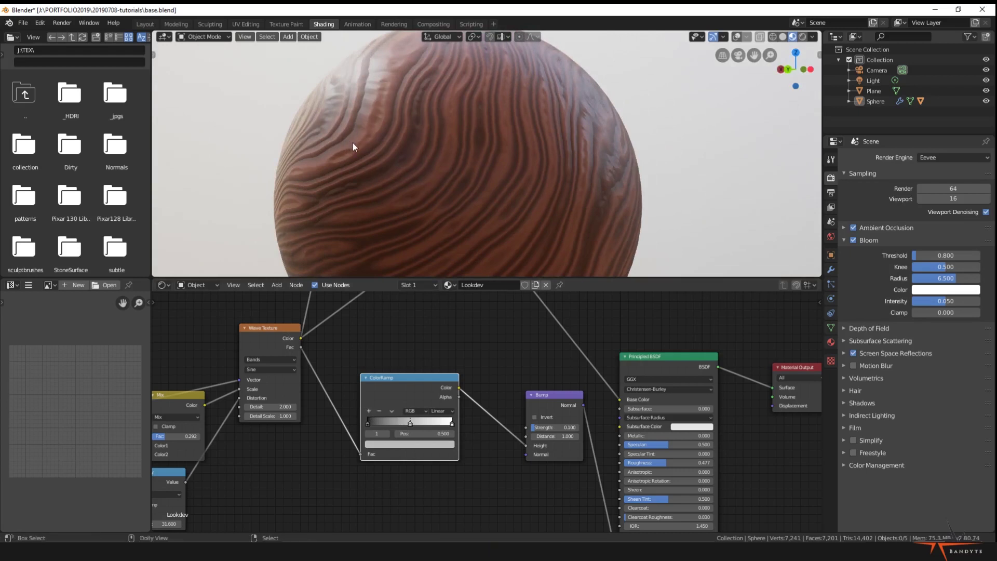
Save the file as an incremented copy named base1.blend
{"action": "key", "text": "ctrl+shift+s"}
{"action": "key", "text": "KP_Add"}
{"action": "key", "text": "Return"}
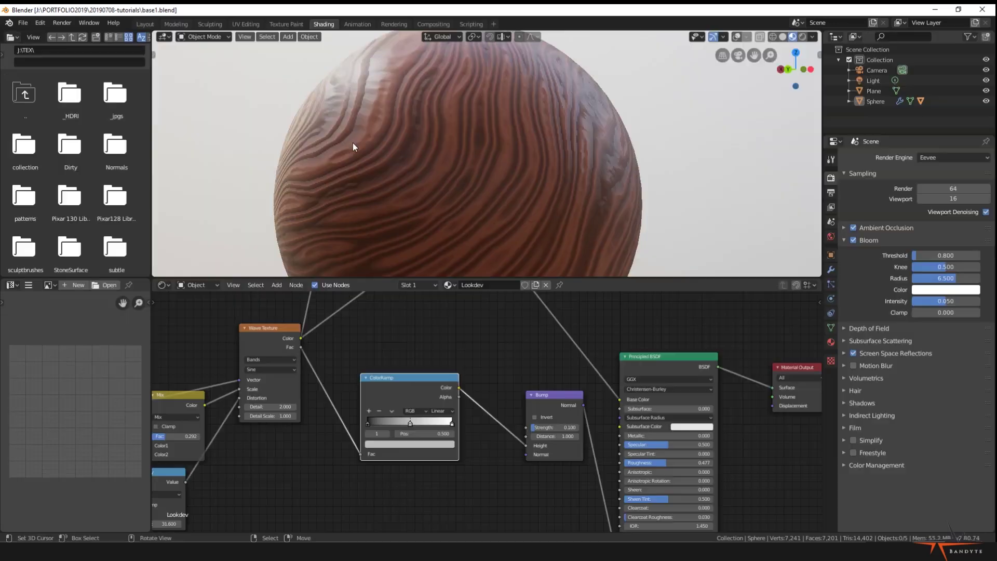
Move the ColorRamp's grey middle stop close to the black stop, at about 0.086
{"action": "middle_click_drag", "start_coordinate": [470, 216], "coordinate": [472, 228]}
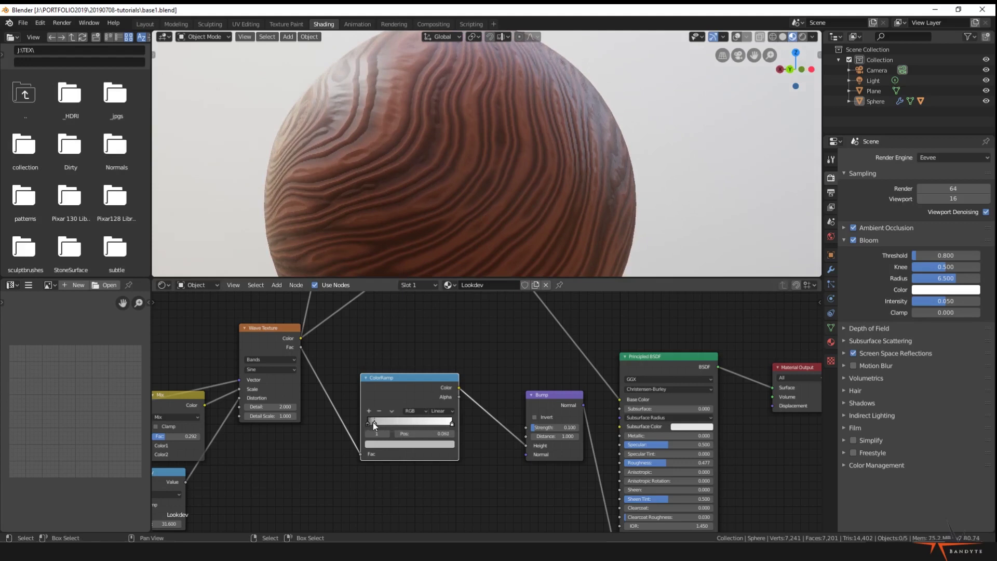
{"action": "left_click_drag", "start_coordinate": [368, 425], "coordinate": [394, 448]}
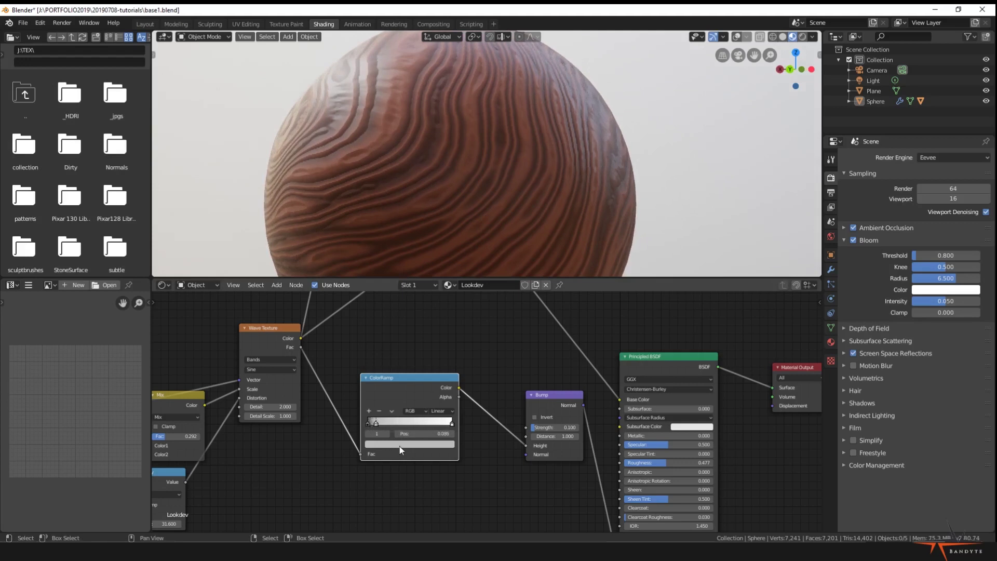
Brighten the bump ColorRamp's second stop, at position 0.095, to white and check the wood from several sides
{"action": "left_click", "coordinate": [400, 445]}
{"action": "left_click_drag", "start_coordinate": [435, 339], "coordinate": [435, 327]}
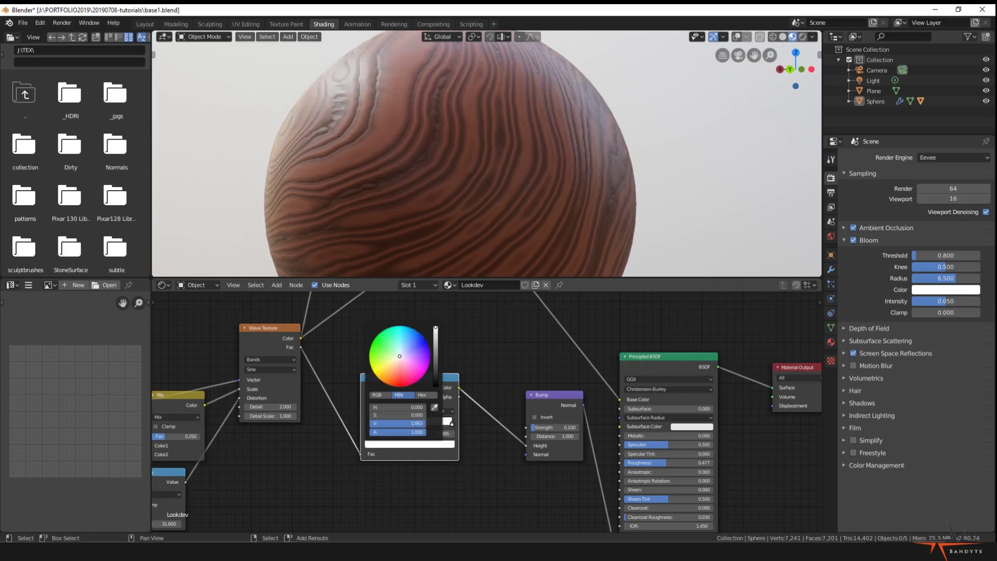
{"action": "left_click_drag", "start_coordinate": [435, 328], "coordinate": [435, 328]}
{"action": "middle_click_drag", "start_coordinate": [431, 182], "coordinate": [406, 177]}
{"action": "middle_click_drag", "start_coordinate": [380, 177], "coordinate": [514, 210]}
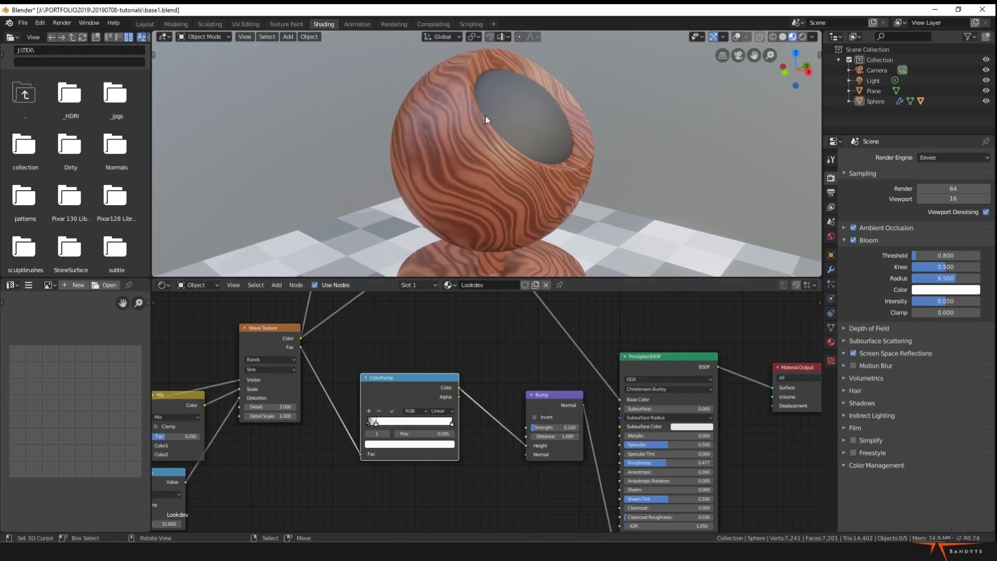
{"action": "middle_click_drag", "start_coordinate": [485, 115], "coordinate": [457, 142]}
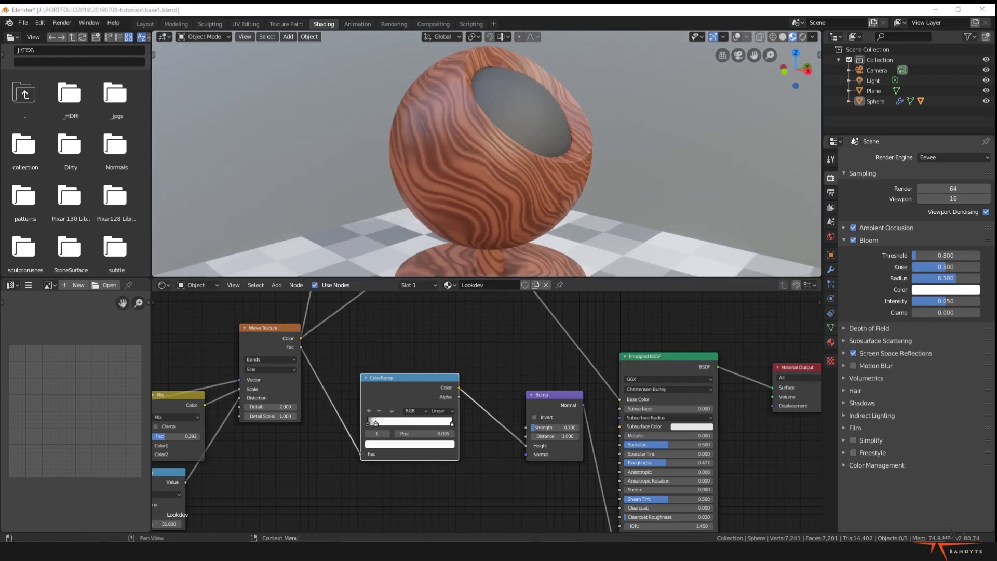
Add a Noise Texture node below the bump ColorRamp and preview its Color and Fac outputs on the sphere
{"action": "middle_click_drag", "start_coordinate": [537, 500], "coordinate": [508, 430]}
{"action": "key", "text": "shift+a"}
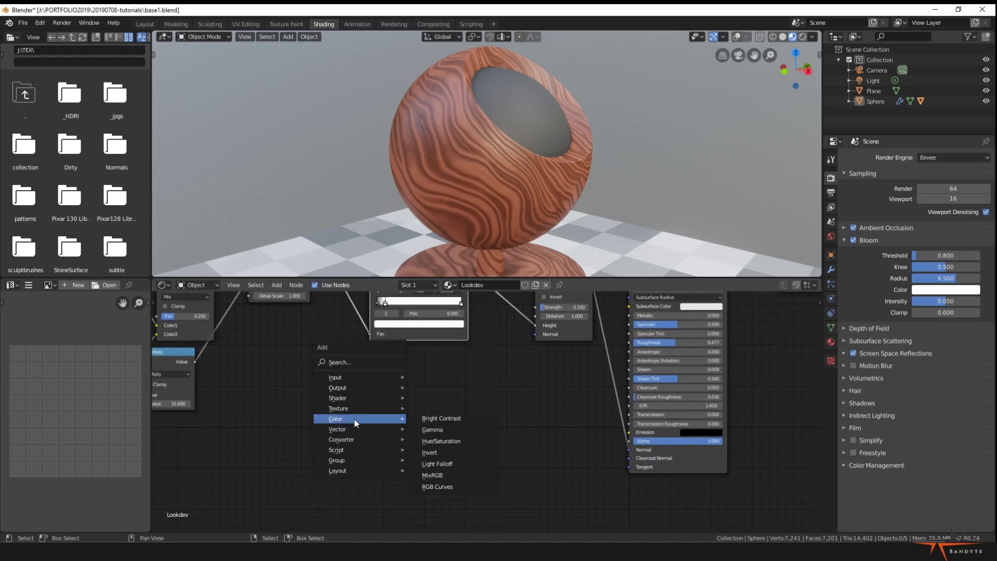
{"action": "mouse_move", "coordinate": [342, 409]}
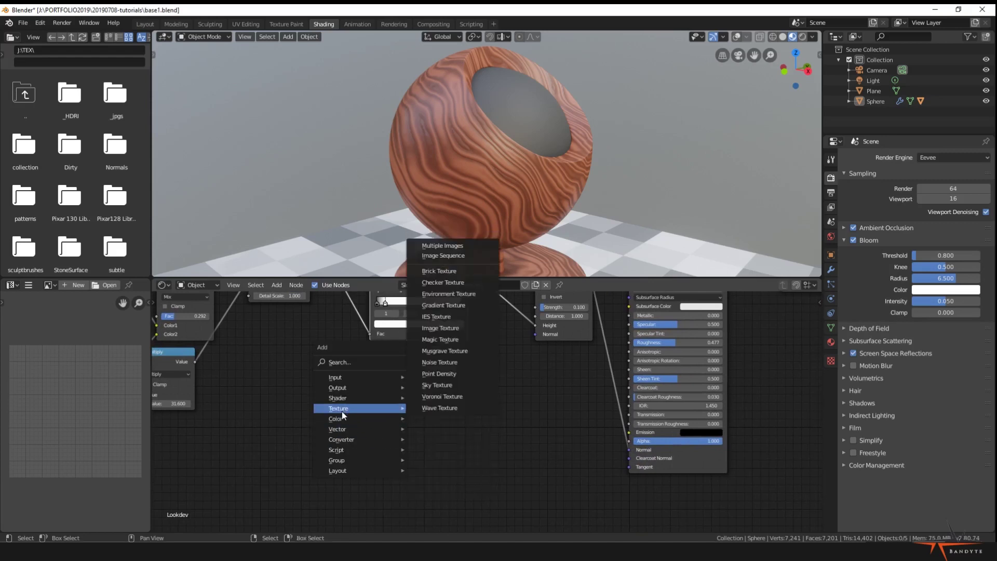
{"action": "left_click", "coordinate": [446, 363]}
{"action": "left_click", "coordinate": [373, 449]}
{"action": "left_click", "coordinate": [394, 461], "text": "ctrl+shift"}
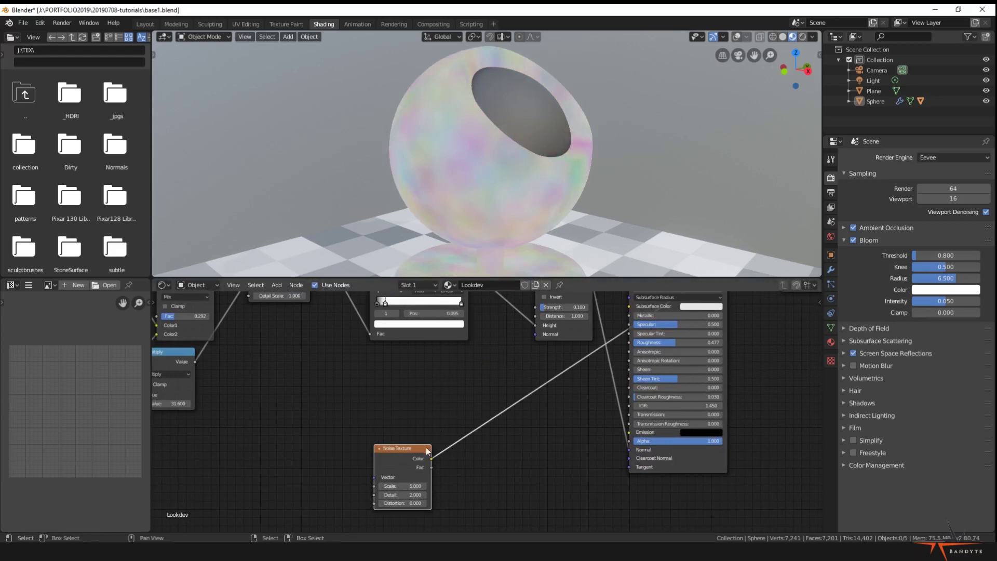
{"action": "left_click", "coordinate": [402, 469], "text": "ctrl+shift"}
Connect the Noise Texture's Fac output to the Principled BSDF's Roughness and preview the full wood shader again
{"action": "middle_click_drag", "start_coordinate": [453, 469], "coordinate": [339, 505]}
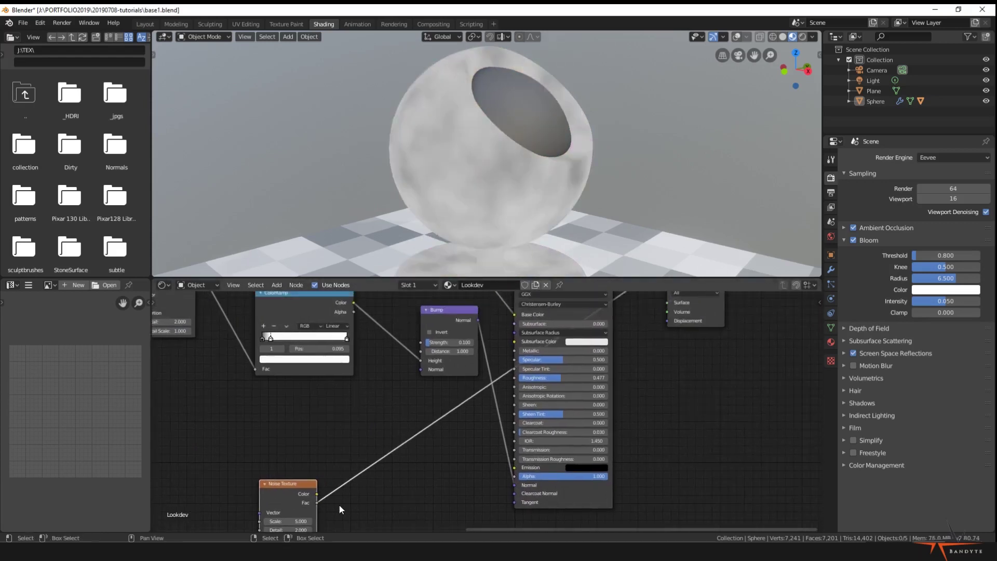
{"action": "left_click_drag", "start_coordinate": [317, 503], "coordinate": [517, 379]}
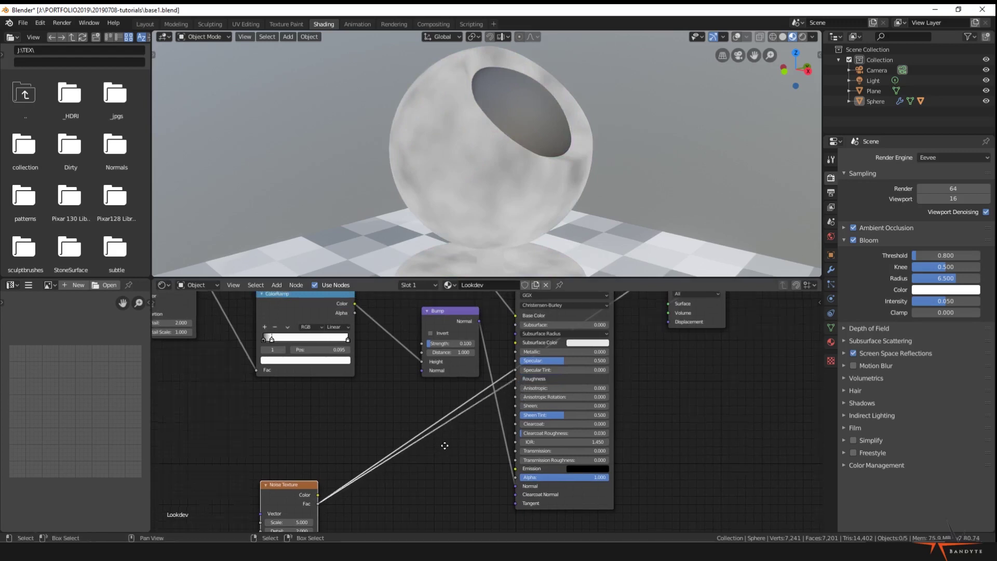
{"action": "middle_click_drag", "start_coordinate": [447, 410], "coordinate": [443, 434]}
{"action": "left_click", "coordinate": [575, 301], "text": "ctrl+shift"}
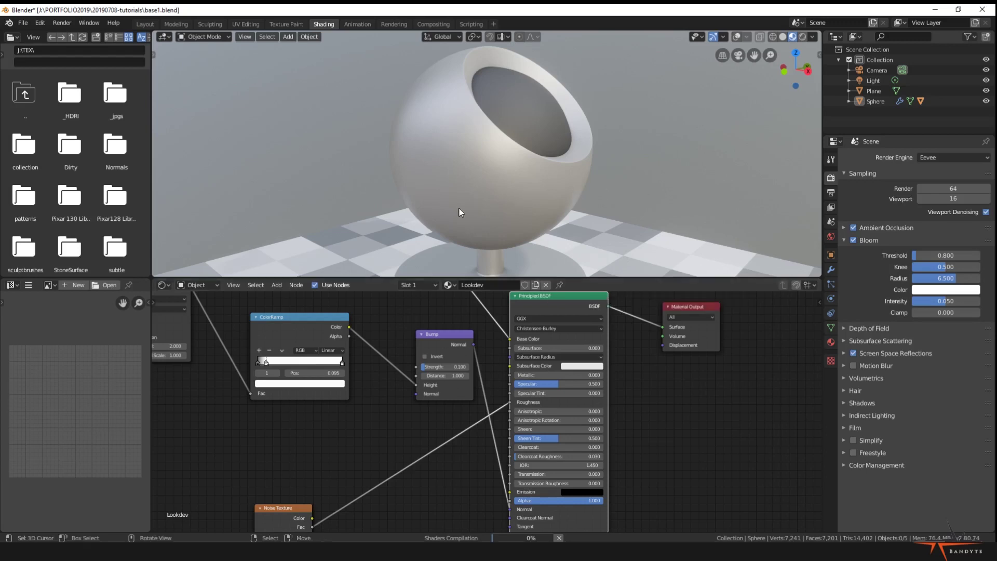
{"action": "middle_click_drag", "start_coordinate": [459, 211], "coordinate": [441, 192]}
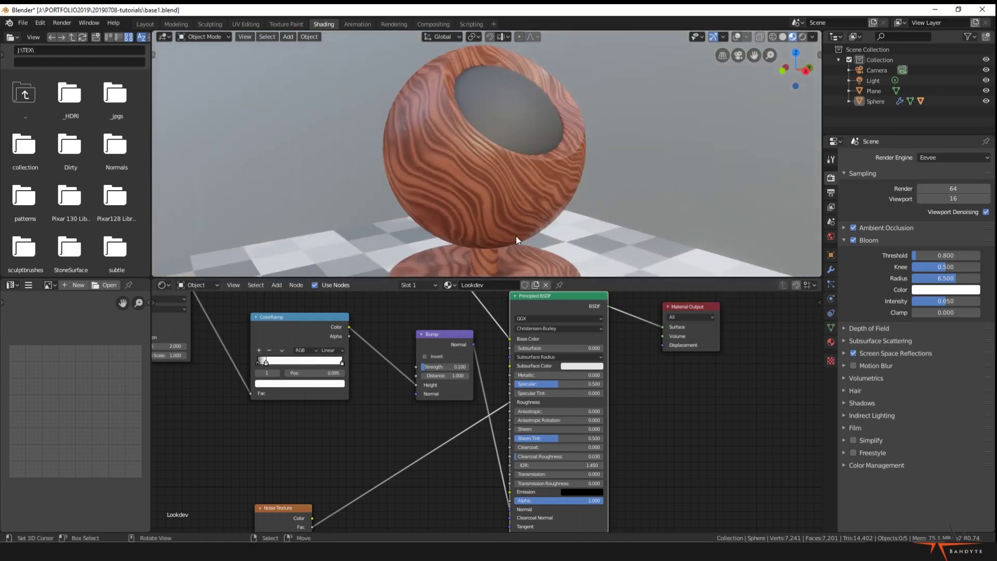
Insert a ColorRamp on the link between the Noise Texture and Roughness, spacing the Noise Texture node away from it
{"action": "middle_click_drag", "start_coordinate": [409, 428], "coordinate": [512, 372]}
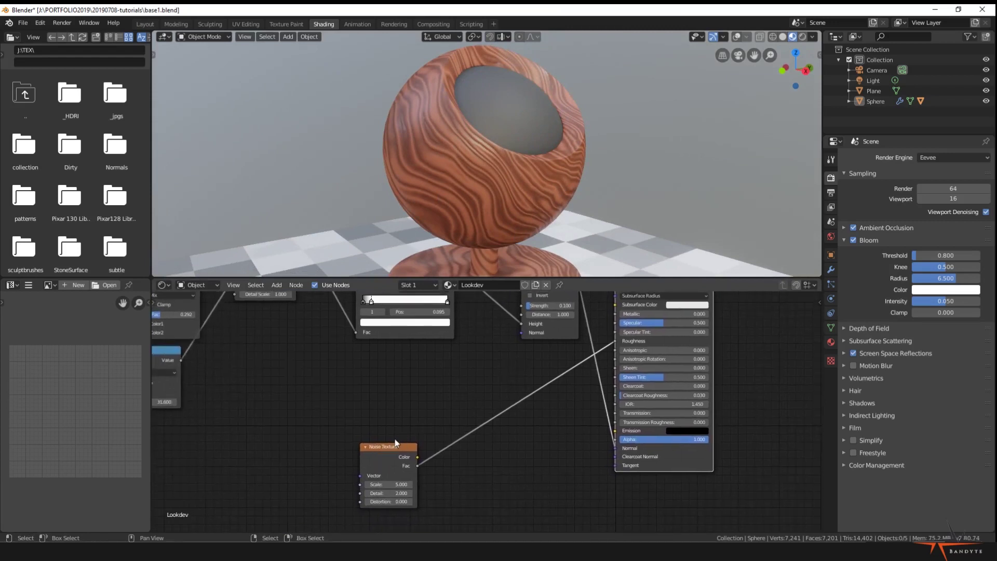
{"action": "left_click_drag", "start_coordinate": [374, 446], "coordinate": [326, 441]}
{"action": "key", "text": "shift+a"}
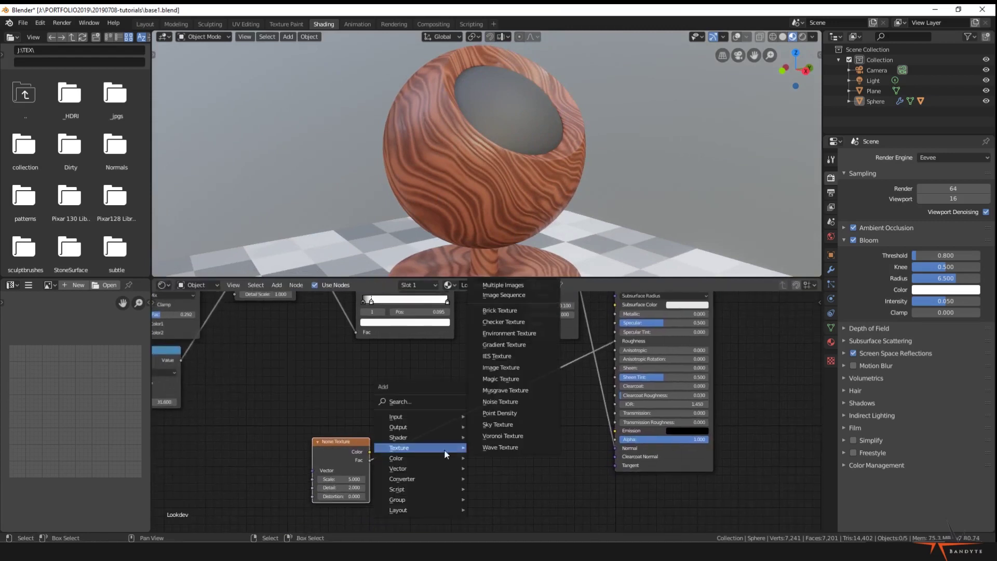
{"action": "mouse_move", "coordinate": [431, 475]}
{"action": "left_click", "coordinate": [497, 353]}
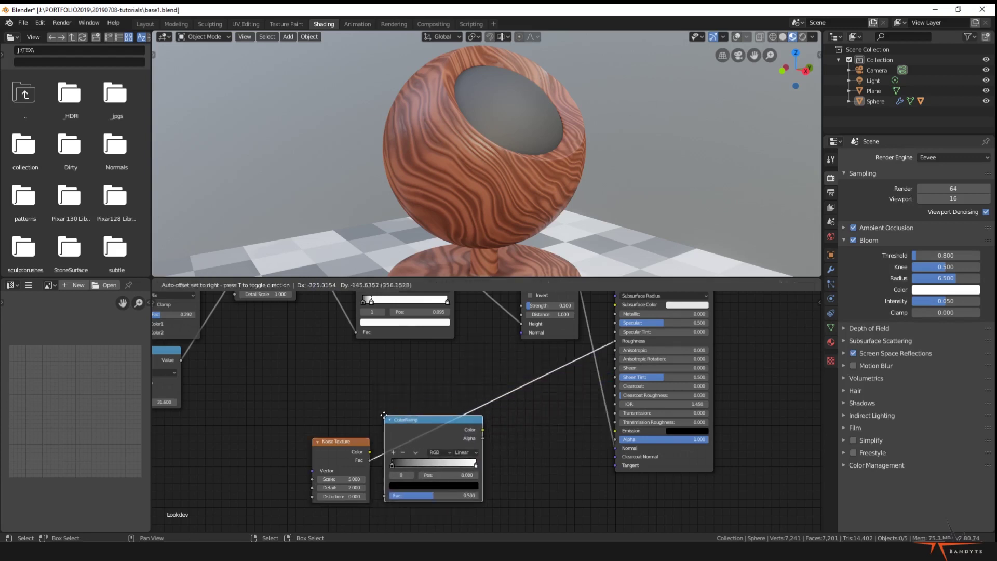
{"action": "left_click", "coordinate": [372, 438]}
{"action": "middle_click_drag", "start_coordinate": [340, 453], "coordinate": [325, 437]}
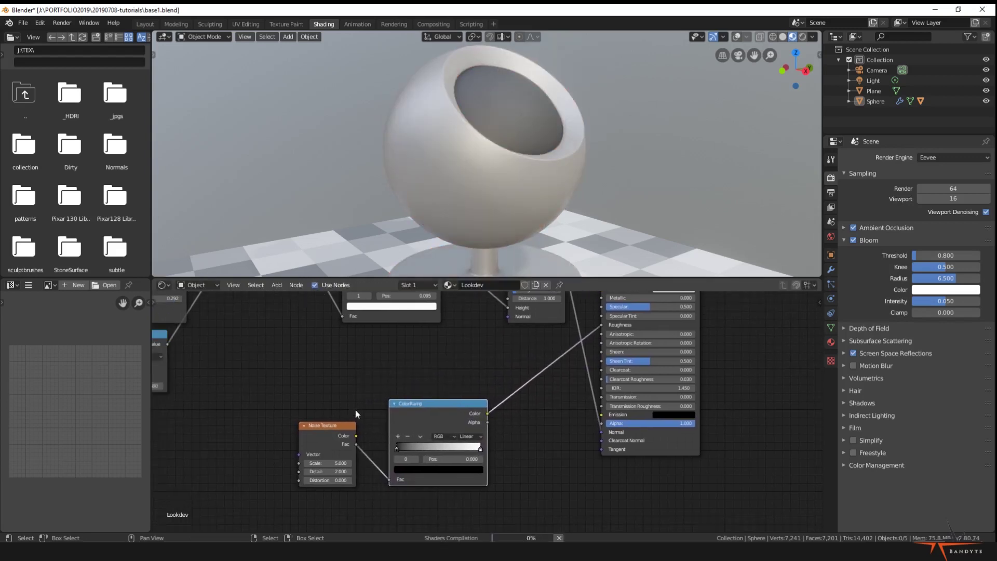
{"action": "left_click", "coordinate": [319, 438]}
{"action": "left_click_drag", "start_coordinate": [319, 438], "coordinate": [294, 437]}
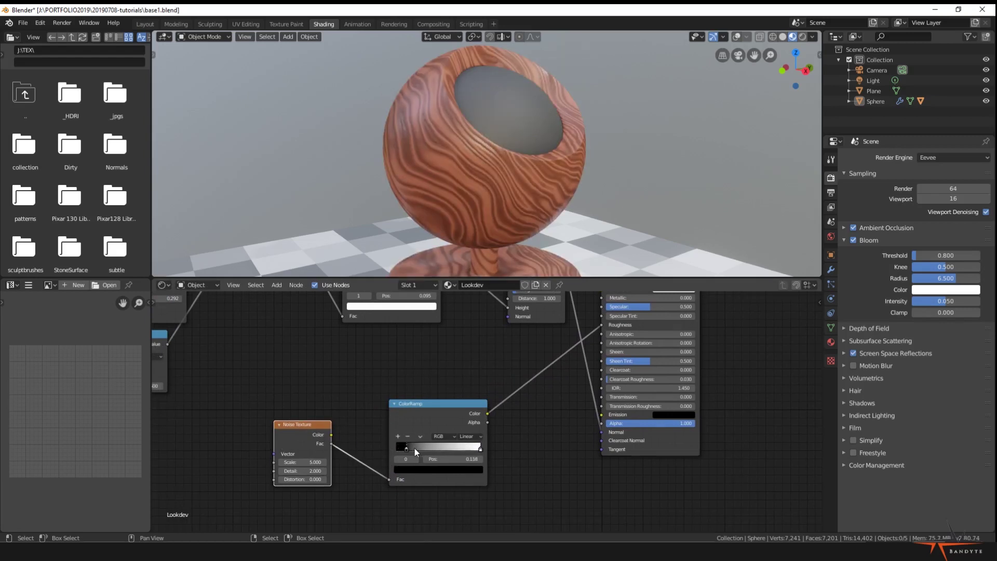
Move the roughness ColorRamp's black stop to about position 0.255, checking the gloss on the sphere
{"action": "left_click_drag", "start_coordinate": [415, 449], "coordinate": [438, 448]}
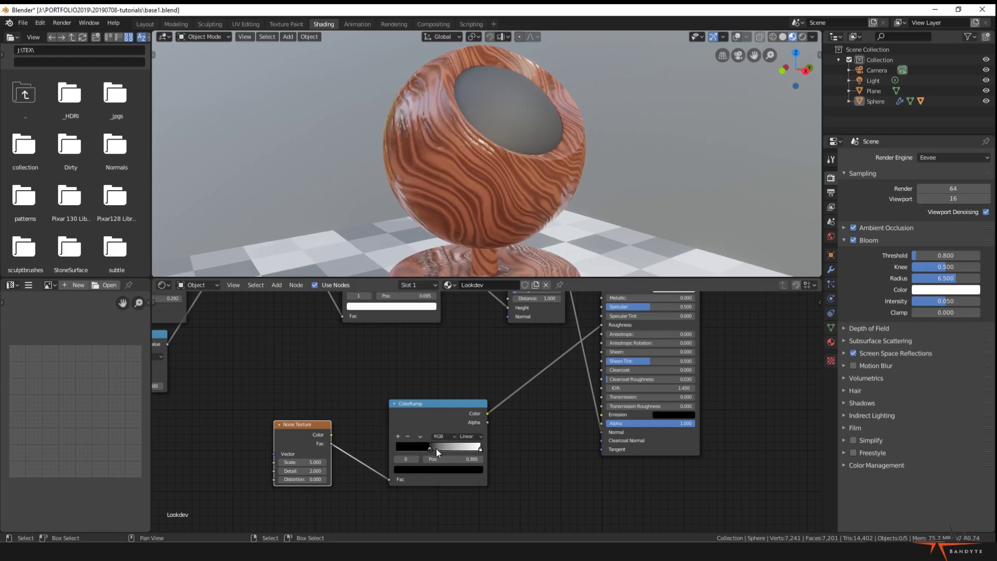
{"action": "middle_click_drag", "start_coordinate": [475, 173], "coordinate": [534, 213]}
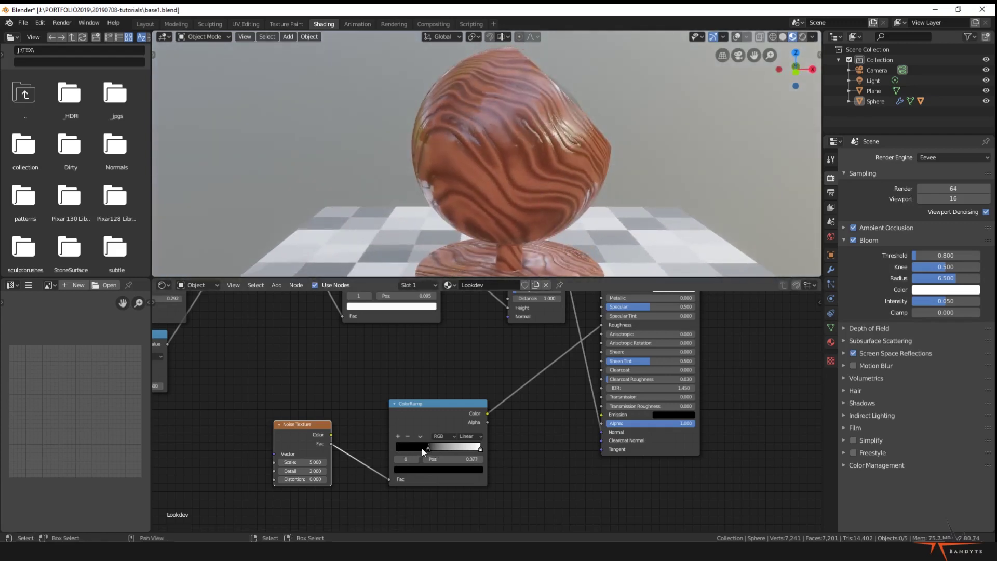
{"action": "left_click_drag", "start_coordinate": [411, 449], "coordinate": [413, 450]}
Preview the roughness ColorRamp's output on the sphere and shift its black stop slightly lower
{"action": "left_click", "coordinate": [438, 414], "text": "ctrl+shift"}
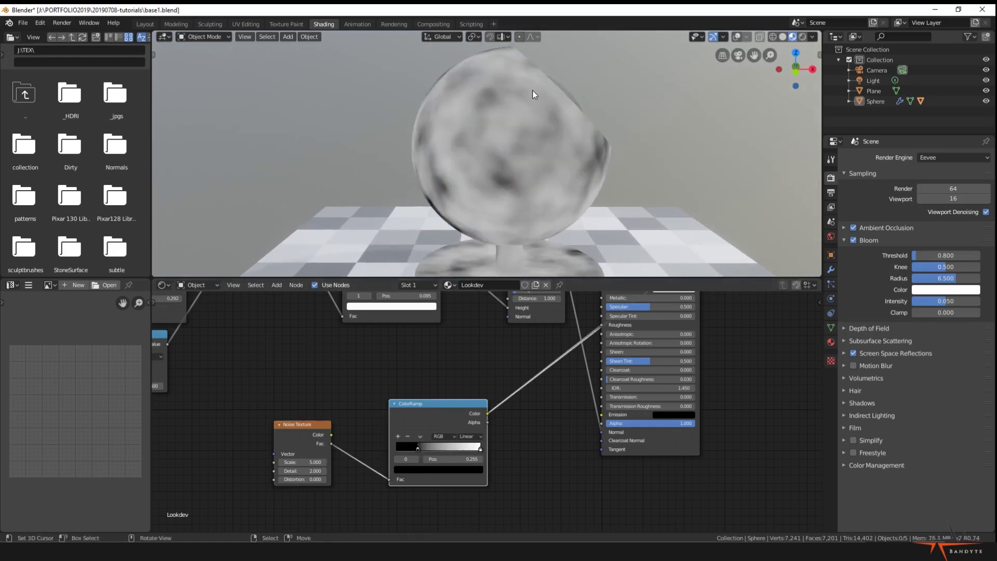
{"action": "middle_click_drag", "start_coordinate": [502, 169], "coordinate": [540, 173]}
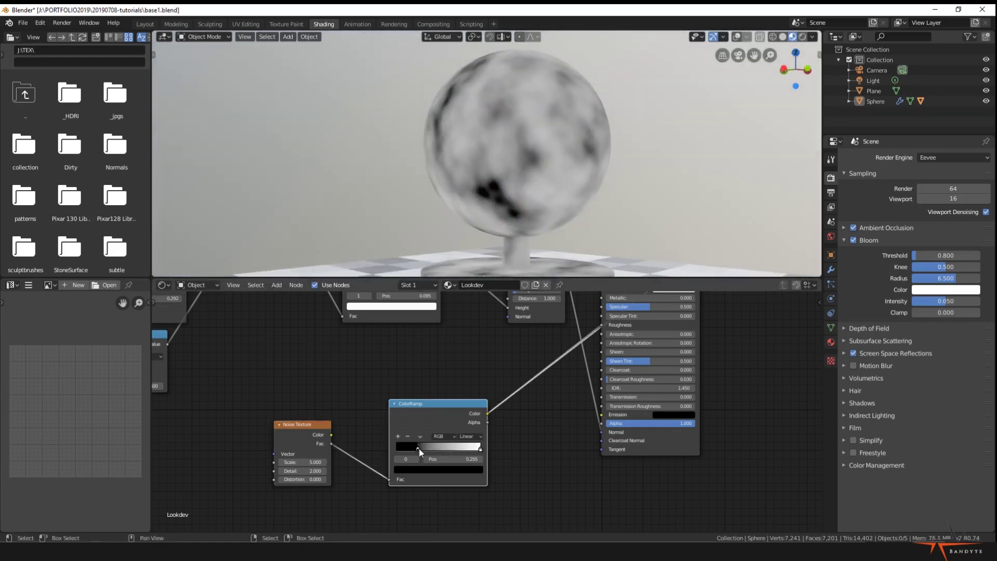
{"action": "left_click_drag", "start_coordinate": [419, 449], "coordinate": [416, 449]}
{"action": "middle_click_drag", "start_coordinate": [581, 135], "coordinate": [519, 156]}
Move the roughness ColorRamp's white stop to position 0.718 and check the mask around the sphere
{"action": "left_click", "coordinate": [479, 450]}
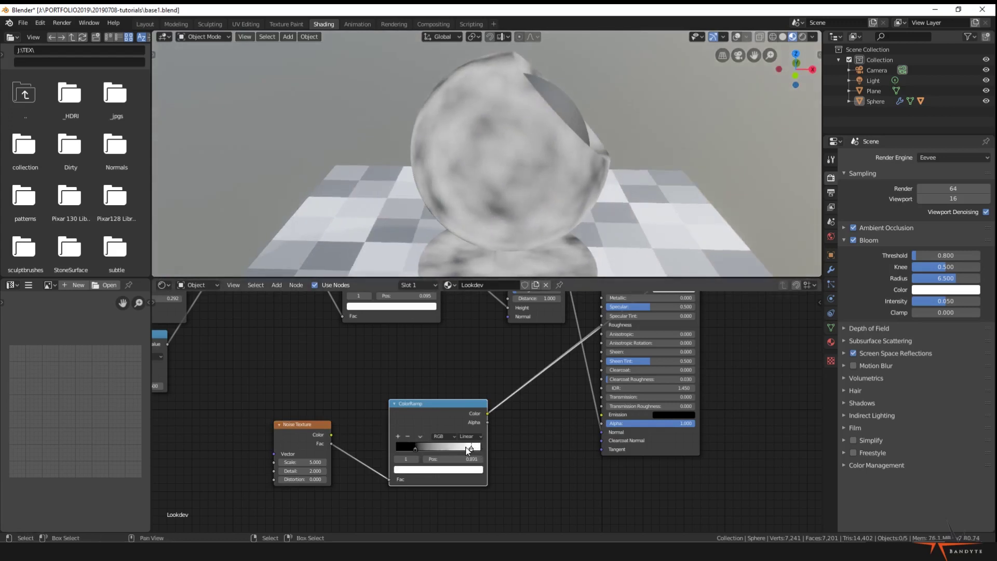
{"action": "mouse_move", "coordinate": [467, 450]}
{"action": "left_mouse_down"}
{"action": "mouse_move", "coordinate": [443, 448]}
{"action": "mouse_move", "coordinate": [455, 451]}
{"action": "left_mouse_up"}
{"action": "middle_click_drag", "start_coordinate": [520, 149], "coordinate": [438, 123]}
{"action": "scroll", "coordinate": [453, 186], "scroll_direction": "down", "scroll_amount": 1}
{"action": "middle_click_drag", "start_coordinate": [454, 187], "coordinate": [531, 170], "text": "shift"}
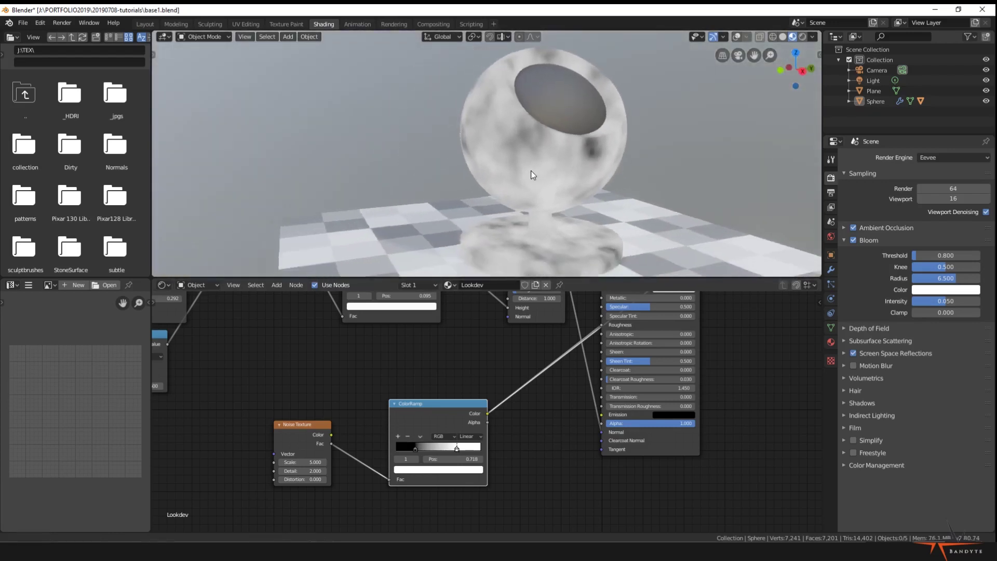
{"action": "middle_click_drag", "start_coordinate": [392, 411], "coordinate": [408, 421]}
{"action": "middle_click_drag", "start_coordinate": [566, 177], "coordinate": [503, 191]}
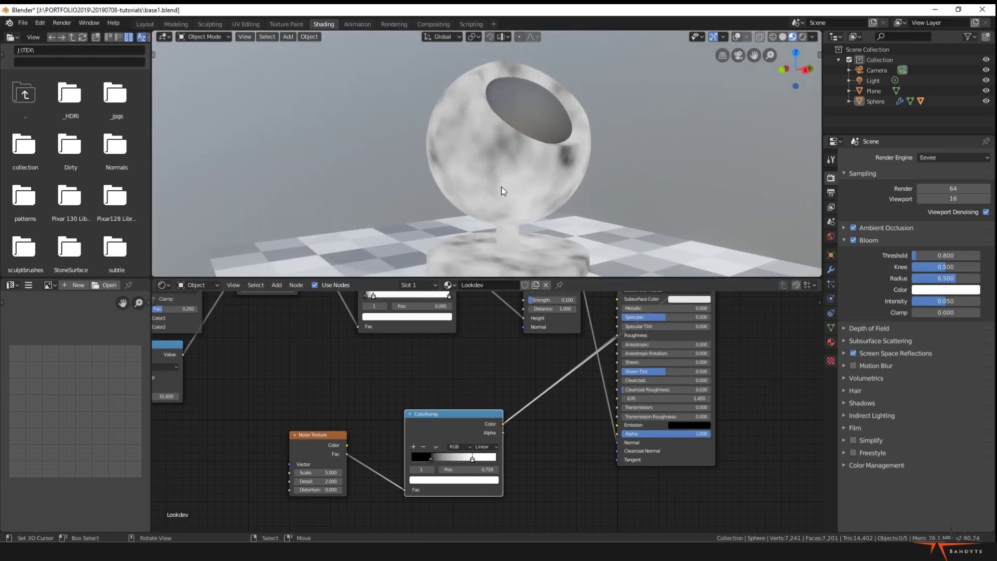
{"action": "middle_click_drag", "start_coordinate": [468, 197], "coordinate": [498, 202]}
Add Texture Coordinate and Mapping nodes to the roughness Noise Texture and move them away, leaving a gap before it
{"action": "middle_click_drag", "start_coordinate": [330, 382], "coordinate": [409, 353]}
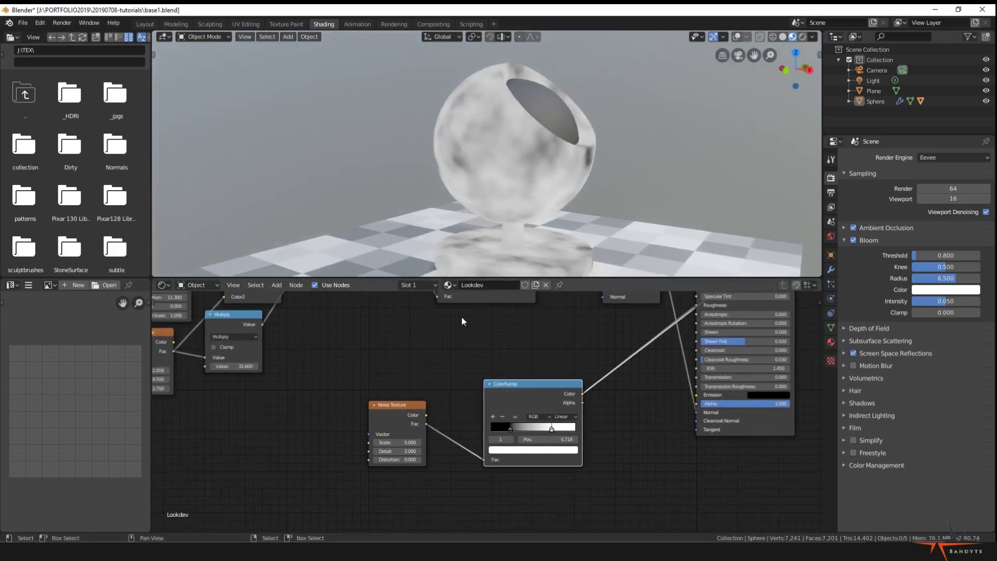
{"action": "middle_click_drag", "start_coordinate": [461, 316], "coordinate": [537, 306]}
{"action": "scroll", "coordinate": [465, 382], "scroll_direction": "down", "scroll_amount": 5}
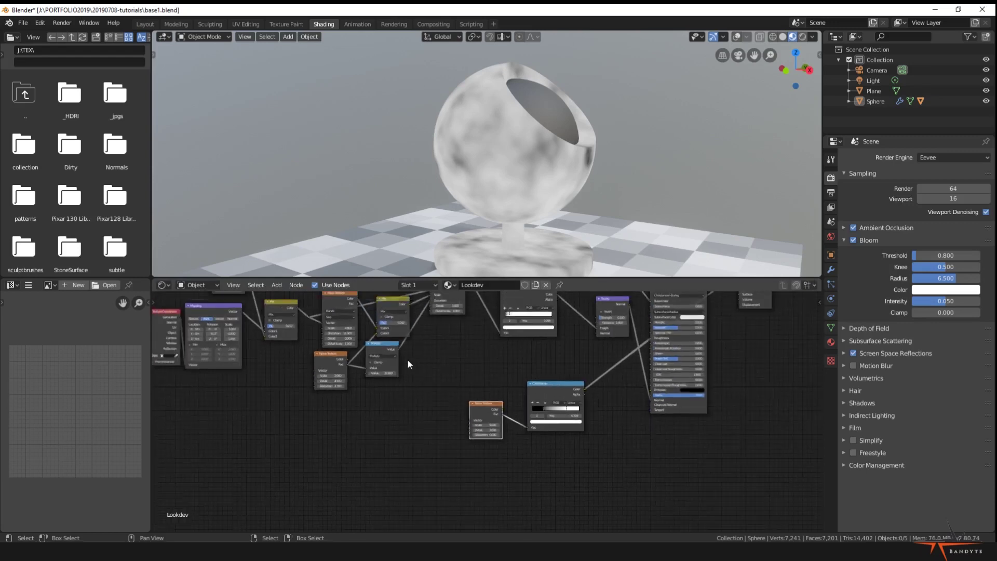
{"action": "scroll", "coordinate": [451, 382], "scroll_direction": "up", "scroll_amount": 2}
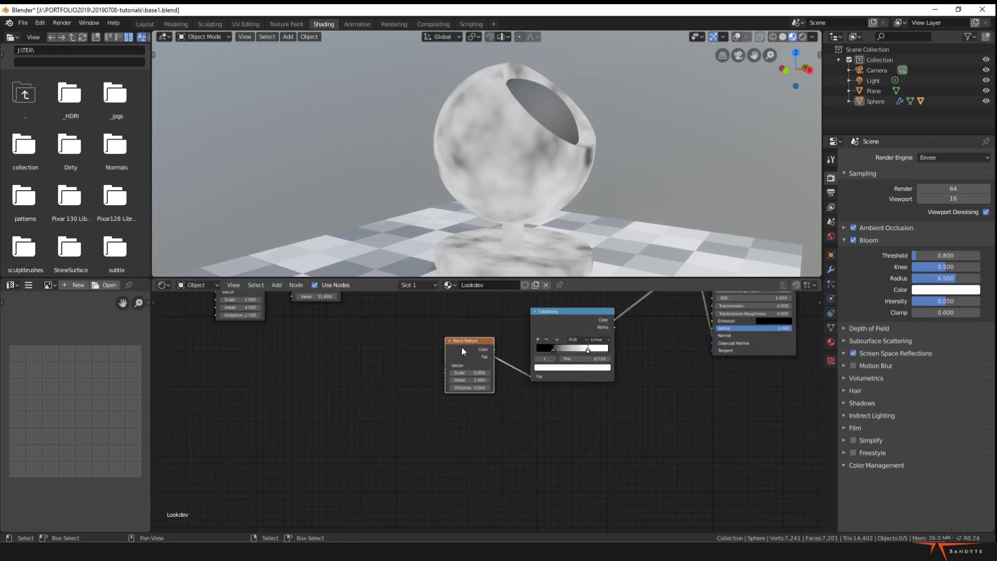
{"action": "key", "text": "ctrl+t"}
{"action": "middle_click_drag", "start_coordinate": [419, 296], "coordinate": [435, 314]}
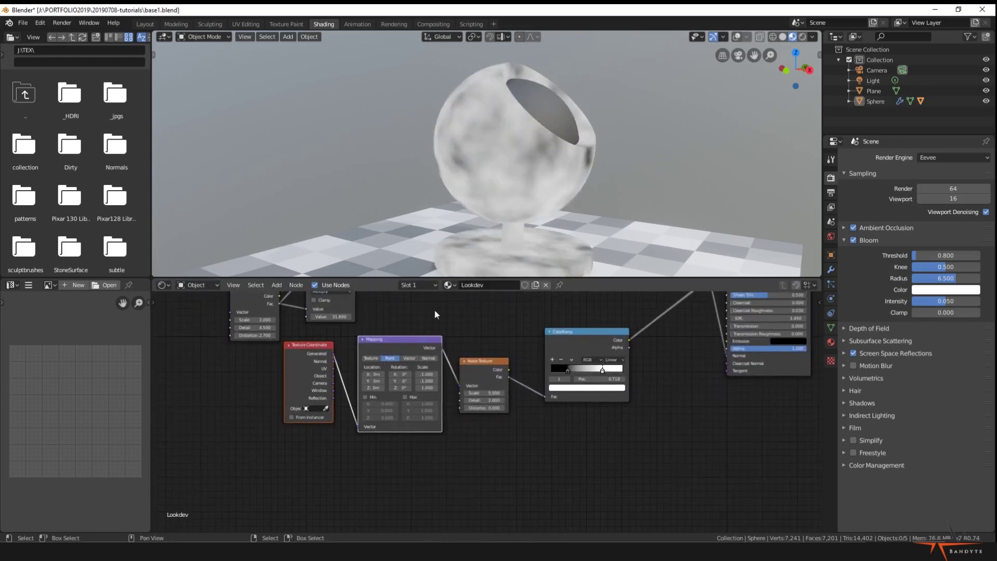
{"action": "middle_click_drag", "start_coordinate": [357, 318], "coordinate": [399, 332]}
{"action": "key", "text": "g"}
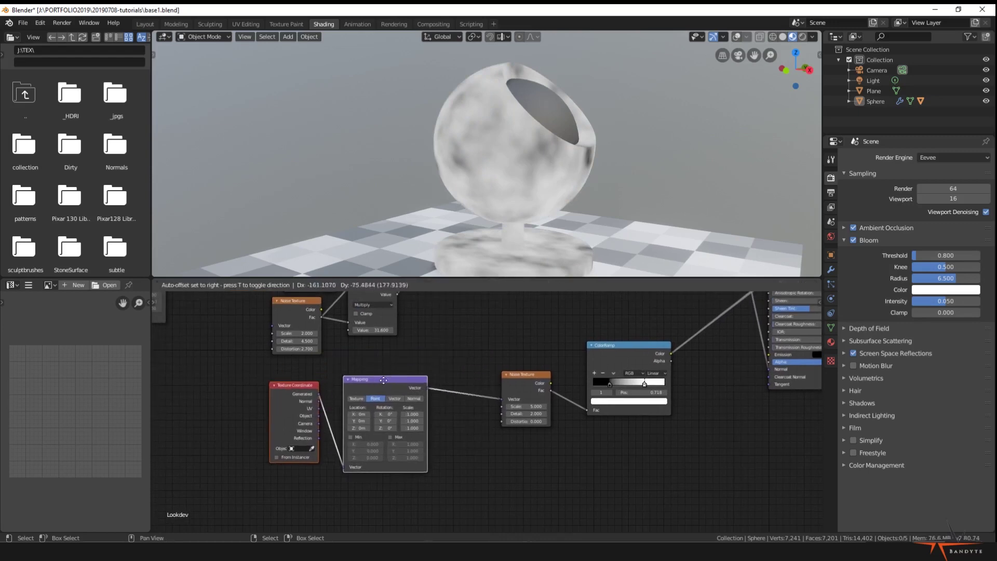
{"action": "left_click", "coordinate": [317, 374]}
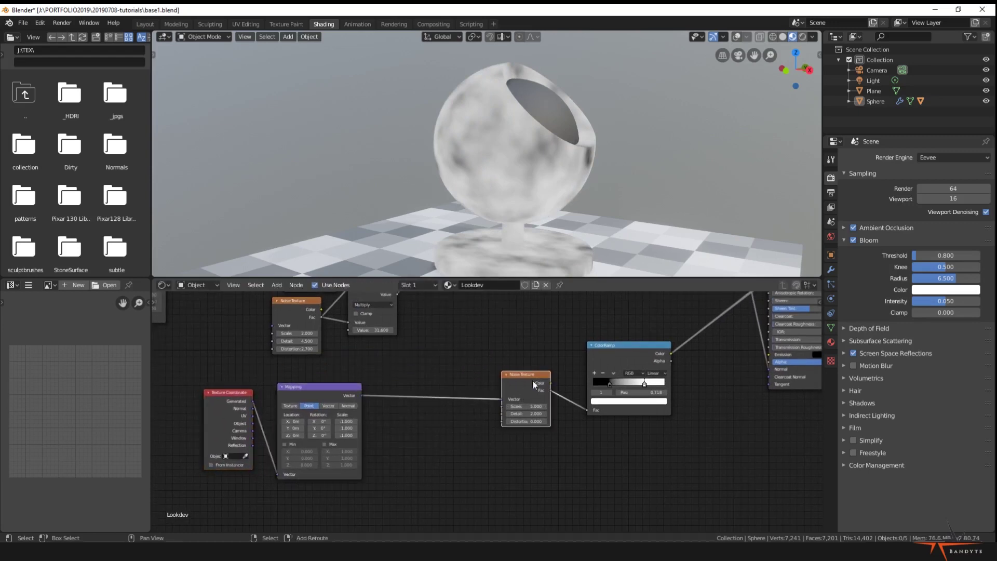
Duplicate the roughness Noise Texture and place the copy below the Mapping node
{"action": "key", "text": "shift+d"}
{"action": "left_click", "coordinate": [347, 502]}
{"action": "middle_click_drag", "start_coordinate": [400, 441], "coordinate": [399, 398]}
Mix the Mapping vector with the copied noise's Color through an expanded Mix node feeding the original noise's Vector
{"action": "left_click", "coordinate": [322, 351]}
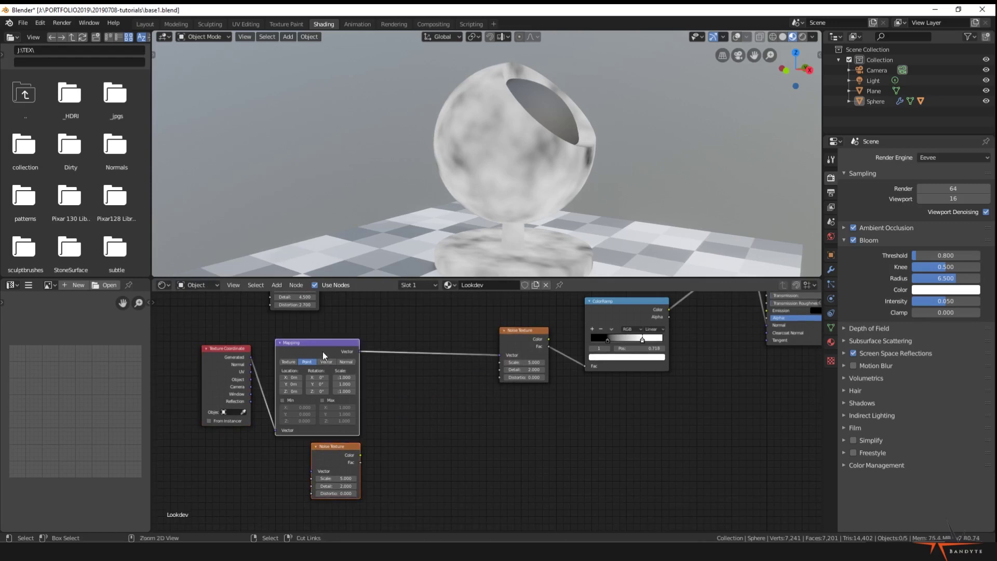
{"action": "key", "text": "ctrl+KP_0"}
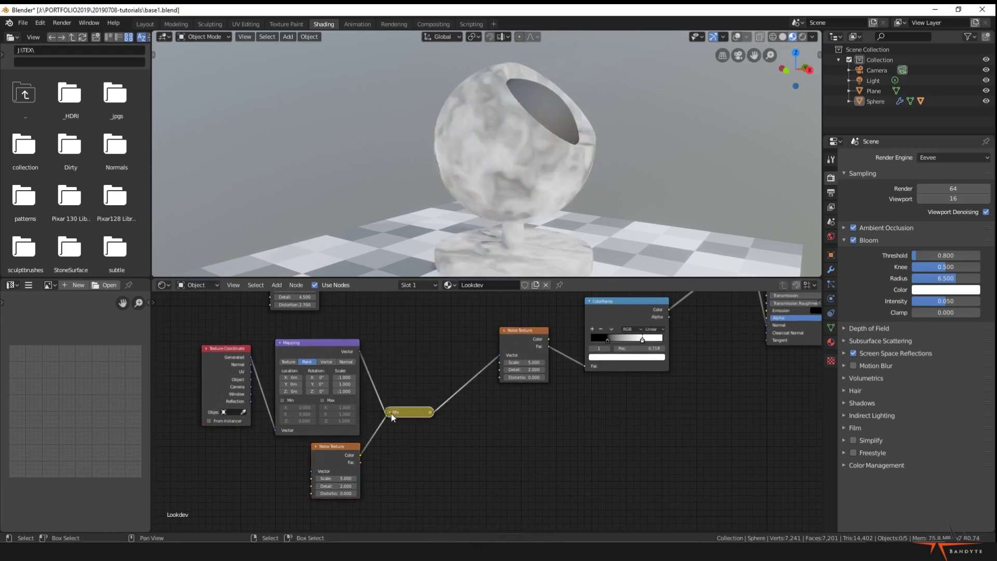
{"action": "left_click", "coordinate": [391, 413]}
{"action": "left_click_drag", "start_coordinate": [394, 412], "coordinate": [393, 378]}
Set the Detail of the Noise Texture feeding the Mix node's Color2 to 0.600
{"action": "middle_click_drag", "start_coordinate": [504, 206], "coordinate": [597, 203]}
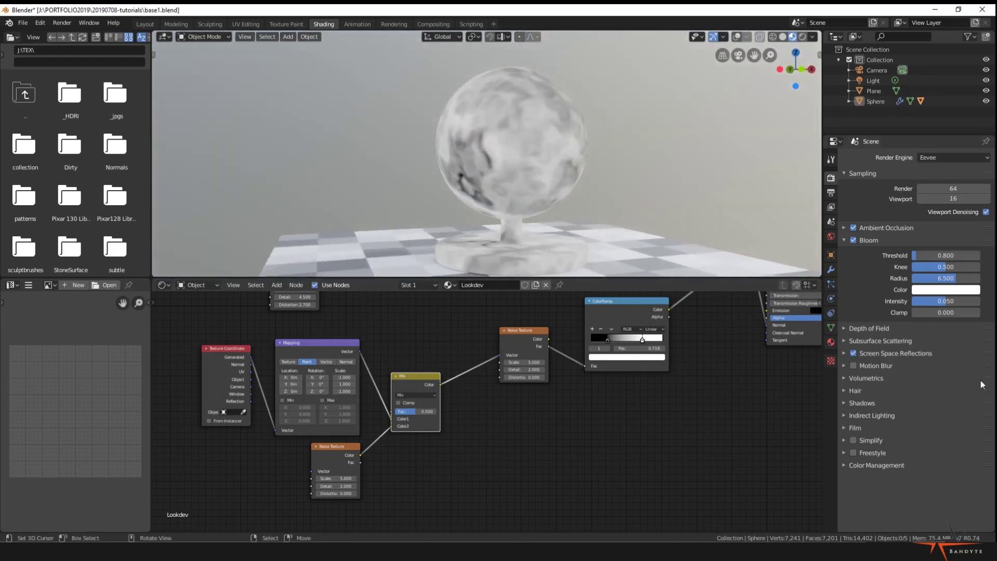
{"action": "scroll", "coordinate": [377, 441], "scroll_direction": "up", "scroll_amount": 1}
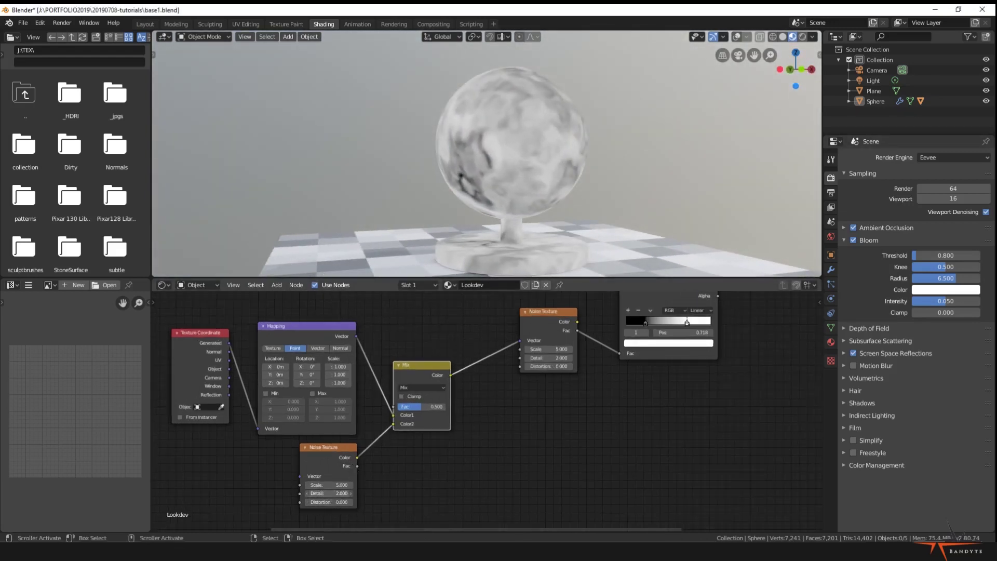
{"action": "left_click", "coordinate": [307, 493]}
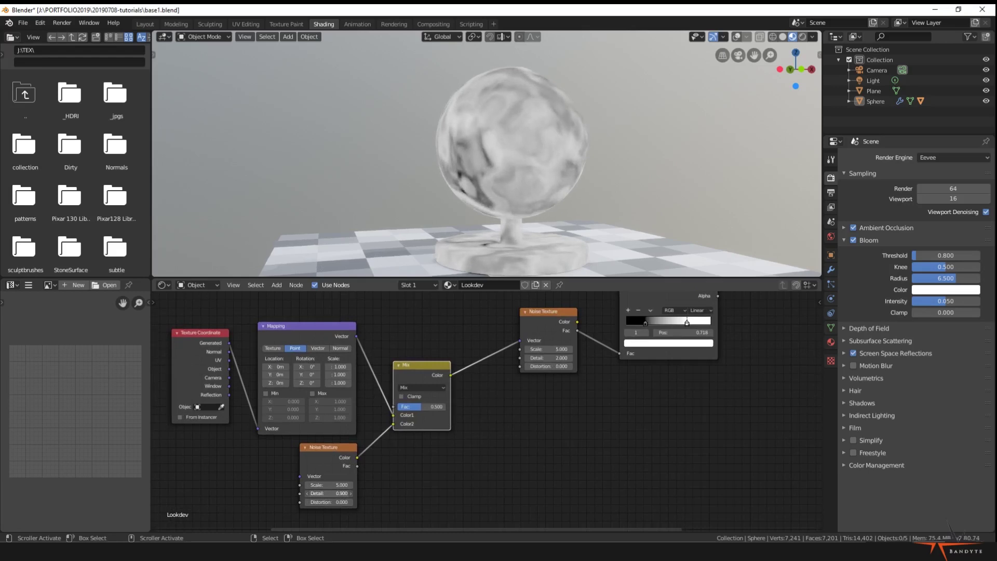
{"action": "left_click_drag", "start_coordinate": [329, 494], "coordinate": [323, 493]}
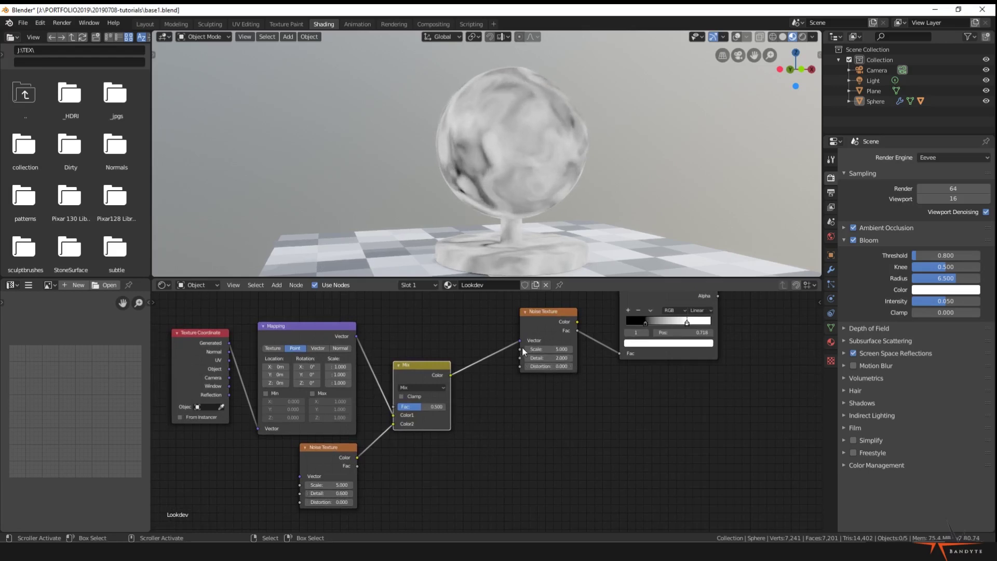
{"action": "middle_click_drag", "start_coordinate": [377, 438], "coordinate": [457, 441]}
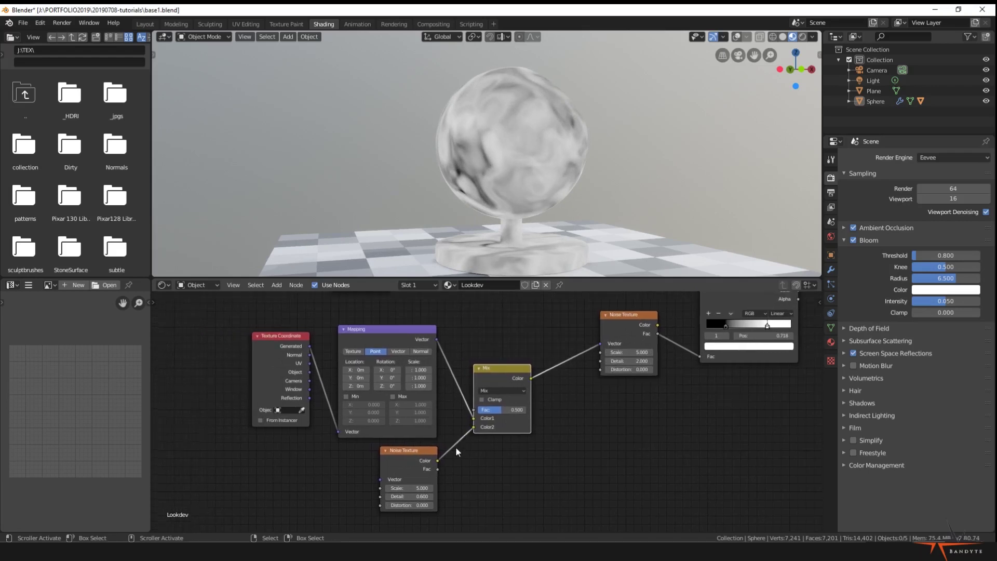
Add a Value node and connect it to the Scale inputs of both roughness Noise Textures
{"action": "key", "text": "shift+a"}
{"action": "mouse_move", "coordinate": [224, 399]}
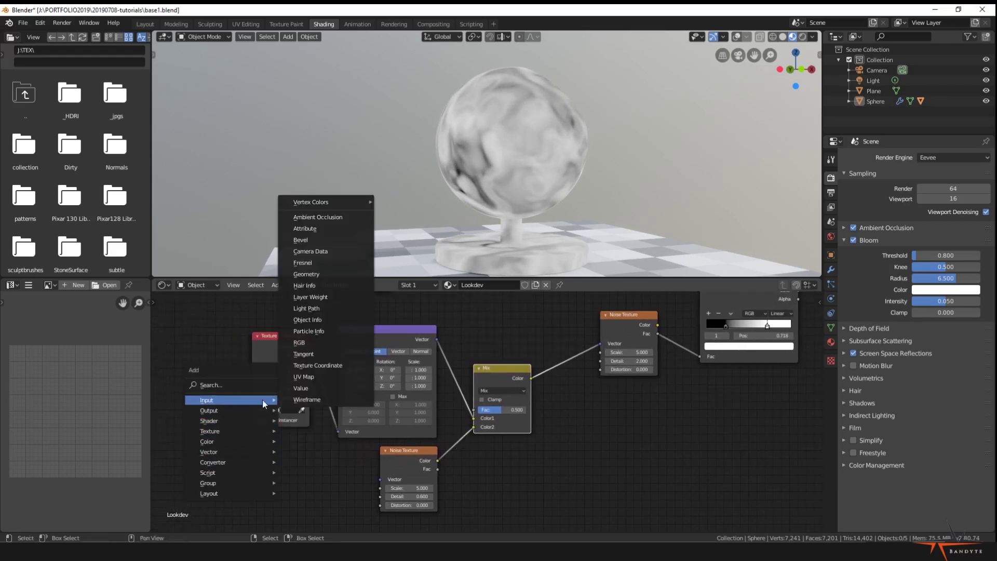
{"action": "left_click", "coordinate": [332, 389]}
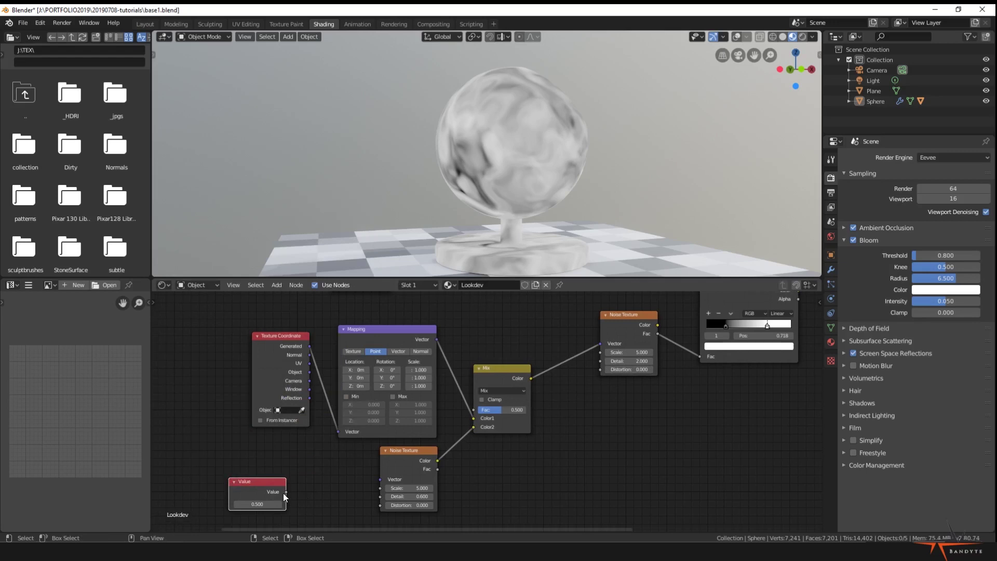
{"action": "left_click_drag", "start_coordinate": [286, 491], "coordinate": [381, 490]}
{"action": "left_click_drag", "start_coordinate": [285, 492], "coordinate": [600, 353]}
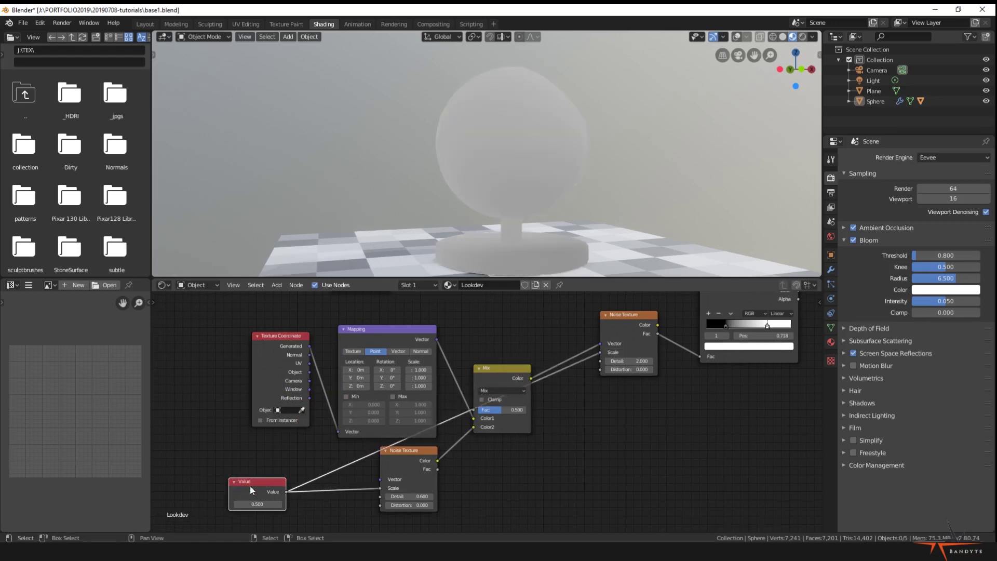
Enter 4.7 in the Value node shared by both noise scales, and fine-tune it for a denser pattern
{"action": "left_click", "coordinate": [254, 504]}
{"action": "type", "text": "4.7"}
{"action": "key", "text": "Return"}
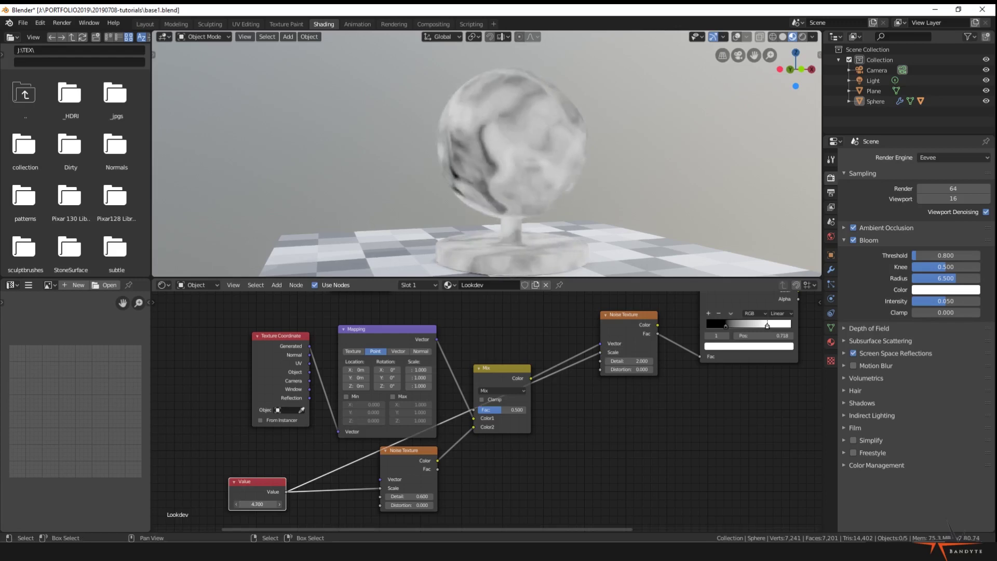
{"action": "mouse_move", "coordinate": [258, 503]}
{"action": "left_mouse_down"}
{"action": "mouse_move", "coordinate": [285, 503]}
{"action": "mouse_move", "coordinate": [250, 502]}
{"action": "left_mouse_up"}
Insert a Math node between the roughness ColorRamp and the Principled BSDF's Roughness, and set its operation to Divide
{"action": "scroll", "coordinate": [516, 414], "scroll_direction": "down", "scroll_amount": 2}
{"action": "middle_click_drag", "start_coordinate": [640, 406], "coordinate": [415, 488]}
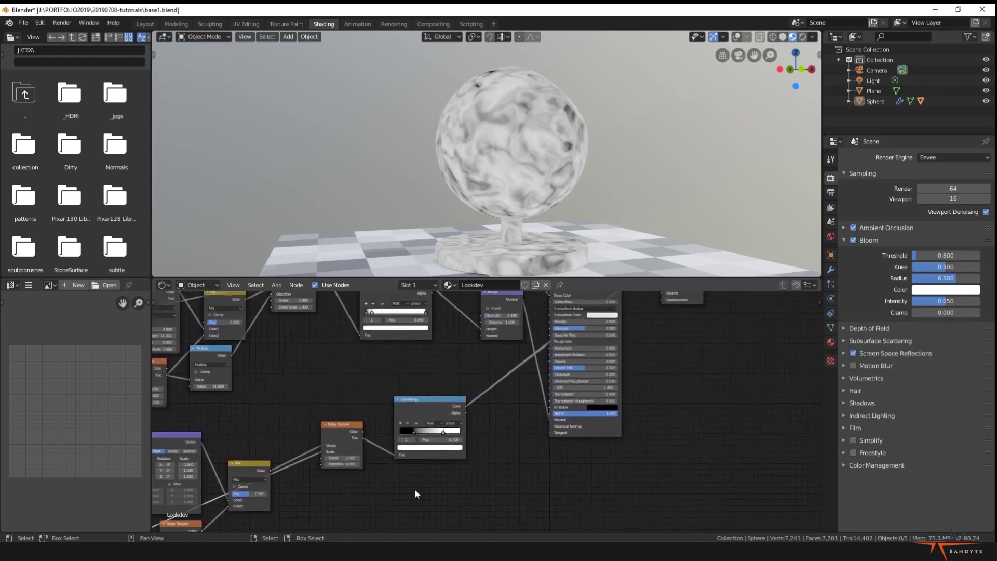
{"action": "scroll", "coordinate": [495, 414], "scroll_direction": "up", "scroll_amount": 2}
{"action": "key", "text": "shift+a"}
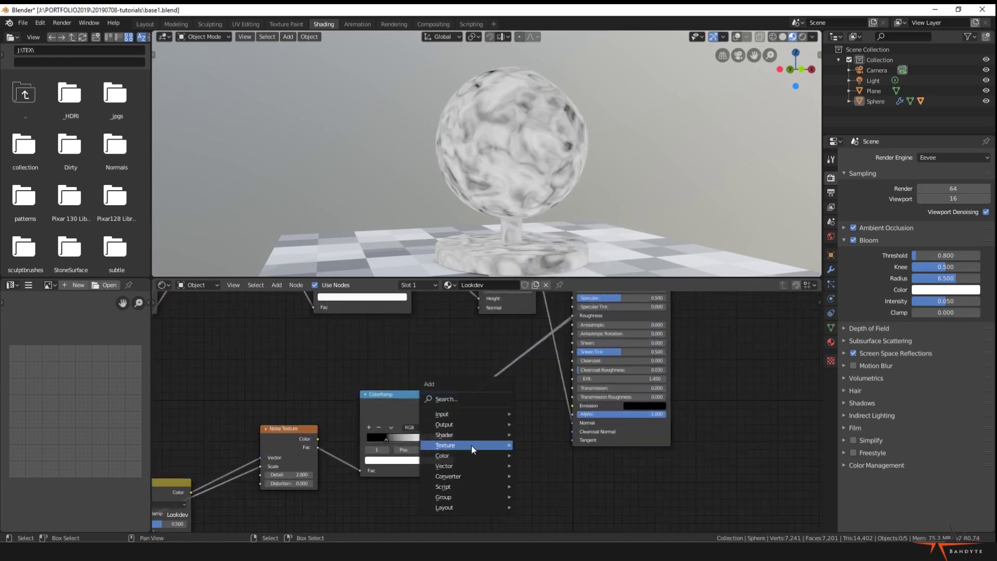
{"action": "mouse_move", "coordinate": [458, 476]}
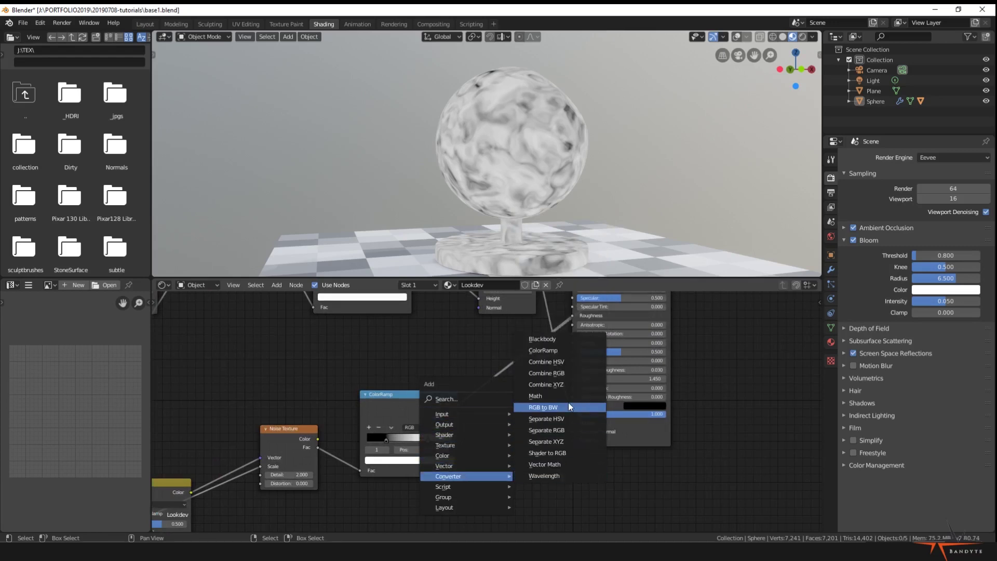
{"action": "left_click", "coordinate": [540, 407]}
{"action": "left_click", "coordinate": [491, 382]}
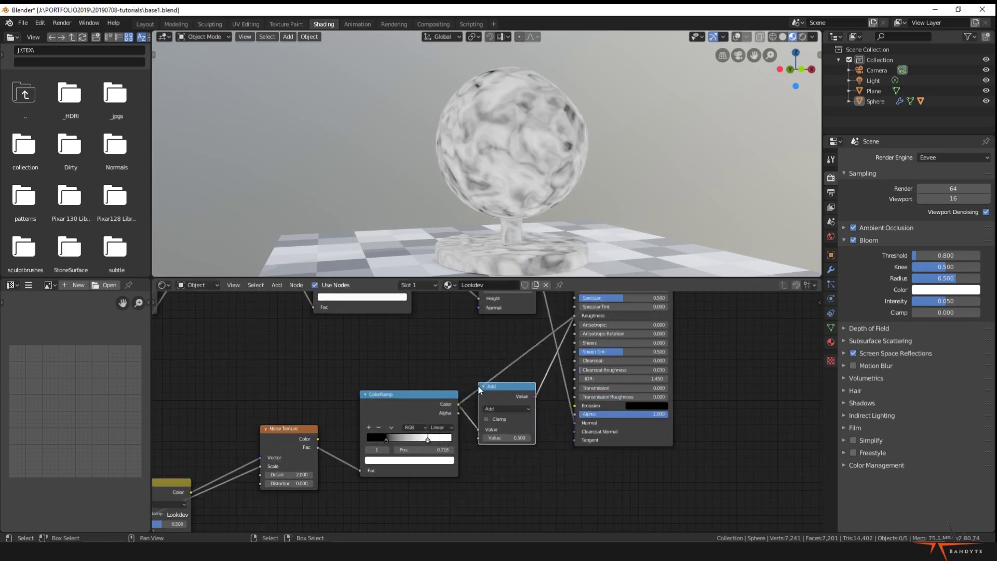
{"action": "left_click", "coordinate": [522, 410]}
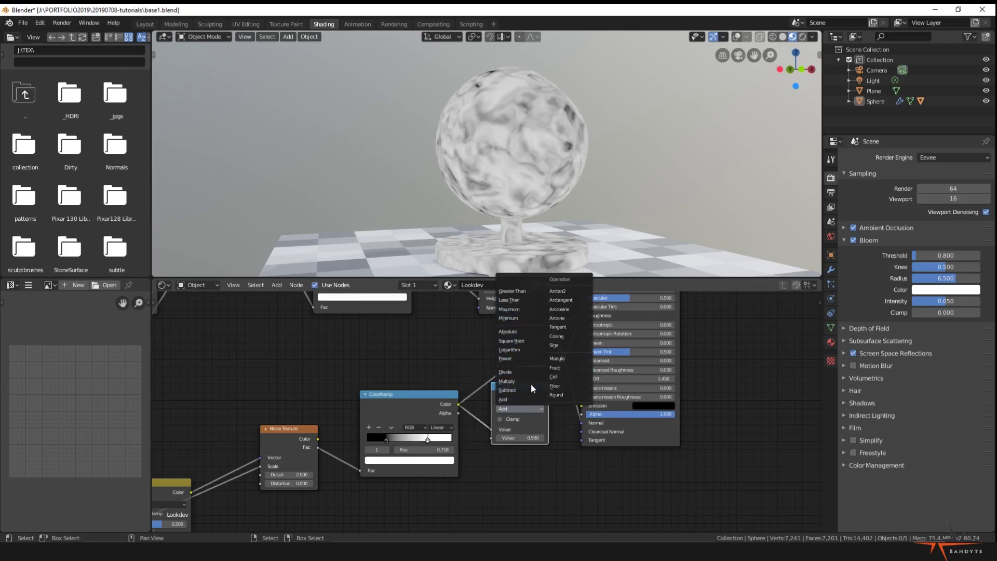
{"action": "left_click", "coordinate": [518, 372]}
Switch the material preview from the roughness ColorRamp back to the Principled BSDF shader
{"action": "middle_click_drag", "start_coordinate": [548, 463], "coordinate": [476, 491]}
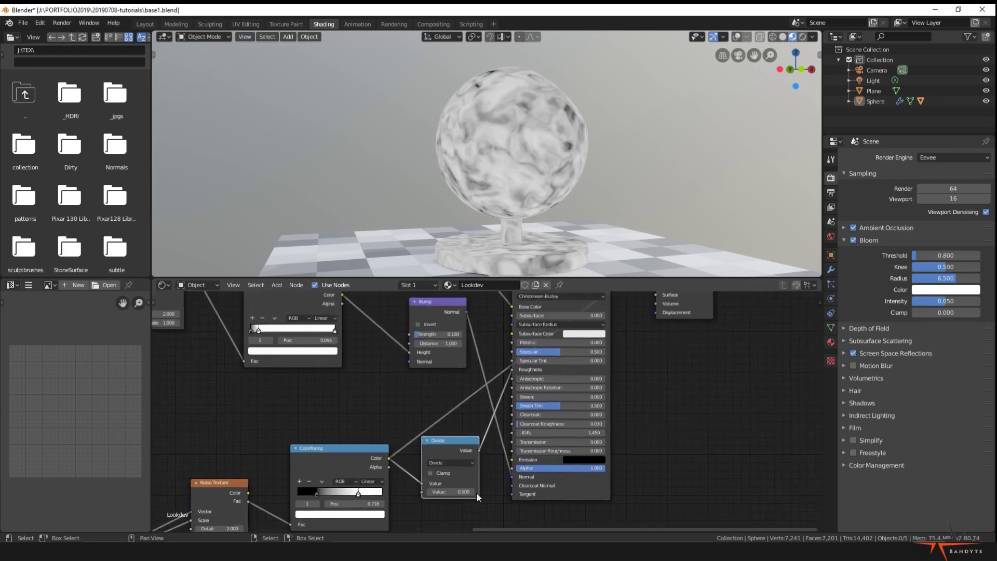
{"action": "middle_click_drag", "start_coordinate": [512, 433], "coordinate": [427, 494]}
{"action": "middle_click_drag", "start_coordinate": [345, 484], "coordinate": [368, 428]}
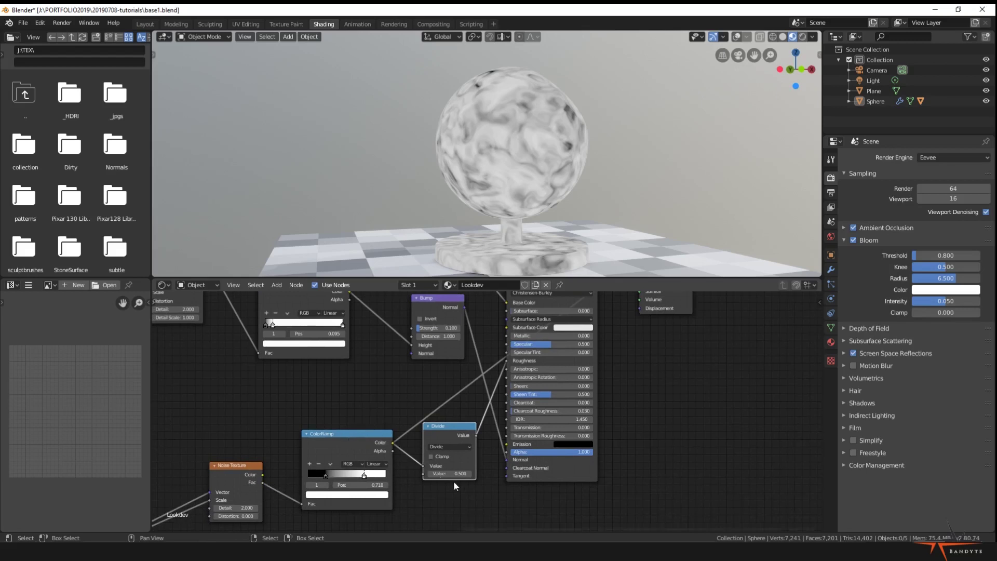
{"action": "middle_click_drag", "start_coordinate": [471, 473], "coordinate": [457, 490]}
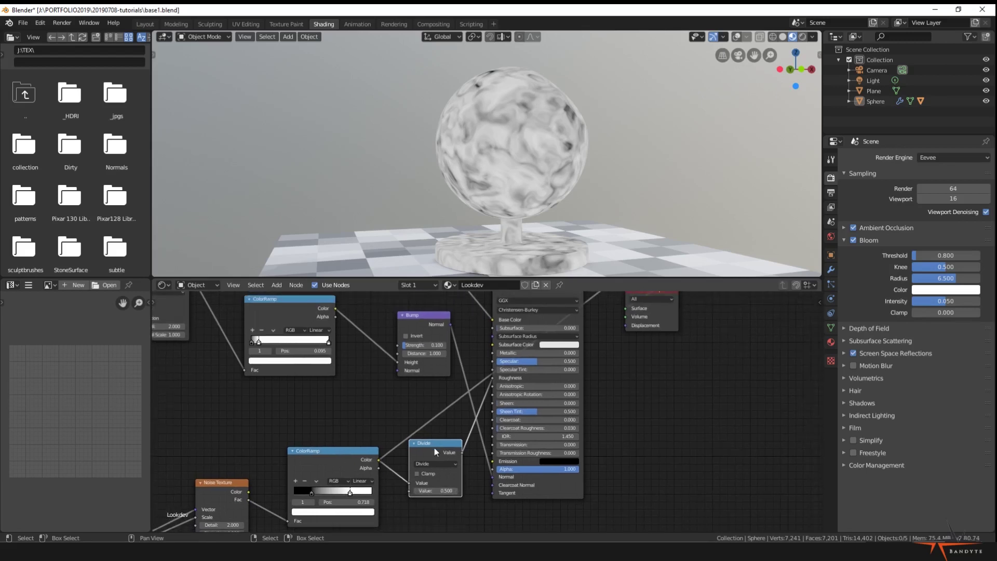
{"action": "middle_click_drag", "start_coordinate": [486, 403], "coordinate": [428, 452]}
{"action": "left_click", "coordinate": [472, 332], "text": "ctrl+shift"}
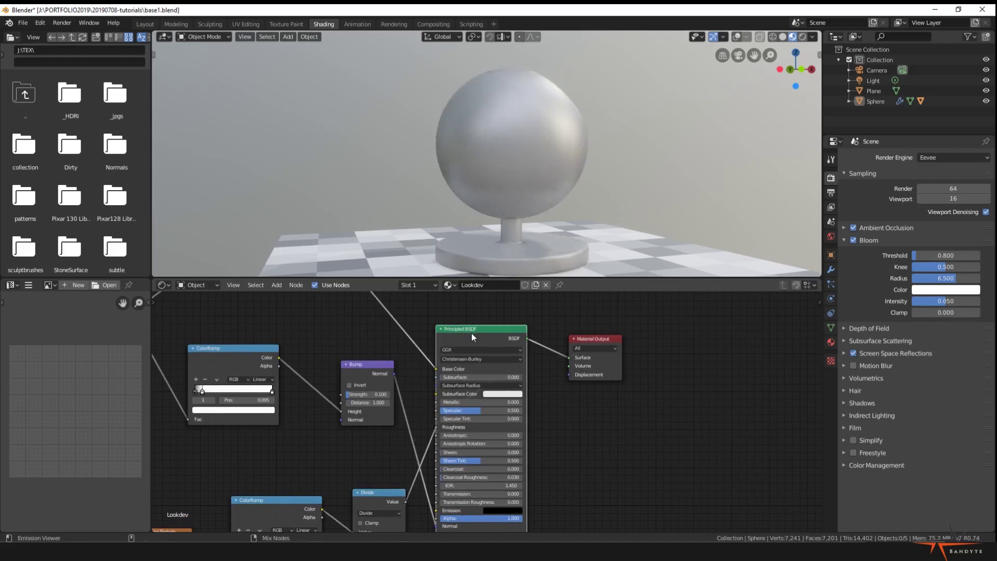
Set the divisor of the roughness Divide node to 1.500
{"action": "middle_click_drag", "start_coordinate": [592, 431], "coordinate": [677, 312]}
{"action": "scroll", "coordinate": [456, 447], "scroll_direction": "up", "scroll_amount": 1}
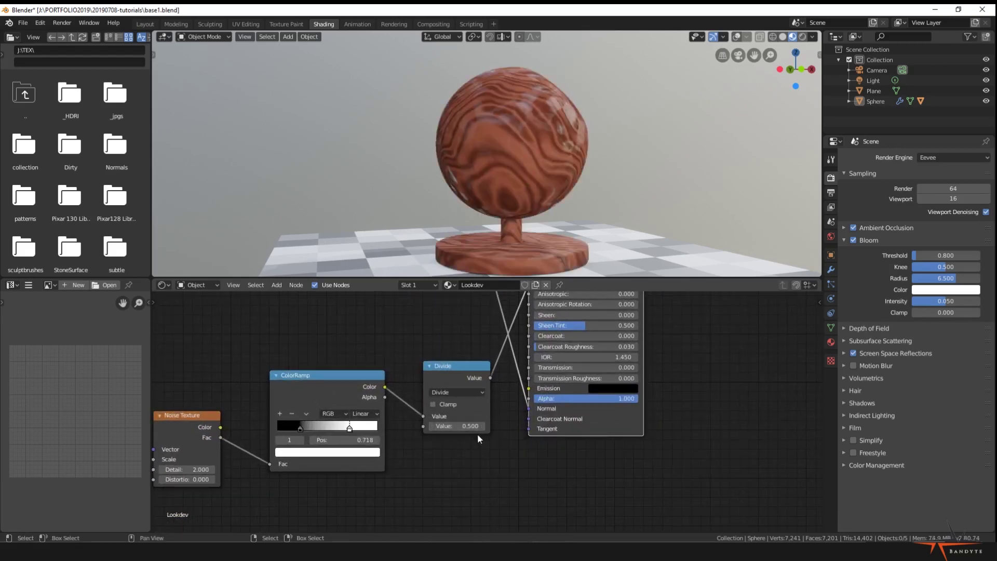
{"action": "scroll", "coordinate": [476, 434], "scroll_direction": "up", "scroll_amount": 2}
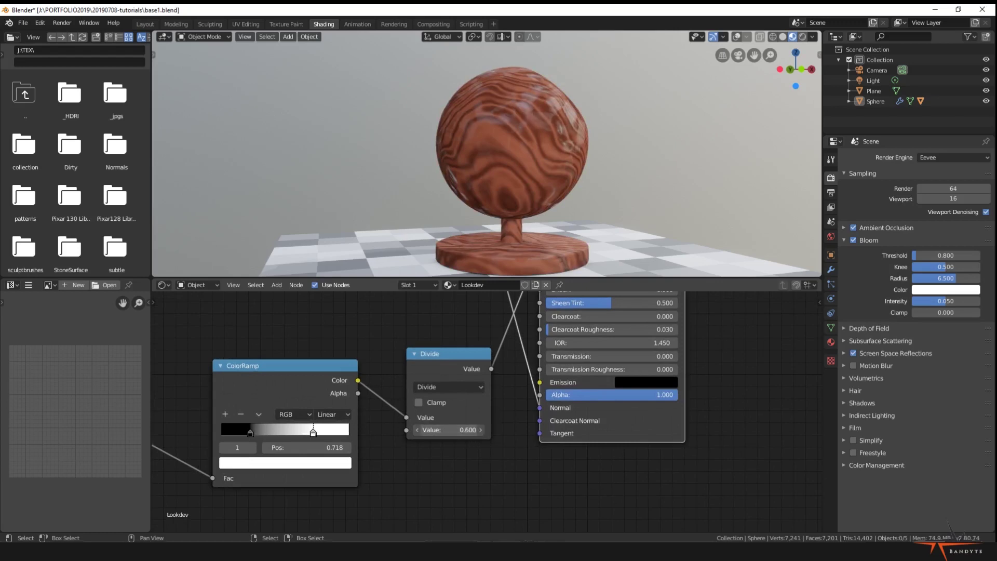
{"action": "mouse_move", "coordinate": [449, 430]}
{"action": "left_mouse_down"}
{"action": "mouse_move", "coordinate": [481, 430]}
{"action": "mouse_move", "coordinate": [445, 430]}
{"action": "mouse_move", "coordinate": [466, 430]}
{"action": "left_mouse_up"}
{"action": "middle_click_drag", "start_coordinate": [462, 444], "coordinate": [477, 451]}
{"action": "mouse_move", "coordinate": [459, 437]}
{"action": "left_mouse_down"}
{"action": "mouse_move", "coordinate": [498, 437]}
{"action": "mouse_move", "coordinate": [460, 438]}
{"action": "mouse_move", "coordinate": [471, 437]}
{"action": "left_mouse_up"}
{"action": "middle_click_drag", "start_coordinate": [471, 458], "coordinate": [537, 455]}
{"action": "scroll", "coordinate": [536, 455], "scroll_direction": "up", "scroll_amount": 2}
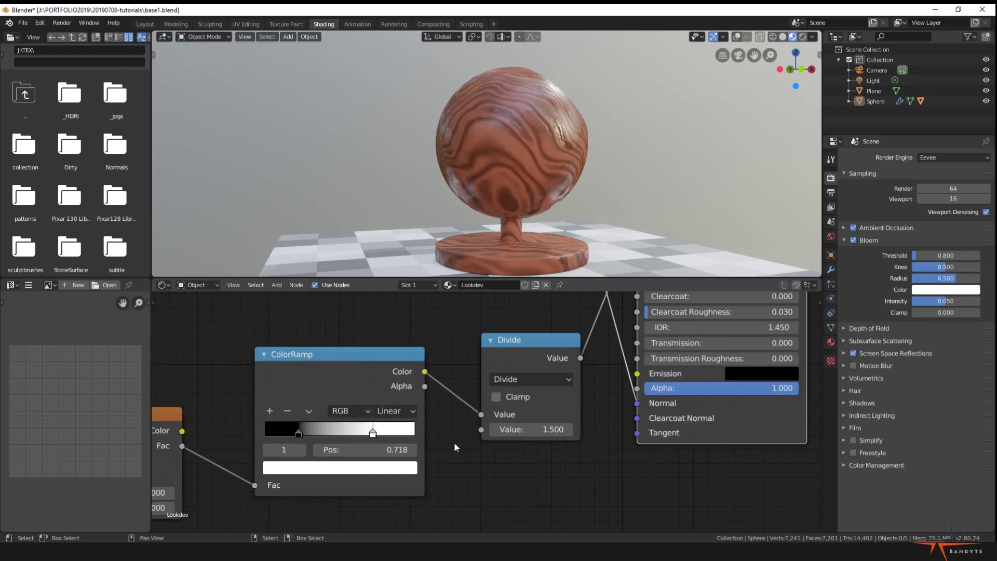
Lighten the black stop of the roughness ColorRamp to a medium grey
{"action": "middle_click_drag", "start_coordinate": [454, 448], "coordinate": [436, 478]}
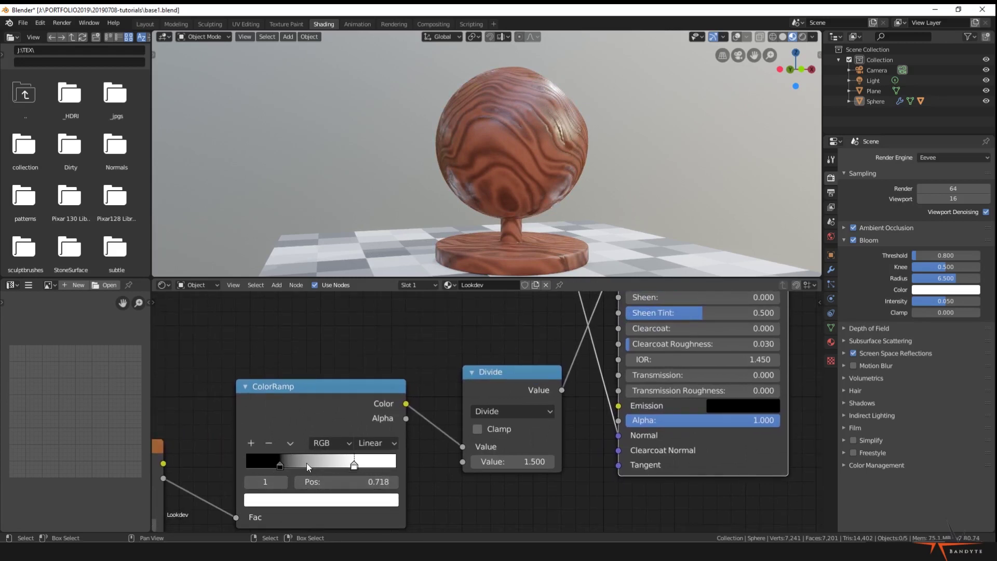
{"action": "scroll", "coordinate": [501, 390], "scroll_direction": "down", "scroll_amount": 2}
{"action": "middle_click_drag", "start_coordinate": [501, 391], "coordinate": [388, 441]}
{"action": "middle_click_drag", "start_coordinate": [360, 409], "coordinate": [426, 320]}
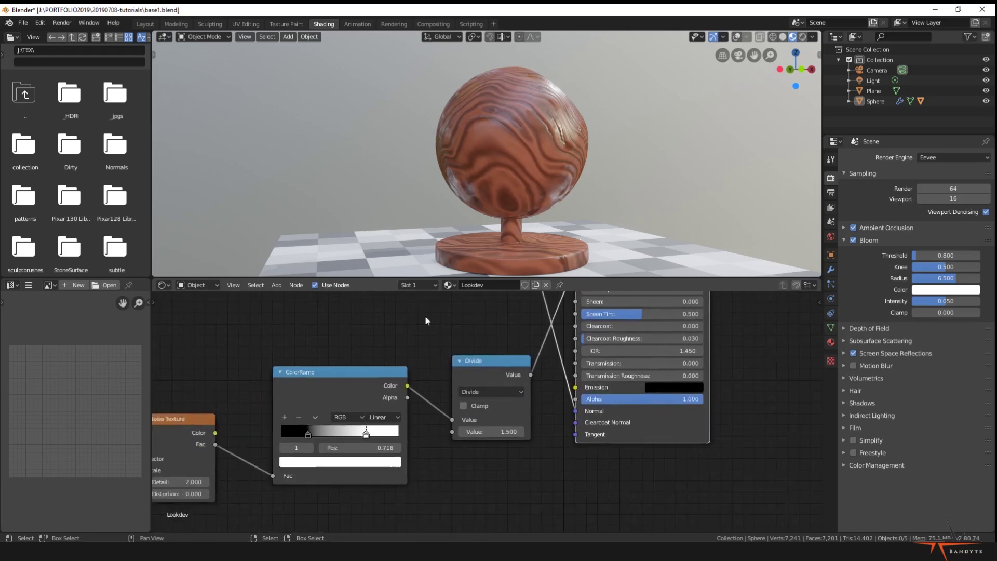
{"action": "scroll", "coordinate": [445, 451], "scroll_direction": "up", "scroll_amount": 5}
{"action": "middle_click_drag", "start_coordinate": [446, 467], "coordinate": [586, 455]}
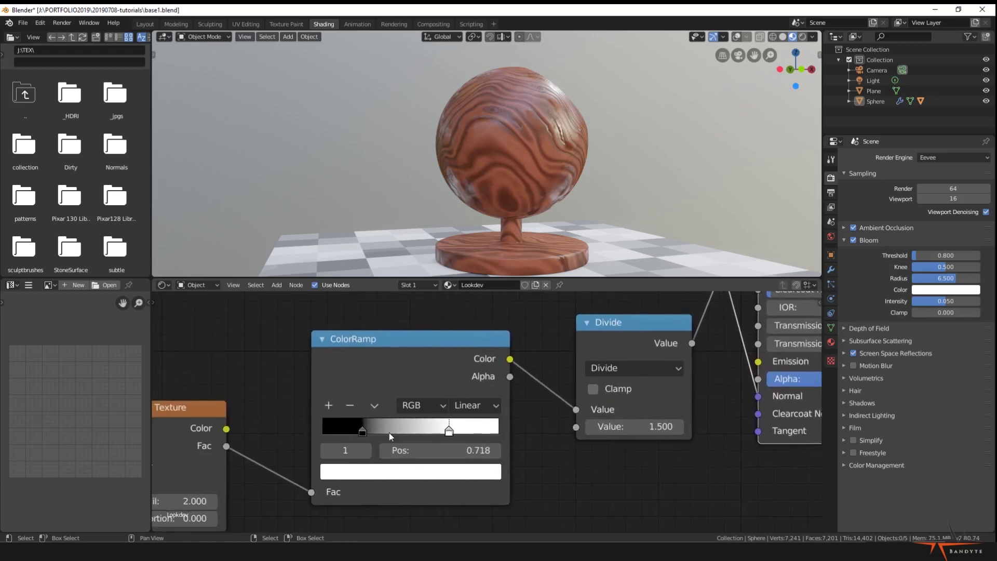
{"action": "left_click", "coordinate": [363, 430]}
{"action": "left_click", "coordinate": [387, 471]}
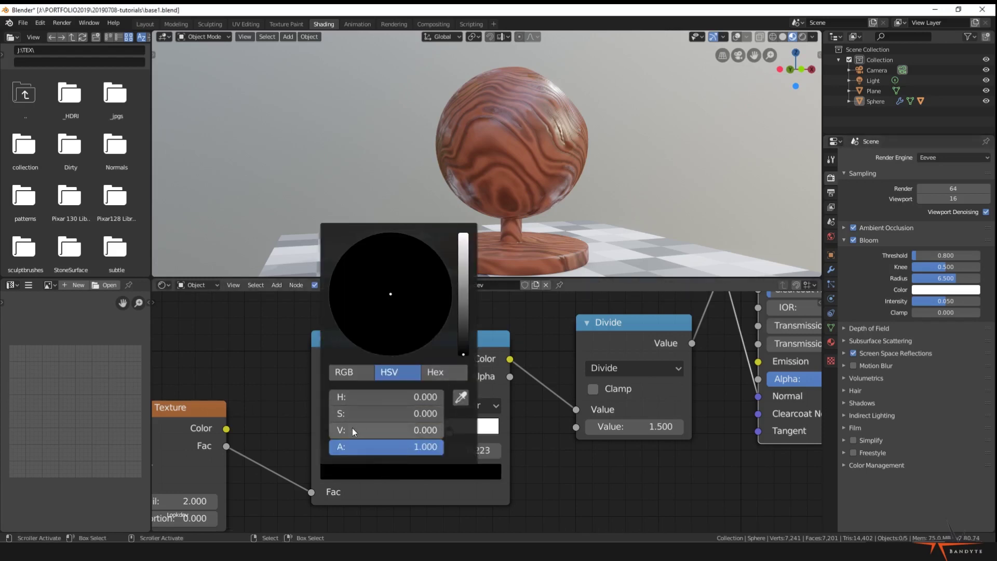
{"action": "left_click_drag", "start_coordinate": [352, 430], "coordinate": [389, 430]}
{"action": "left_click_drag", "start_coordinate": [464, 291], "coordinate": [464, 280]}
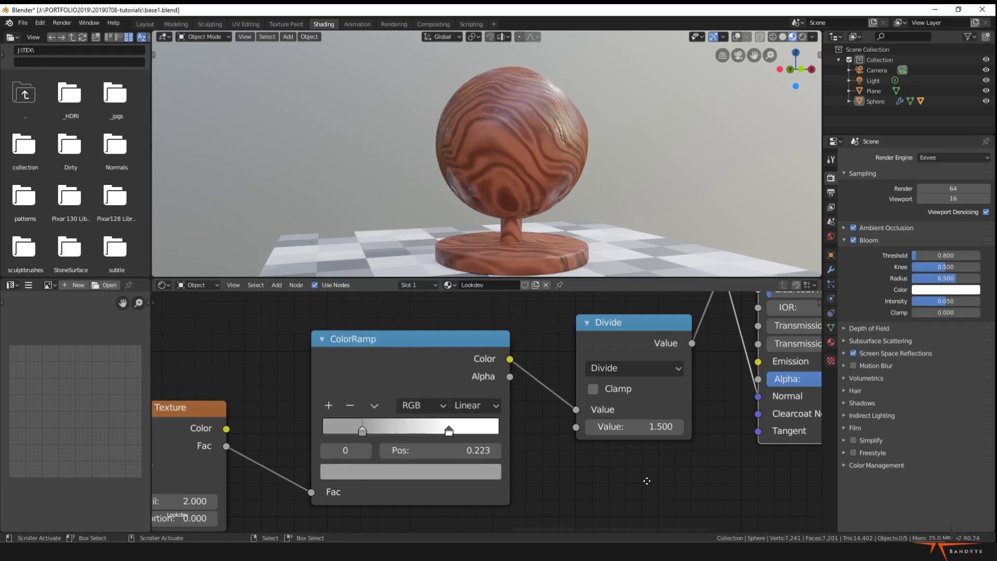
Raise the Divide node's divisor to 1.960 while checking the gloss on the sphere up close
{"action": "scroll", "coordinate": [684, 497], "scroll_direction": "down", "scroll_amount": 5}
{"action": "middle_click_drag", "start_coordinate": [685, 496], "coordinate": [503, 514]}
{"action": "scroll", "coordinate": [503, 514], "scroll_direction": "up", "scroll_amount": 3}
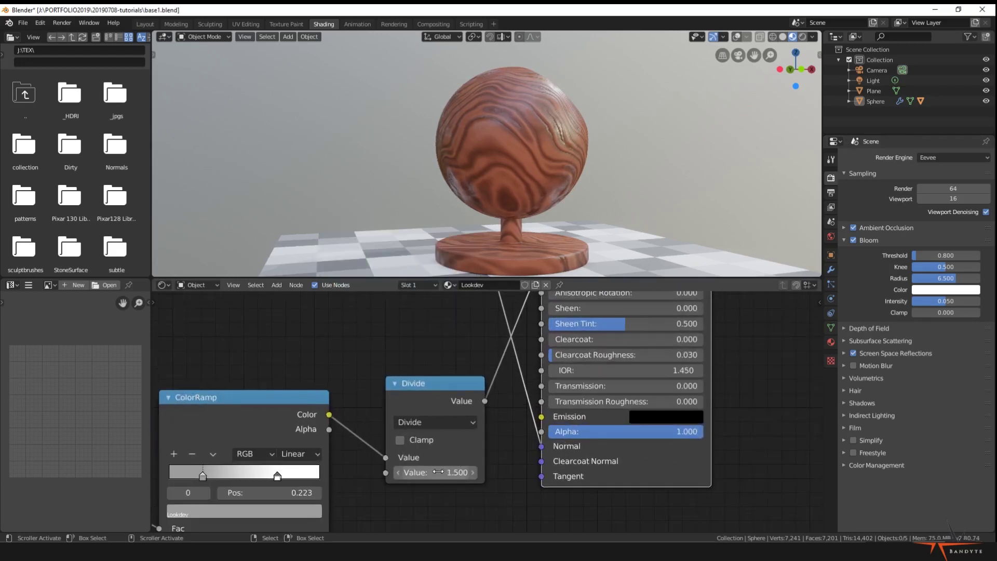
{"action": "mouse_move", "coordinate": [438, 471]}
{"action": "left_mouse_down"}
{"action": "mouse_move", "coordinate": [457, 472]}
{"action": "mouse_move", "coordinate": [403, 472]}
{"action": "mouse_move", "coordinate": [456, 471]}
{"action": "left_mouse_up"}
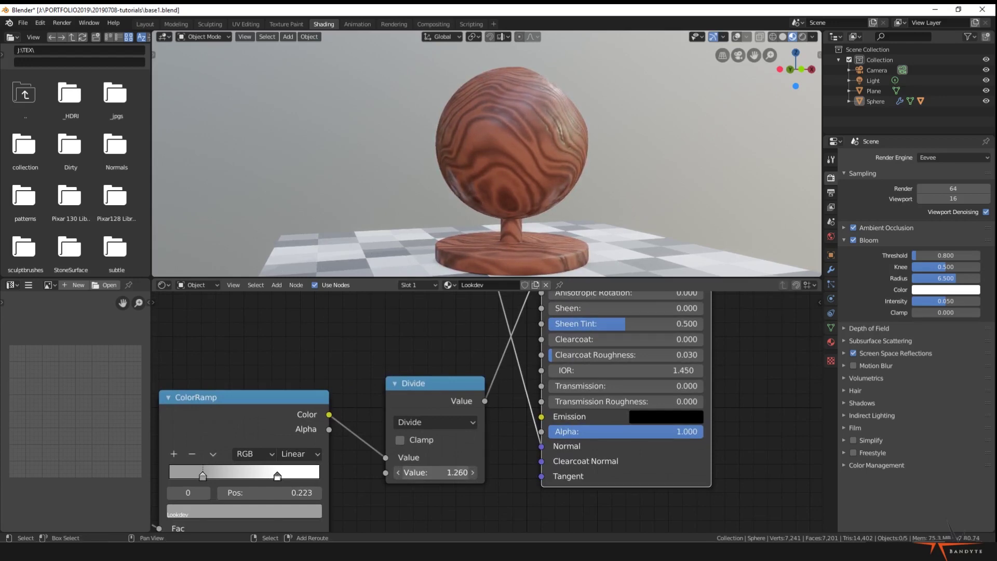
{"action": "middle_click_drag", "start_coordinate": [500, 135], "coordinate": [584, 137]}
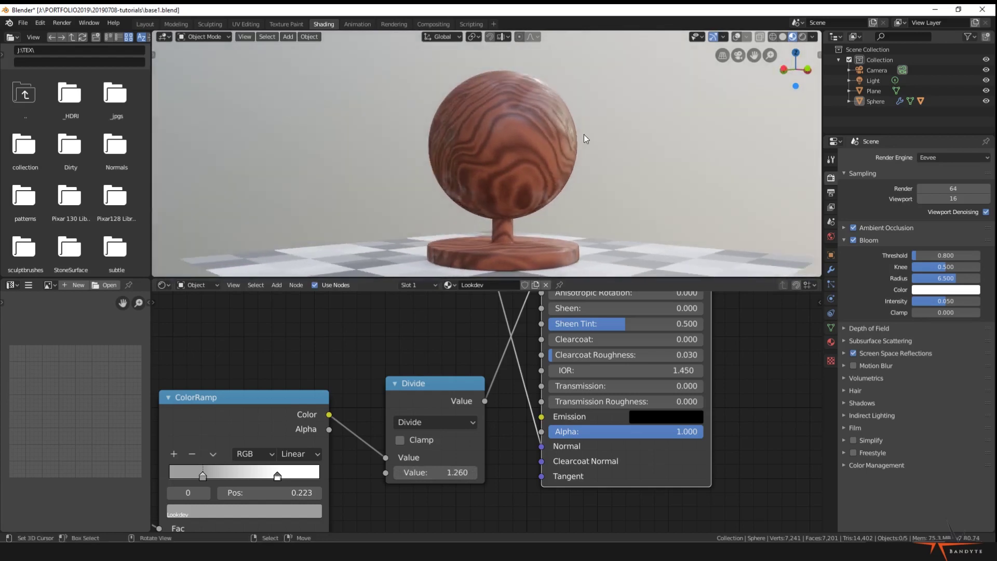
{"action": "scroll", "coordinate": [589, 138], "scroll_direction": "up", "scroll_amount": 6}
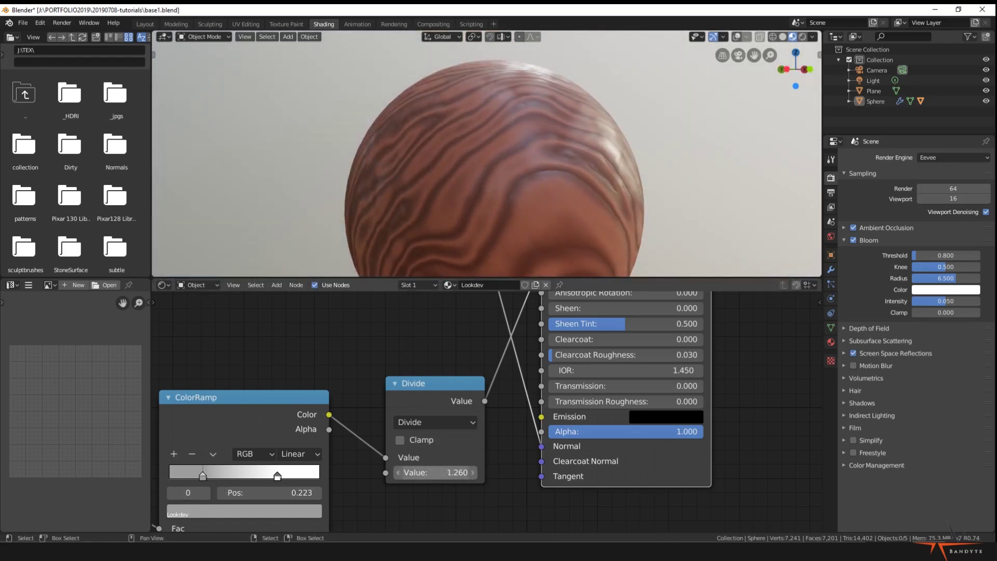
{"action": "left_click_drag", "start_coordinate": [457, 473], "coordinate": [493, 472]}
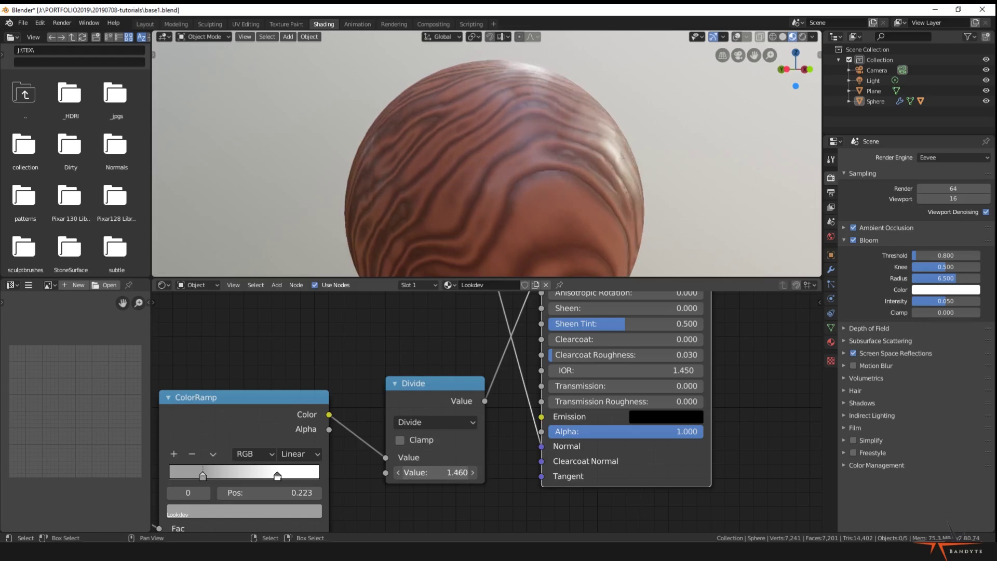
Set the Bump node's Strength to 0.05
{"action": "middle_click_drag", "start_coordinate": [483, 189], "coordinate": [574, 202]}
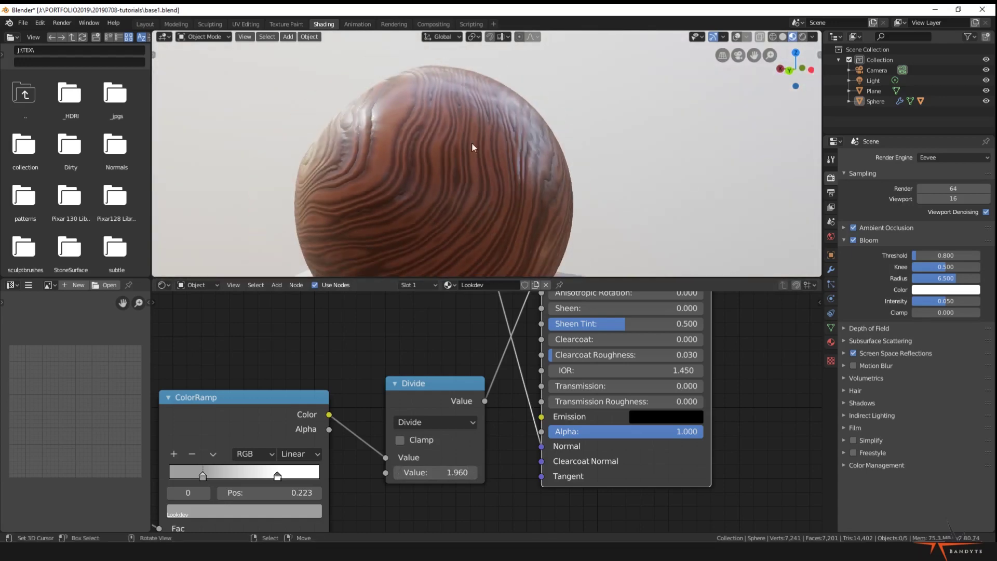
{"action": "mouse_move", "coordinate": [474, 149]}
{"action": "middle_mouse_down"}
{"action": "mouse_move", "coordinate": [494, 147]}
{"action": "mouse_move", "coordinate": [223, 142]}
{"action": "mouse_move", "coordinate": [459, 193]}
{"action": "mouse_move", "coordinate": [463, 203]}
{"action": "mouse_move", "coordinate": [463, 165]}
{"action": "middle_mouse_up"}
{"action": "scroll", "coordinate": [463, 165], "scroll_direction": "down", "scroll_amount": 1}
{"action": "middle_click_drag", "start_coordinate": [502, 461], "coordinate": [521, 346]}
{"action": "scroll", "coordinate": [491, 147], "scroll_direction": "up", "scroll_amount": 5}
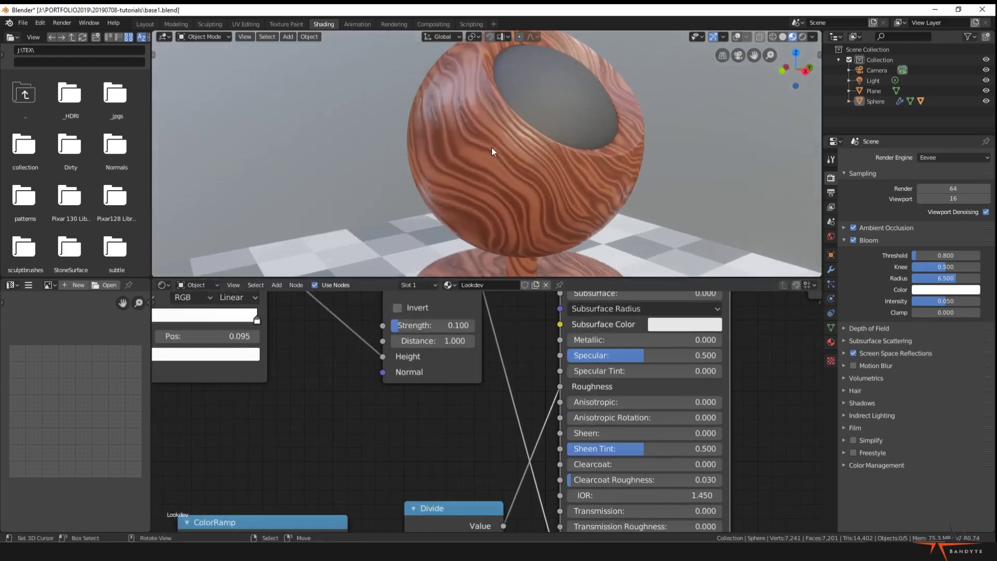
{"action": "middle_click_drag", "start_coordinate": [502, 135], "coordinate": [464, 188]}
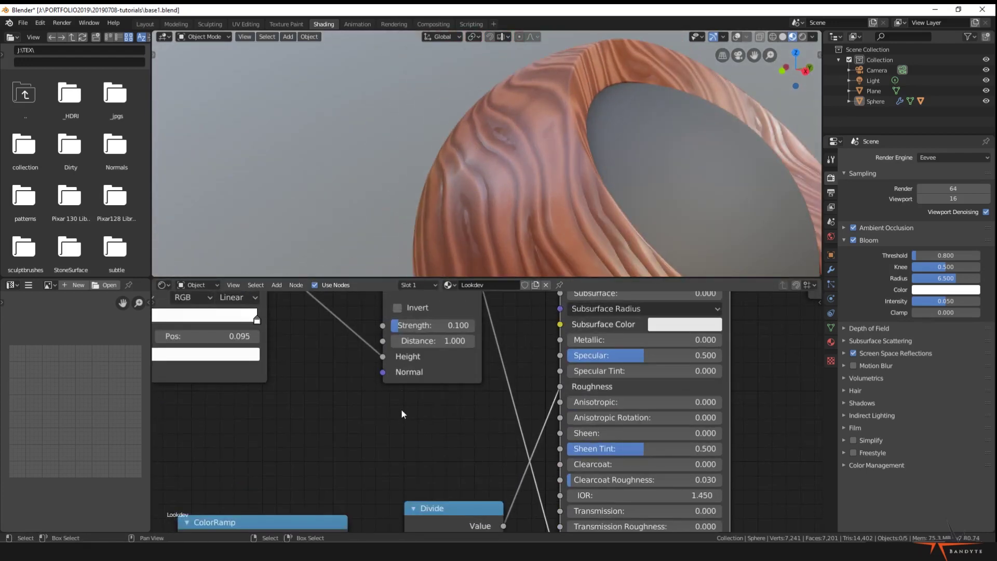
{"action": "middle_click_drag", "start_coordinate": [401, 410], "coordinate": [407, 439]}
{"action": "left_click", "coordinate": [436, 354]}
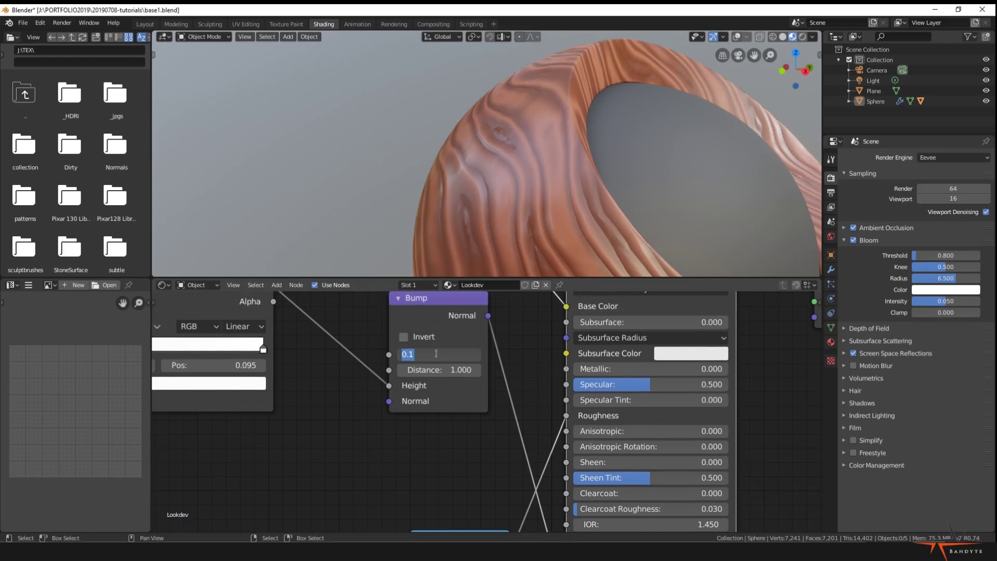
{"action": "type", "text": ".05"}
{"action": "key", "text": "Return"}
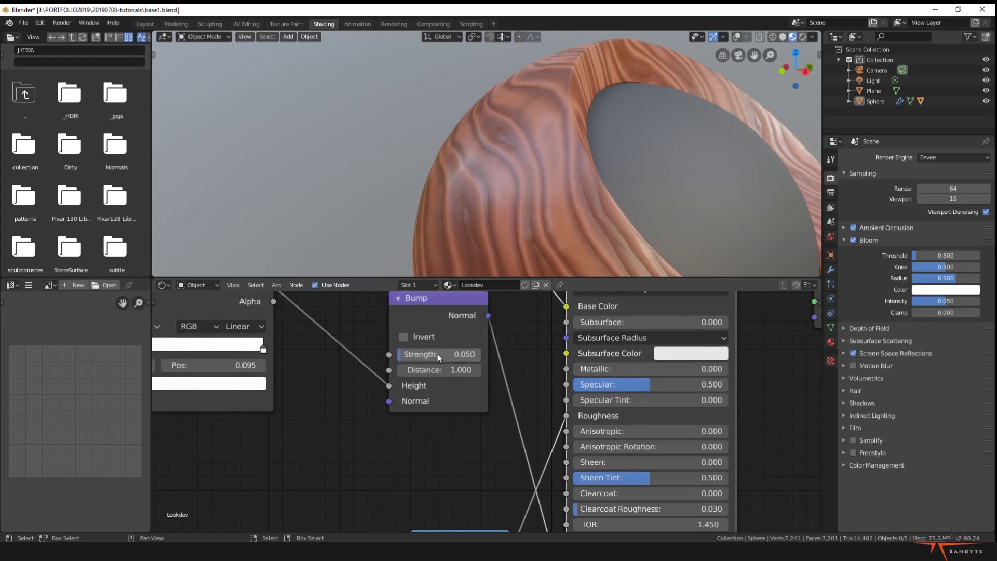
Select the sphere and examine the wood material on the whole preview model and its complete node tree
{"action": "scroll", "coordinate": [486, 151], "scroll_direction": "down", "scroll_amount": 4}
{"action": "middle_click_drag", "start_coordinate": [486, 152], "coordinate": [548, 201]}
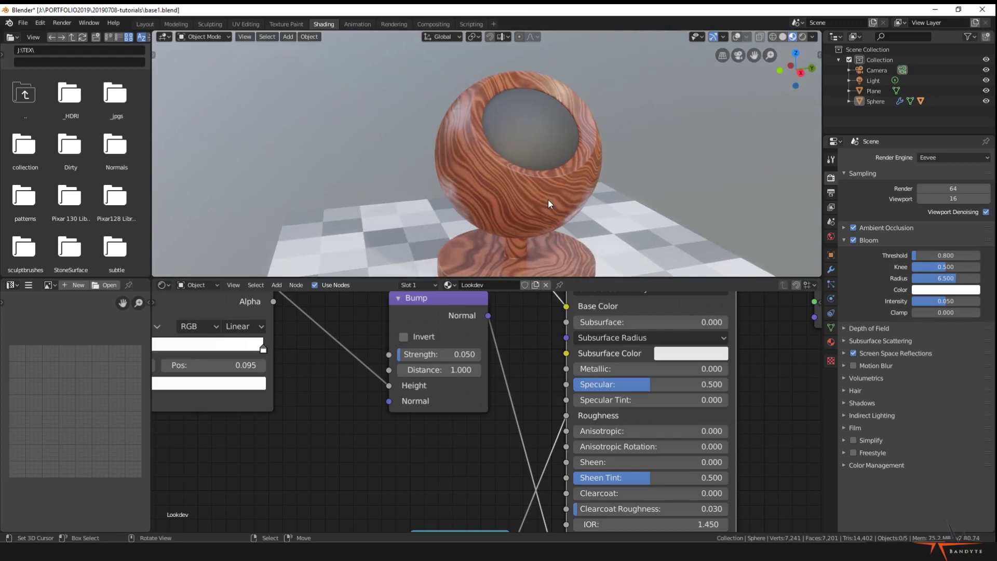
{"action": "scroll", "coordinate": [548, 200], "scroll_direction": "down", "scroll_amount": 3}
{"action": "right_click", "coordinate": [509, 133]}
{"action": "key", "text": "KP_Decimal"}
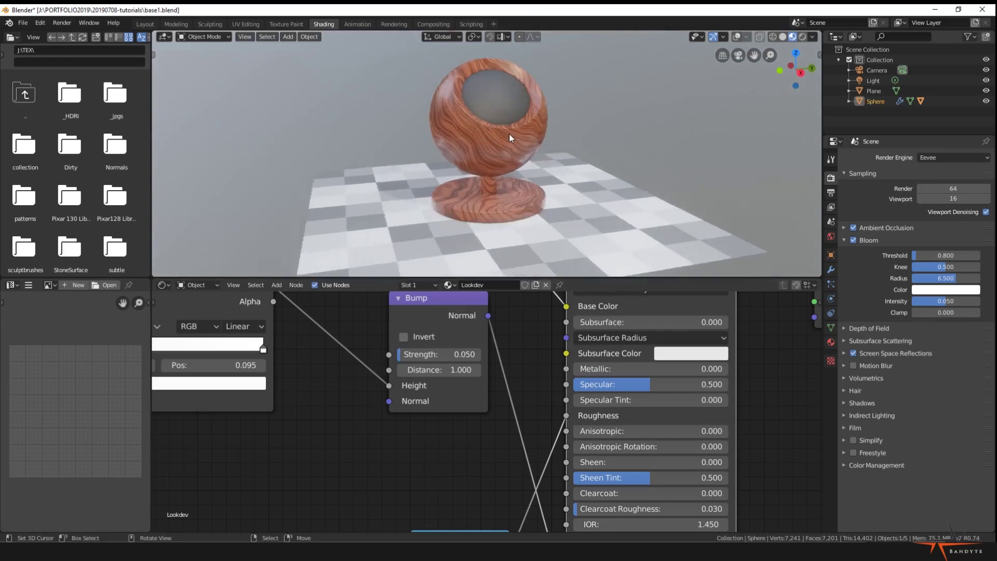
{"action": "scroll", "coordinate": [525, 135], "scroll_direction": "down", "scroll_amount": 4}
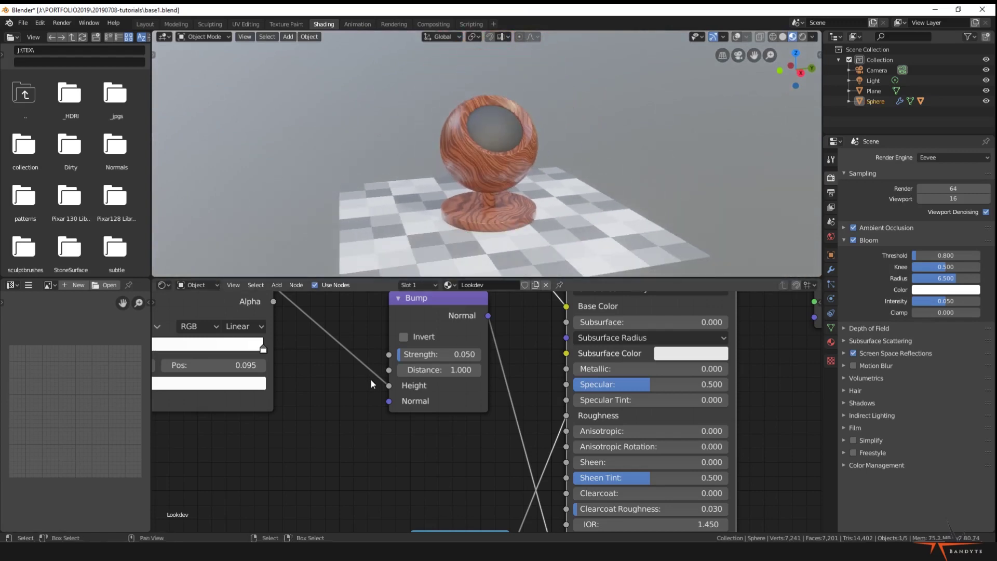
{"action": "scroll", "coordinate": [371, 384], "scroll_direction": "down", "scroll_amount": 6}
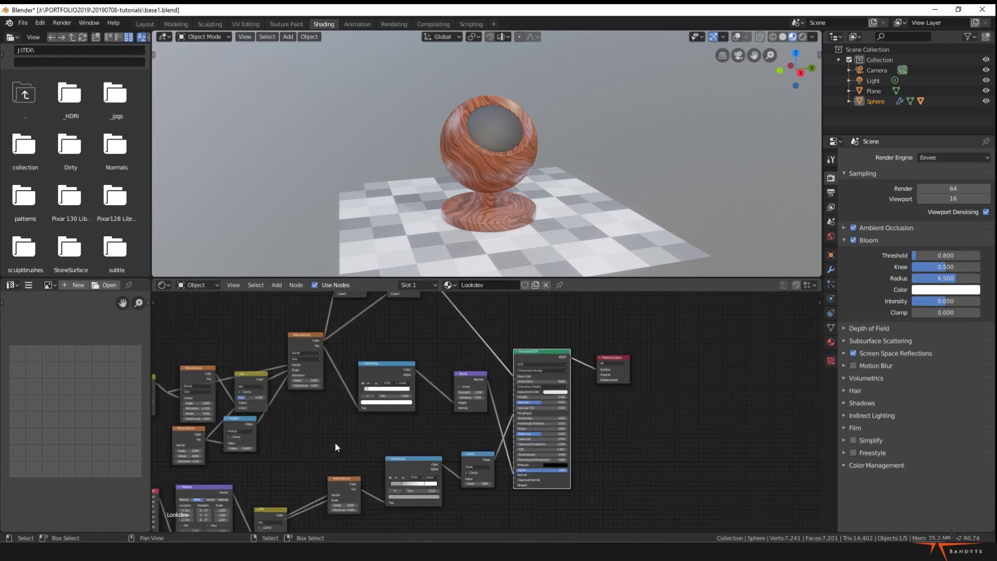
Move the wood pattern's Texture Coordinate and Mapping nodes out to the start of the node tree, clear of the textures
{"action": "middle_click_drag", "start_coordinate": [357, 447], "coordinate": [449, 437]}
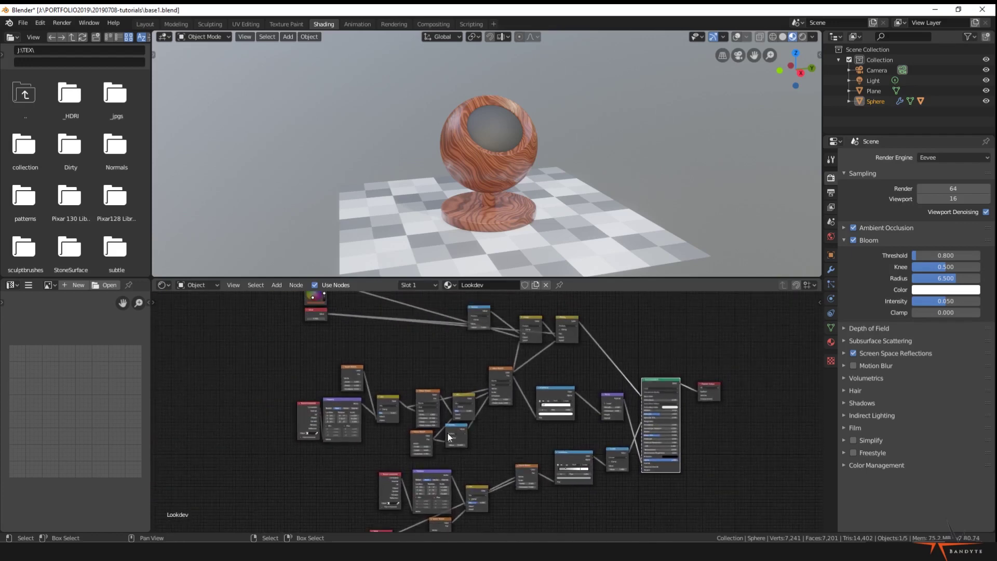
{"action": "middle_click_drag", "start_coordinate": [429, 381], "coordinate": [411, 405]}
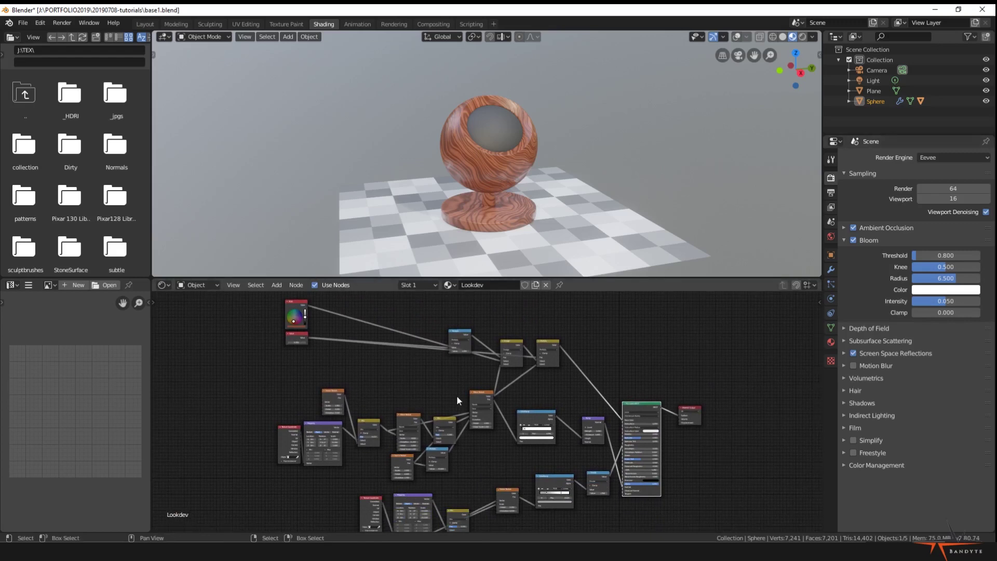
{"action": "scroll", "coordinate": [405, 403], "scroll_direction": "up", "scroll_amount": 2}
{"action": "left_click", "coordinate": [301, 414], "text": "shift"}
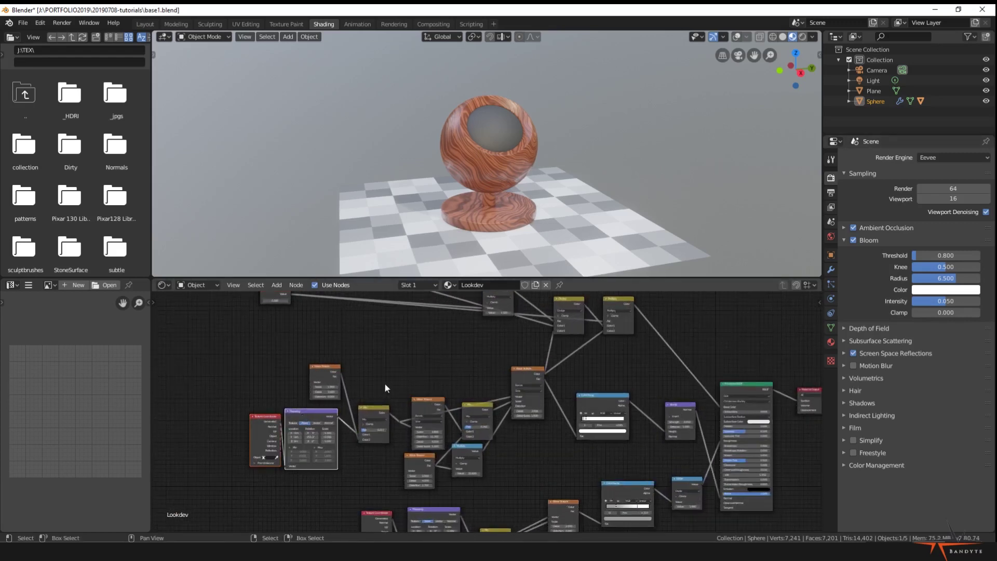
{"action": "middle_click_drag", "start_coordinate": [385, 384], "coordinate": [401, 443]}
{"action": "key", "text": "g"}
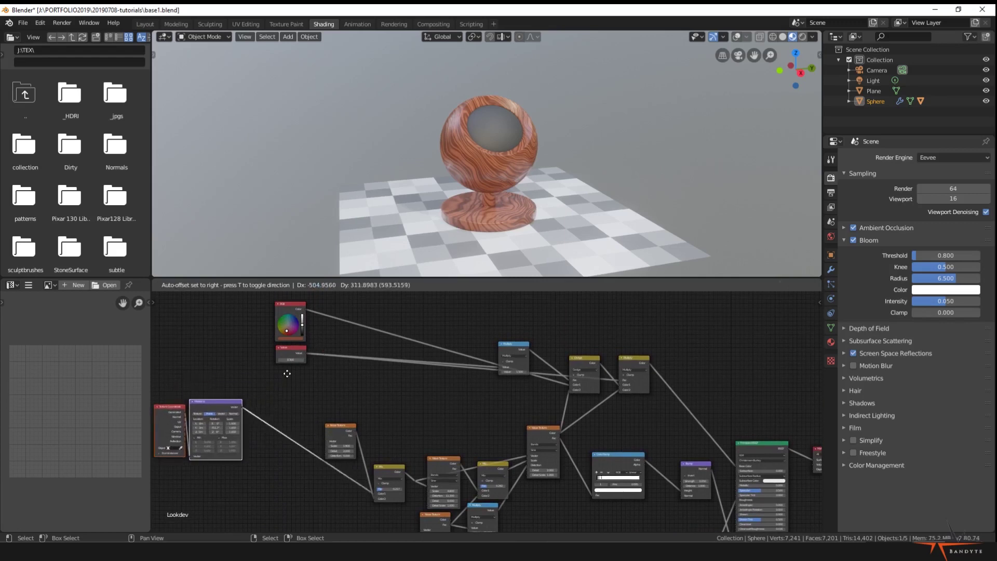
{"action": "left_click", "coordinate": [293, 388]}
Move the RGB node and its Value node directly above the wood pattern's Mapping node
{"action": "left_click_drag", "start_coordinate": [261, 319], "coordinate": [301, 356]}
{"action": "key", "text": "g"}
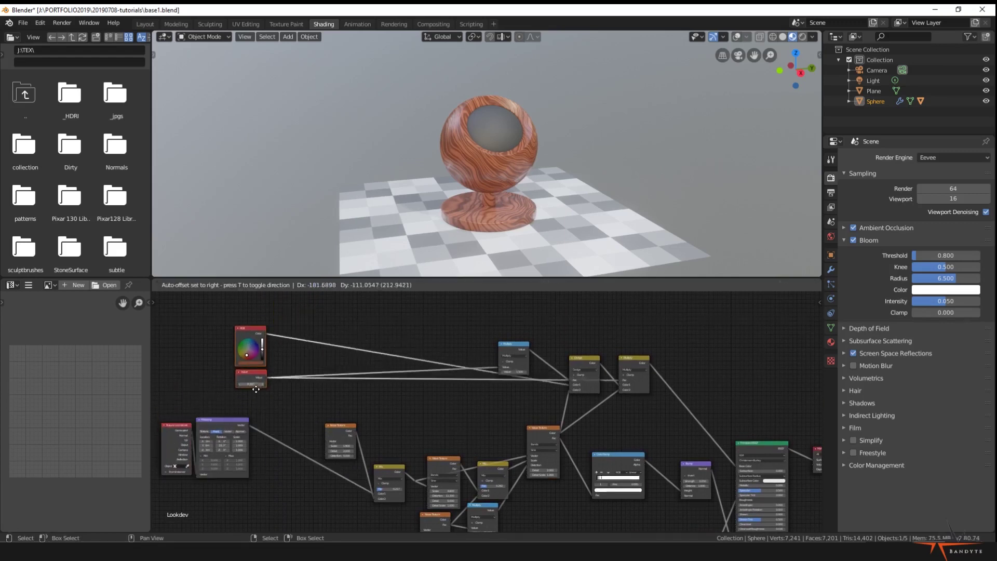
{"action": "left_click", "coordinate": [244, 410]}
Move the roughness noise's Value node directly beneath the wood pattern's Mapping node
{"action": "middle_click_drag", "start_coordinate": [329, 461], "coordinate": [331, 302]}
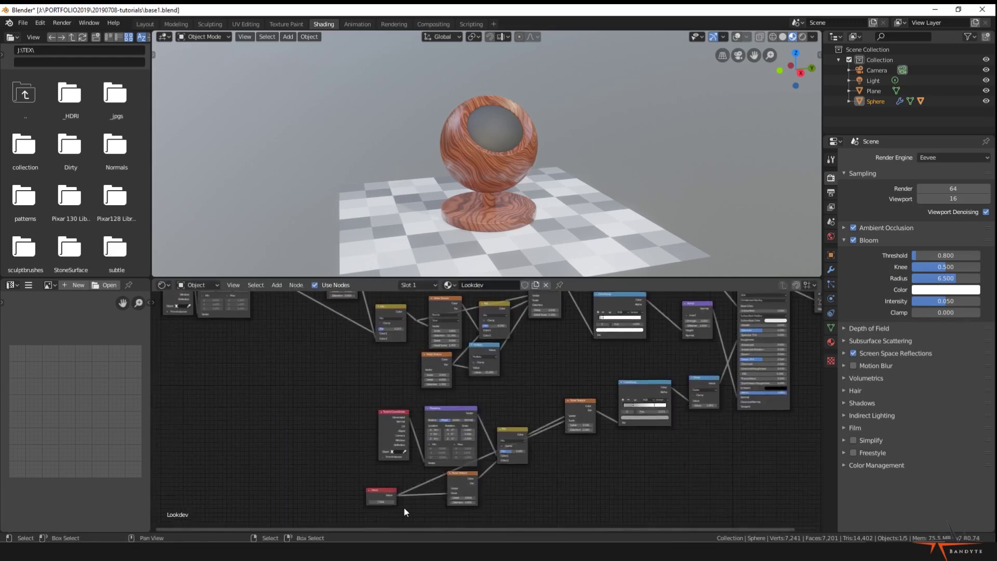
{"action": "left_click", "coordinate": [385, 492]}
{"action": "middle_click_drag", "start_coordinate": [434, 453], "coordinate": [468, 512]}
{"action": "key", "text": "g"}
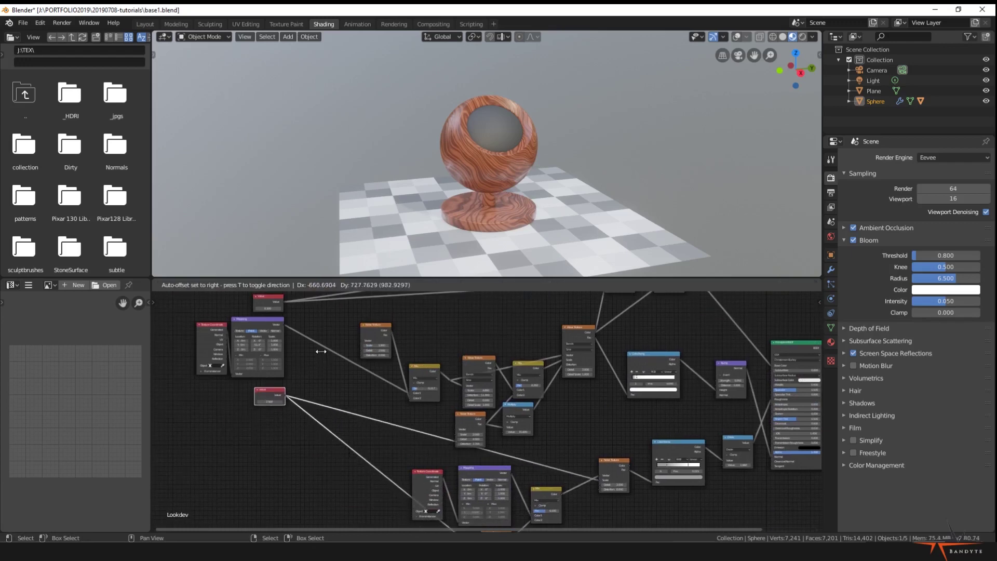
{"action": "left_click", "coordinate": [320, 348]}
{"action": "scroll", "coordinate": [338, 420], "scroll_direction": "up", "scroll_amount": 2}
{"action": "middle_click_drag", "start_coordinate": [376, 443], "coordinate": [488, 500]}
{"action": "middle_click_drag", "start_coordinate": [313, 388], "coordinate": [344, 431]}
{"action": "scroll", "coordinate": [345, 431], "scroll_direction": "down", "scroll_amount": 3}
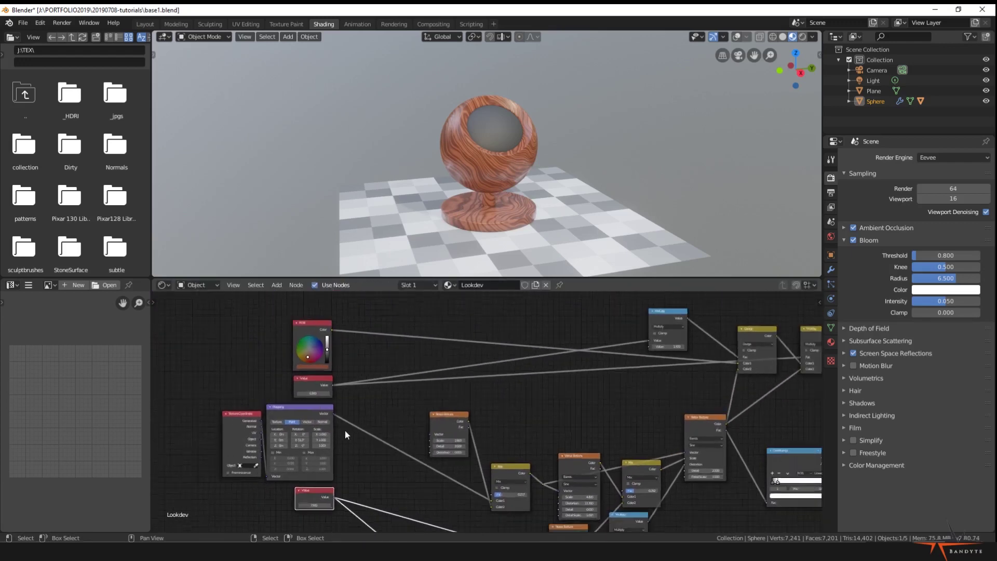
{"action": "middle_click_drag", "start_coordinate": [387, 464], "coordinate": [324, 399]}
{"action": "scroll", "coordinate": [342, 438], "scroll_direction": "up", "scroll_amount": 2}
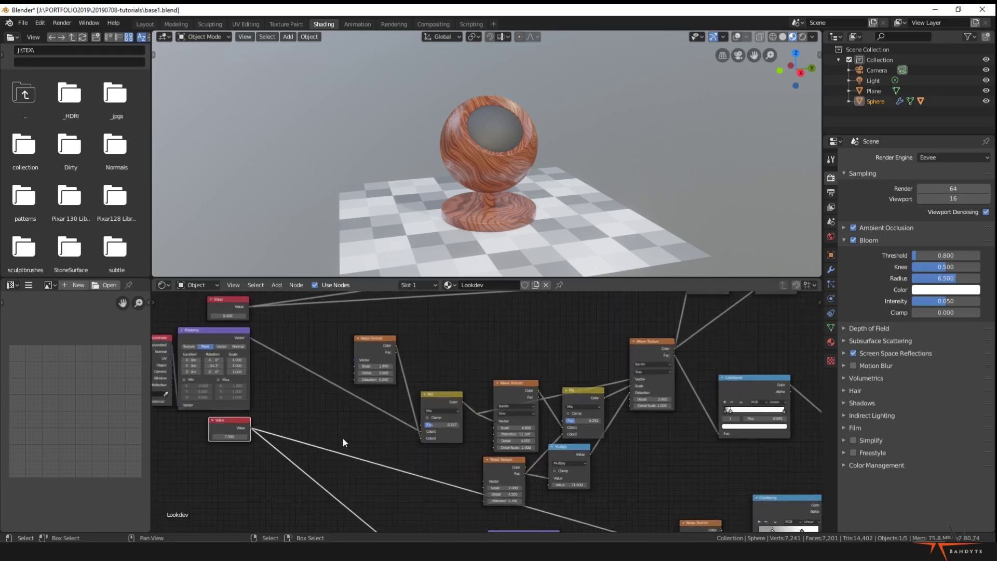
{"action": "scroll", "coordinate": [343, 438], "scroll_direction": "down", "scroll_amount": 6}
{"action": "middle_click_drag", "start_coordinate": [432, 465], "coordinate": [402, 427]}
{"action": "key", "text": "b"}
{"action": "left_click_drag", "start_coordinate": [414, 442], "coordinate": [482, 468]}
{"action": "key", "text": "g"}
{"action": "right_click", "coordinate": [390, 456]}
{"action": "key", "text": "a"}
{"action": "key", "text": "a"}
Move the roughness branch's Texture Coordinate and Mapping nodes beneath the Value node, in line with the other input nodes
{"action": "key", "text": "b"}
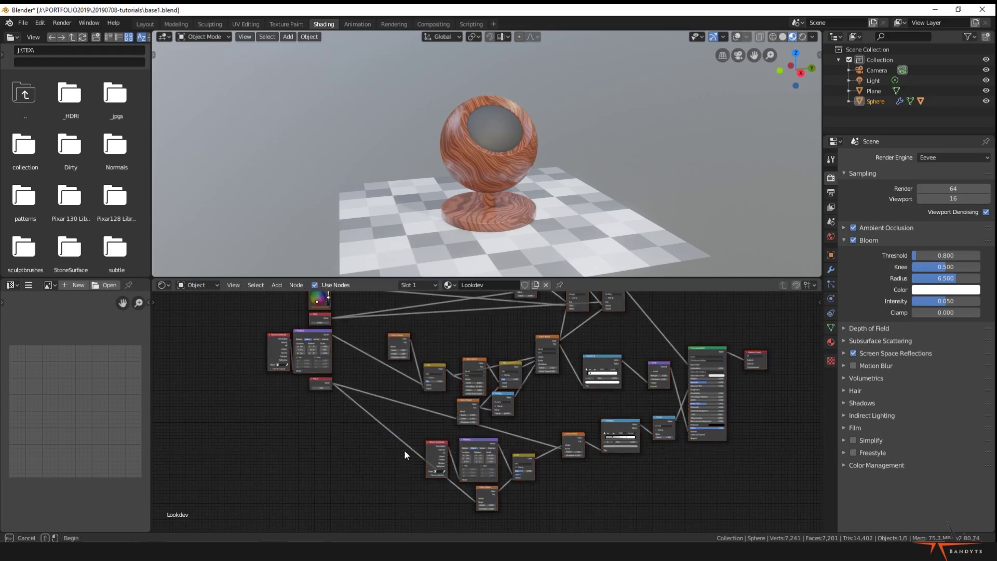
{"action": "left_click_drag", "start_coordinate": [404, 451], "coordinate": [474, 468]}
{"action": "key", "text": "g"}
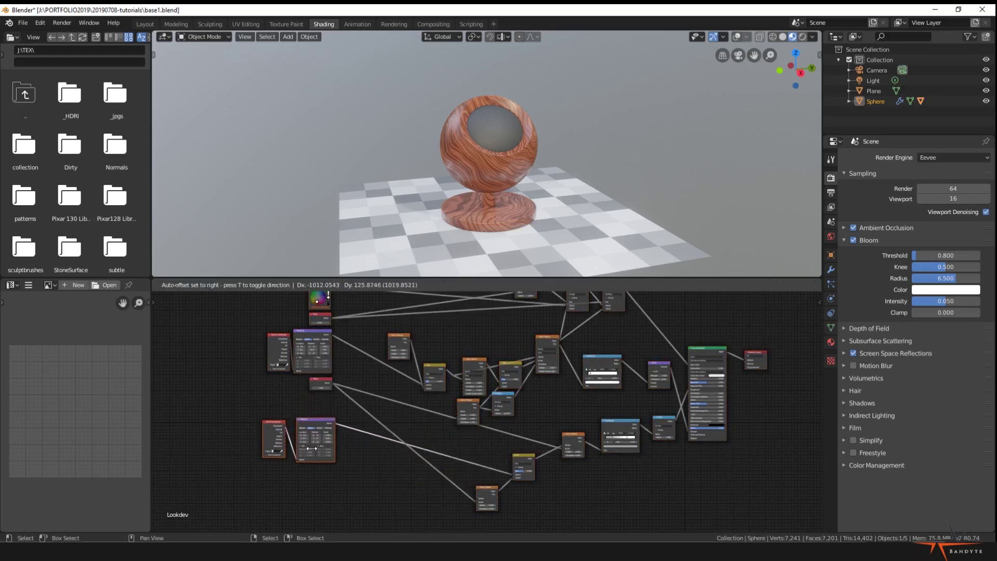
{"action": "left_click", "coordinate": [323, 405]}
Lower the 7.500 Value node toward the roughness Mapping node and duplicate it twice, stacking the copies above it
{"action": "scroll", "coordinate": [323, 405], "scroll_direction": "up", "scroll_amount": 4}
{"action": "scroll", "coordinate": [323, 402], "scroll_direction": "up", "scroll_amount": 3}
{"action": "middle_click_drag", "start_coordinate": [323, 403], "coordinate": [532, 469]}
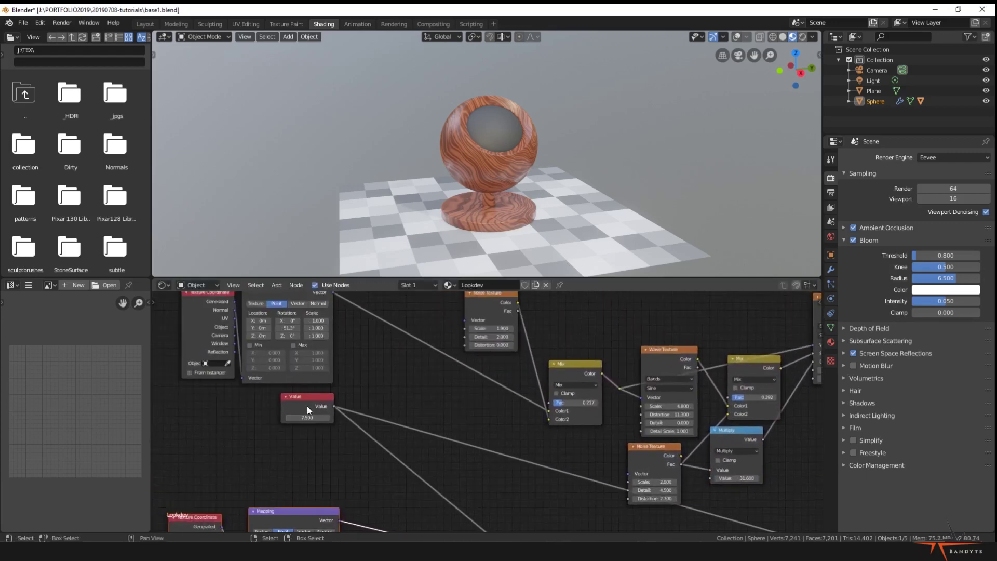
{"action": "left_click", "coordinate": [307, 407]}
{"action": "key", "text": "g"}
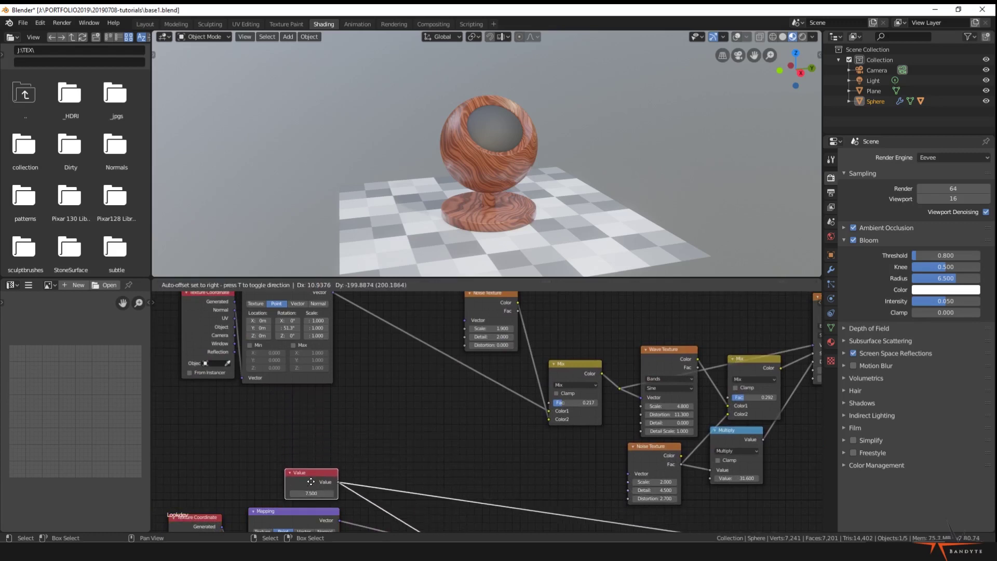
{"action": "left_click", "coordinate": [311, 483]}
{"action": "key", "text": "shift+d"}
{"action": "left_click", "coordinate": [307, 441]}
{"action": "key", "text": "shift+d"}
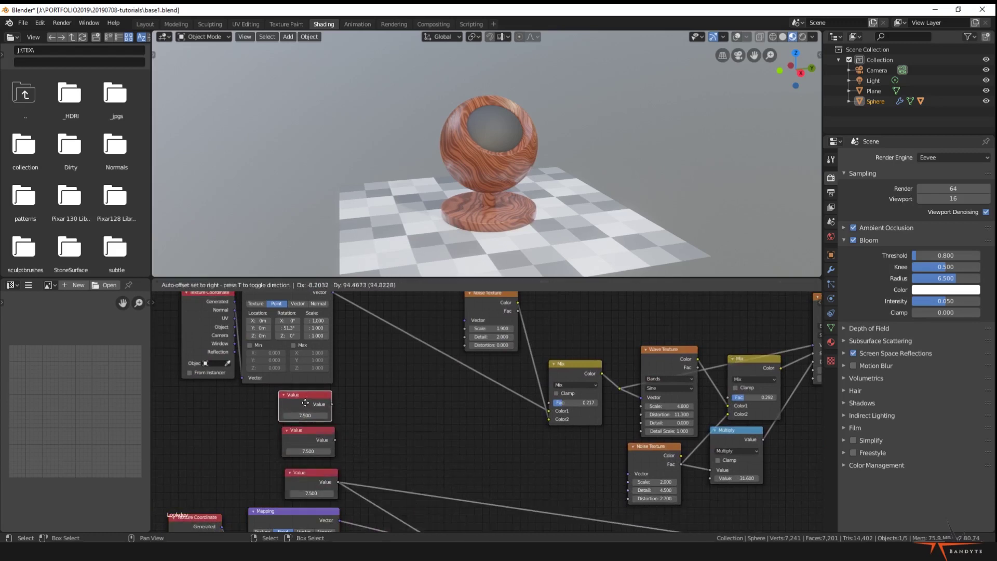
{"action": "left_click", "coordinate": [304, 406]}
Set the two new Value nodes to the first Wave Texture's scale of 4.800 and distortion of 11.300
{"action": "scroll", "coordinate": [421, 431], "scroll_direction": "down", "scroll_amount": 3}
{"action": "middle_click_drag", "start_coordinate": [420, 430], "coordinate": [416, 417]}
{"action": "scroll", "coordinate": [416, 421], "scroll_direction": "up", "scroll_amount": 1}
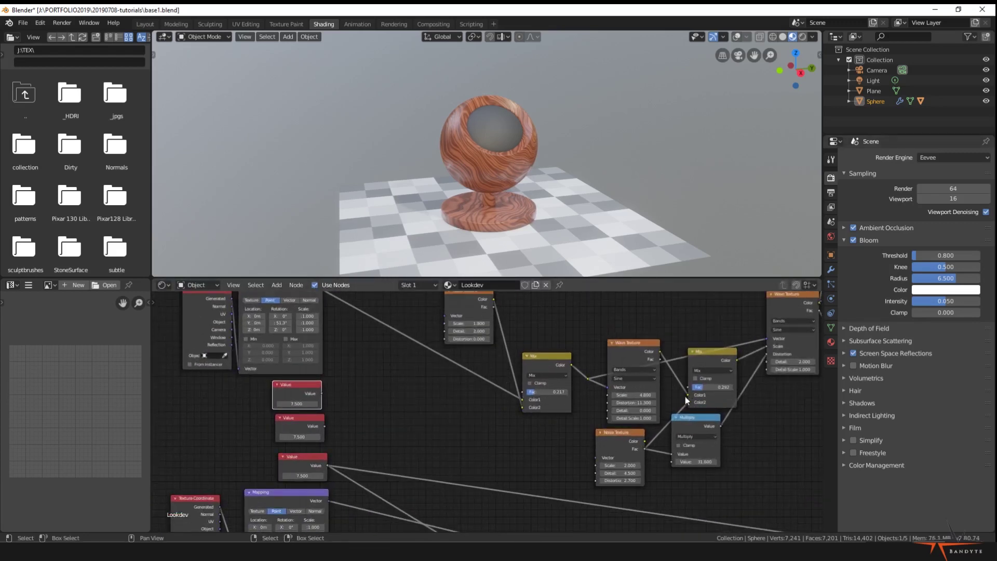
{"action": "scroll", "coordinate": [637, 397], "scroll_direction": "up", "scroll_amount": 1}
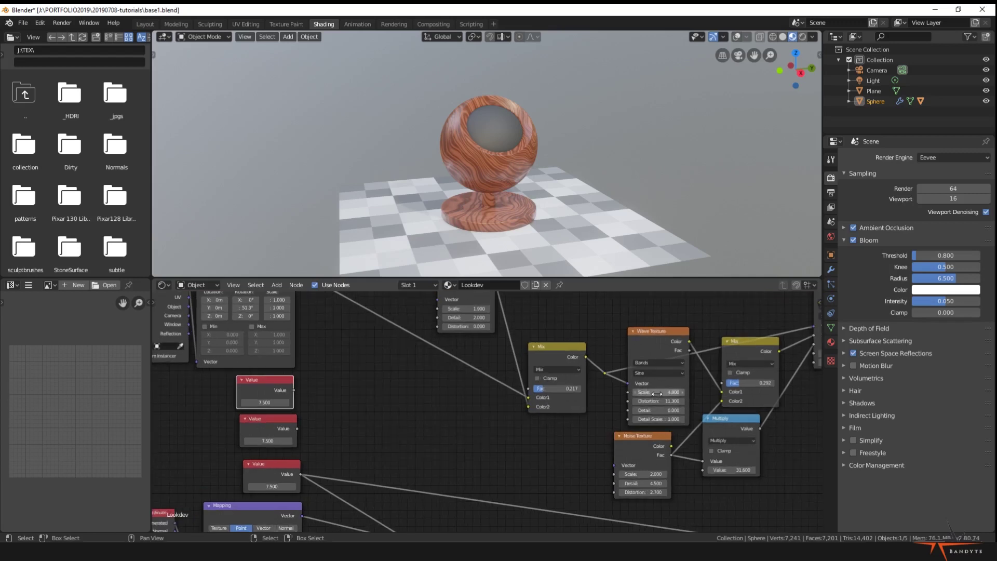
{"action": "middle_click_drag", "start_coordinate": [656, 394], "coordinate": [511, 438]}
{"action": "middle_click_drag", "start_coordinate": [413, 469], "coordinate": [627, 414]}
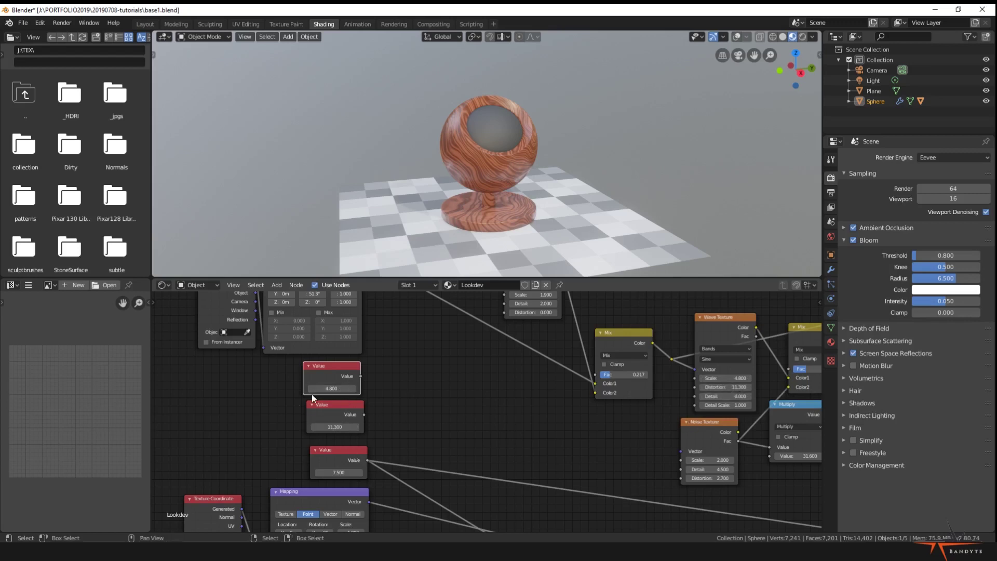
Connect the 4.800 Value node to the first Wave Texture's Scale and the 11.300 Value node to its Distortion
{"action": "scroll", "coordinate": [311, 394], "scroll_direction": "down", "scroll_amount": 2}
{"action": "middle_click_drag", "start_coordinate": [512, 462], "coordinate": [497, 462]}
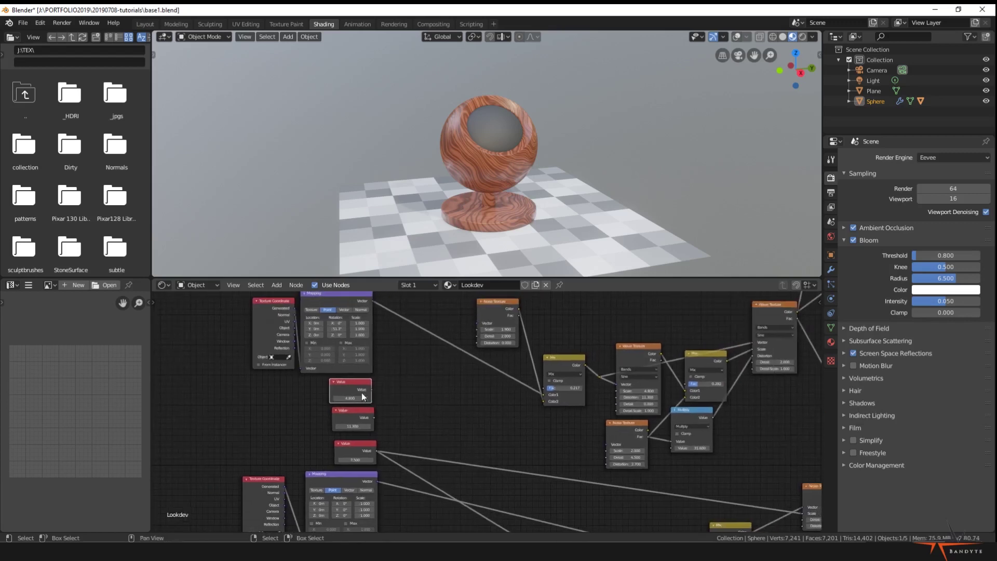
{"action": "left_click_drag", "start_coordinate": [370, 389], "coordinate": [618, 390]}
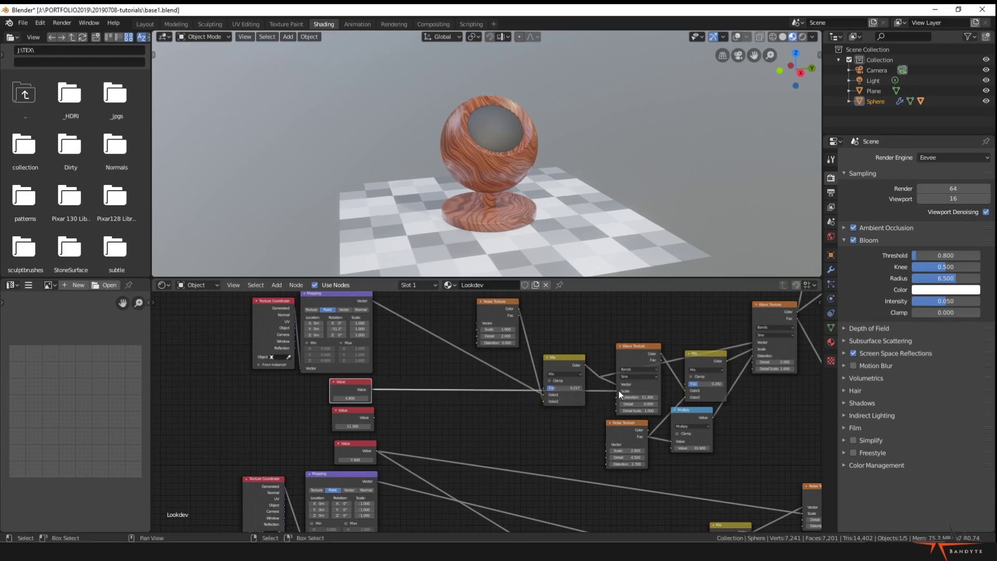
{"action": "left_click_drag", "start_coordinate": [375, 417], "coordinate": [615, 397]}
Duplicate the 11.300 Value node and place the copy just above the roughness noise's Value node
{"action": "scroll", "coordinate": [431, 414], "scroll_direction": "down", "scroll_amount": 3}
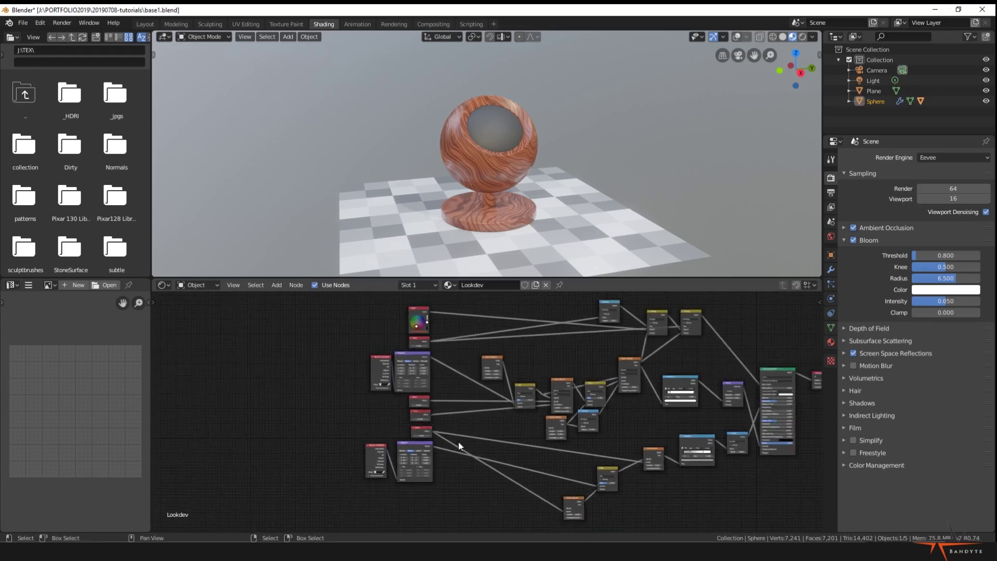
{"action": "scroll", "coordinate": [415, 405], "scroll_direction": "up", "scroll_amount": 3}
{"action": "scroll", "coordinate": [384, 378], "scroll_direction": "right", "scroll_amount": 4, "text": "ctrl"}
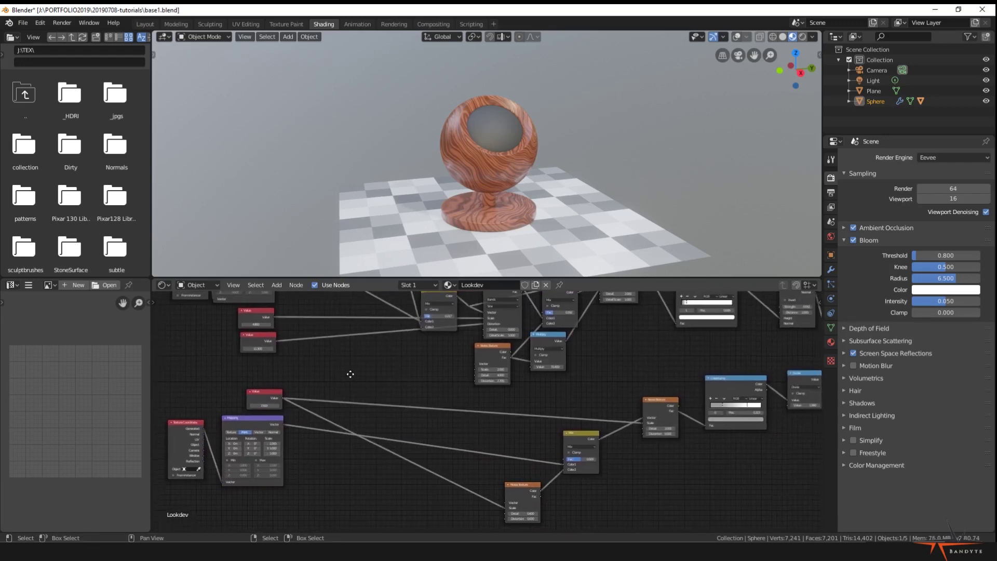
{"action": "left_click", "coordinate": [255, 342]}
{"action": "key", "text": "shift+d"}
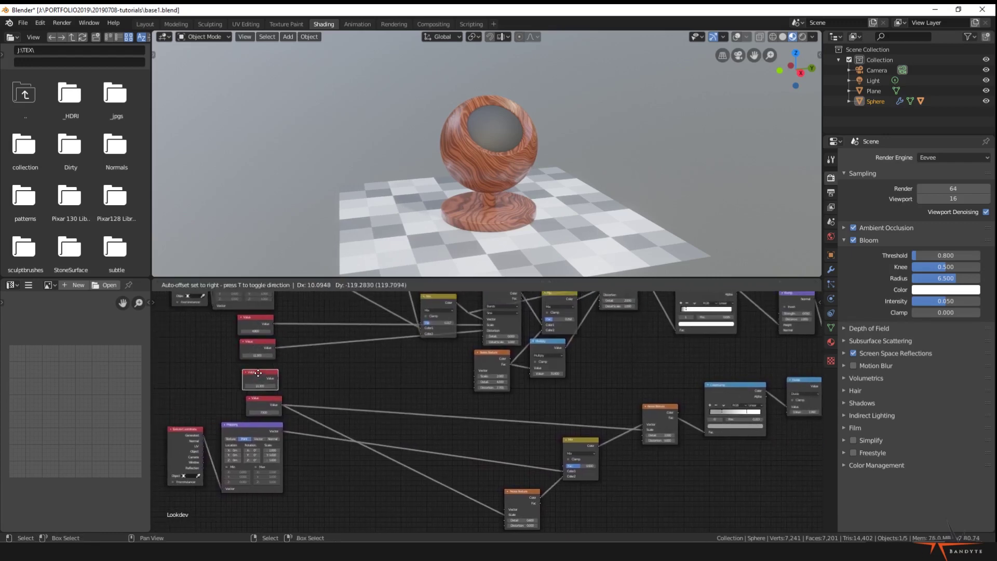
{"action": "left_click", "coordinate": [257, 370]}
Copy the Divide node's divisor into the new Value node and connect that node to the Divide node's second input
{"action": "middle_click_drag", "start_coordinate": [371, 422], "coordinate": [267, 421]}
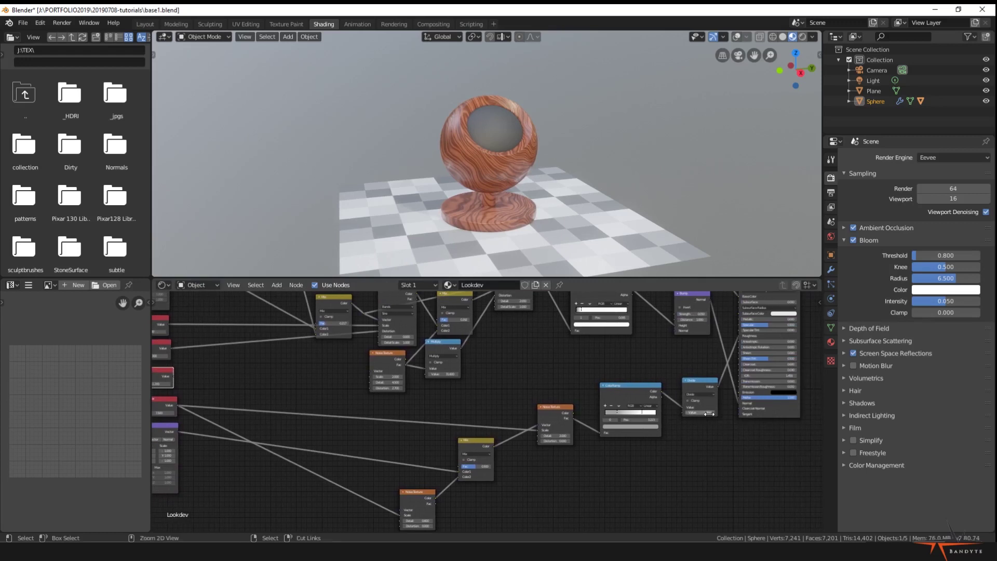
{"action": "scroll", "coordinate": [707, 414], "scroll_direction": "left", "scroll_amount": 5, "text": "ctrl"}
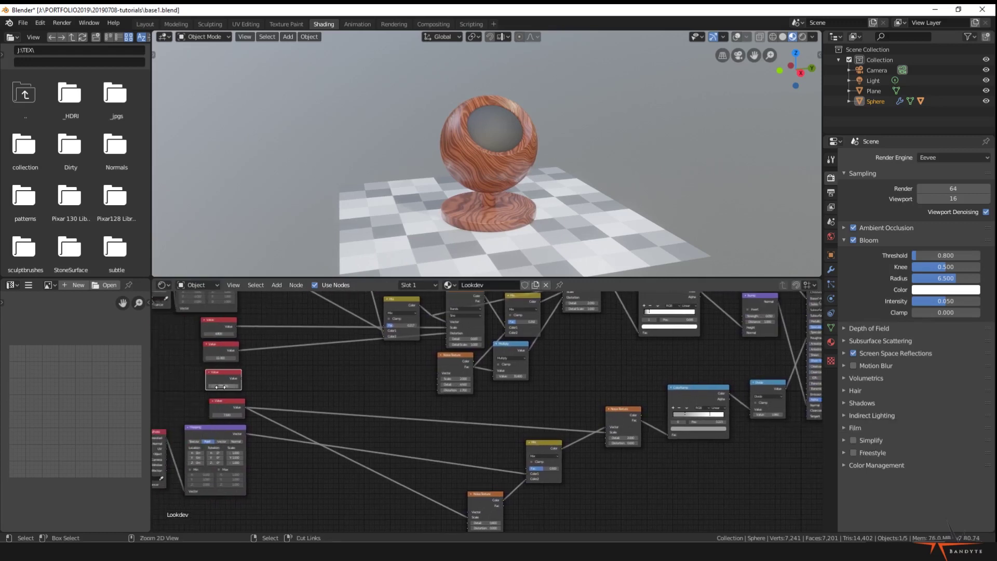
{"action": "scroll", "coordinate": [218, 387], "scroll_direction": "right", "scroll_amount": 2, "text": "ctrl"}
{"action": "left_click_drag", "start_coordinate": [210, 379], "coordinate": [718, 415]}
Examine the rearranged node tree and the column of input nodes that control the wood material
{"action": "scroll", "coordinate": [537, 450], "scroll_direction": "down", "scroll_amount": 3}
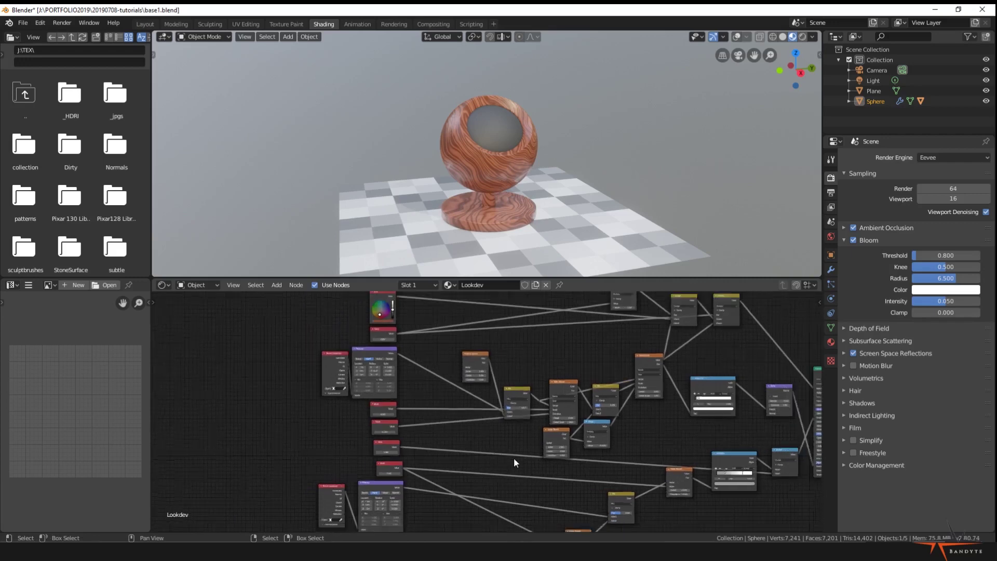
{"action": "scroll", "coordinate": [513, 457], "scroll_direction": "down", "scroll_amount": 2}
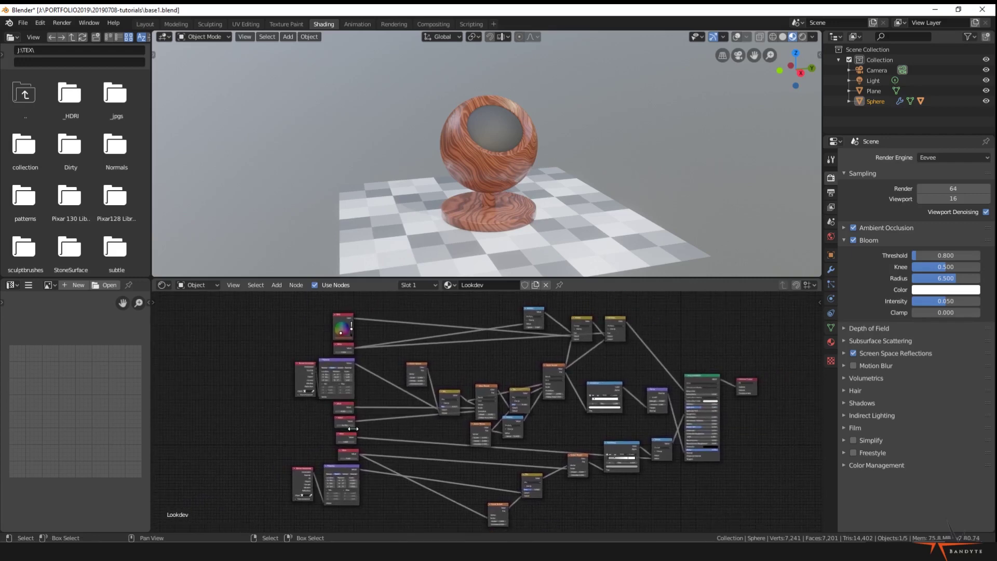
{"action": "scroll", "coordinate": [395, 425], "scroll_direction": "up", "scroll_amount": 4}
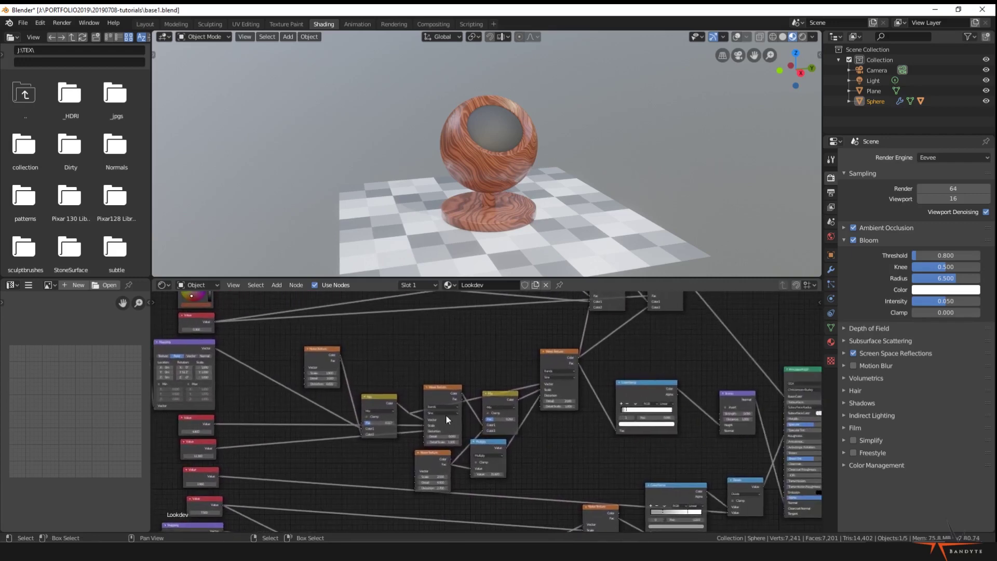
{"action": "scroll", "coordinate": [318, 425], "scroll_direction": "down", "scroll_amount": 4}
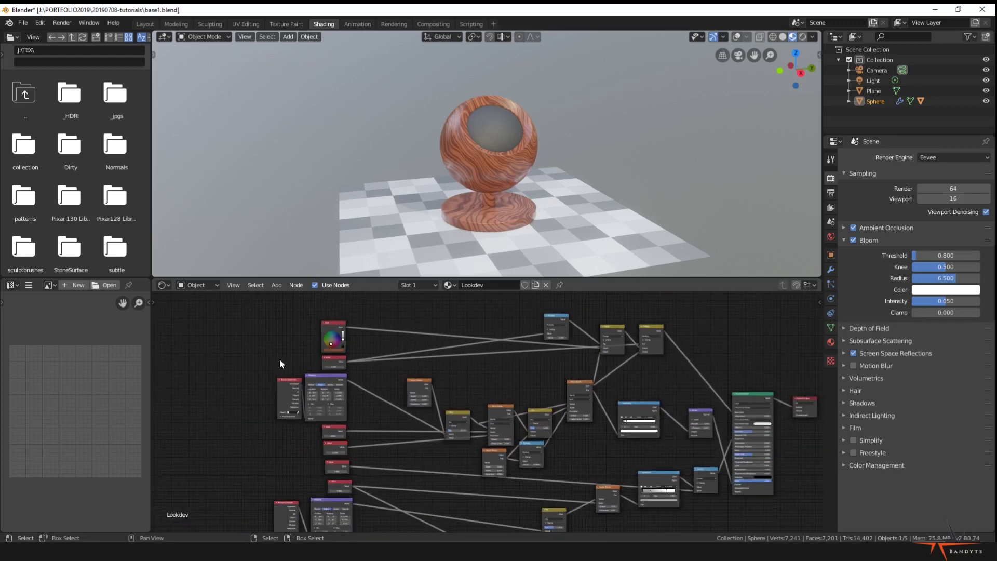
{"action": "middle_click_drag", "start_coordinate": [384, 382], "coordinate": [357, 385]}
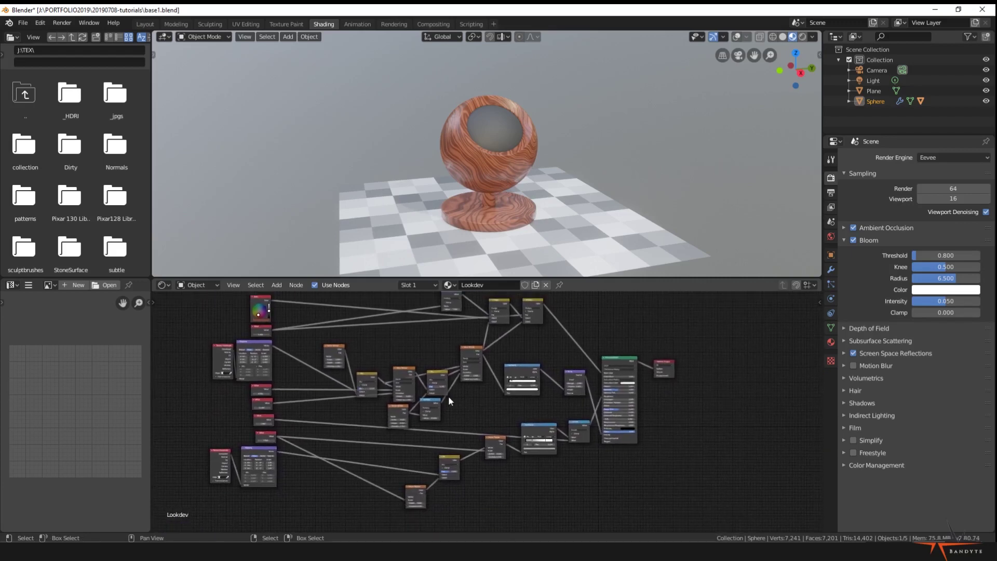
{"action": "scroll", "coordinate": [448, 396], "scroll_direction": "down", "scroll_amount": 2}
{"action": "key", "text": "b"}
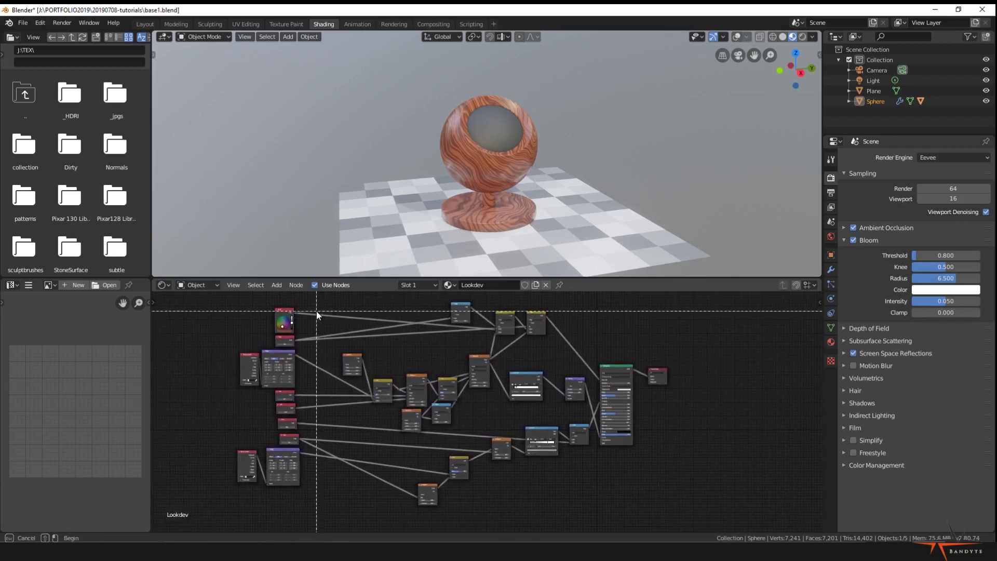
{"action": "mouse_move", "coordinate": [317, 303]}
{"action": "left_mouse_down"}
{"action": "mouse_move", "coordinate": [532, 478]}
{"action": "mouse_move", "coordinate": [579, 497]}
{"action": "mouse_move", "coordinate": [582, 510]}
{"action": "left_mouse_up"}
{"action": "middle_click_drag", "start_coordinate": [468, 457], "coordinate": [441, 468]}
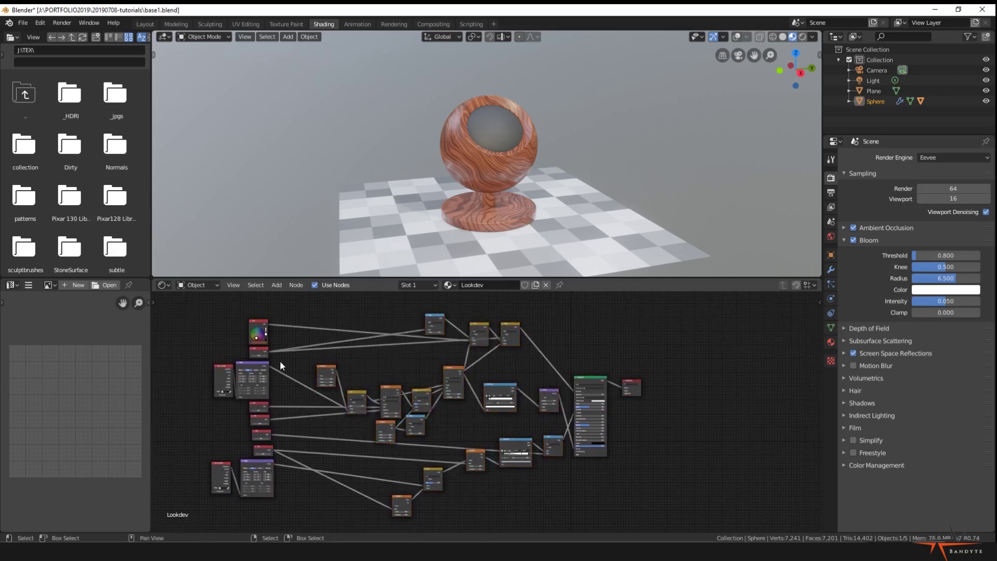
Group all texture, mix, math, ColorRamp and Bump nodes between the input column and the Principled BSDF into a node group
{"action": "key", "text": "b"}
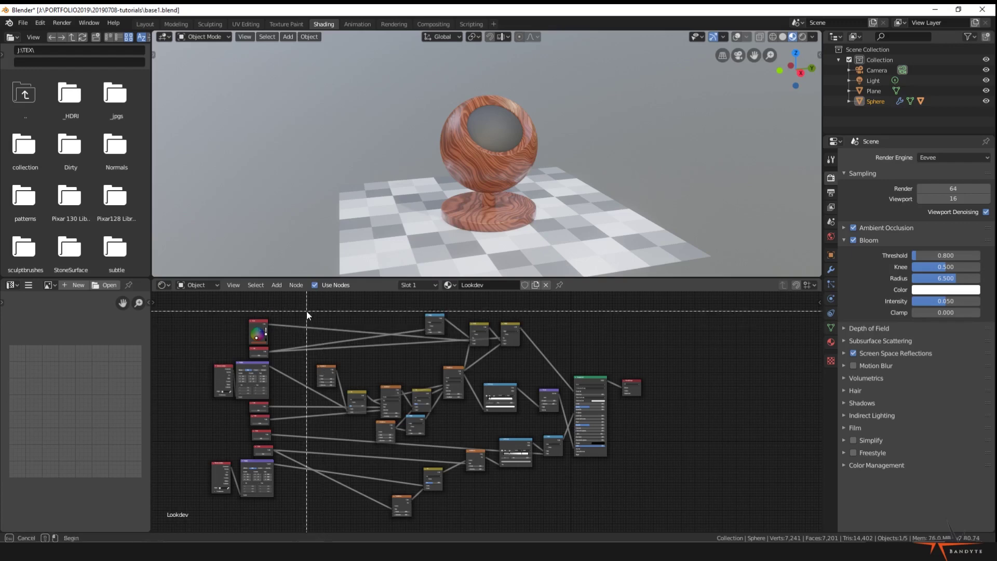
{"action": "left_click_drag", "start_coordinate": [306, 309], "coordinate": [560, 513]}
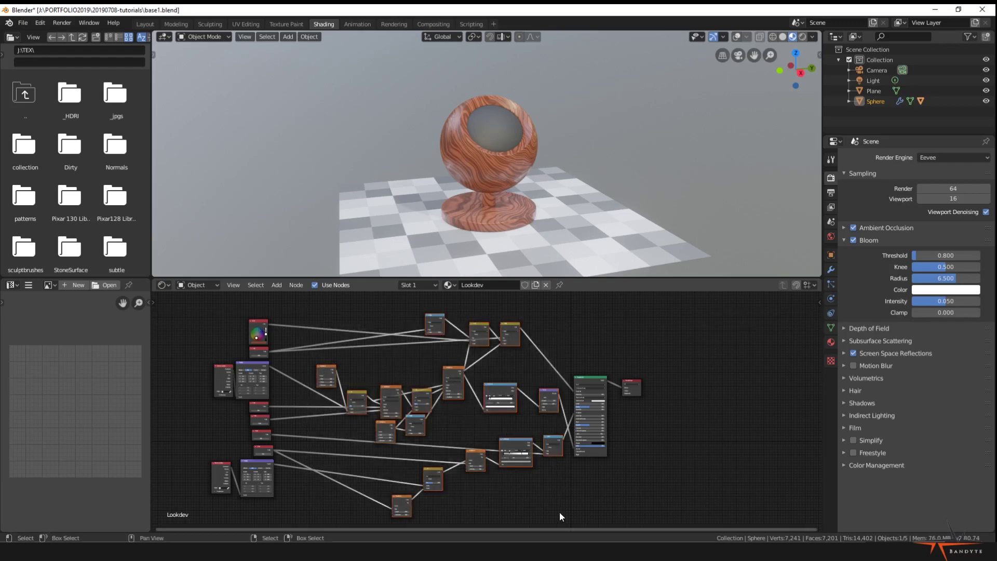
{"action": "key", "text": "ctrl+g"}
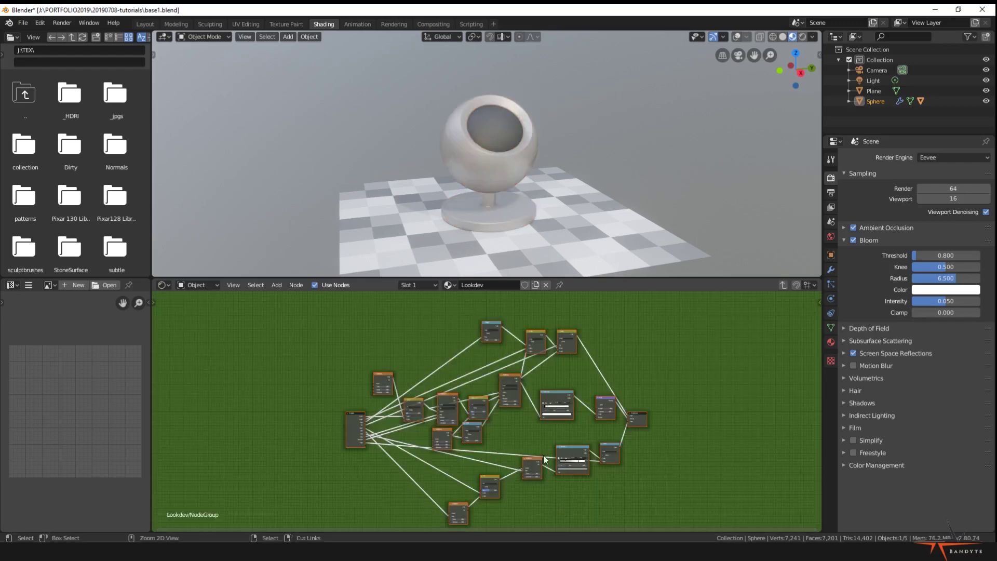
{"action": "scroll", "coordinate": [542, 450], "scroll_direction": "up", "scroll_amount": 3}
{"action": "middle_click_drag", "start_coordinate": [538, 451], "coordinate": [509, 442]}
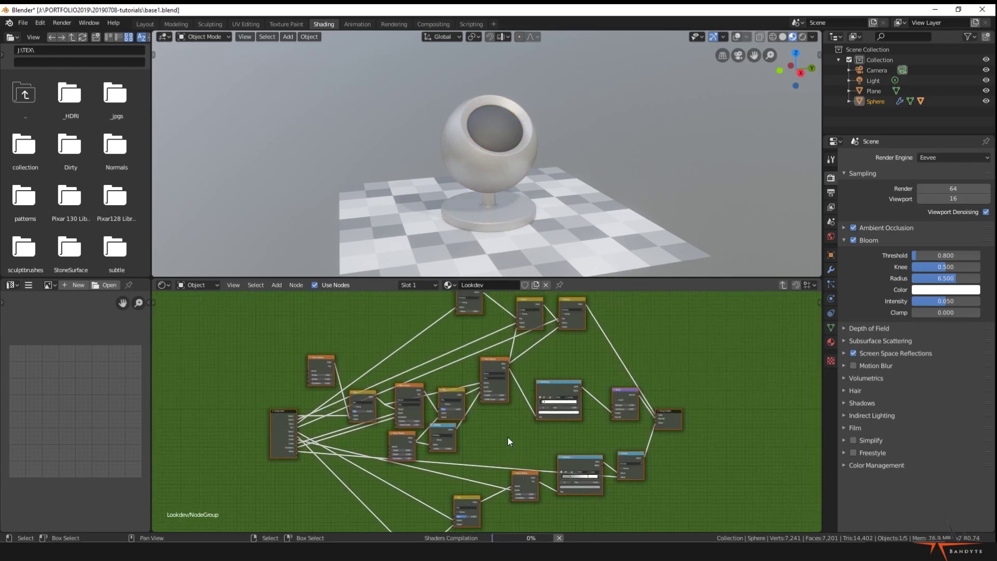
Leave the node group and delete the RGB node and all the Value nodes feeding it
{"action": "key", "text": "Tab"}
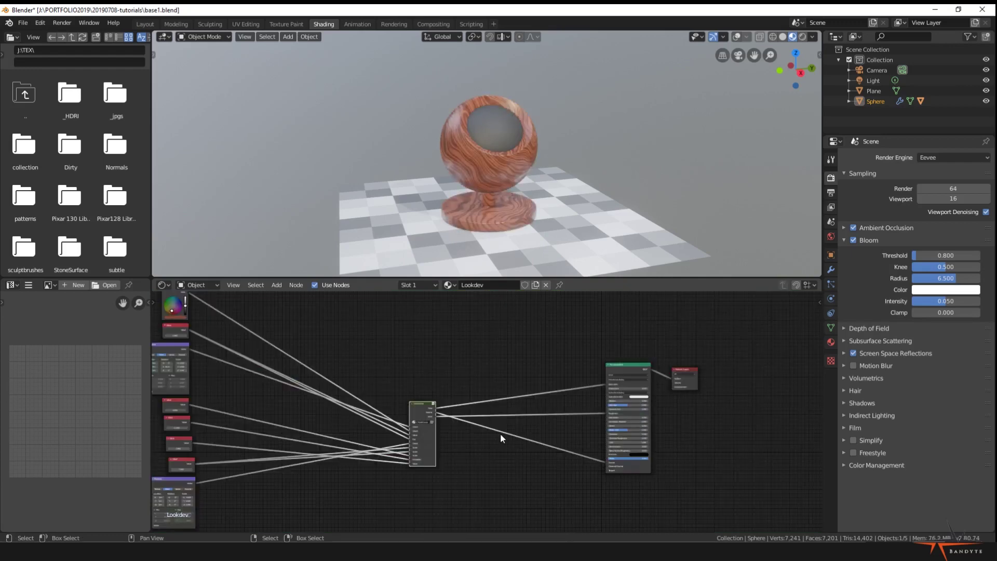
{"action": "key", "text": "Home"}
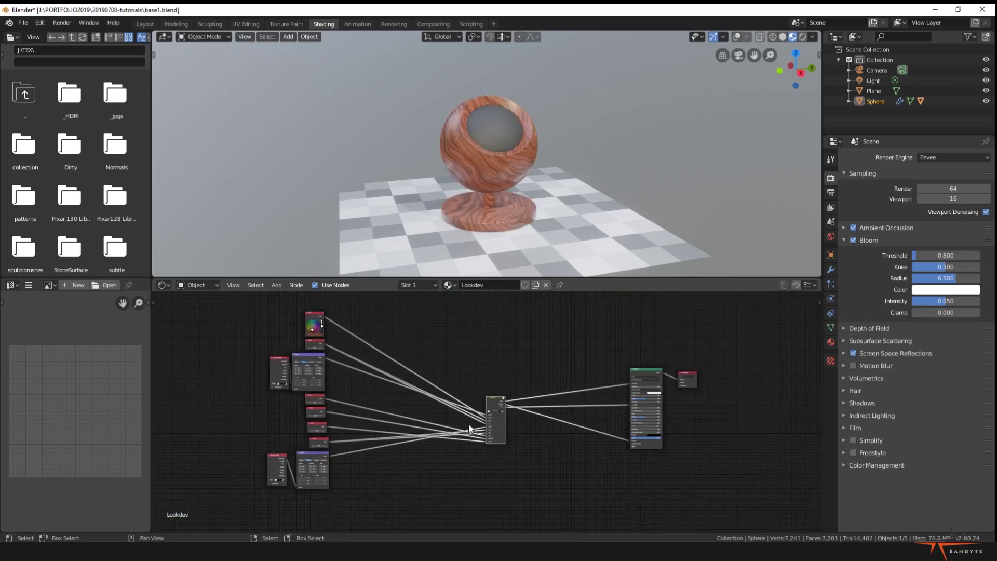
{"action": "scroll", "coordinate": [376, 370], "scroll_direction": "up", "scroll_amount": 1}
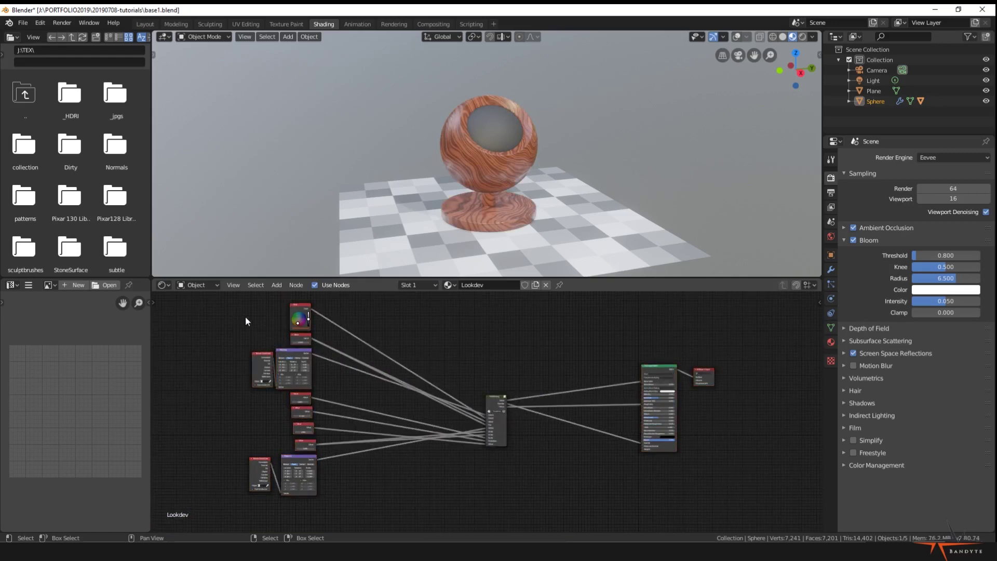
{"action": "key", "text": "b"}
{"action": "left_click_drag", "start_coordinate": [308, 337], "coordinate": [309, 338]}
{"action": "key", "text": "x"}
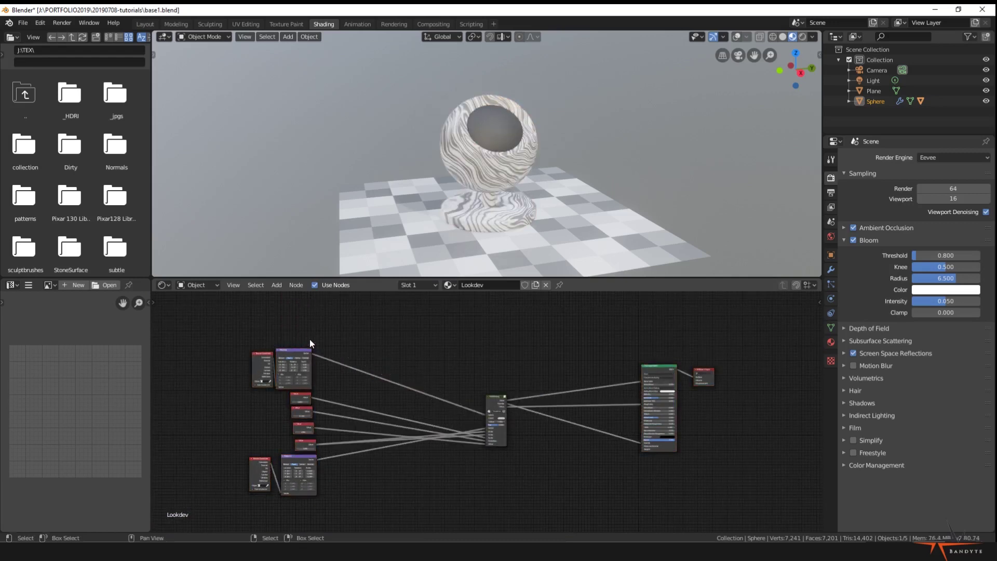
{"action": "key", "text": "b"}
{"action": "left_click_drag", "start_coordinate": [278, 395], "coordinate": [322, 447]}
{"action": "key", "text": "x"}
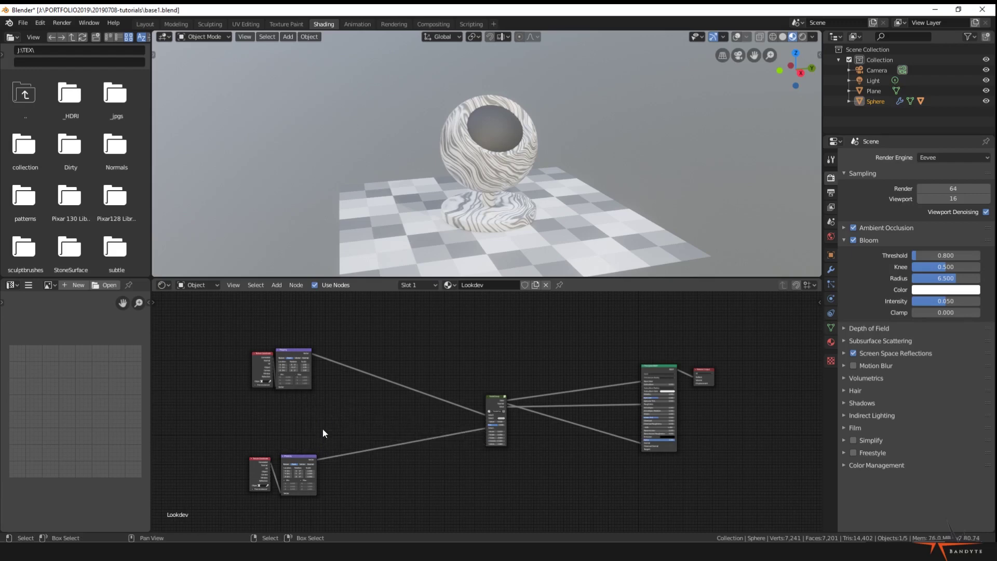
Move both Texture Coordinate and Mapping node pairs close to the node group, one pair above the other
{"action": "left_click_drag", "start_coordinate": [262, 364], "coordinate": [394, 400]}
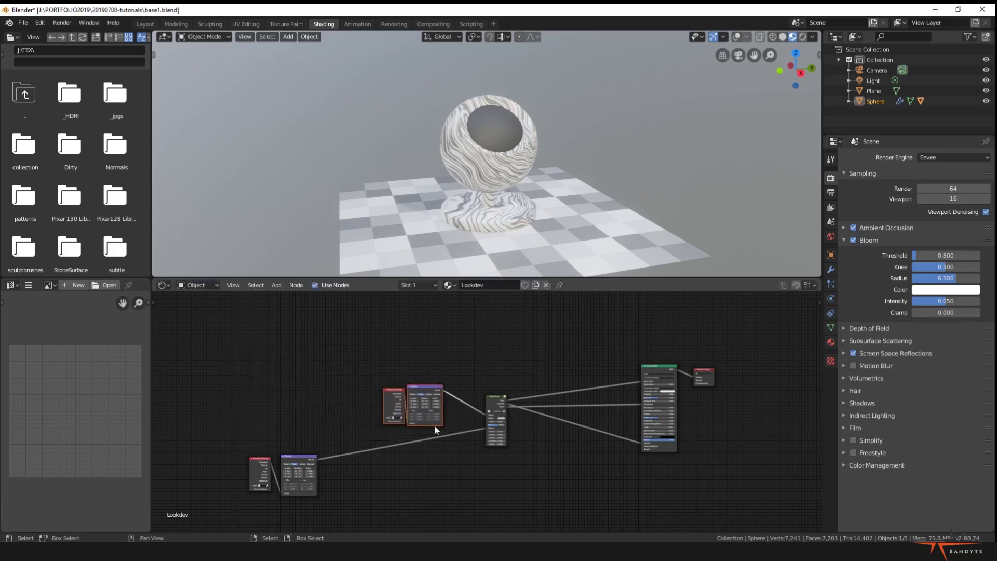
{"action": "left_click_drag", "start_coordinate": [235, 419], "coordinate": [318, 523]}
{"action": "key", "text": "g"}
{"action": "left_click", "coordinate": [452, 500]}
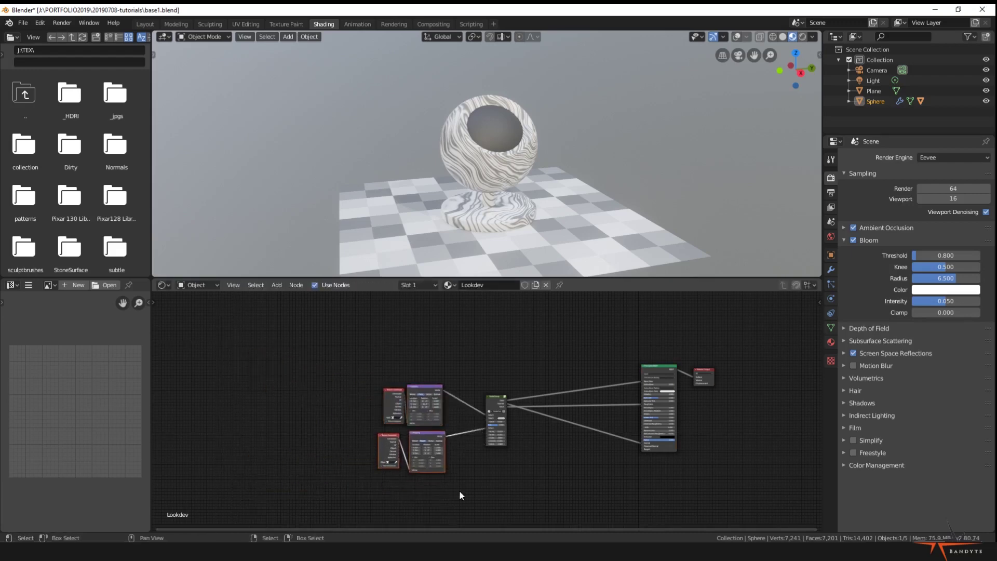
Enter the node group for editing, select its Group Input node, and show the group's interface settings in a widened sidebar
{"action": "scroll", "coordinate": [493, 449], "scroll_direction": "up", "scroll_amount": 2}
{"action": "scroll", "coordinate": [493, 450], "scroll_direction": "up", "scroll_amount": 3}
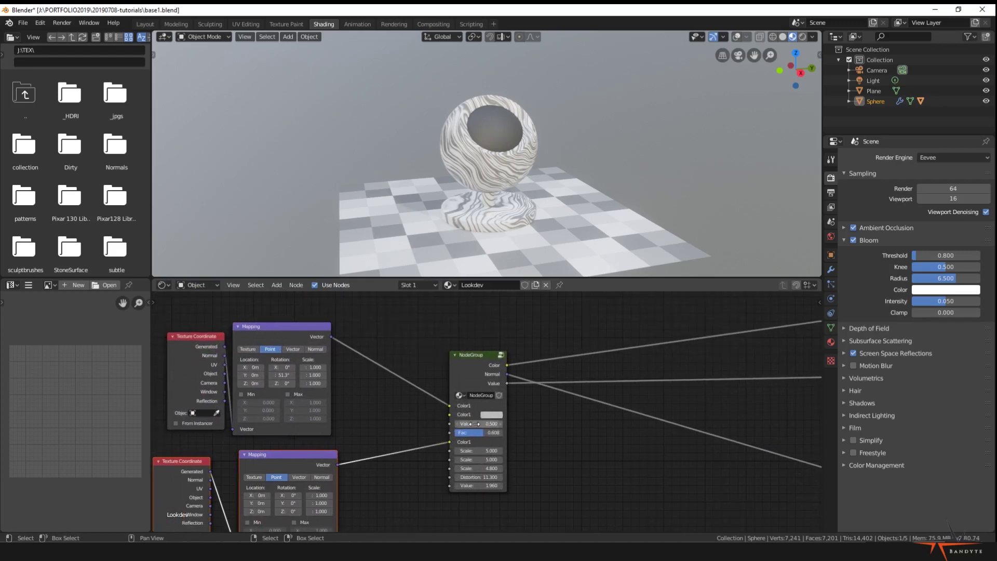
{"action": "middle_click_drag", "start_coordinate": [551, 436], "coordinate": [489, 411]}
{"action": "scroll", "coordinate": [416, 395], "scroll_direction": "up", "scroll_amount": 2}
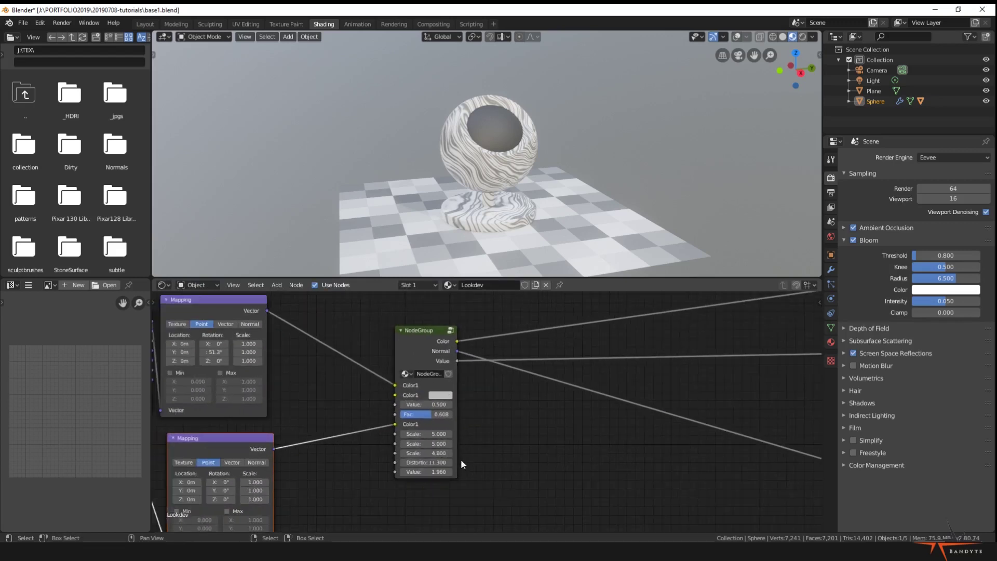
{"action": "left_click", "coordinate": [409, 335]}
{"action": "key", "text": "Tab"}
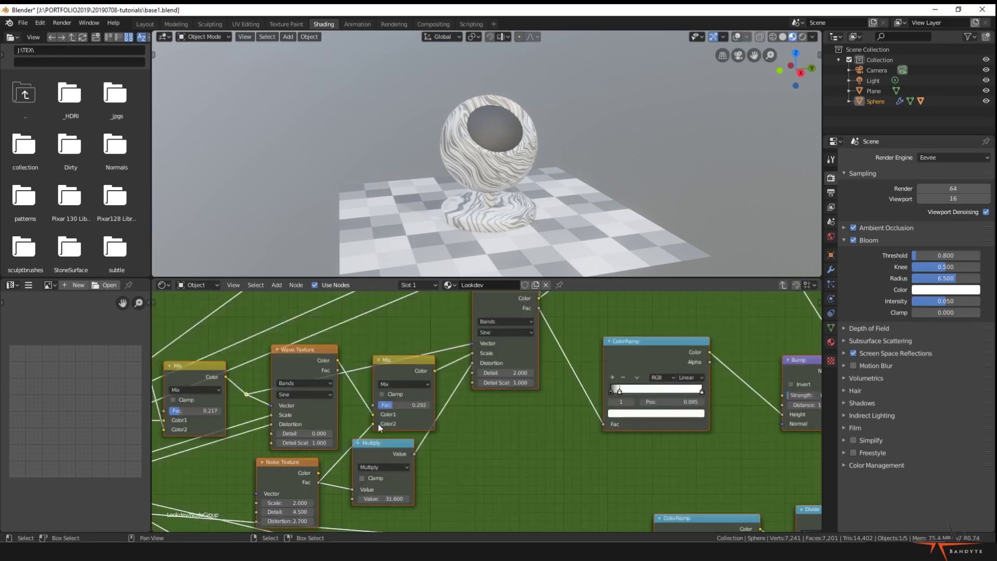
{"action": "scroll", "coordinate": [709, 425], "scroll_direction": "down", "scroll_amount": 1}
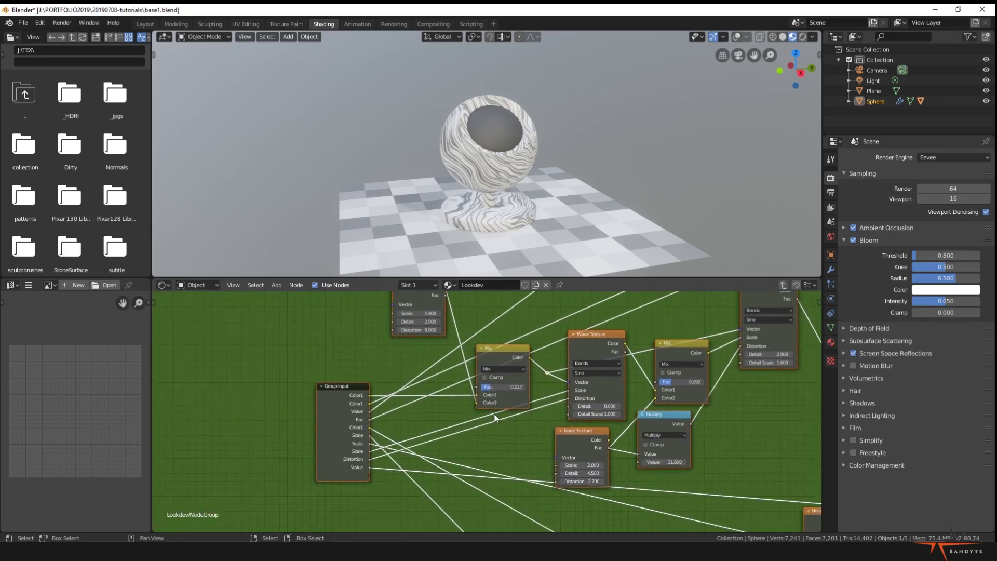
{"action": "left_click", "coordinate": [336, 423]}
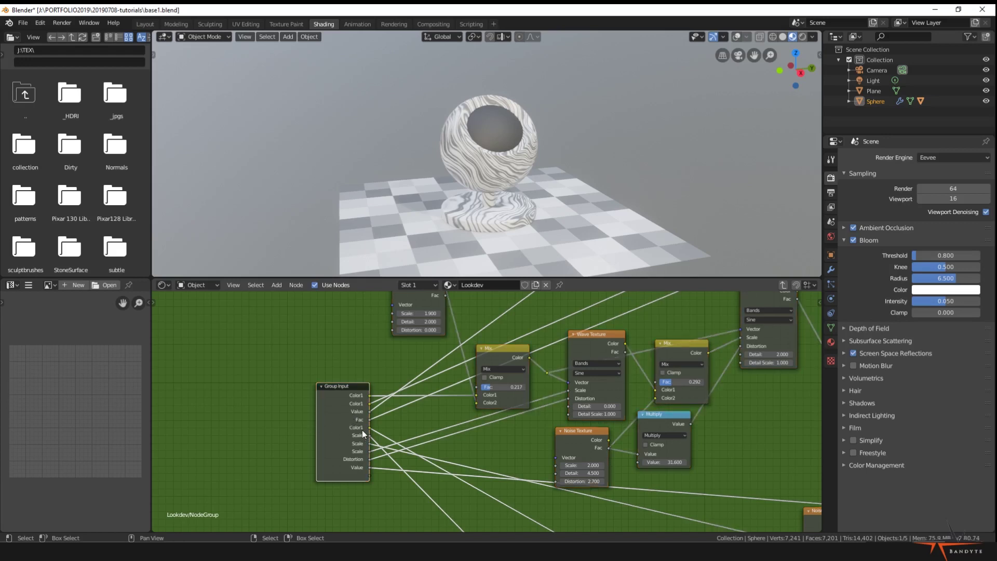
{"action": "key", "text": "n"}
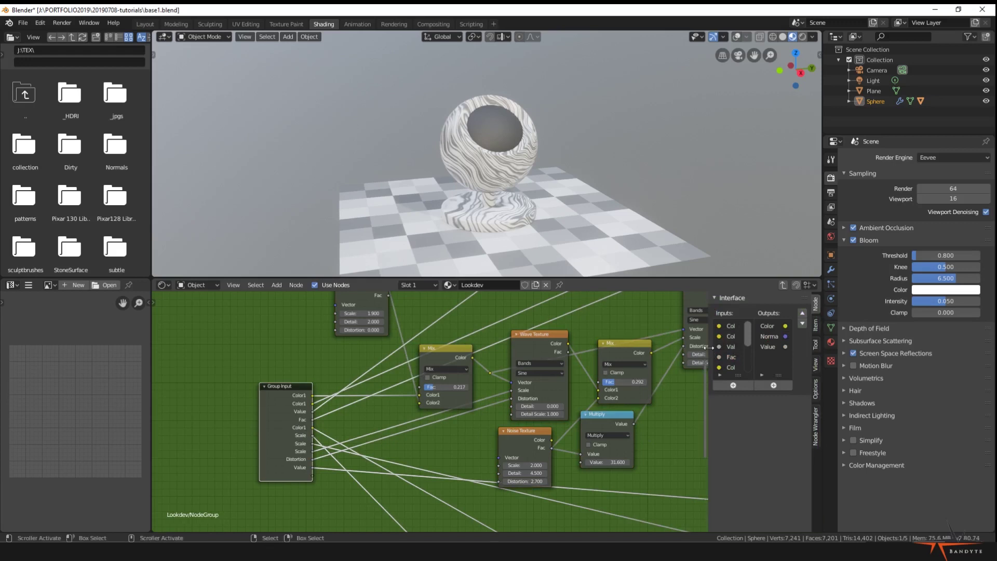
{"action": "left_click_drag", "start_coordinate": [708, 348], "coordinate": [629, 346]}
Rename the group's first Color1 input as "Vector Wood"
{"action": "left_click", "coordinate": [652, 327]}
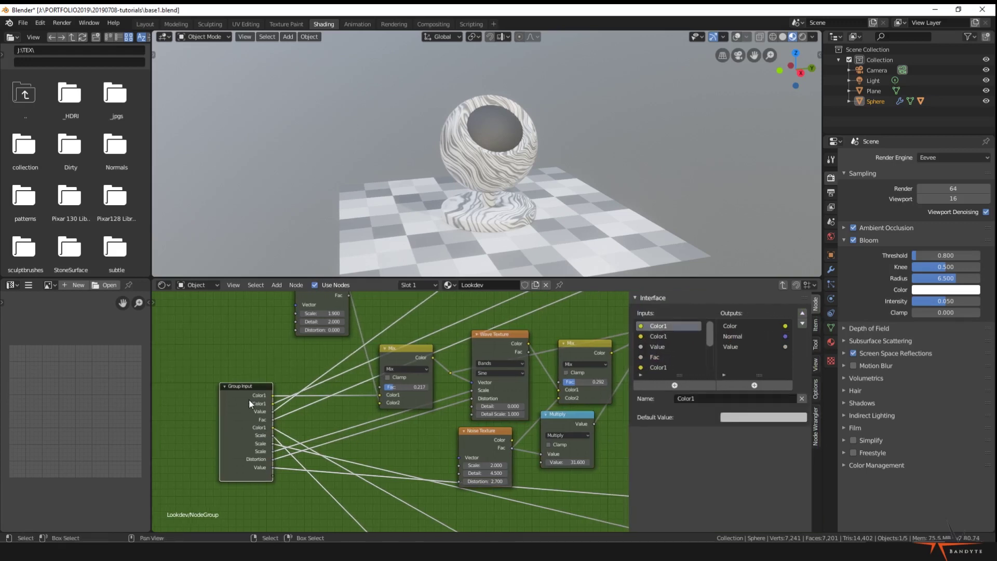
{"action": "scroll", "coordinate": [347, 389], "scroll_direction": "down", "scroll_amount": 1}
{"action": "middle_click_drag", "start_coordinate": [352, 388], "coordinate": [331, 410]}
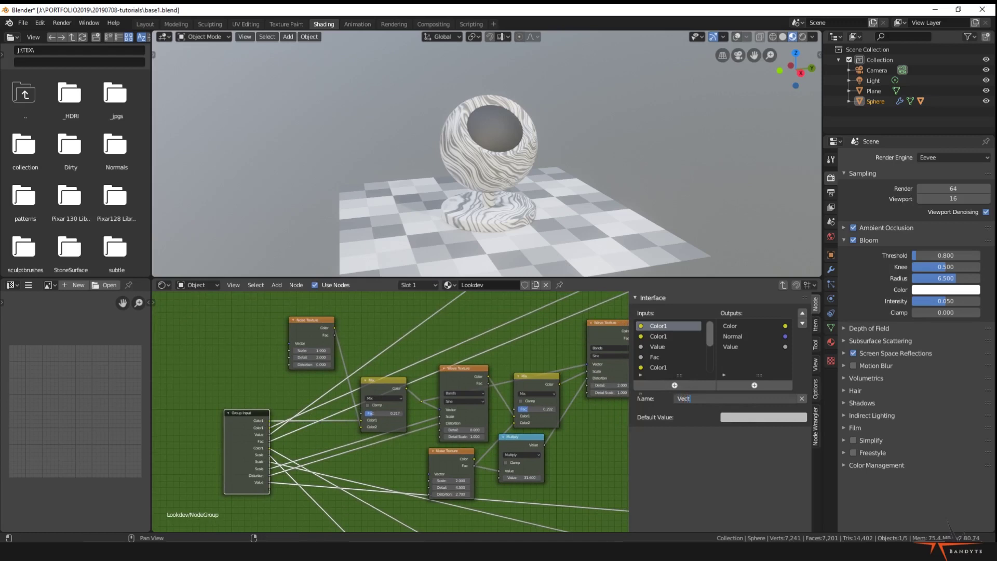
{"action": "key", "text": "Return"}
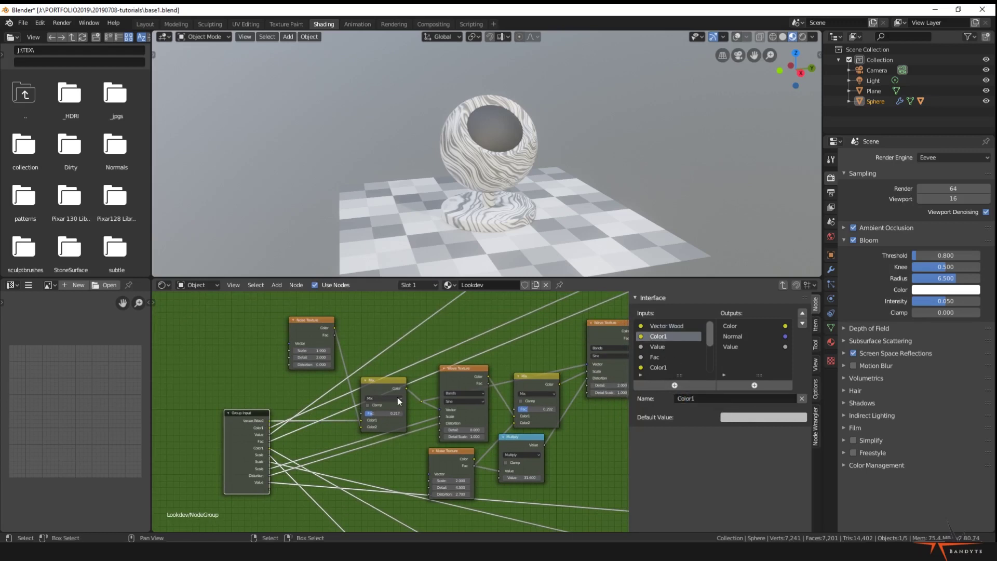
Rename the group's second input, the Color1 socket feeding the upper mix nodes, as "Color"
{"action": "scroll", "coordinate": [397, 397], "scroll_direction": "down", "scroll_amount": 2}
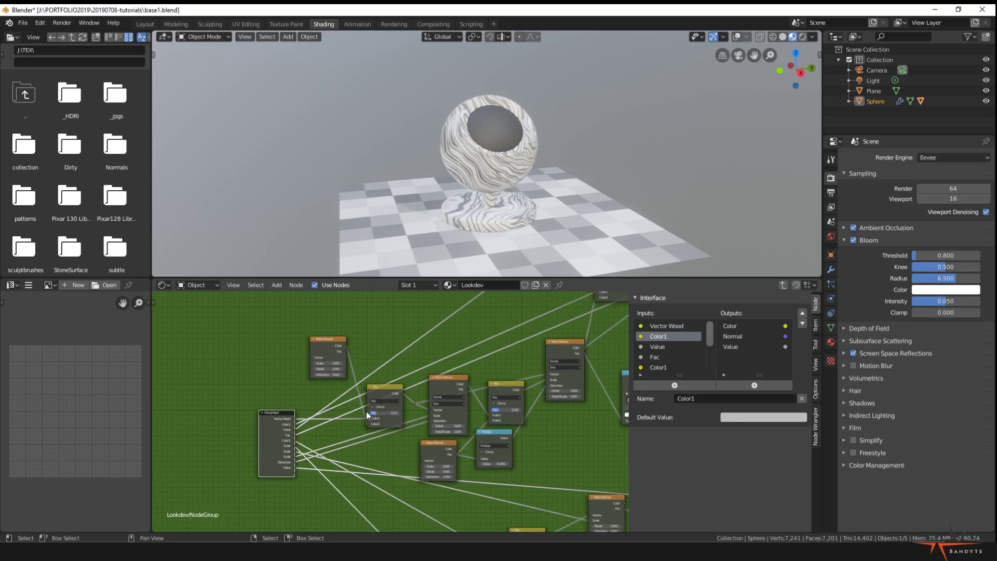
{"action": "mouse_move", "coordinate": [429, 401]}
{"action": "middle_mouse_down"}
{"action": "mouse_move", "coordinate": [341, 467]}
{"action": "mouse_move", "coordinate": [352, 460]}
{"action": "middle_mouse_up"}
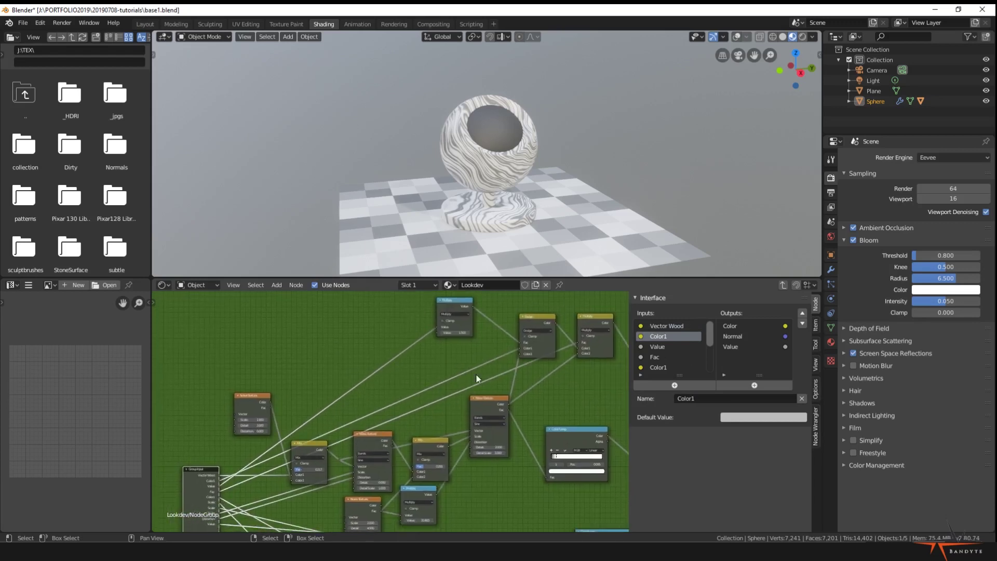
{"action": "left_click", "coordinate": [702, 396]}
{"action": "left_click", "coordinate": [702, 396]}
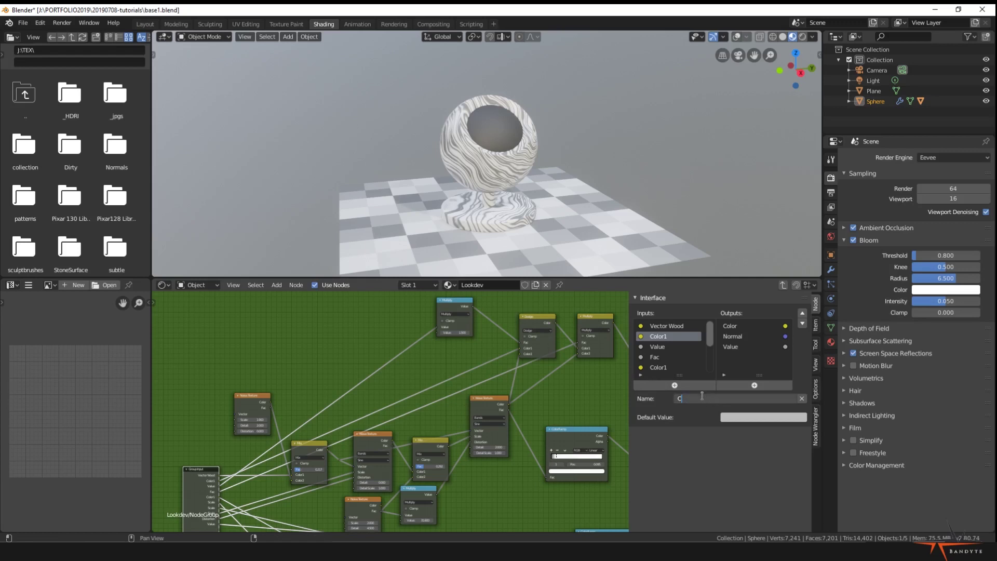
{"action": "key", "text": "BackSpace"}
{"action": "key", "text": "Return"}
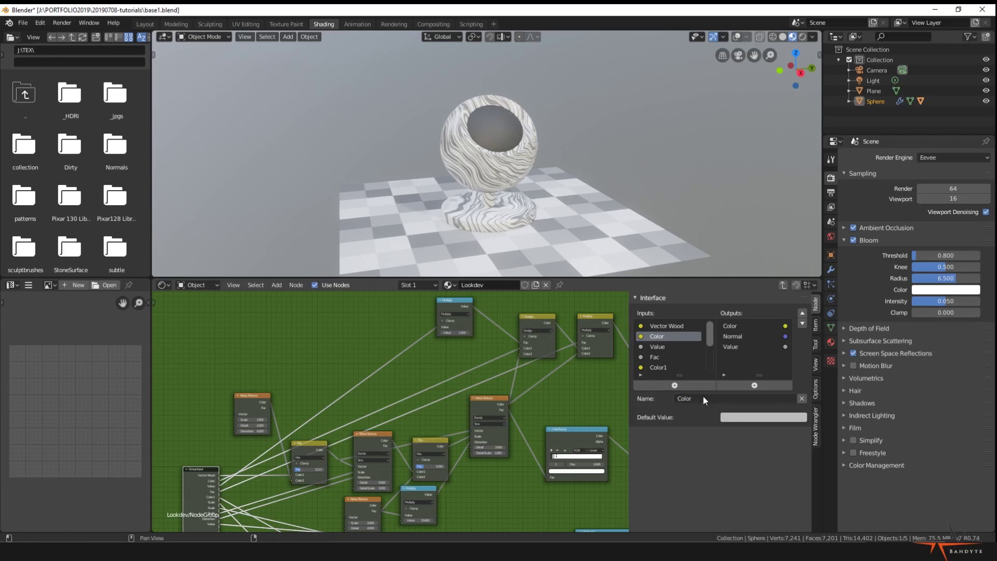
Rename the Value input that feeds the upper Multiply math node as "Contrast"
{"action": "left_click", "coordinate": [661, 345]}
{"action": "mouse_move", "coordinate": [283, 492]}
{"action": "middle_mouse_down"}
{"action": "mouse_move", "coordinate": [337, 430]}
{"action": "mouse_move", "coordinate": [378, 417]}
{"action": "mouse_move", "coordinate": [323, 474]}
{"action": "mouse_move", "coordinate": [385, 408]}
{"action": "middle_mouse_up"}
{"action": "scroll", "coordinate": [380, 418], "scroll_direction": "up", "scroll_amount": 3}
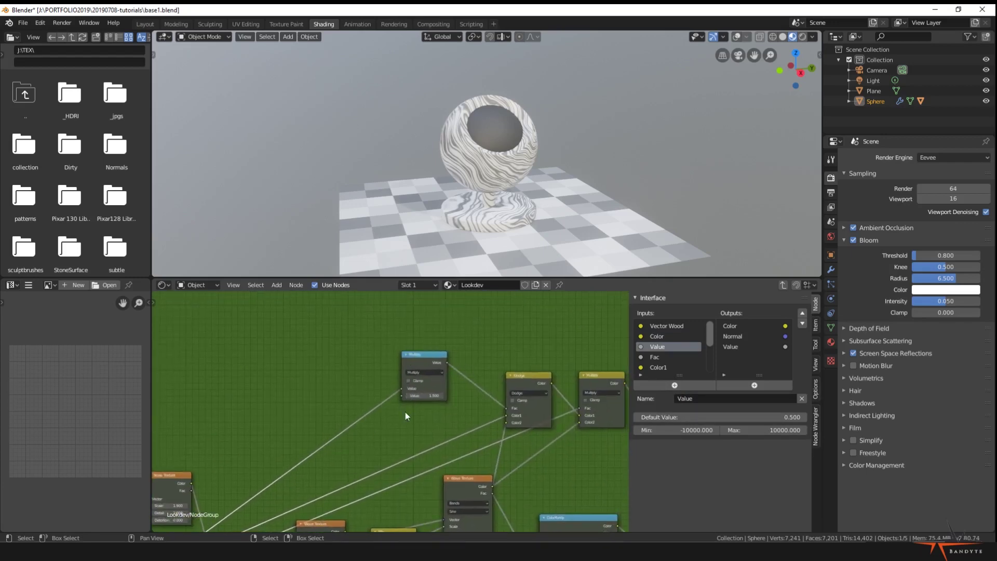
{"action": "left_click", "coordinate": [715, 398]}
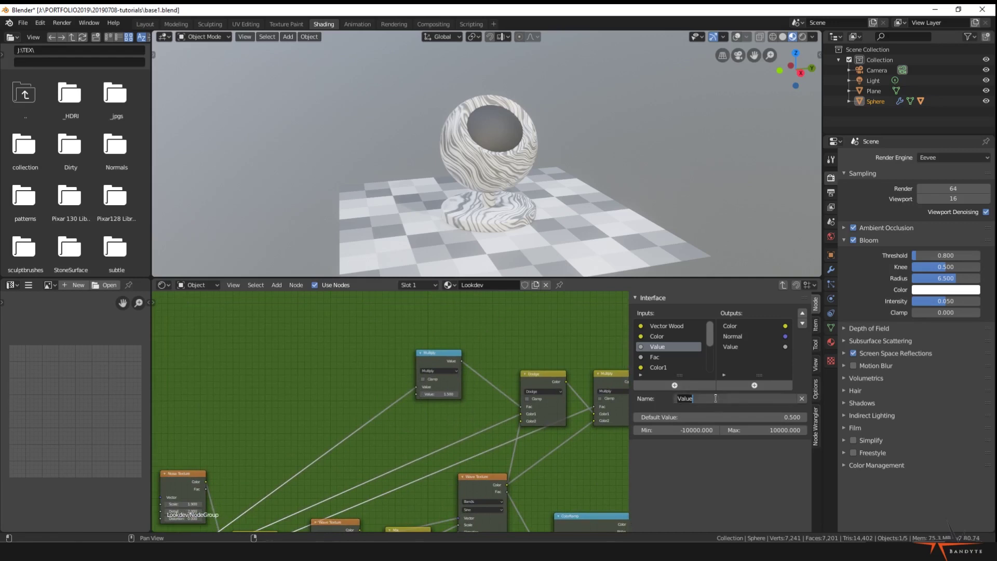
{"action": "type", "text": "contras"}
{"action": "type", "text": "t"}
{"action": "key", "text": "Return"}
{"action": "key", "text": "Delete"}
{"action": "type", "text": "C"}
{"action": "key", "text": "Return"}
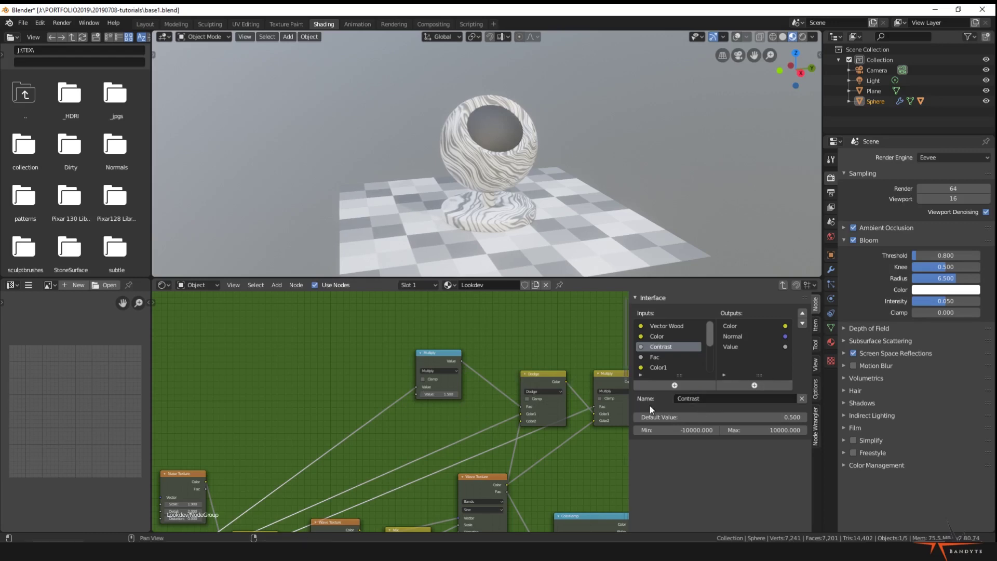
Remove the Fac input from the group and connect the Contrast input to the Multiply mix node's factor instead
{"action": "left_click", "coordinate": [662, 356]}
{"action": "middle_click_drag", "start_coordinate": [480, 432], "coordinate": [244, 471]}
{"action": "scroll", "coordinate": [309, 461], "scroll_direction": "up", "scroll_amount": 1}
{"action": "scroll", "coordinate": [235, 454], "scroll_direction": "down", "scroll_amount": 5}
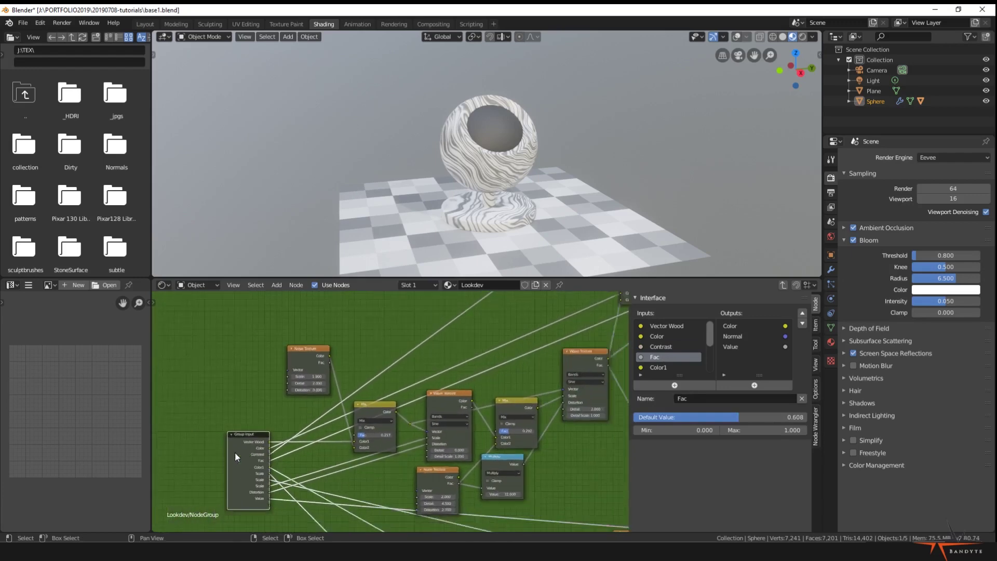
{"action": "middle_click_drag", "start_coordinate": [425, 403], "coordinate": [336, 445]}
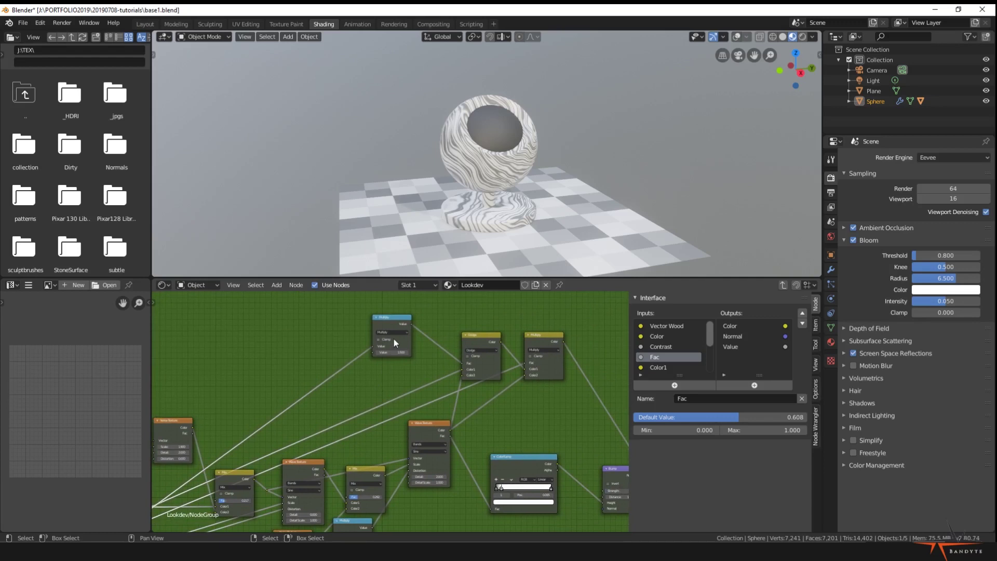
{"action": "middle_click_drag", "start_coordinate": [425, 447], "coordinate": [501, 417]}
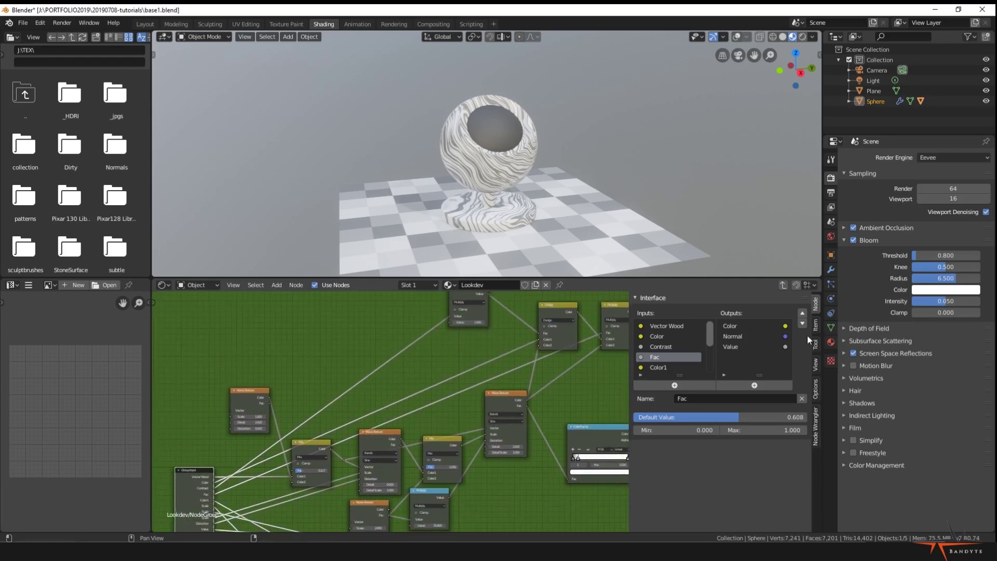
{"action": "left_click", "coordinate": [802, 397]}
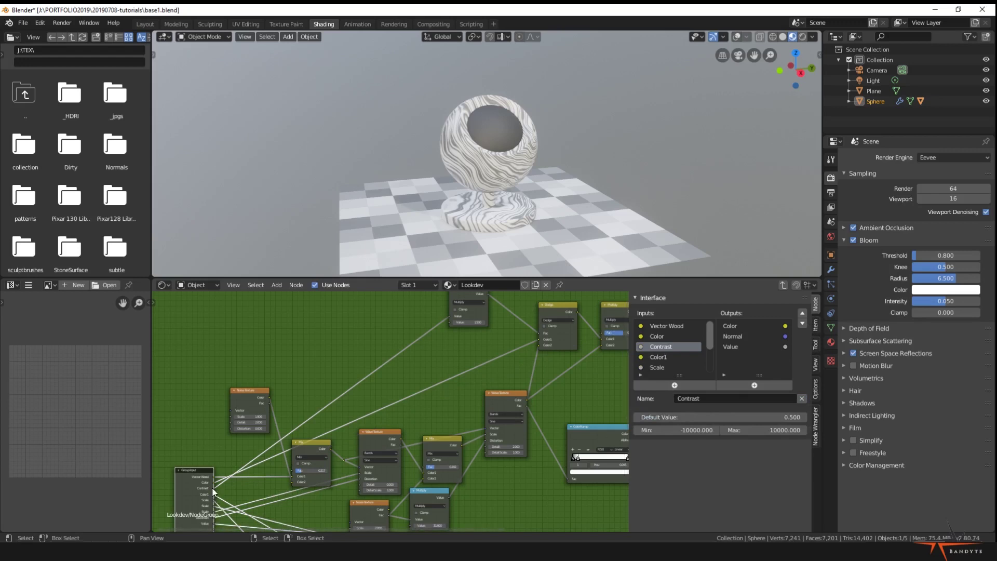
{"action": "left_click_drag", "start_coordinate": [213, 488], "coordinate": [606, 334]}
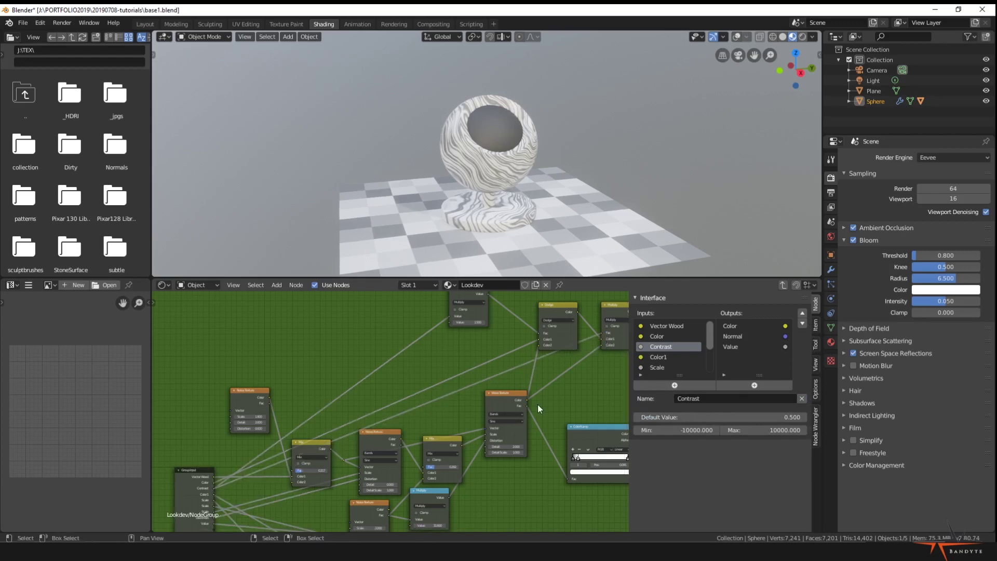
Rename the remaining Color1 input, which feeds the lower Mix node, as "Vector Smudges"
{"action": "middle_click_drag", "start_coordinate": [538, 404], "coordinate": [529, 370]}
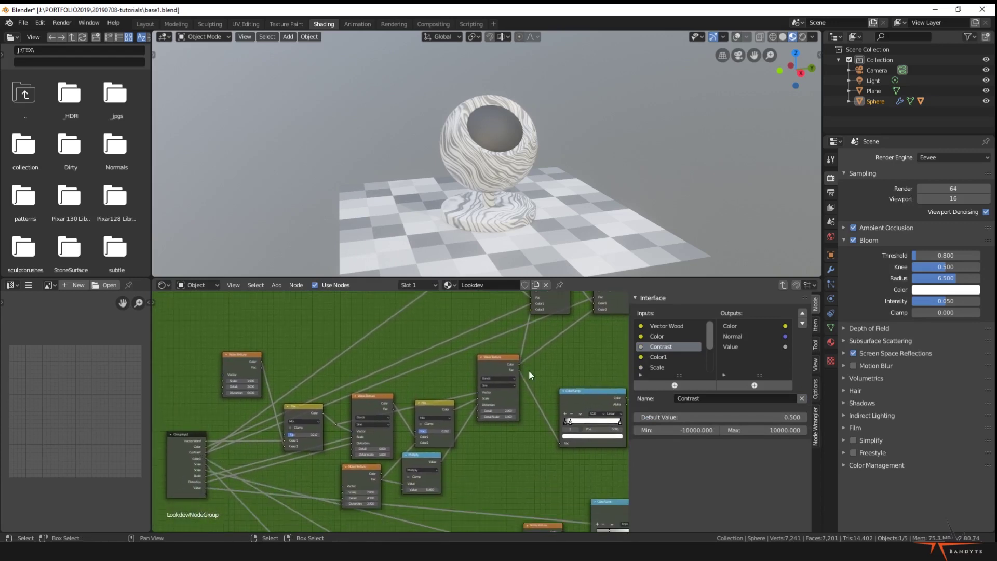
{"action": "middle_click_drag", "start_coordinate": [278, 486], "coordinate": [256, 344]}
{"action": "scroll", "coordinate": [310, 451], "scroll_direction": "up", "scroll_amount": 1}
{"action": "left_click", "coordinate": [668, 357]}
{"action": "middle_click_drag", "start_coordinate": [520, 448], "coordinate": [479, 436]}
{"action": "scroll", "coordinate": [391, 465], "scroll_direction": "down", "scroll_amount": 4}
{"action": "scroll", "coordinate": [399, 439], "scroll_direction": "up", "scroll_amount": 1}
{"action": "middle_click_drag", "start_coordinate": [289, 418], "coordinate": [413, 444]}
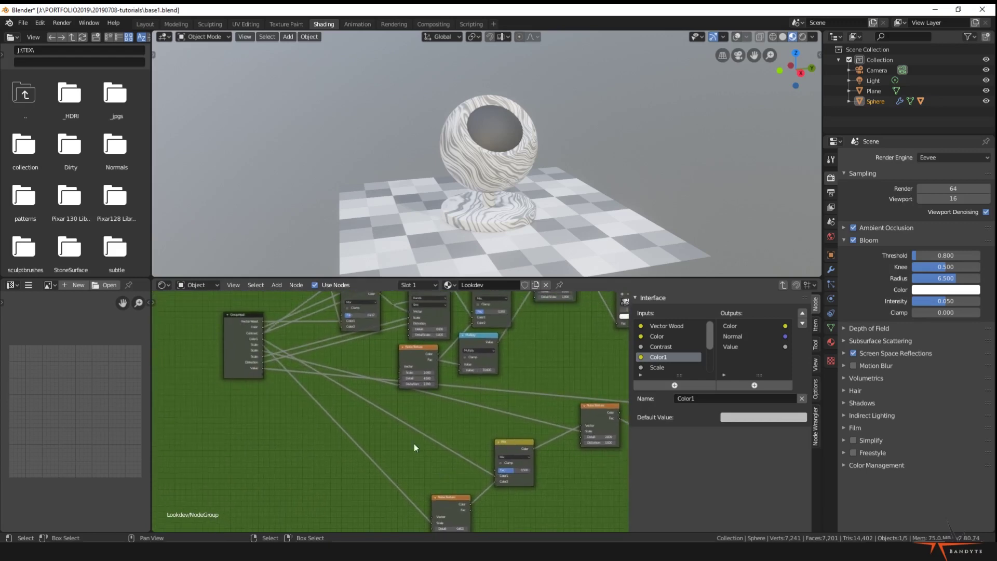
{"action": "left_click", "coordinate": [717, 398]}
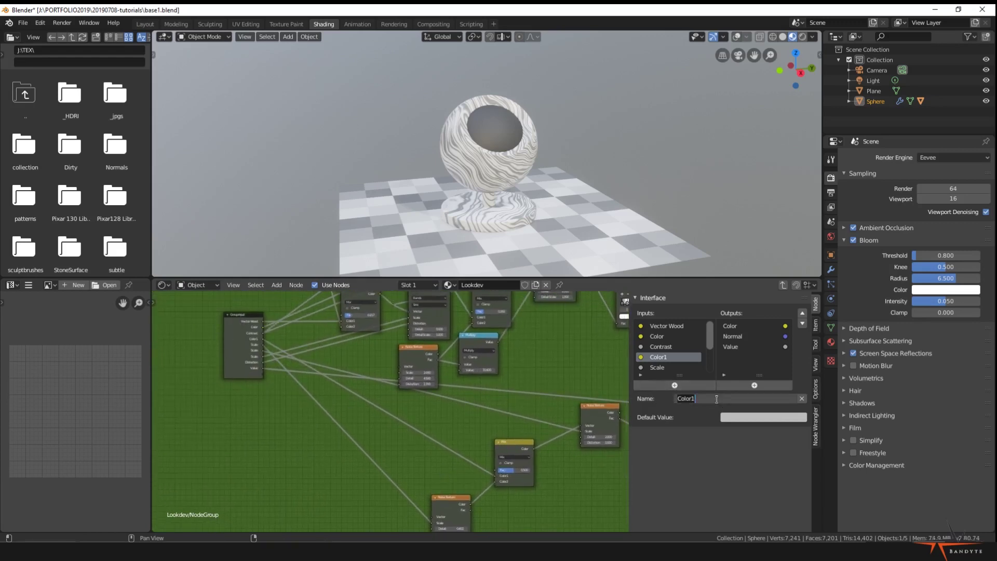
{"action": "type", "text": "Vector Smudges"}
{"action": "key", "text": "Return"}
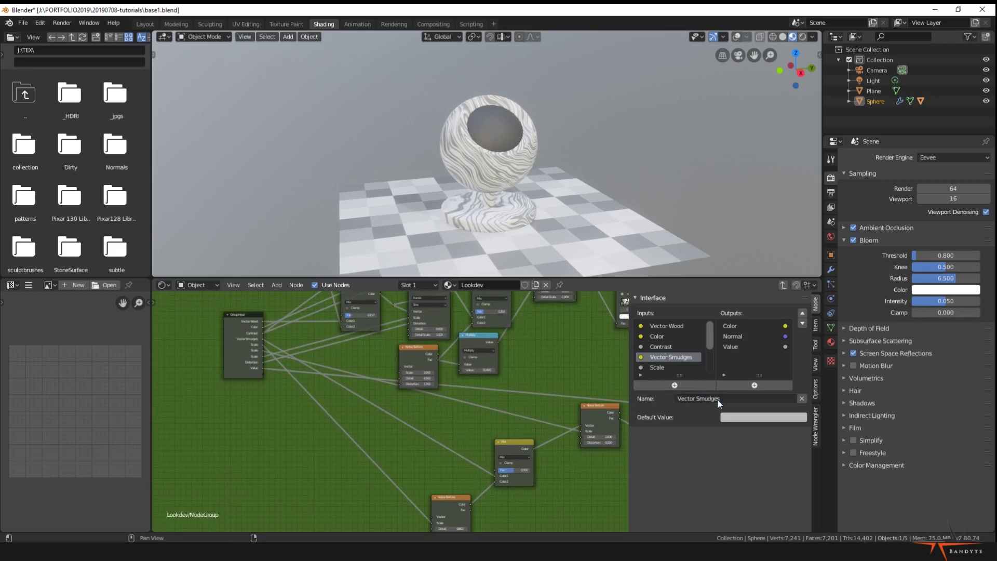
Rename the group's first Scale input, which feeds the lowest Noise Texture, as "Scale Smudges"
{"action": "left_click", "coordinate": [659, 367]}
{"action": "scroll", "coordinate": [301, 351], "scroll_direction": "up", "scroll_amount": 2}
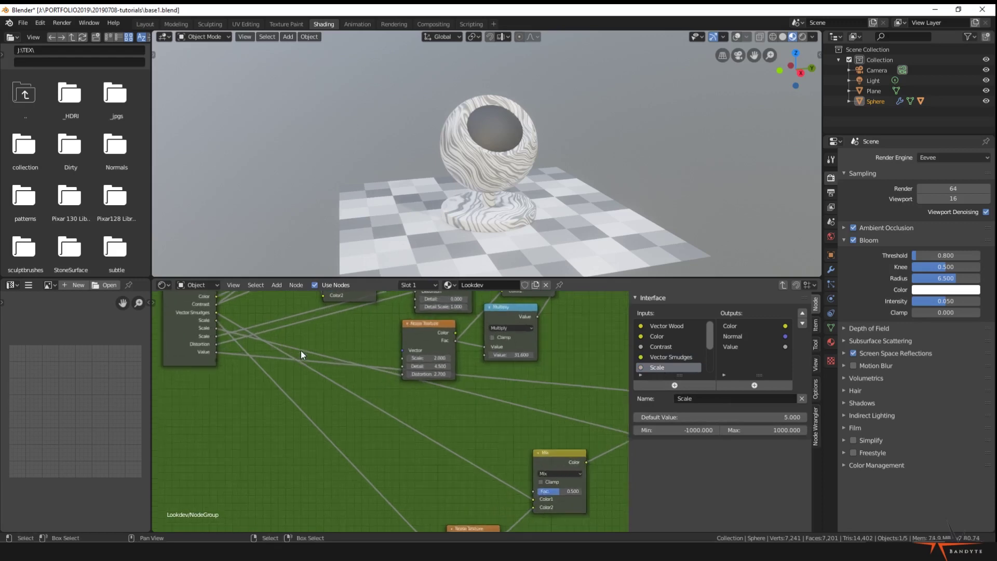
{"action": "middle_click_drag", "start_coordinate": [301, 350], "coordinate": [326, 412]}
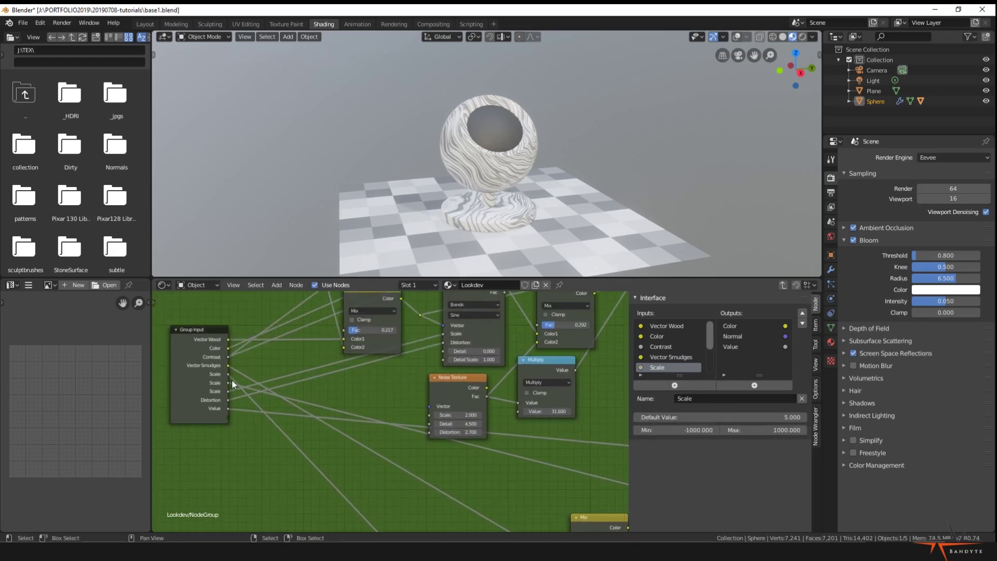
{"action": "middle_click_drag", "start_coordinate": [271, 447], "coordinate": [156, 325]}
{"action": "left_click", "coordinate": [727, 398]}
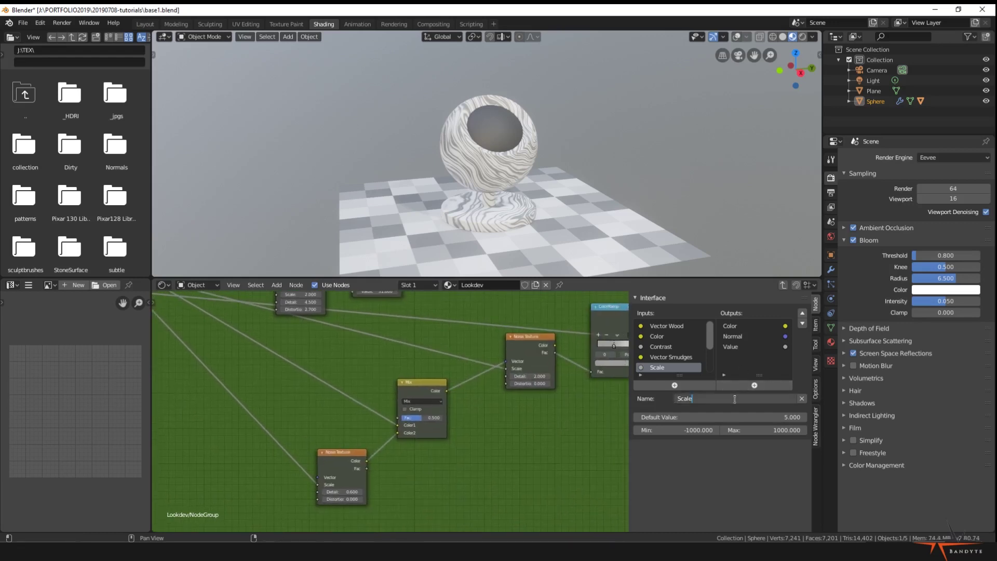
{"action": "type", "text": "Smudges"}
{"action": "key", "text": "Return"}
Remove the next Scale input from the group and connect Scale Smudges to the Scale of the Noise Texture after the lower Mix node instead
{"action": "scroll", "coordinate": [691, 352], "scroll_direction": "down", "scroll_amount": 3}
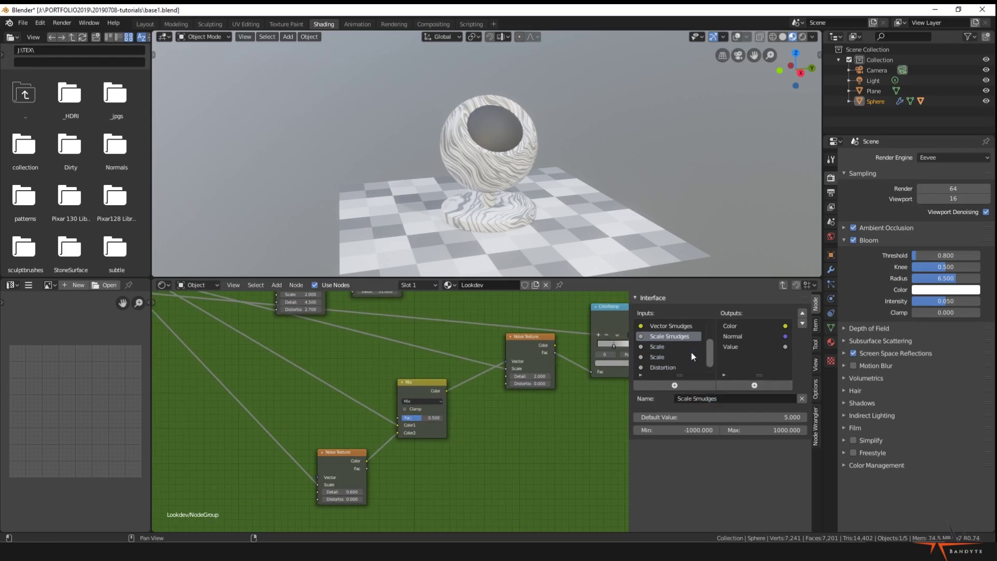
{"action": "left_click", "coordinate": [653, 348]}
{"action": "middle_click_drag", "start_coordinate": [179, 354], "coordinate": [406, 409]}
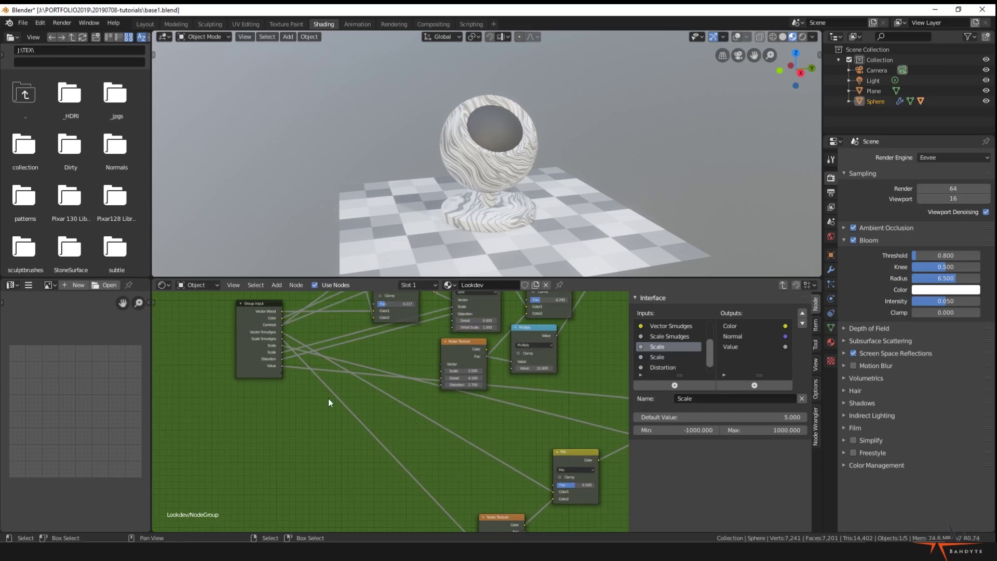
{"action": "scroll", "coordinate": [328, 397], "scroll_direction": "up", "scroll_amount": 3}
{"action": "middle_click_drag", "start_coordinate": [455, 454], "coordinate": [380, 413]}
{"action": "scroll", "coordinate": [385, 414], "scroll_direction": "down", "scroll_amount": 3}
{"action": "middle_click_drag", "start_coordinate": [489, 434], "coordinate": [441, 434]}
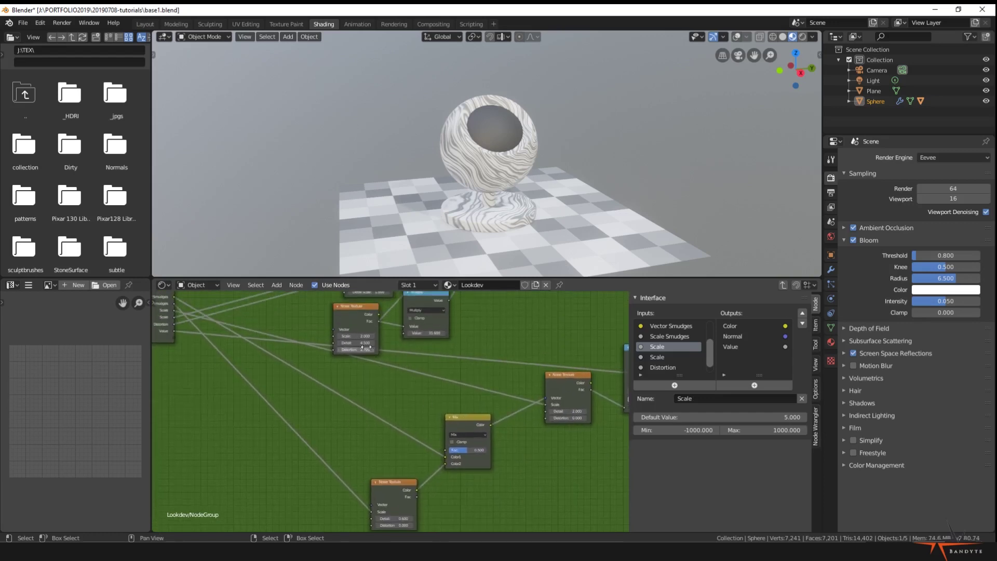
{"action": "left_click", "coordinate": [802, 398]}
{"action": "middle_click_drag", "start_coordinate": [537, 408], "coordinate": [565, 420]}
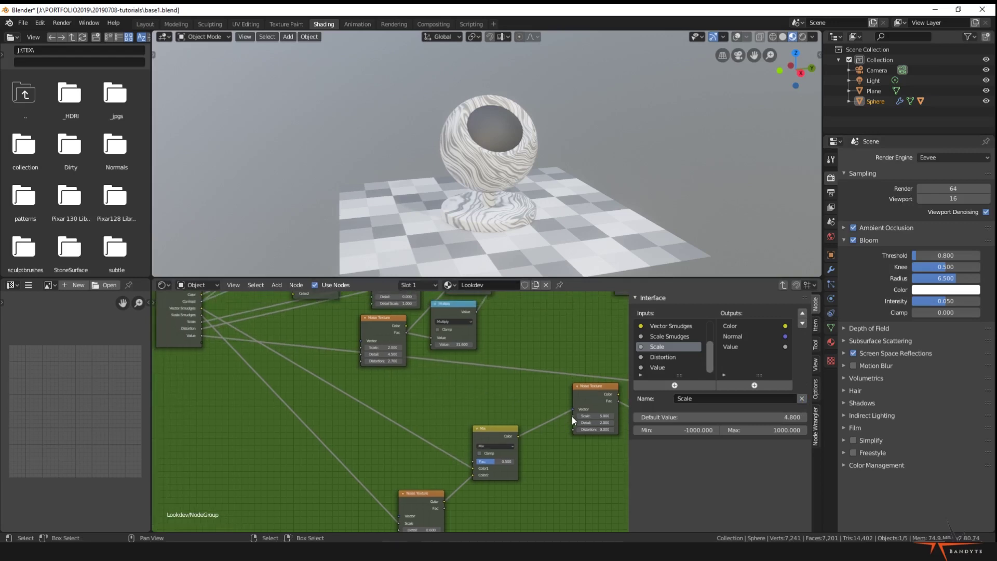
{"action": "left_click_drag", "start_coordinate": [571, 415], "coordinate": [199, 322]}
Maximize the node editor and rename the remaining Scale input, which feeds the first Wave Texture, as "Ridge Scale"
{"action": "middle_click_drag", "start_coordinate": [297, 406], "coordinate": [312, 435]}
{"action": "key", "text": "ctrl+space"}
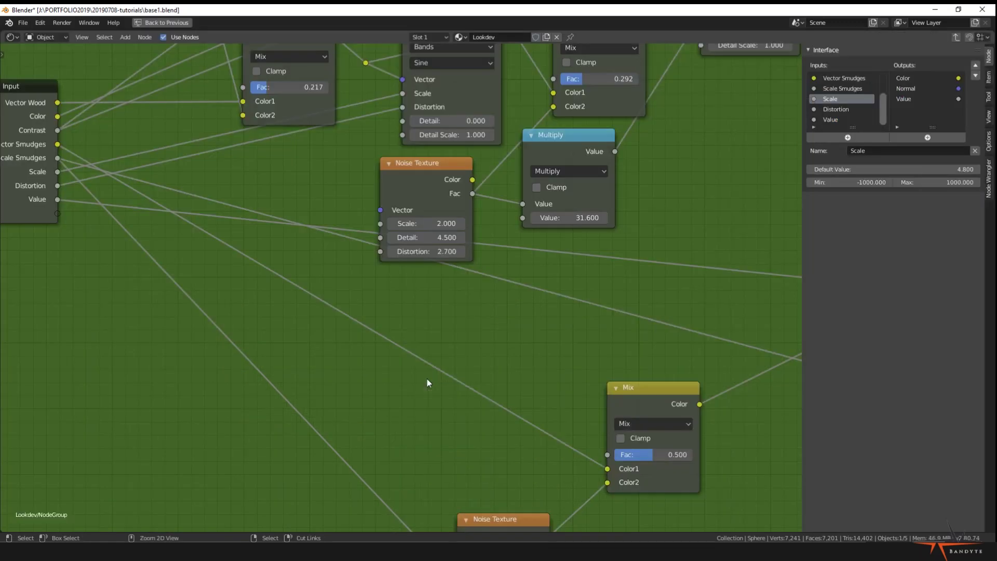
{"action": "scroll", "coordinate": [427, 383], "scroll_direction": "down", "scroll_amount": 3}
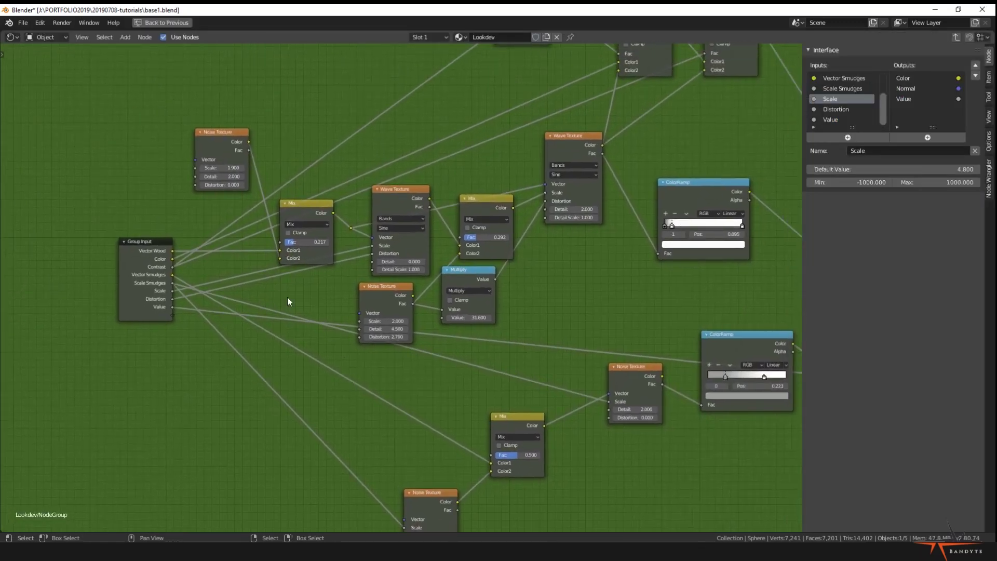
{"action": "left_click", "coordinate": [142, 298]}
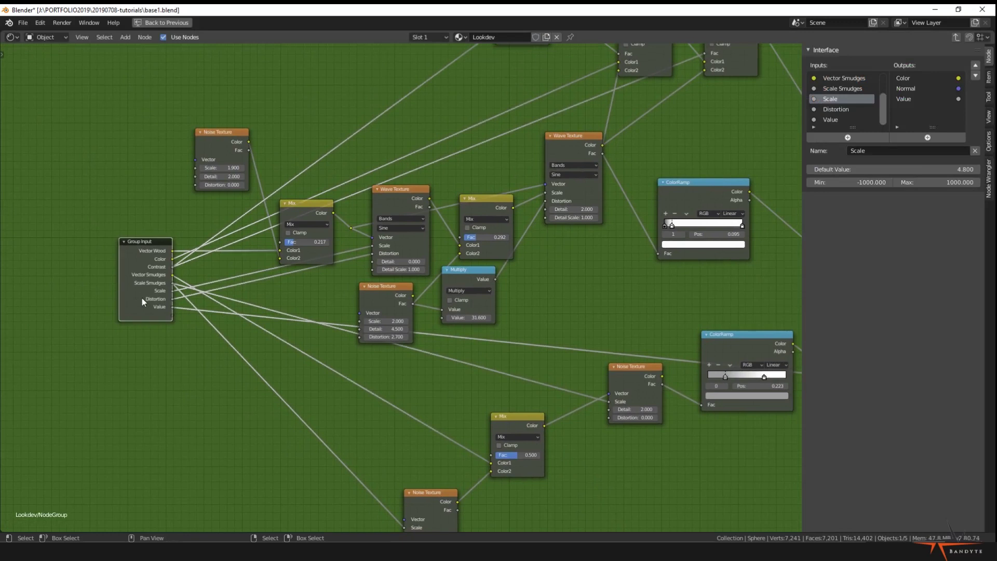
{"action": "scroll", "coordinate": [144, 297], "scroll_direction": "up", "scroll_amount": 1}
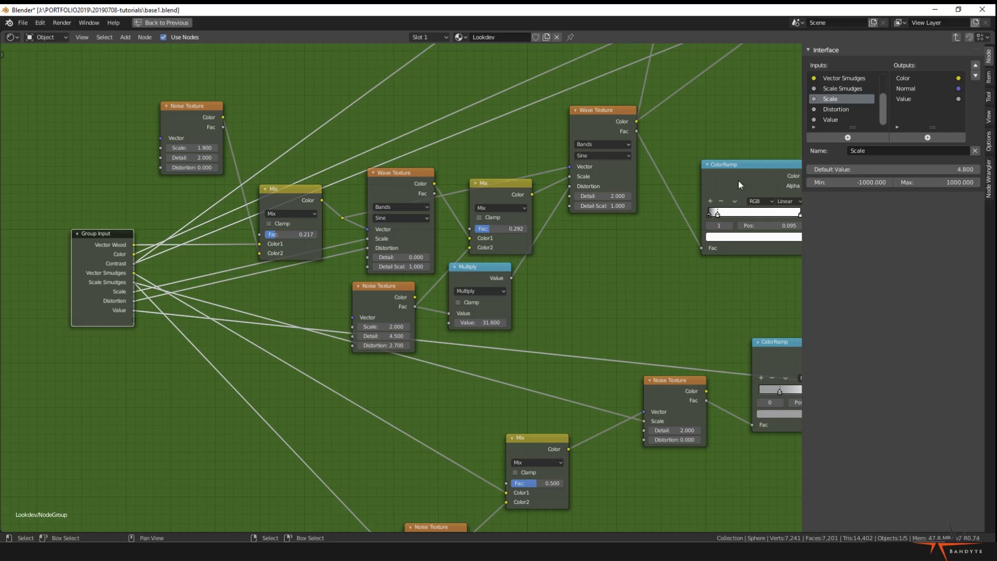
{"action": "left_click", "coordinate": [881, 150]}
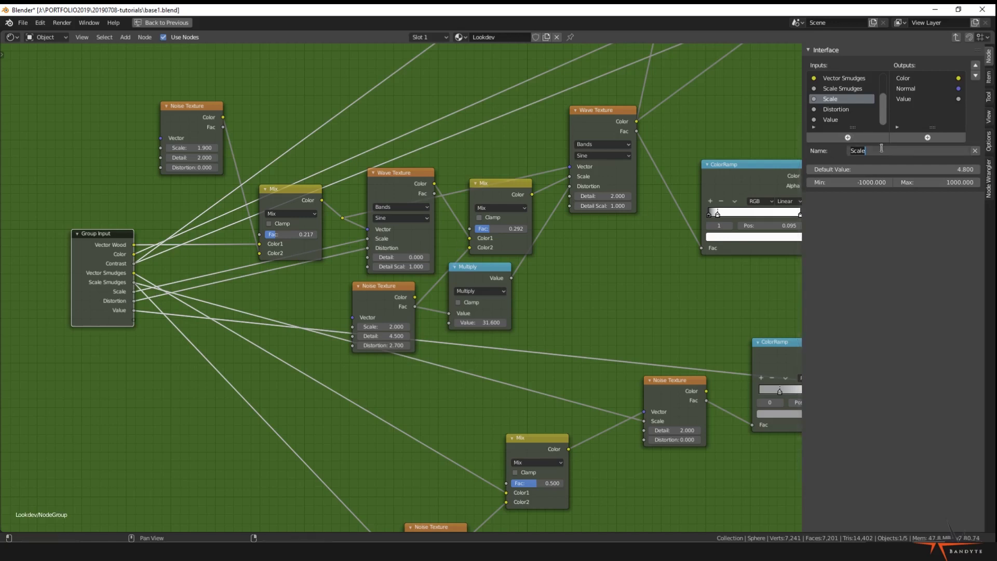
{"action": "type", "text": "Ridge Scale"}
{"action": "key", "text": "Return"}
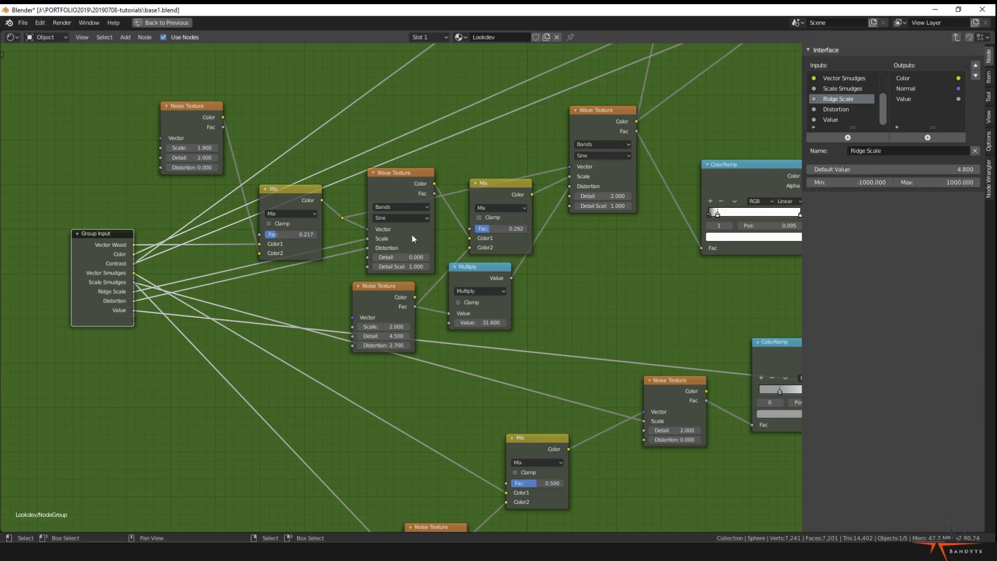
{"action": "left_click", "coordinate": [846, 110]}
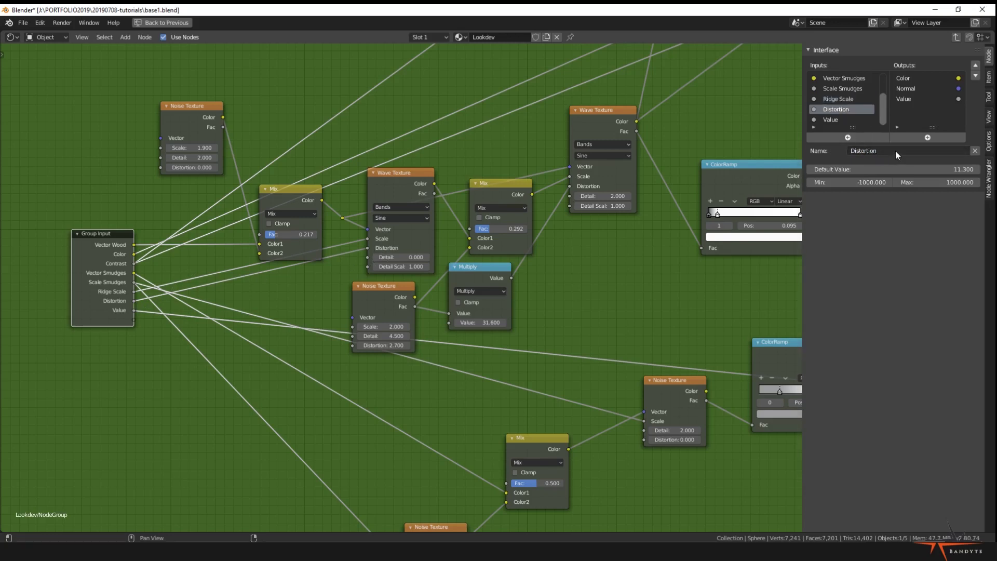
{"action": "left_click", "coordinate": [895, 151]}
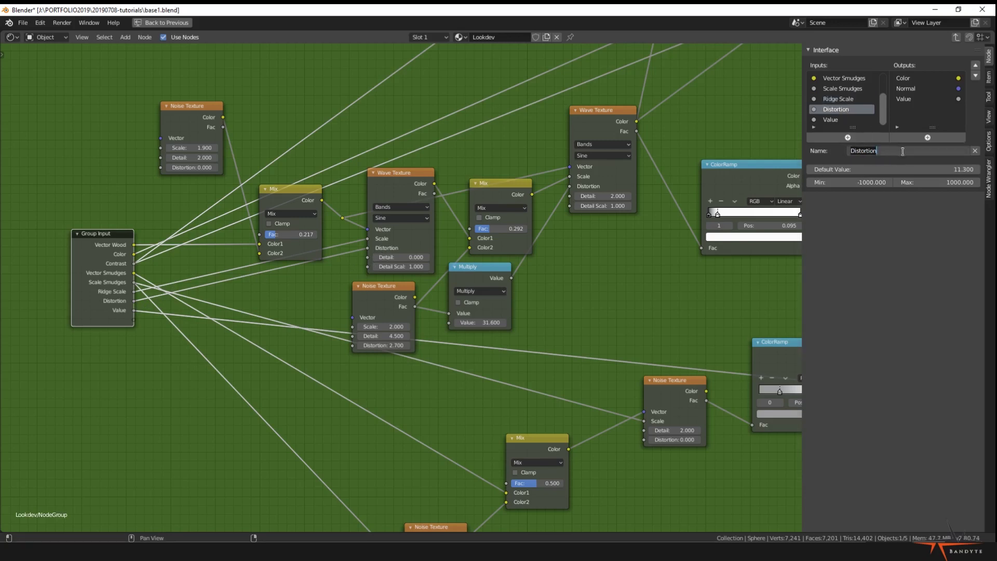
{"action": "key", "text": "Return"}
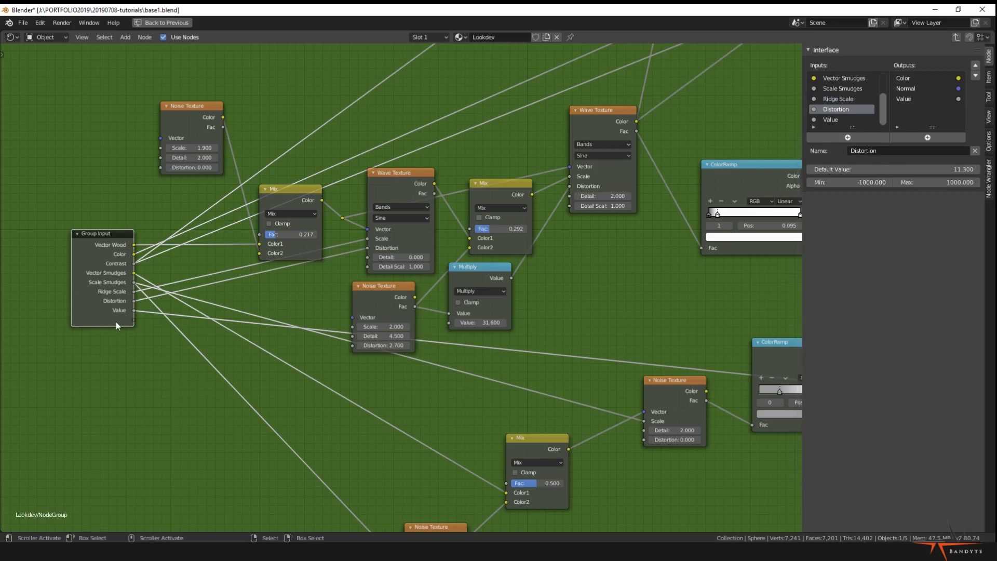
Rename the group's Value input, which feeds the Divide node, as "Roughness"
{"action": "scroll", "coordinate": [415, 395], "scroll_direction": "down", "scroll_amount": 2}
{"action": "middle_click_drag", "start_coordinate": [416, 395], "coordinate": [274, 389]}
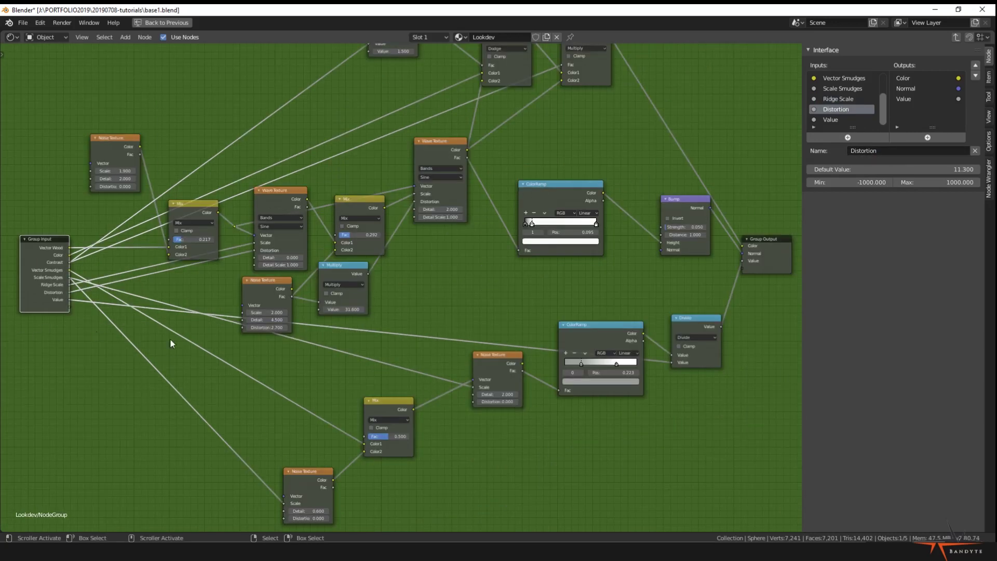
{"action": "left_click", "coordinate": [852, 120]}
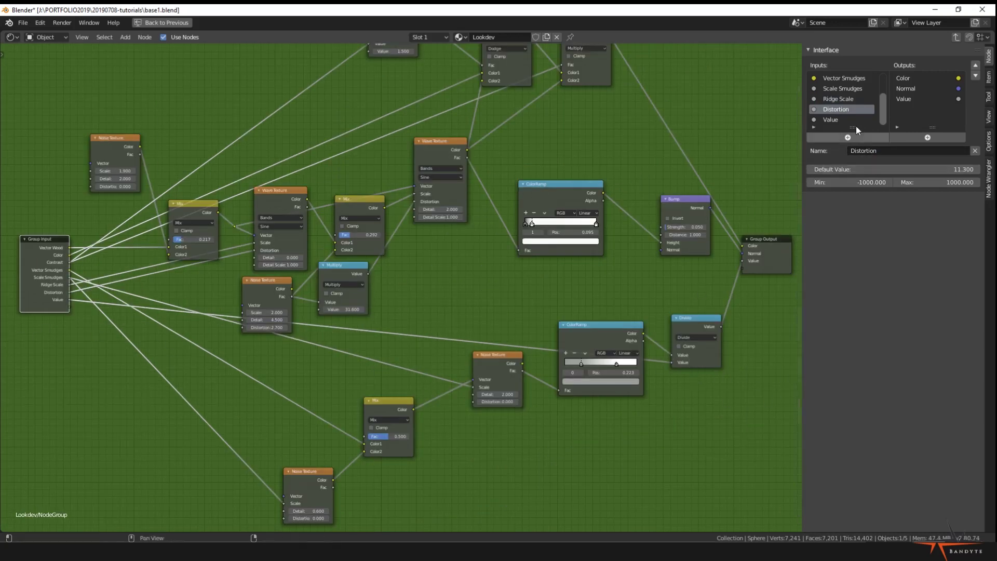
{"action": "left_click", "coordinate": [879, 150]}
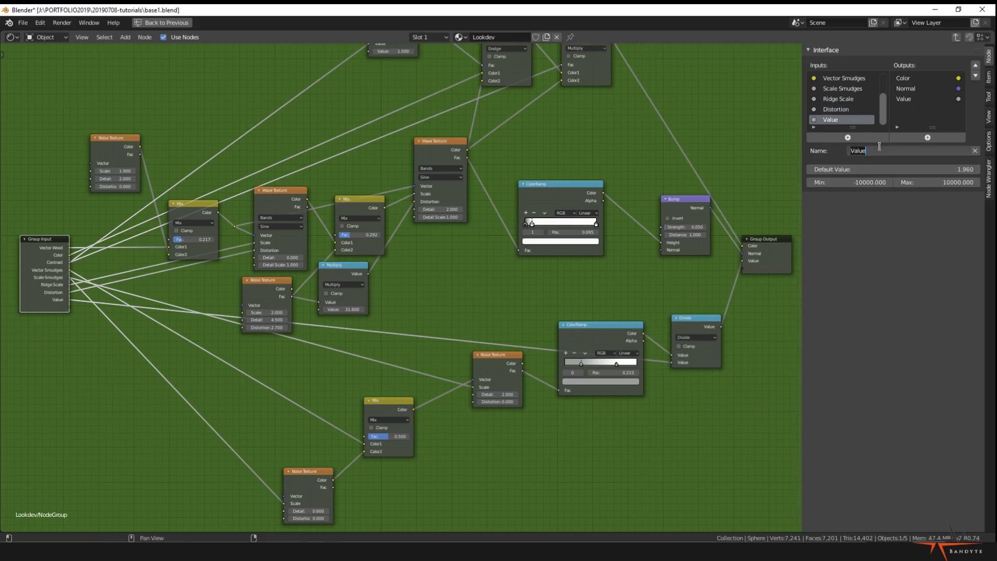
{"action": "type", "text": "Roughness"}
{"action": "key", "text": "Return"}
Enlarge the group's input list to show every entry, and reorder it with Color first and Contrast second
{"action": "middle_click_drag", "start_coordinate": [405, 331], "coordinate": [475, 340]}
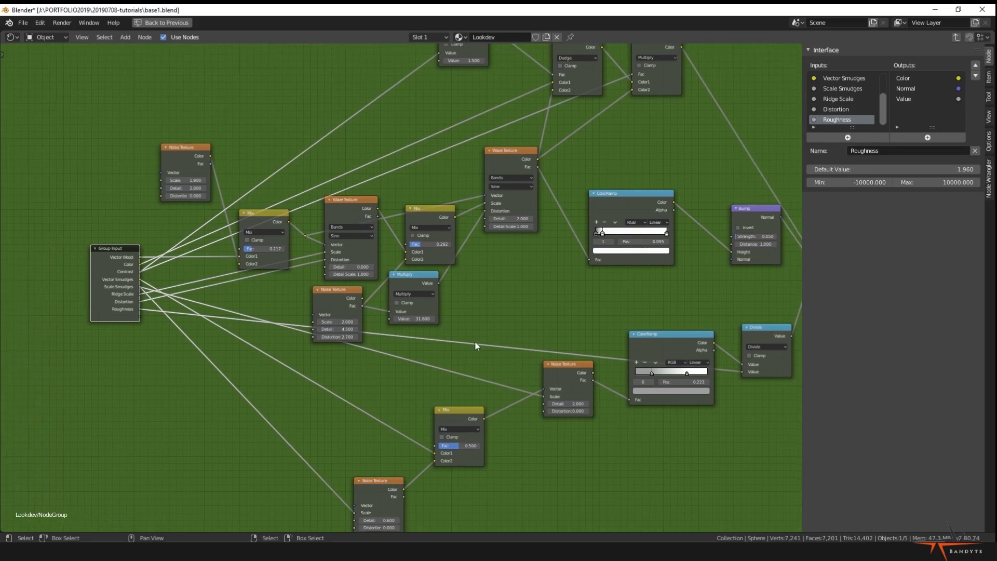
{"action": "left_click_drag", "start_coordinate": [871, 129], "coordinate": [870, 229]}
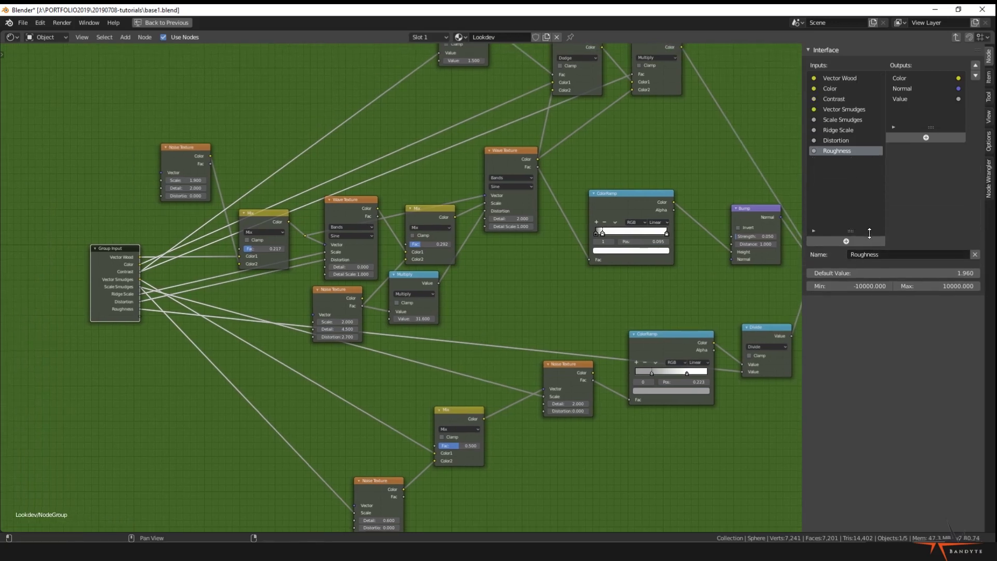
{"action": "left_click", "coordinate": [842, 90]}
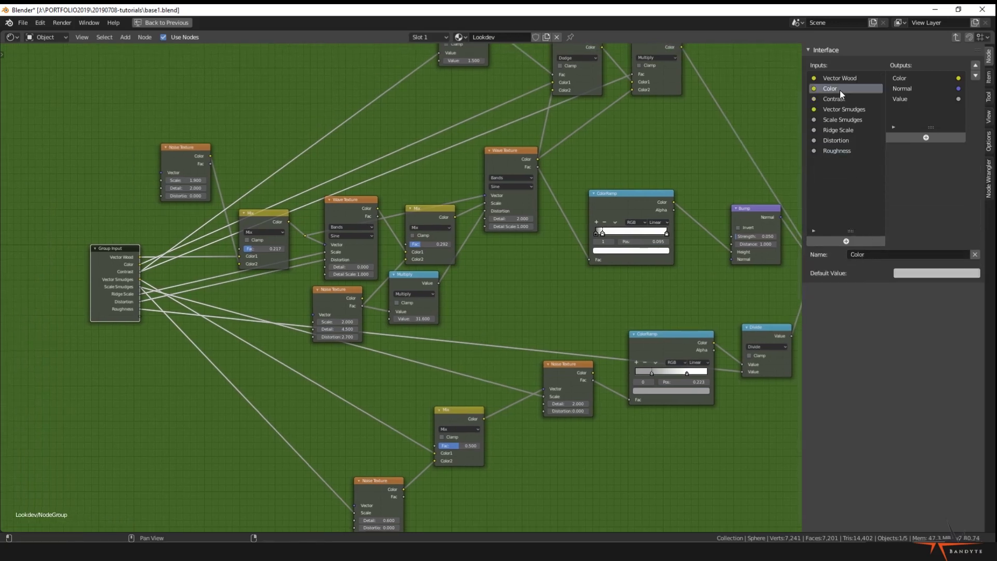
{"action": "left_click", "coordinate": [978, 67]}
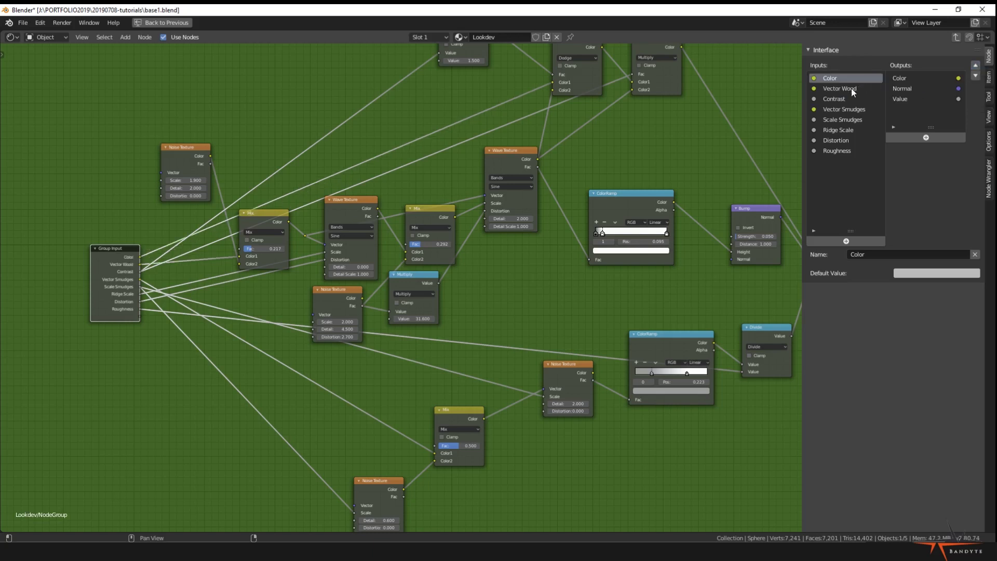
{"action": "left_click", "coordinate": [841, 99]}
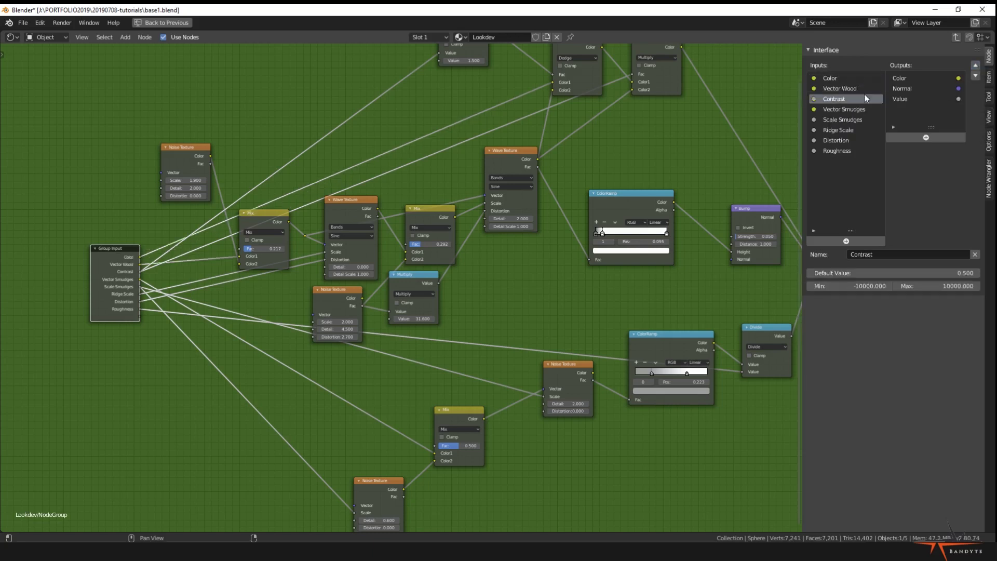
{"action": "left_click", "coordinate": [975, 65]}
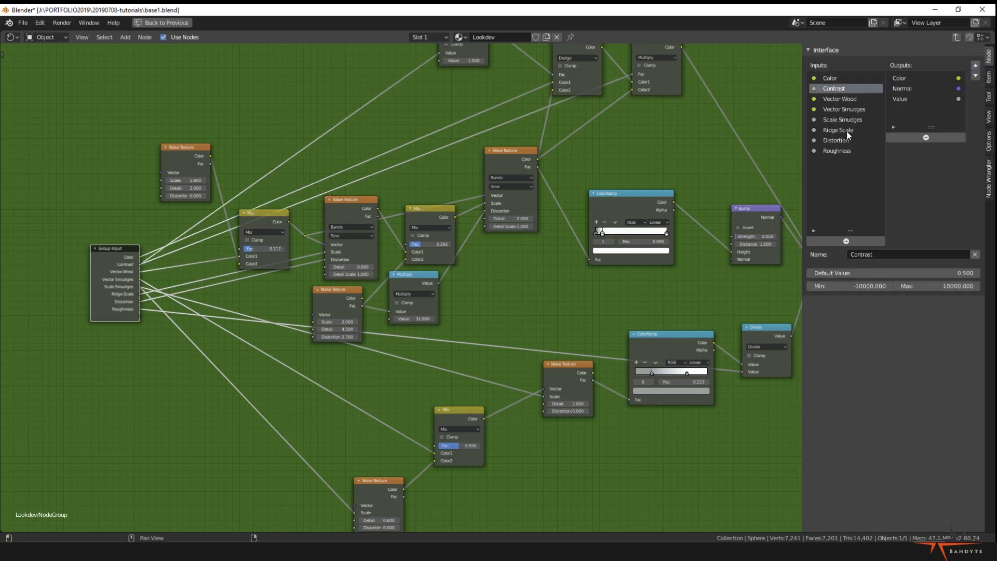
Move the Ridge Scale and Distortion inputs up to directly below Contrast, with Ridge Scale first
{"action": "left_click", "coordinate": [847, 131]}
{"action": "left_click", "coordinate": [975, 66]}
{"action": "left_click", "coordinate": [975, 65]}
{"action": "left_click", "coordinate": [975, 65]}
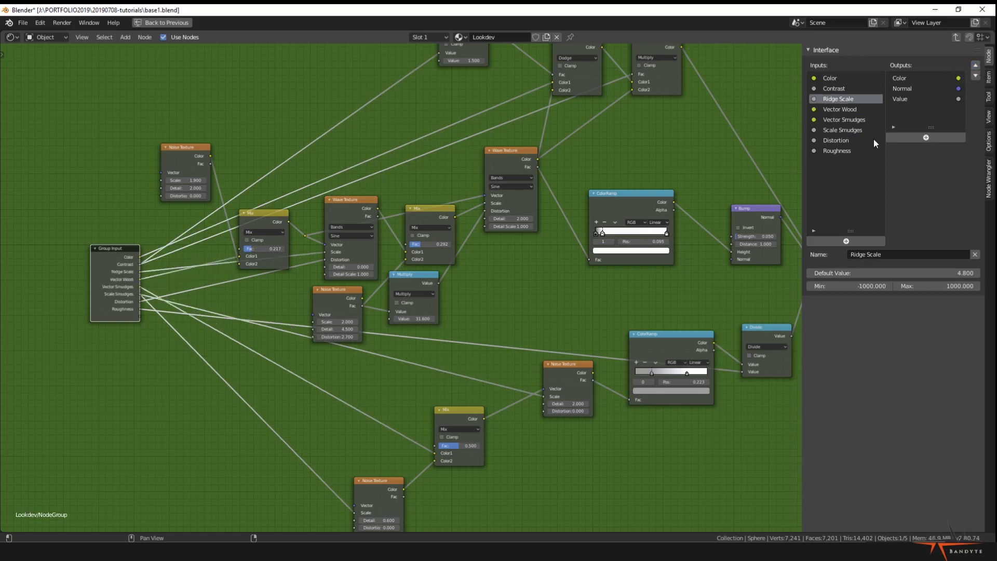
{"action": "left_click", "coordinate": [840, 143]}
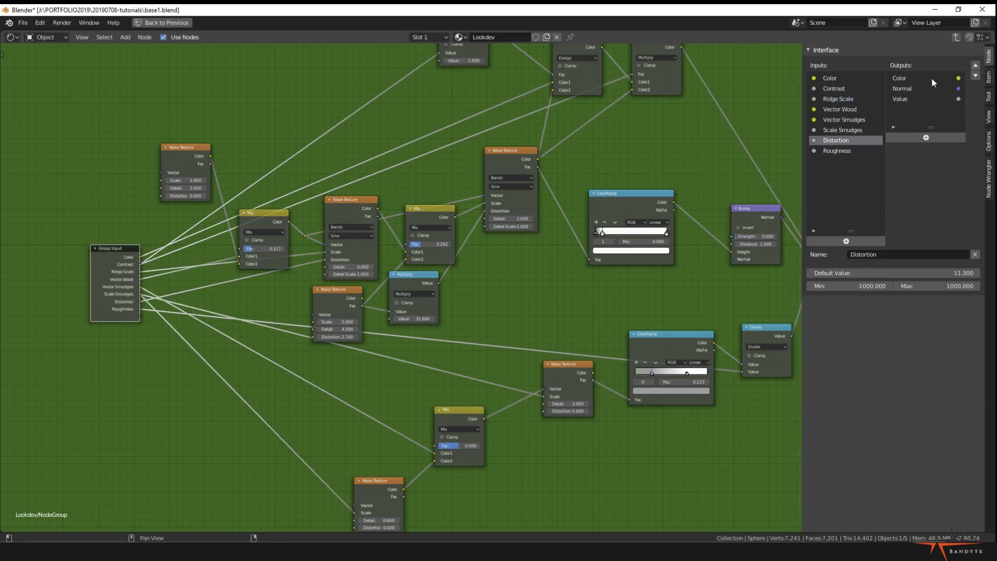
{"action": "left_click", "coordinate": [975, 66]}
{"action": "left_click", "coordinate": [975, 66]}
{"action": "left_click", "coordinate": [975, 66]}
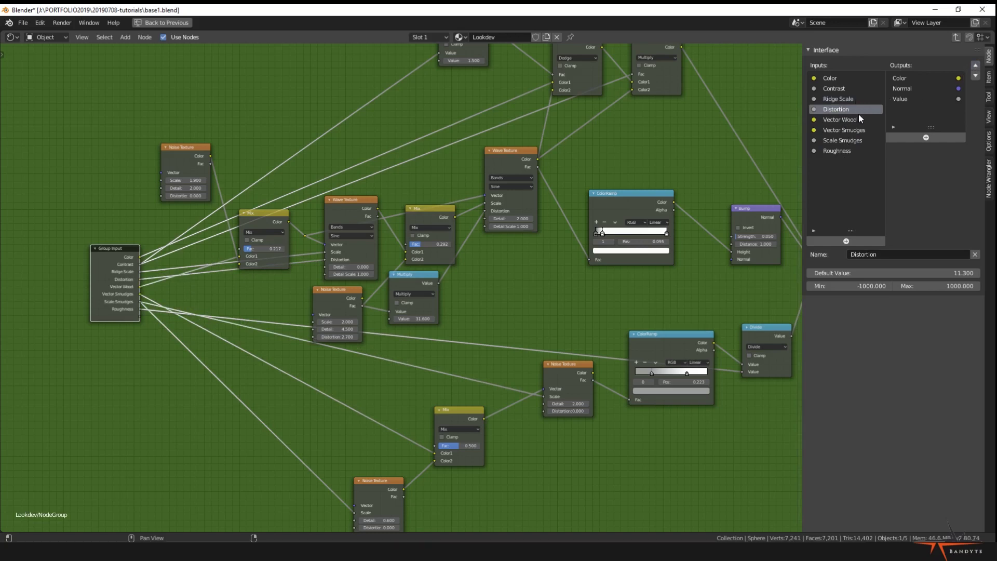
Move the Roughness and Scale Smudges inputs up to directly below Distortion, leaving the two vector inputs last
{"action": "left_click", "coordinate": [851, 150]}
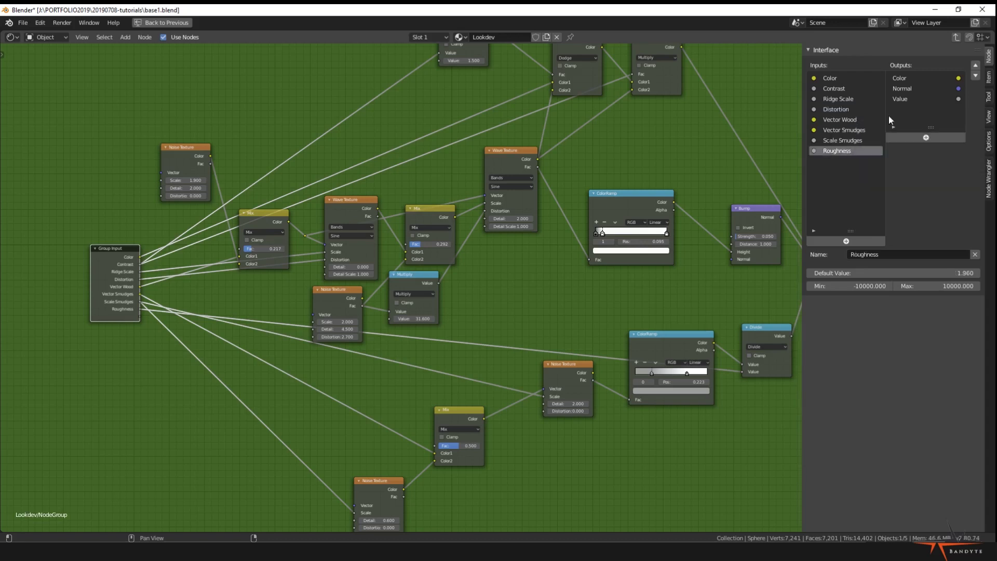
{"action": "left_click", "coordinate": [975, 66]}
{"action": "left_click", "coordinate": [975, 66]}
{"action": "left_click", "coordinate": [975, 65]}
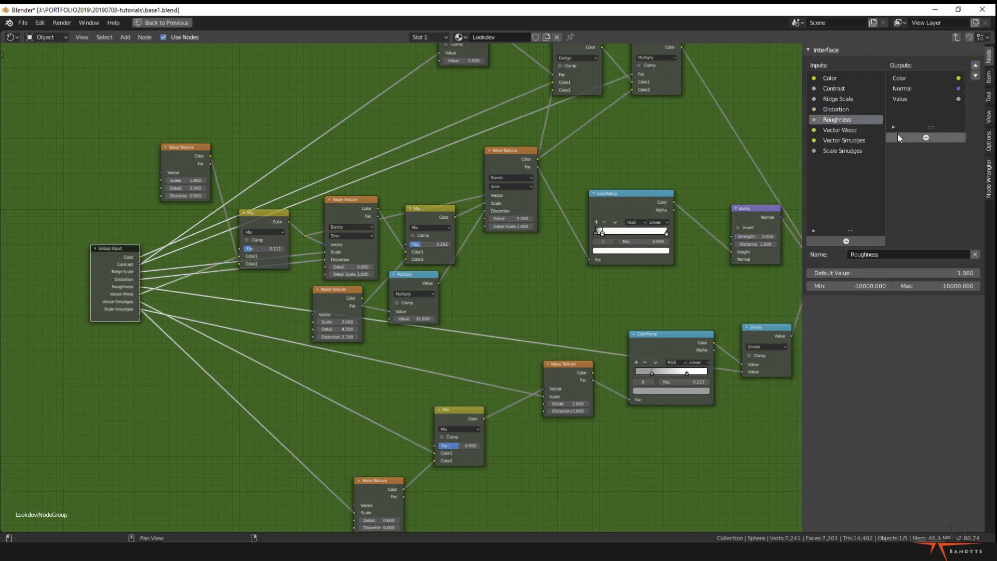
{"action": "left_click", "coordinate": [843, 150]}
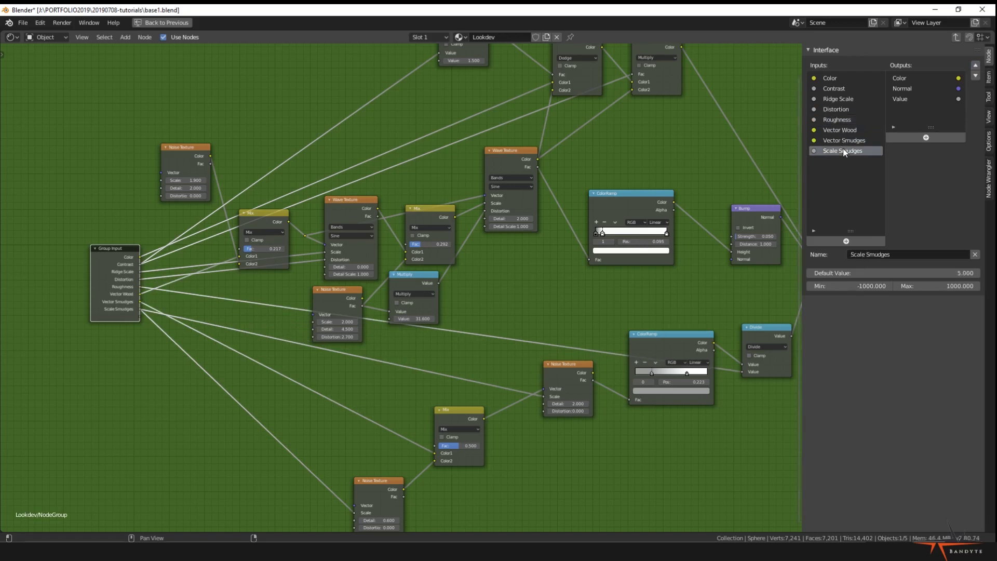
{"action": "left_click", "coordinate": [975, 66]}
{"action": "left_click", "coordinate": [976, 65]}
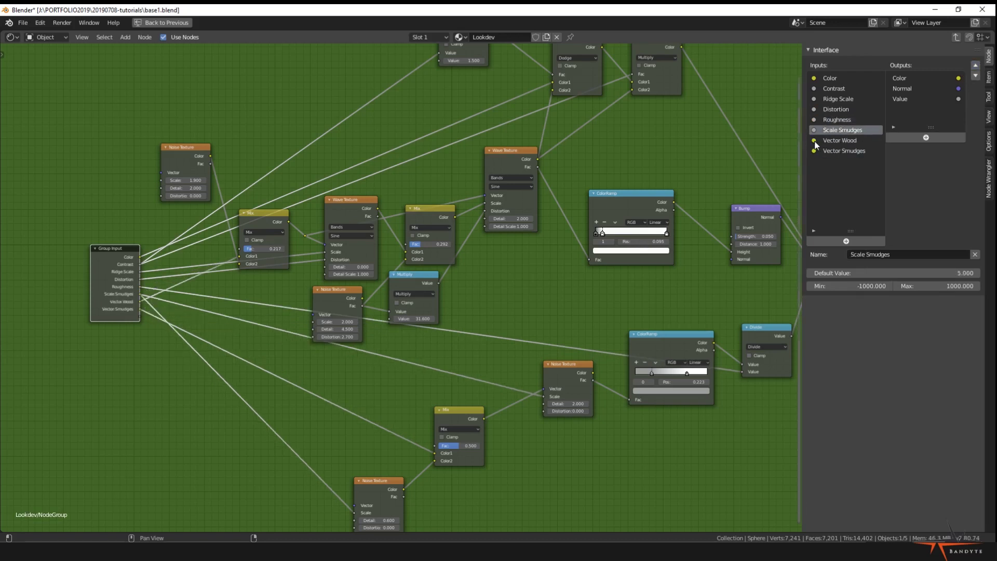
{"action": "left_click", "coordinate": [842, 141]}
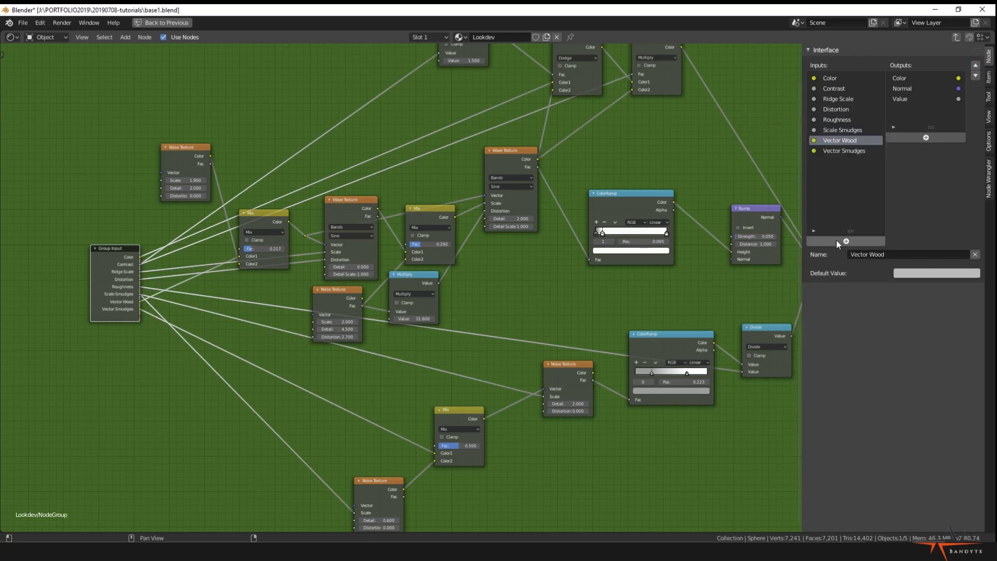
{"action": "left_click", "coordinate": [813, 232]}
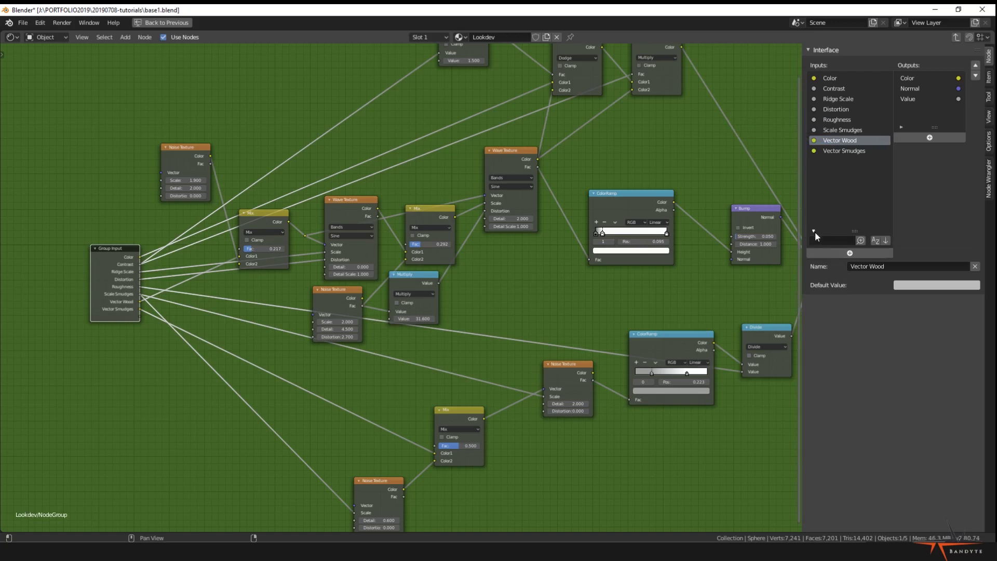
{"action": "left_click", "coordinate": [814, 231]}
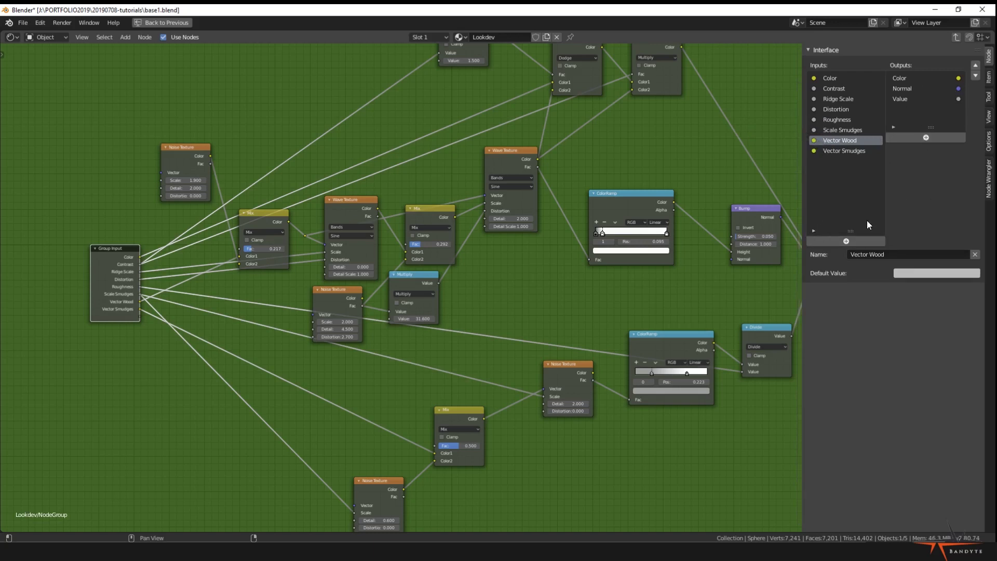
Move the Mix node that blends the first Noise Texture with Vector Wood slightly up, away from the Group Input links
{"action": "middle_click_drag", "start_coordinate": [211, 269], "coordinate": [270, 315]}
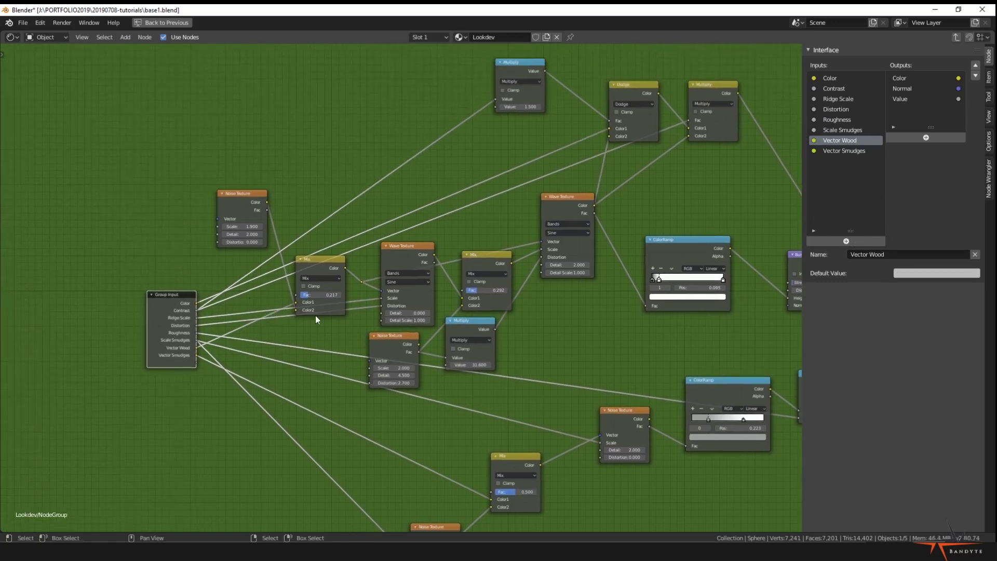
{"action": "scroll", "coordinate": [292, 311], "scroll_direction": "up", "scroll_amount": 3}
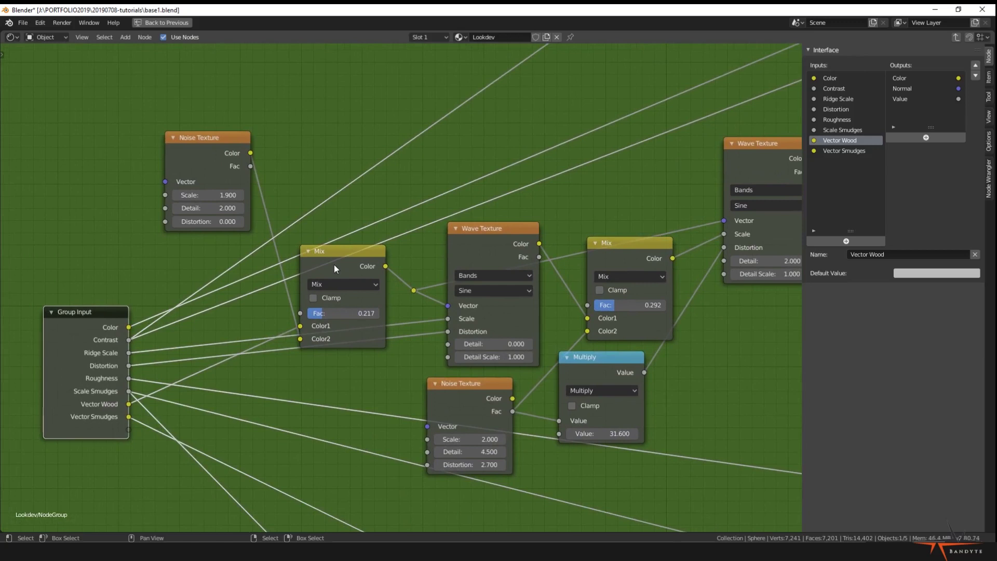
{"action": "left_click_drag", "start_coordinate": [338, 269], "coordinate": [320, 238]}
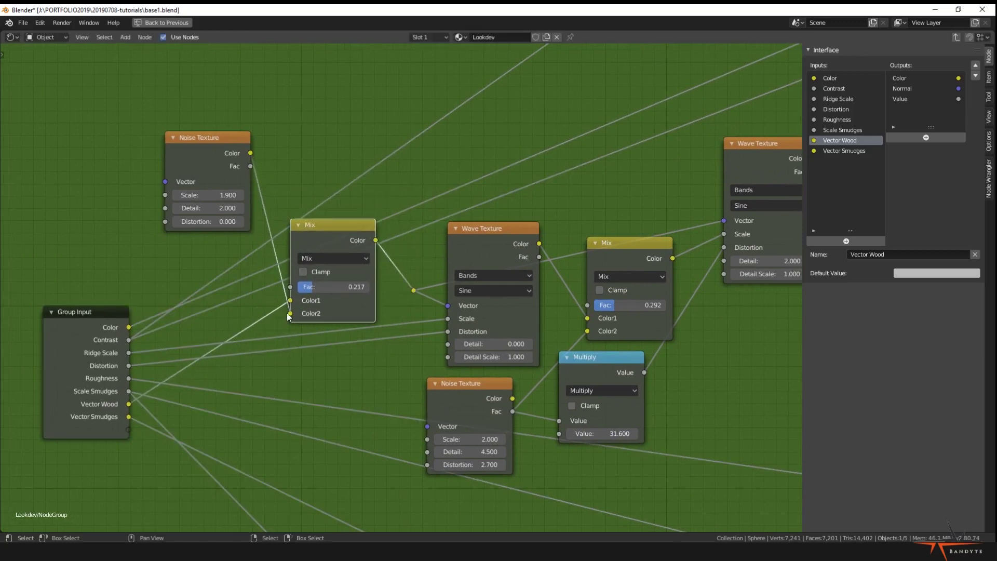
{"action": "scroll", "coordinate": [106, 408], "scroll_direction": "down", "scroll_amount": 1}
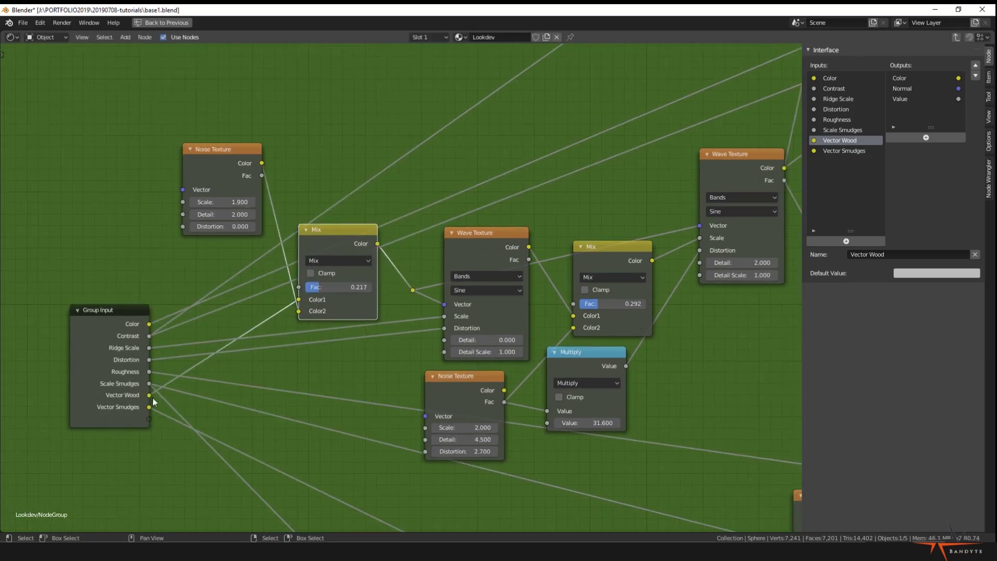
{"action": "scroll", "coordinate": [208, 404], "scroll_direction": "down", "scroll_amount": 4}
{"action": "middle_click_drag", "start_coordinate": [286, 388], "coordinate": [245, 394]}
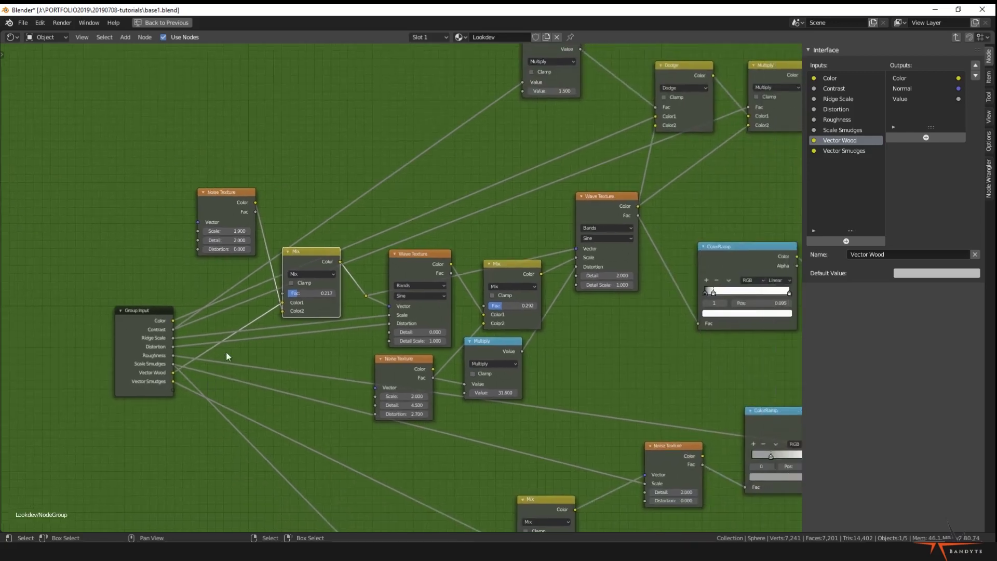
{"action": "middle_click_drag", "start_coordinate": [356, 359], "coordinate": [237, 359]}
{"action": "scroll", "coordinate": [233, 326], "scroll_direction": "down", "scroll_amount": 3}
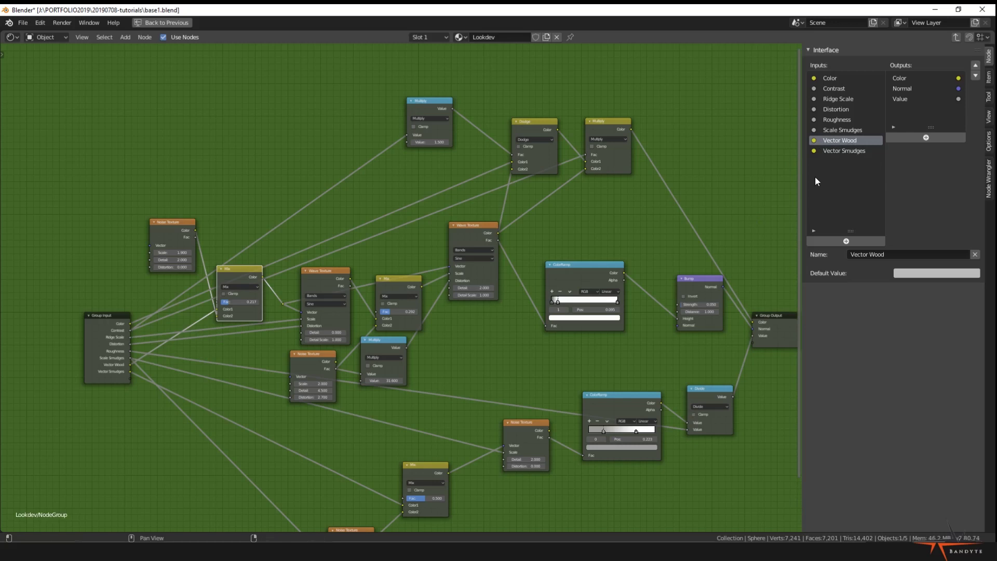
{"action": "middle_click_drag", "start_coordinate": [572, 201], "coordinate": [607, 202]}
Move the Scale Smudges input below Vector Wood so it sits directly above Vector Smudges
{"action": "left_click", "coordinate": [850, 130]}
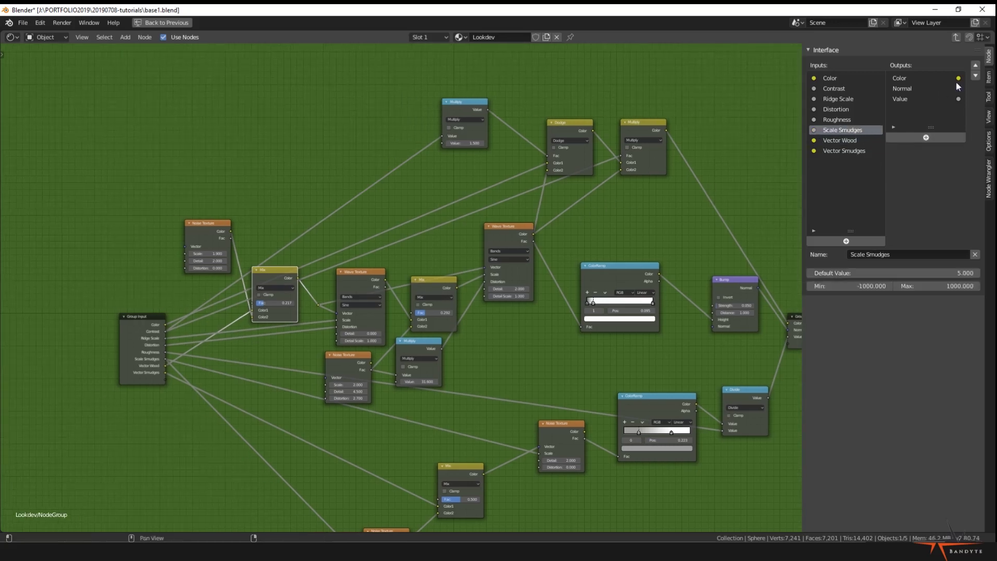
{"action": "left_click", "coordinate": [976, 76]}
{"action": "left_click", "coordinate": [830, 130]}
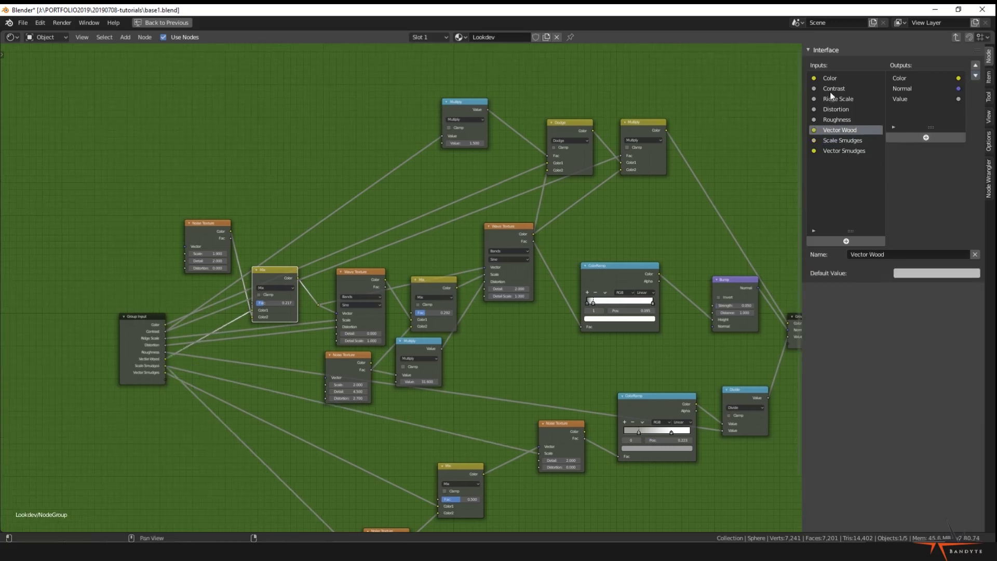
{"action": "left_click", "coordinate": [830, 78]}
{"action": "left_click", "coordinate": [833, 129]}
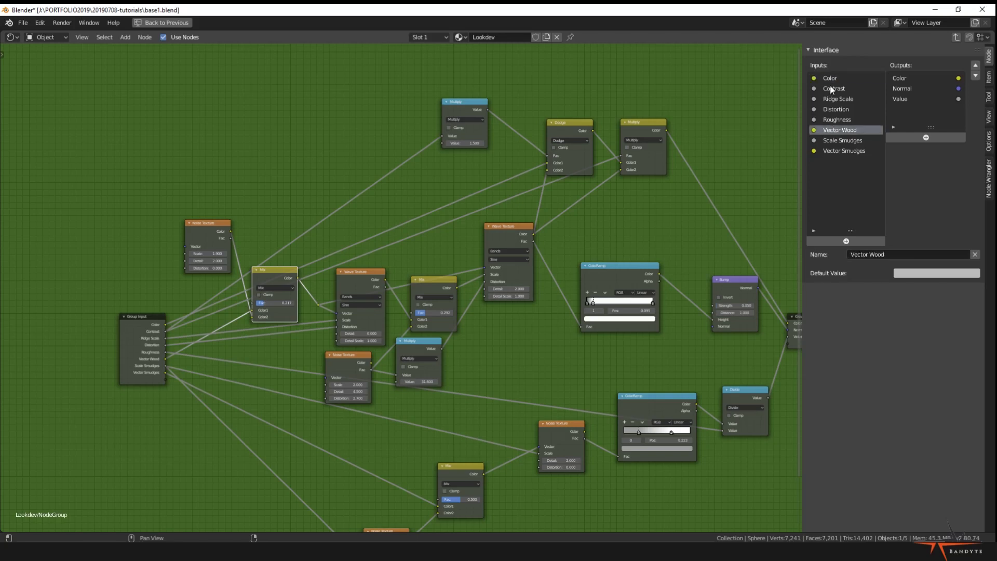
{"action": "left_click", "coordinate": [833, 140]}
{"action": "left_click", "coordinate": [835, 148]}
{"action": "left_click", "coordinate": [836, 140]}
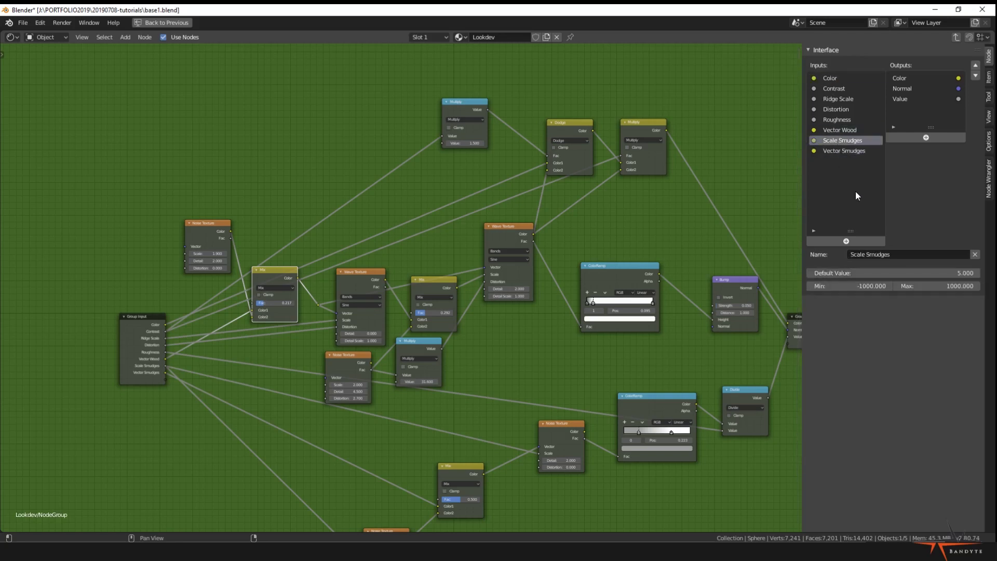
{"action": "left_click", "coordinate": [850, 122]}
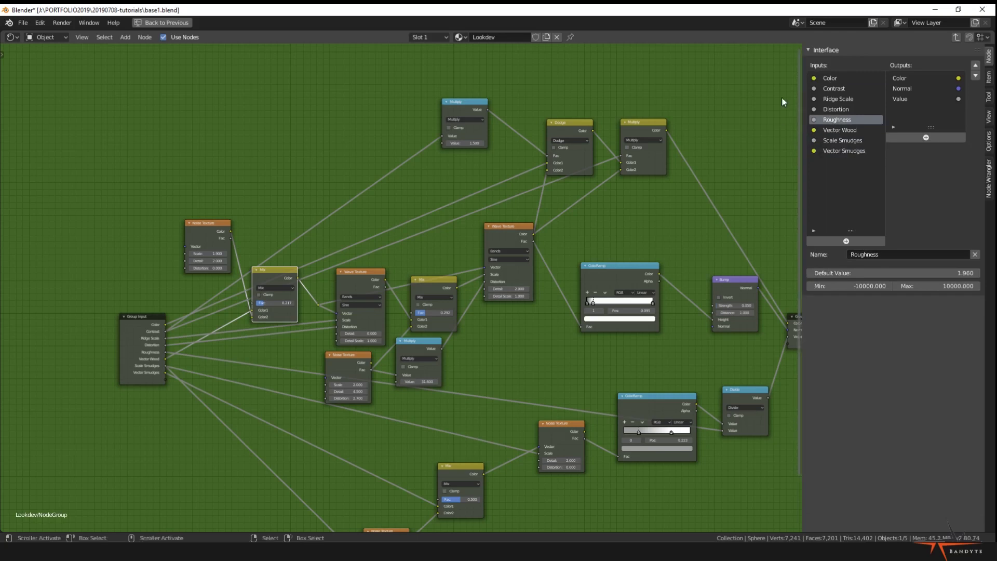
Leave the group and move the coordinate, mapping and group nodes together closer to the Principled BSDF
{"action": "middle_click_drag", "start_coordinate": [691, 262], "coordinate": [670, 255]}
{"action": "scroll", "coordinate": [670, 254], "scroll_direction": "down", "scroll_amount": 3}
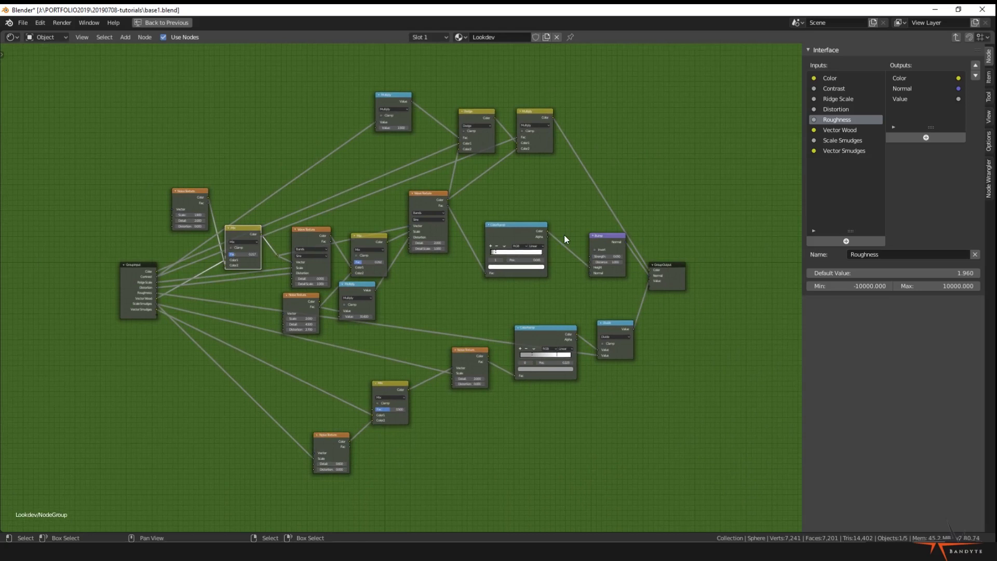
{"action": "key", "text": "Tab"}
{"action": "scroll", "coordinate": [467, 239], "scroll_direction": "up", "scroll_amount": 2}
{"action": "scroll", "coordinate": [422, 272], "scroll_direction": "down", "scroll_amount": 2}
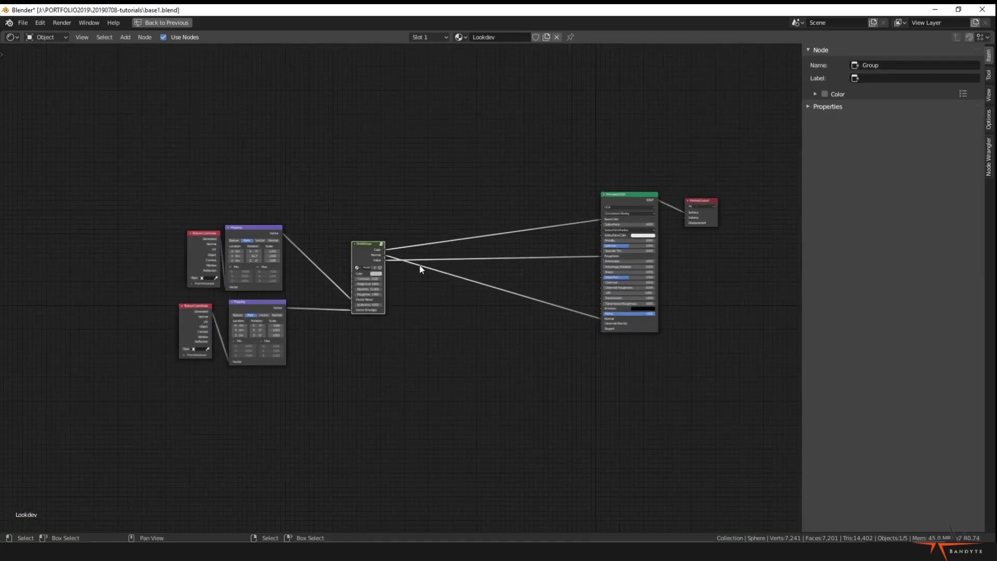
{"action": "key", "text": "b"}
{"action": "left_click_drag", "start_coordinate": [169, 213], "coordinate": [385, 358]}
{"action": "key", "text": "g"}
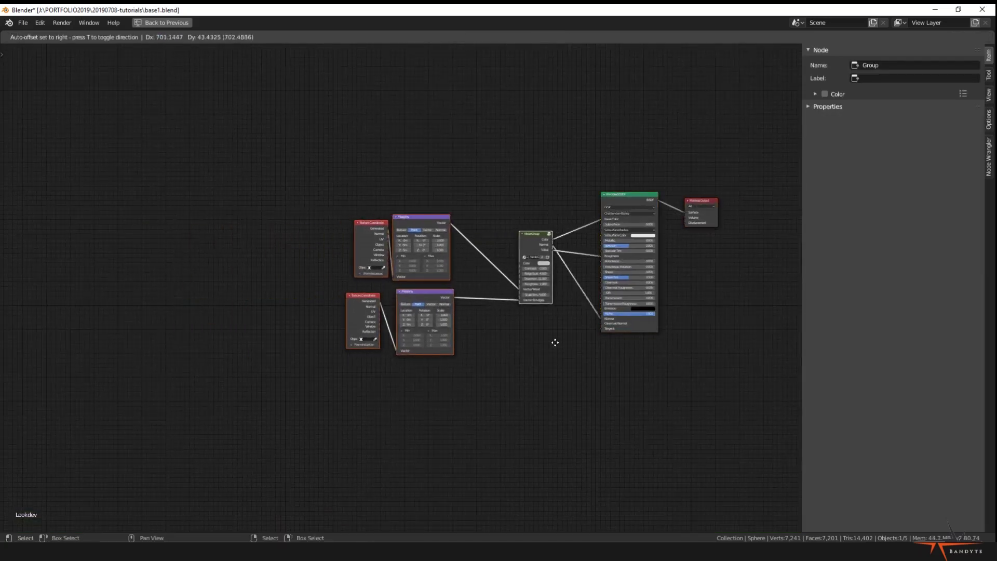
{"action": "left_click", "coordinate": [537, 339]}
Rename the node group as "Procedural Wood"
{"action": "scroll", "coordinate": [540, 329], "scroll_direction": "up", "scroll_amount": 5}
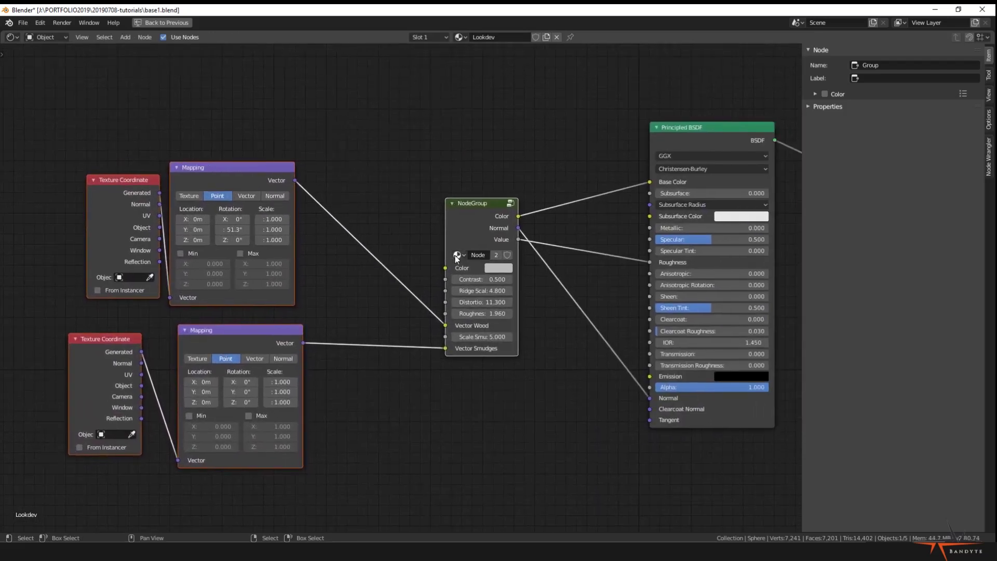
{"action": "left_click", "coordinate": [462, 232]}
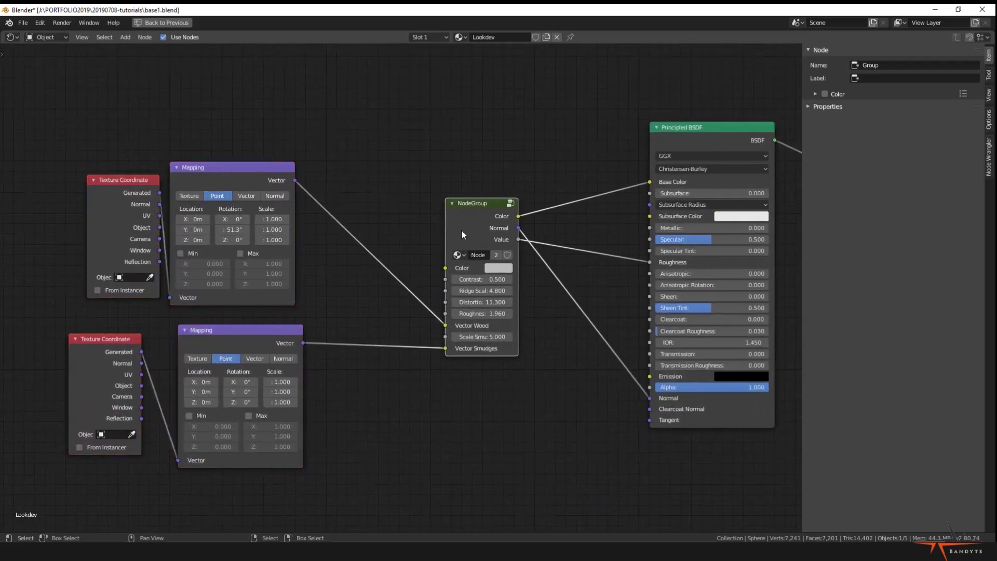
{"action": "key", "text": "Tab"}
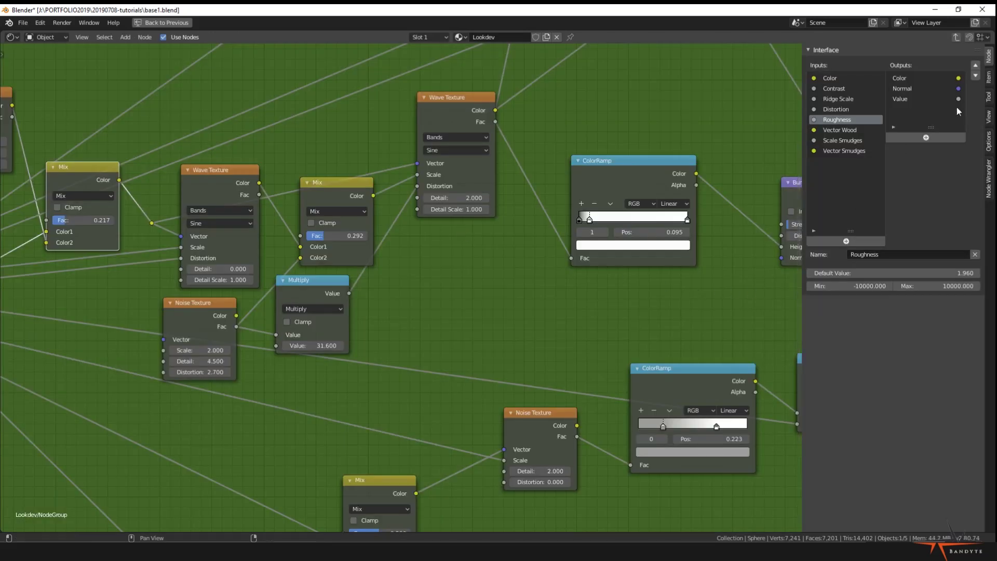
{"action": "key", "text": "Tab"}
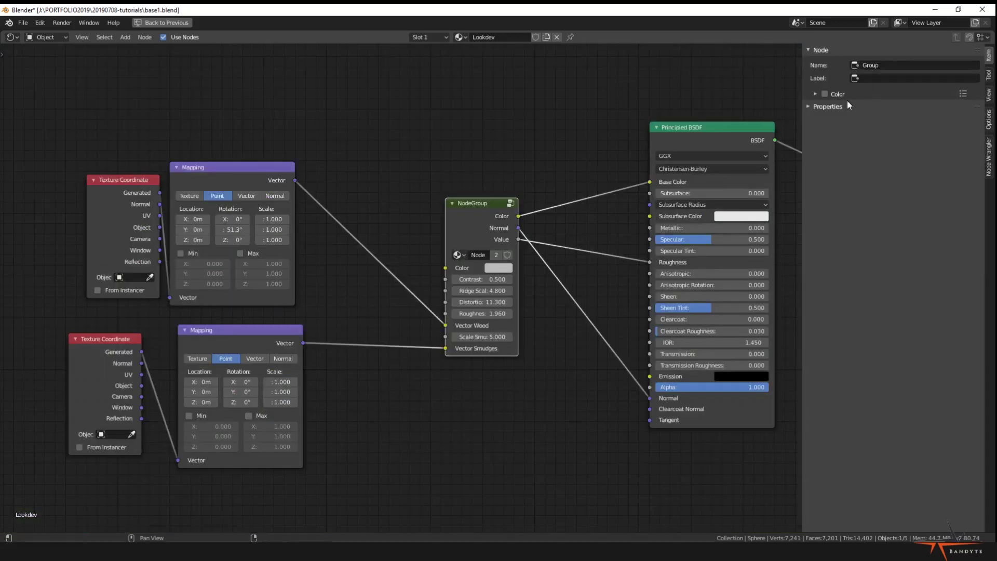
{"action": "left_click", "coordinate": [829, 107]}
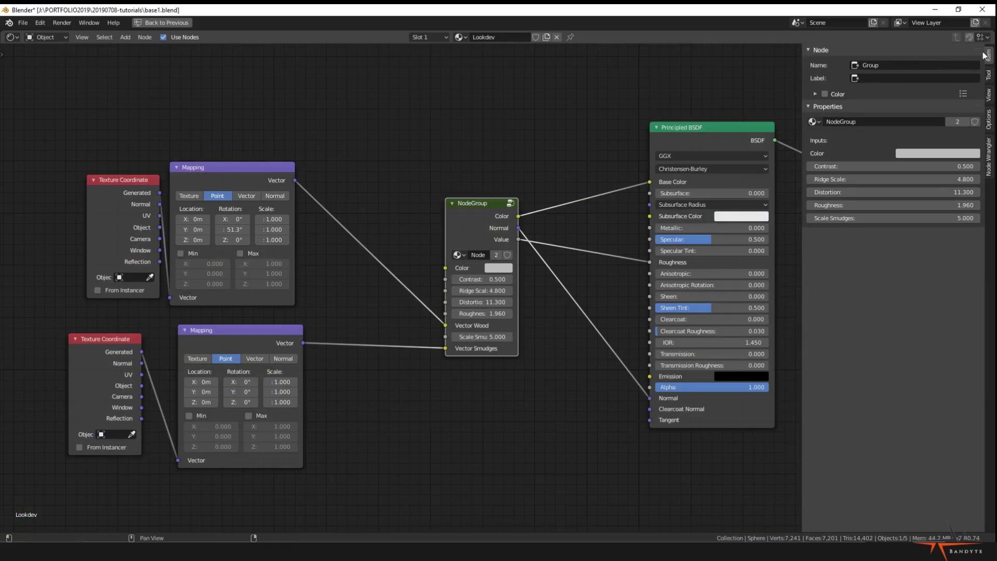
{"action": "left_click", "coordinate": [872, 123]}
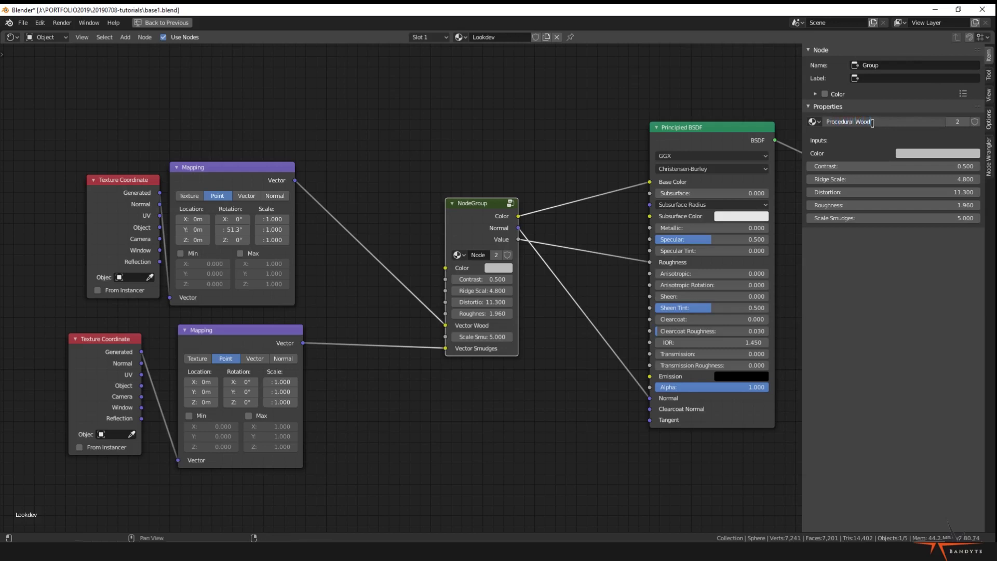
{"action": "type", "text": "Procedural Wood"}
{"action": "key", "text": "Return"}
Restore the full workspace layout and bring the shader ball into close view
{"action": "middle_click_drag", "start_coordinate": [549, 214], "coordinate": [566, 227]}
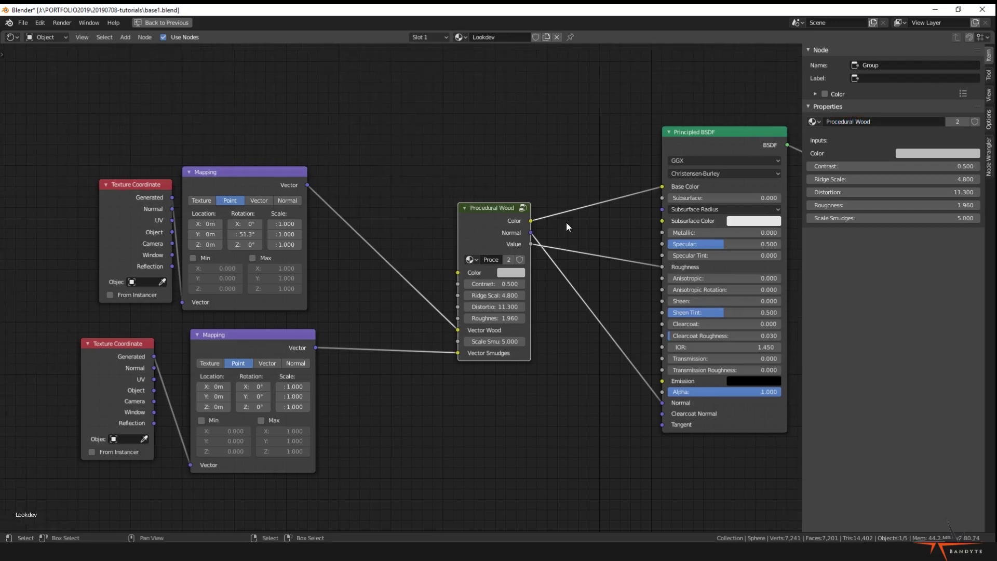
{"action": "key", "text": "Tab"}
{"action": "key", "text": "Tab"}
{"action": "key", "text": "ctrl+space"}
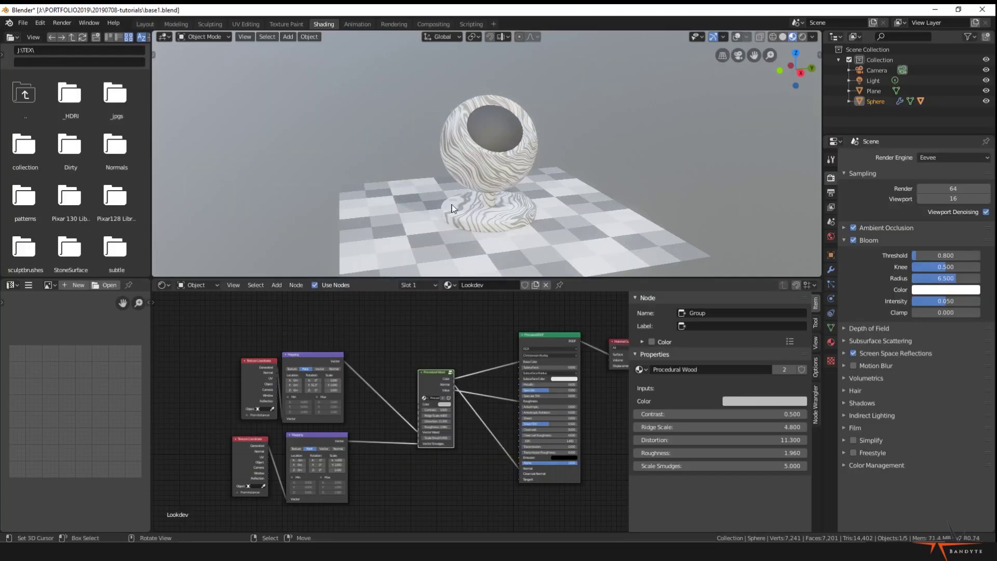
{"action": "scroll", "coordinate": [434, 204], "scroll_direction": "up", "scroll_amount": 1}
{"action": "middle_click_drag", "start_coordinate": [434, 204], "coordinate": [468, 211]}
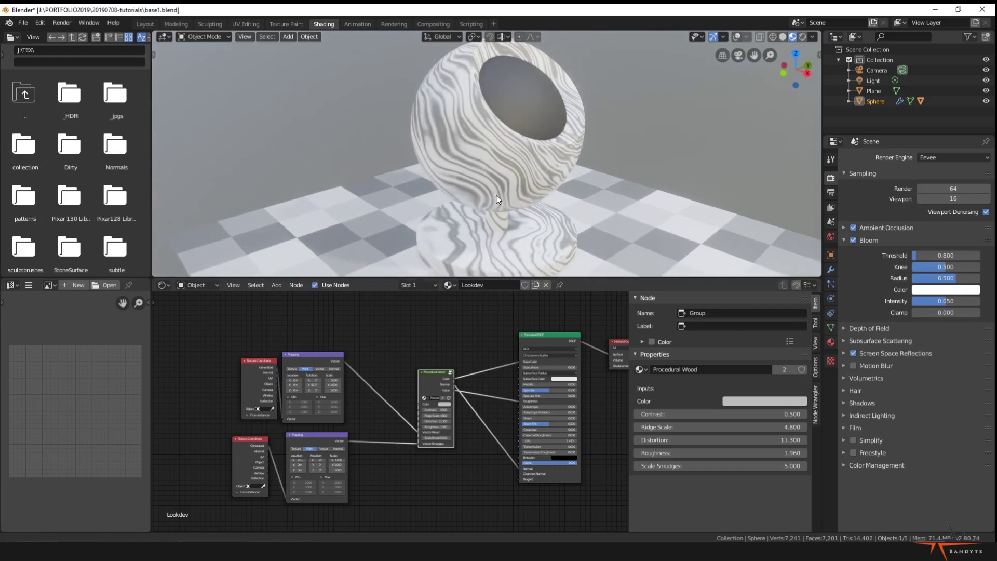
Set the Procedural Wood node's Color to a dark reddish brown
{"action": "scroll", "coordinate": [439, 359], "scroll_direction": "up", "scroll_amount": 5}
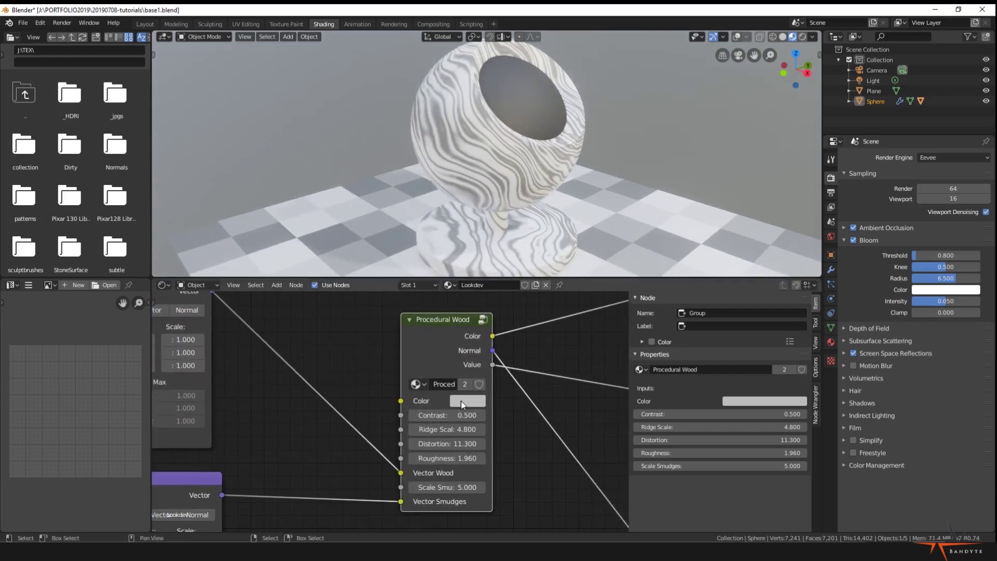
{"action": "left_click", "coordinate": [455, 406]}
{"action": "left_click", "coordinate": [501, 301]}
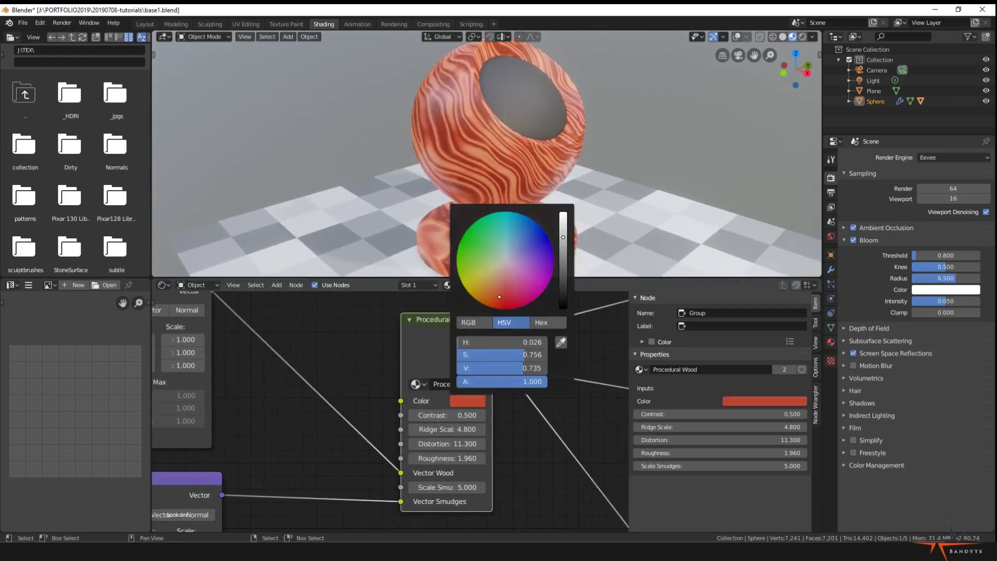
{"action": "left_click", "coordinate": [562, 273]}
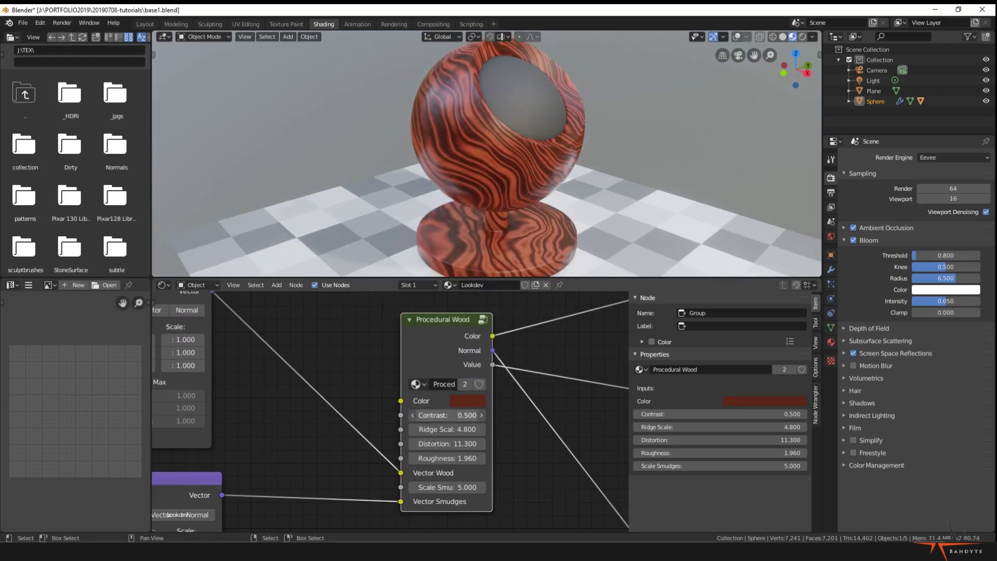
Inside the group, enlarge the node editor and limit the Contrast input to a minimum of 0 and a maximum of 1
{"action": "mouse_move", "coordinate": [446, 415]}
{"action": "left_mouse_down"}
{"action": "mouse_move", "coordinate": [421, 415]}
{"action": "mouse_move", "coordinate": [470, 415]}
{"action": "mouse_move", "coordinate": [452, 415]}
{"action": "left_mouse_up"}
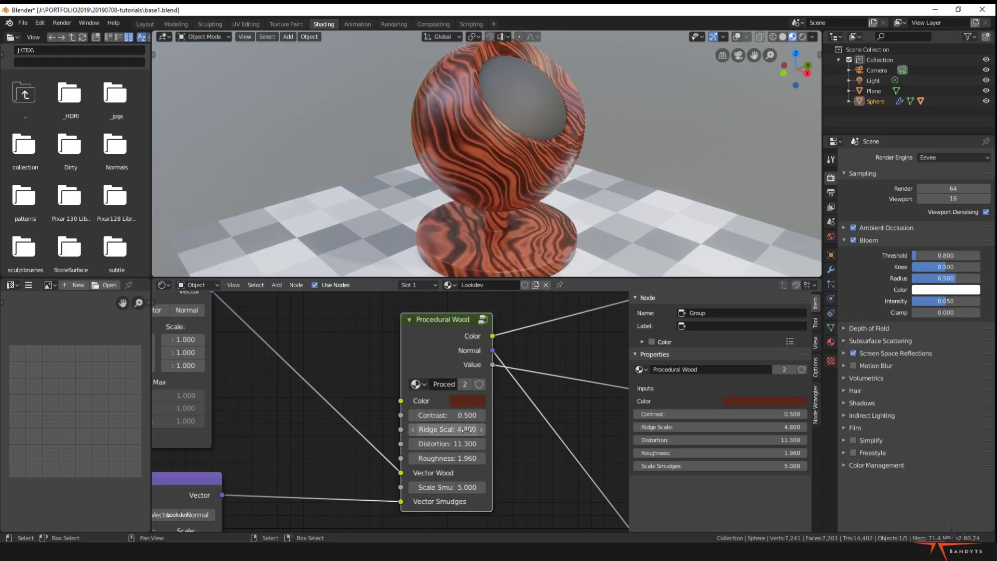
{"action": "key", "text": "Tab"}
{"action": "scroll", "coordinate": [426, 323], "scroll_direction": "down", "scroll_amount": 3}
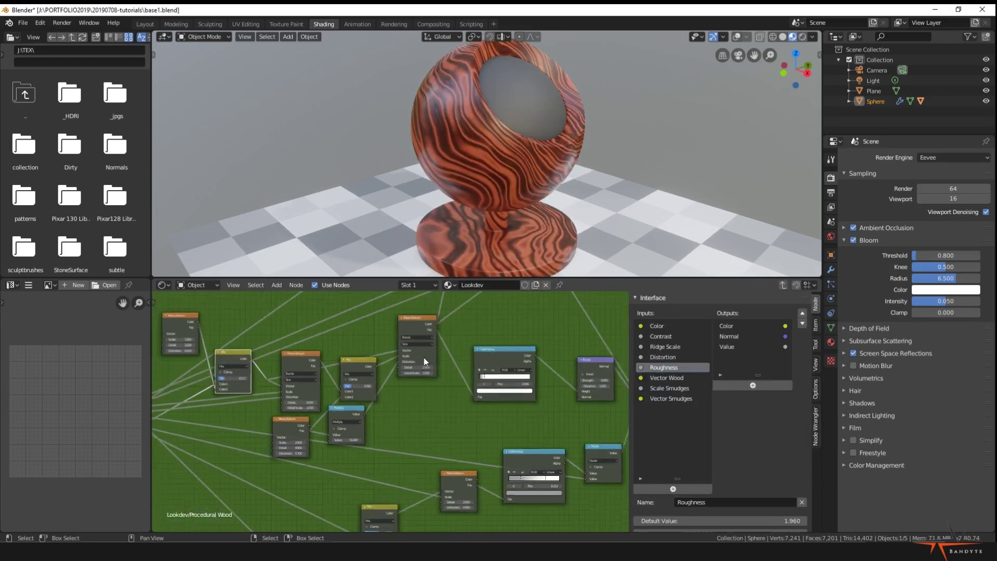
{"action": "middle_click_drag", "start_coordinate": [423, 358], "coordinate": [460, 361]}
{"action": "left_click", "coordinate": [662, 336]}
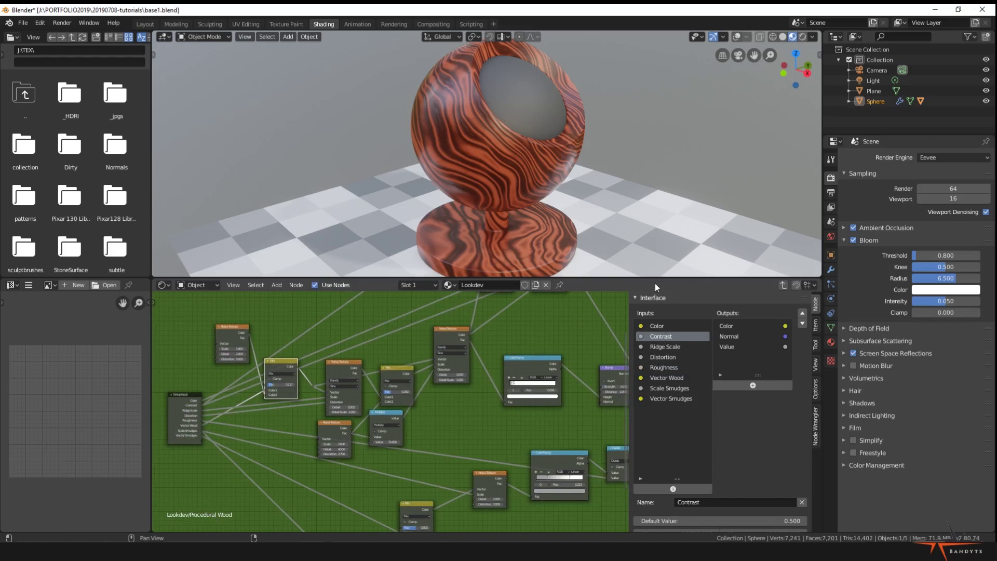
{"action": "left_click_drag", "start_coordinate": [659, 277], "coordinate": [664, 224]}
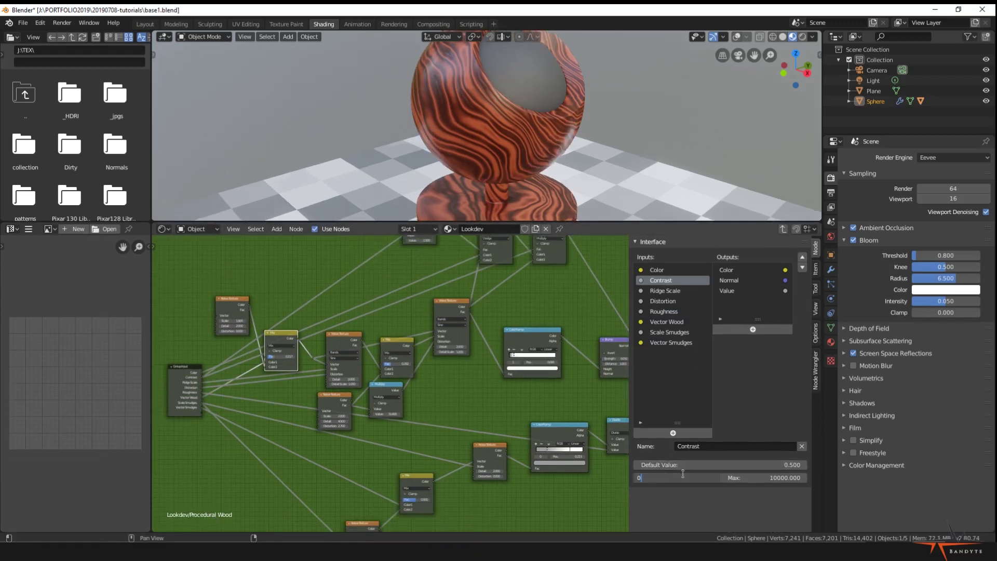
{"action": "key", "text": "Return"}
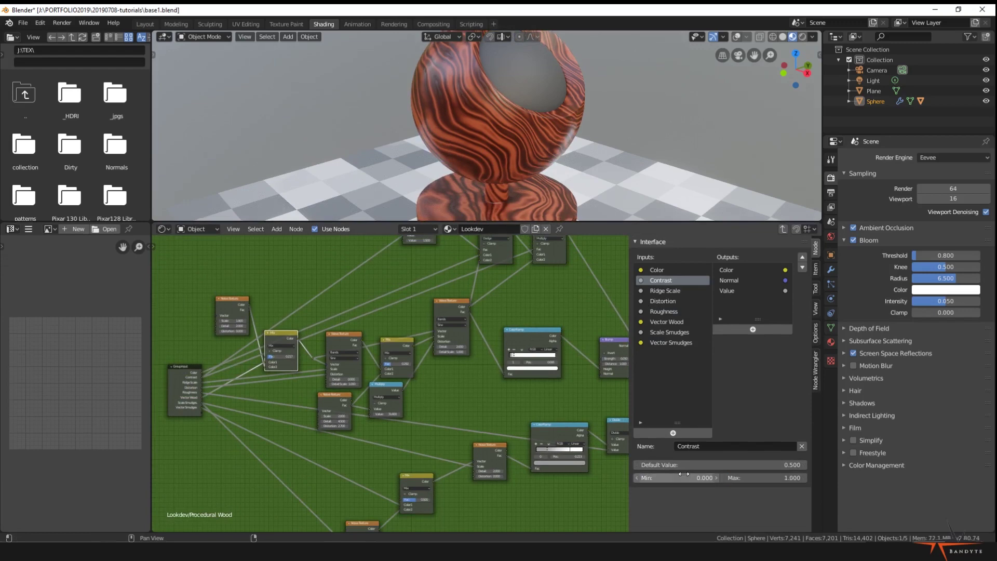
Return to the main node tree and set the Procedural Wood node's Contrast to 0.220
{"action": "key", "text": "Tab"}
{"action": "scroll", "coordinate": [433, 386], "scroll_direction": "up", "scroll_amount": 3}
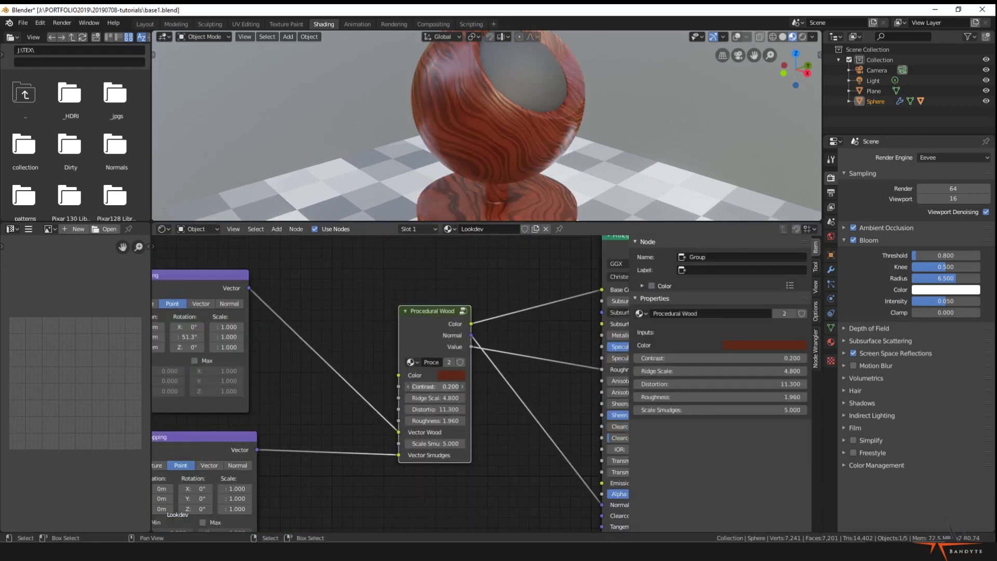
{"action": "mouse_move", "coordinate": [435, 386]}
{"action": "left_mouse_down"}
{"action": "mouse_move", "coordinate": [462, 386]}
{"action": "mouse_move", "coordinate": [435, 389]}
{"action": "left_mouse_up"}
{"action": "scroll", "coordinate": [481, 404], "scroll_direction": "up", "scroll_amount": 2}
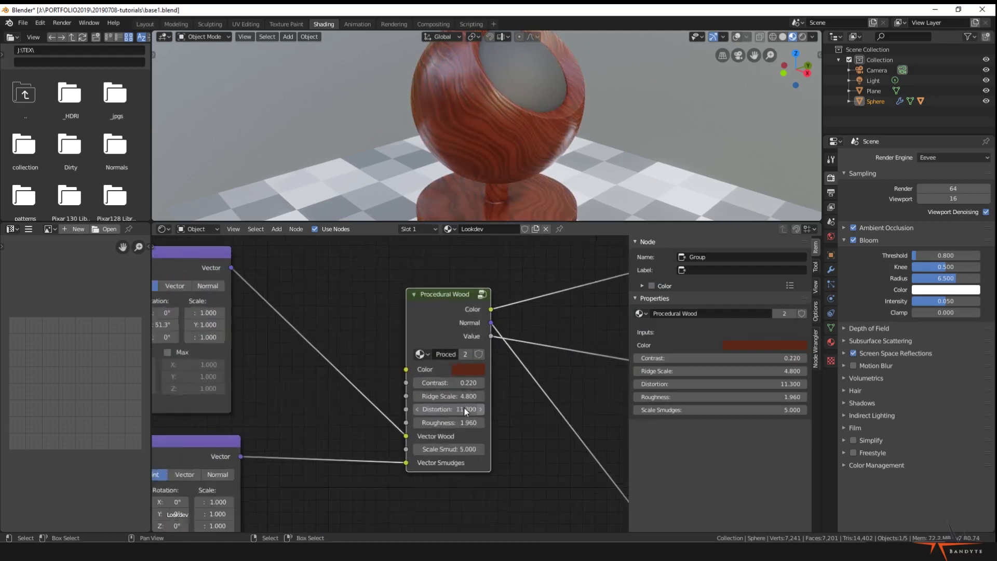
Raise the Procedural Wood node's Ridge Scale to 6.100 and Distortion to 24.100, checking the grain from other angles
{"action": "mouse_move", "coordinate": [447, 397]}
{"action": "left_mouse_down"}
{"action": "mouse_move", "coordinate": [475, 398]}
{"action": "mouse_move", "coordinate": [457, 413]}
{"action": "mouse_move", "coordinate": [467, 413]}
{"action": "mouse_move", "coordinate": [438, 414]}
{"action": "mouse_move", "coordinate": [453, 413]}
{"action": "left_mouse_up"}
{"action": "middle_click_drag", "start_coordinate": [515, 189], "coordinate": [579, 174]}
{"action": "left_click_drag", "start_coordinate": [461, 414], "coordinate": [477, 413]}
{"action": "middle_click_drag", "start_coordinate": [541, 204], "coordinate": [468, 220]}
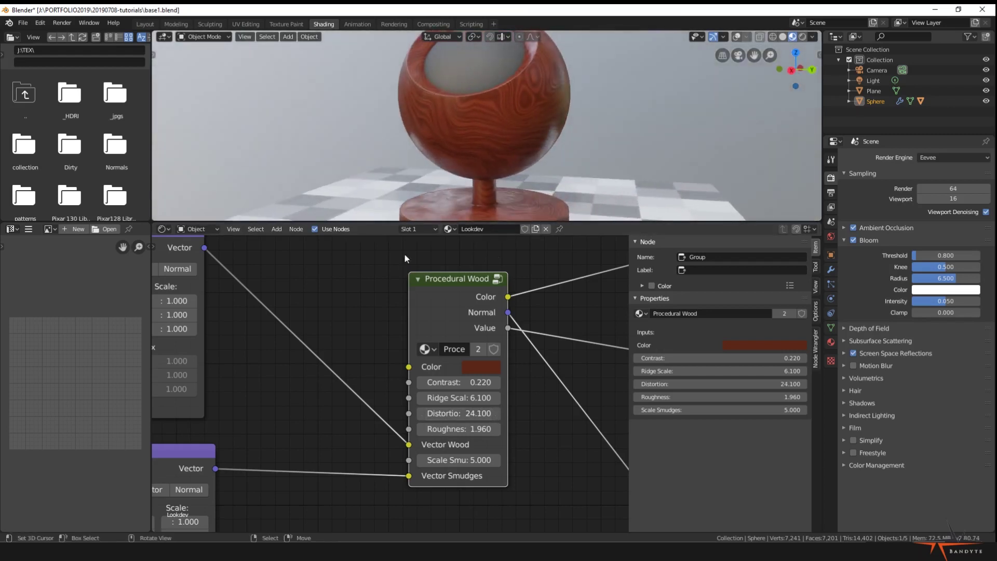
Lower the Procedural Wood node's Ridge Scale to 1.500 and Roughness to 1.810
{"action": "mouse_move", "coordinate": [459, 398]}
{"action": "left_mouse_down"}
{"action": "mouse_move", "coordinate": [444, 398]}
{"action": "mouse_move", "coordinate": [459, 398]}
{"action": "left_mouse_up"}
{"action": "middle_click_drag", "start_coordinate": [487, 190], "coordinate": [478, 154]}
{"action": "scroll", "coordinate": [425, 150], "scroll_direction": "up", "scroll_amount": 2}
{"action": "left_click_drag", "start_coordinate": [453, 428], "coordinate": [450, 428]}
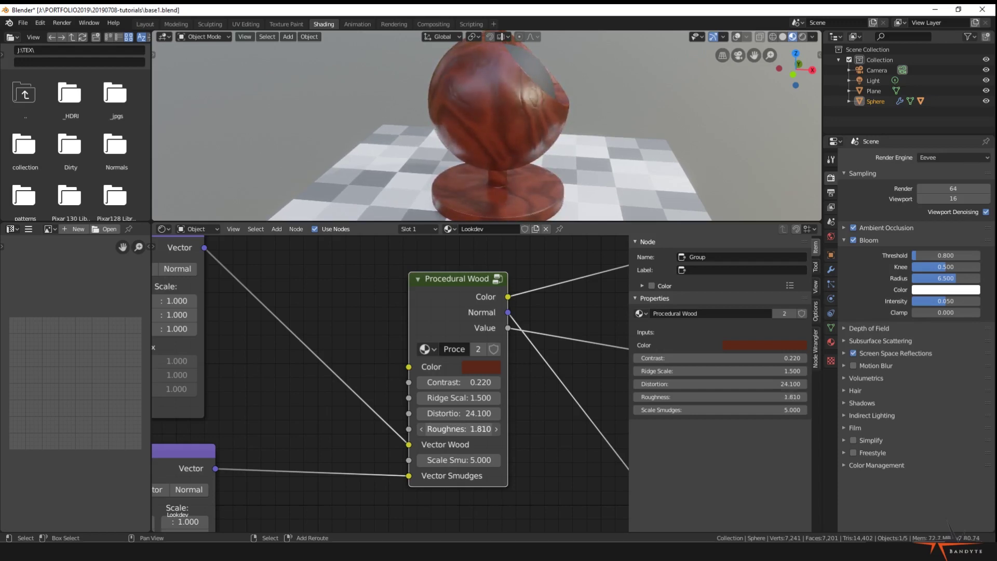
Set the Procedural Wood node's Roughness to 1.820 and Scale Smudges to 7.600, and save the file
{"action": "left_click_drag", "start_coordinate": [449, 429], "coordinate": [451, 429]}
{"action": "mouse_move", "coordinate": [519, 154]}
{"action": "middle_mouse_down"}
{"action": "mouse_move", "coordinate": [435, 136]}
{"action": "mouse_move", "coordinate": [481, 145]}
{"action": "middle_mouse_up"}
{"action": "scroll", "coordinate": [435, 136], "scroll_direction": "up", "scroll_amount": 3}
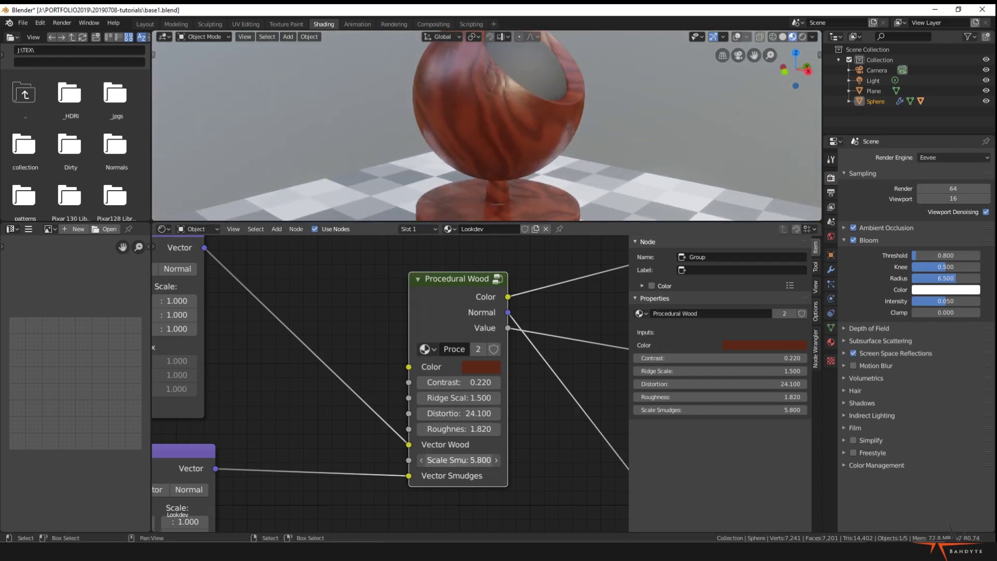
{"action": "left_click_drag", "start_coordinate": [459, 460], "coordinate": [463, 459]}
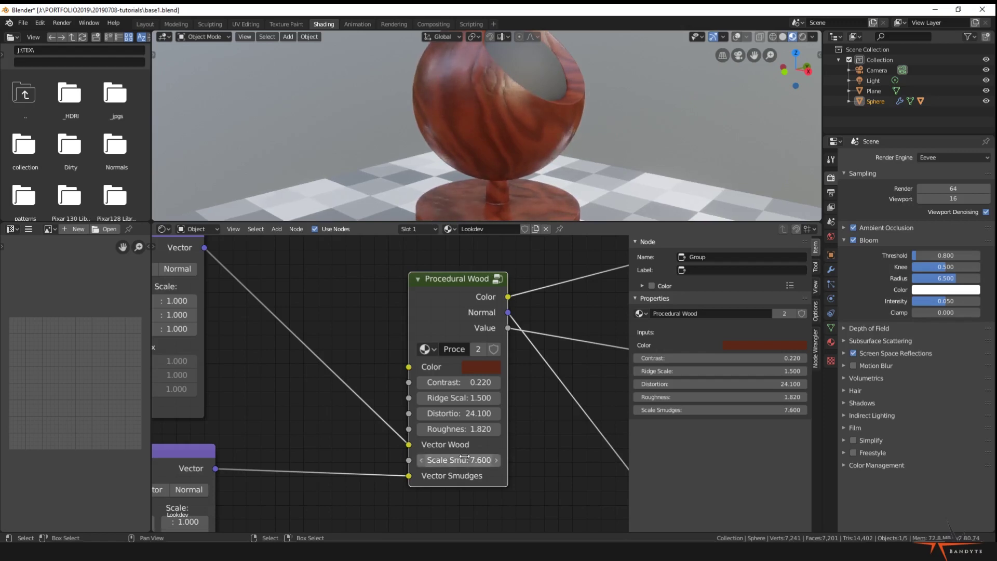
{"action": "key", "text": "ctrl+s"}
Set the Y rotation of the Mapping node feeding Vector Wood to -9.4° and check the grain on the model
{"action": "middle_click_drag", "start_coordinate": [345, 364], "coordinate": [357, 364]}
{"action": "scroll", "coordinate": [354, 379], "scroll_direction": "down", "scroll_amount": 2}
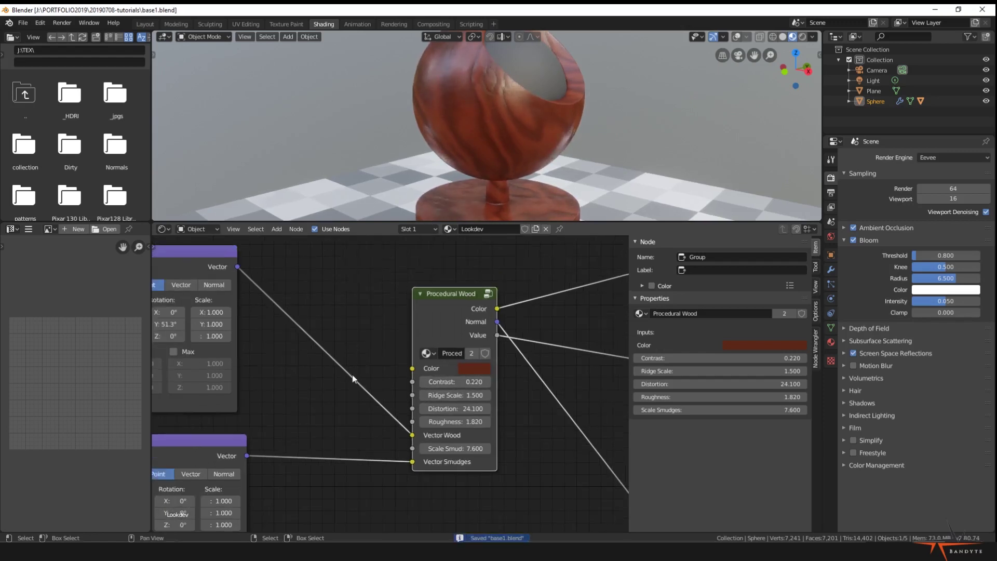
{"action": "middle_click_drag", "start_coordinate": [318, 444], "coordinate": [473, 441]}
{"action": "scroll", "coordinate": [375, 445], "scroll_direction": "down", "scroll_amount": 1}
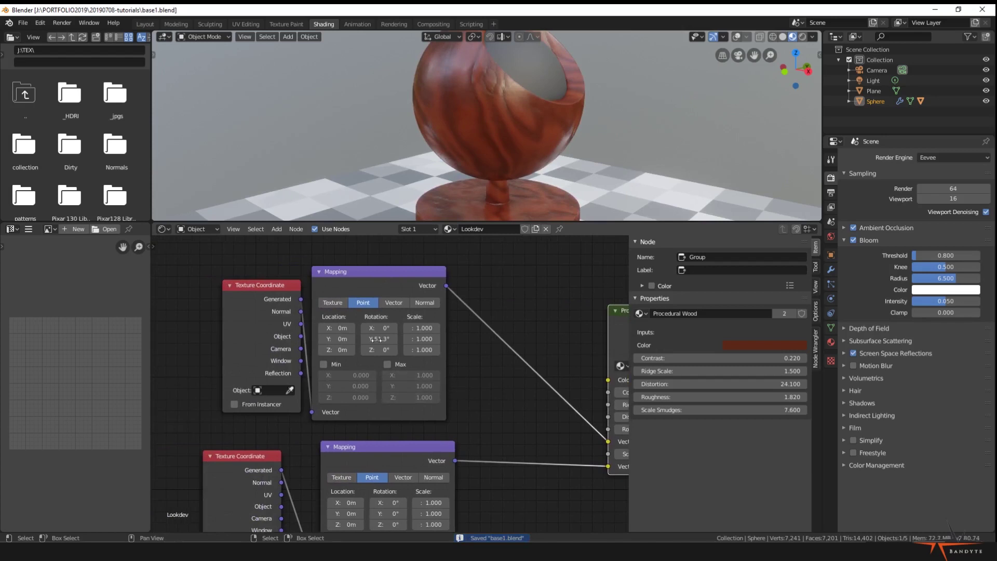
{"action": "mouse_move", "coordinate": [379, 338]}
{"action": "left_mouse_down"}
{"action": "mouse_move", "coordinate": [410, 339]}
{"action": "mouse_move", "coordinate": [372, 339]}
{"action": "left_mouse_up"}
{"action": "scroll", "coordinate": [648, 157], "scroll_direction": "down", "scroll_amount": 2}
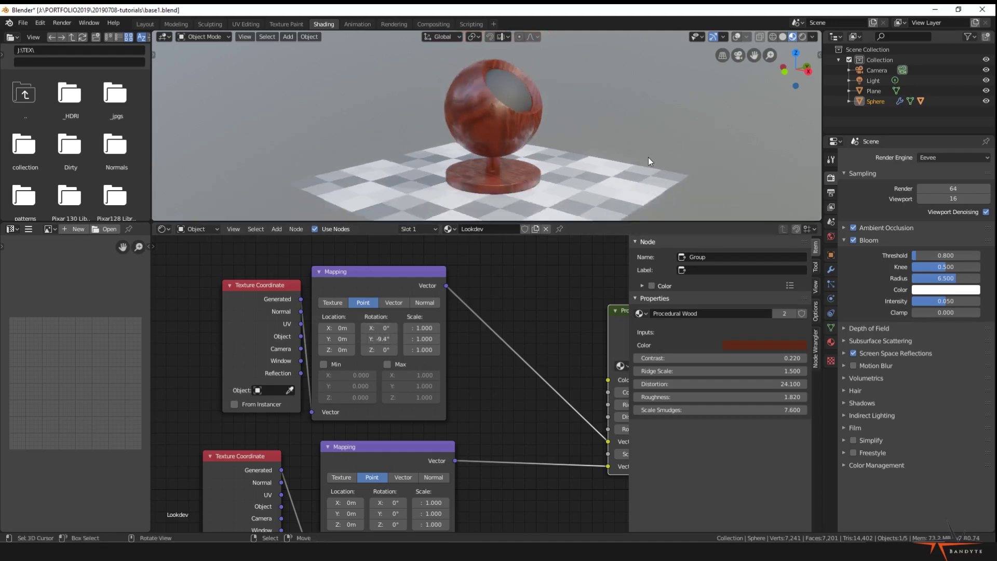
{"action": "middle_click_drag", "start_coordinate": [648, 157], "coordinate": [613, 183]}
{"action": "scroll", "coordinate": [645, 166], "scroll_direction": "up", "scroll_amount": 2}
Lower the Procedural Wood node's Distortion to 11.500 and check the grain from another angle
{"action": "middle_click_drag", "start_coordinate": [613, 410], "coordinate": [479, 409]}
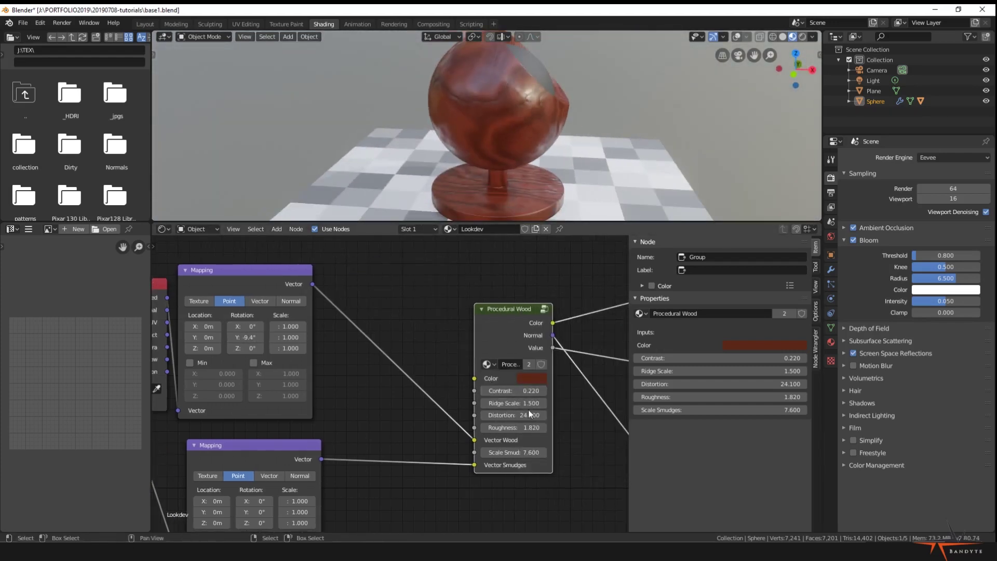
{"action": "left_click_drag", "start_coordinate": [519, 415], "coordinate": [467, 415]}
{"action": "middle_click_drag", "start_coordinate": [450, 125], "coordinate": [424, 136]}
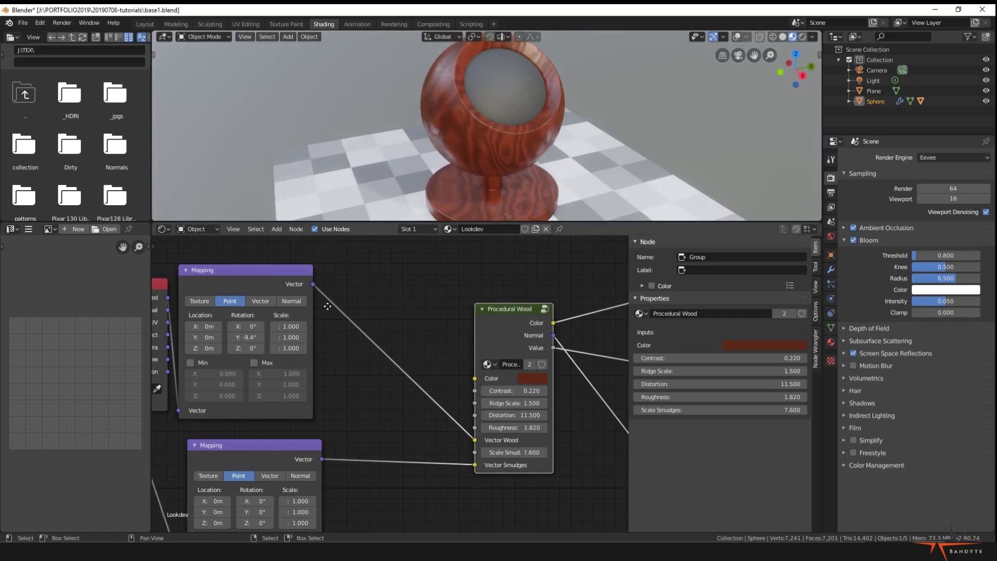
Set the X rotation of the Mapping node feeding Vector Smudges to -62.5°
{"action": "middle_click_drag", "start_coordinate": [322, 407], "coordinate": [370, 378]}
{"action": "middle_click_drag", "start_coordinate": [314, 506], "coordinate": [347, 474]}
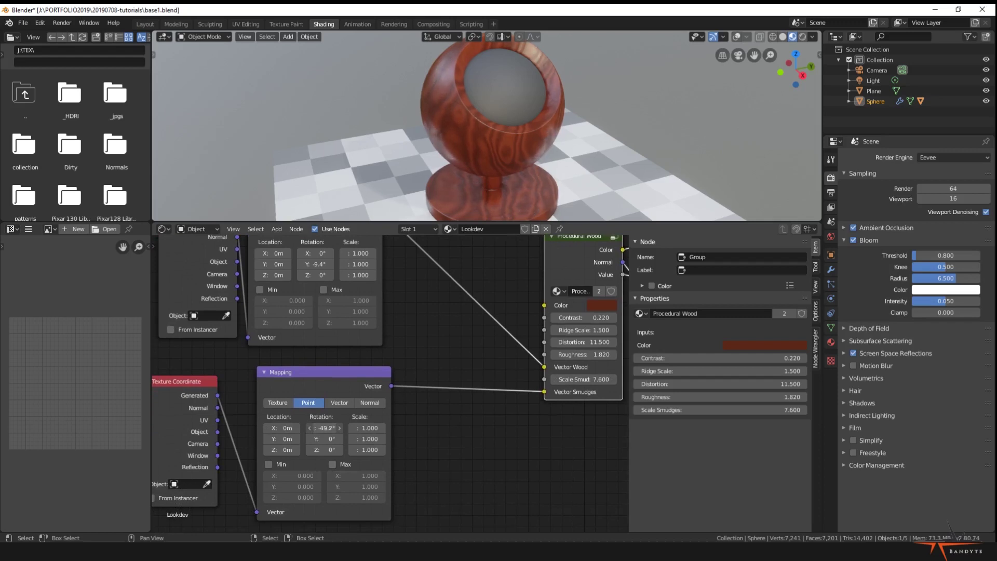
{"action": "scroll", "coordinate": [401, 415], "scroll_direction": "down", "scroll_amount": 1}
Move both Texture Coordinate nodes farther away from their Mapping nodes
{"action": "middle_click_drag", "start_coordinate": [403, 407], "coordinate": [403, 442]}
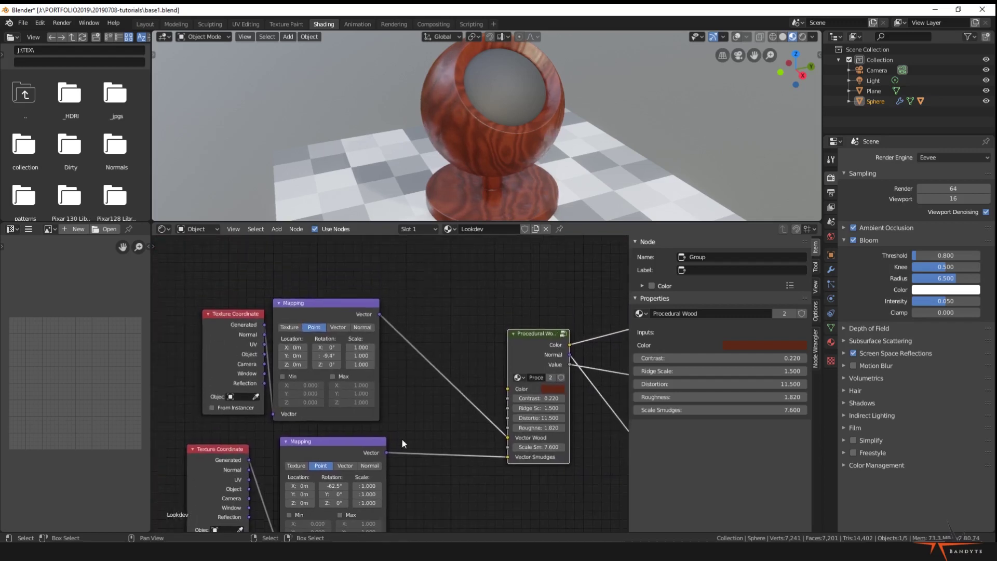
{"action": "left_click_drag", "start_coordinate": [236, 349], "coordinate": [197, 360]}
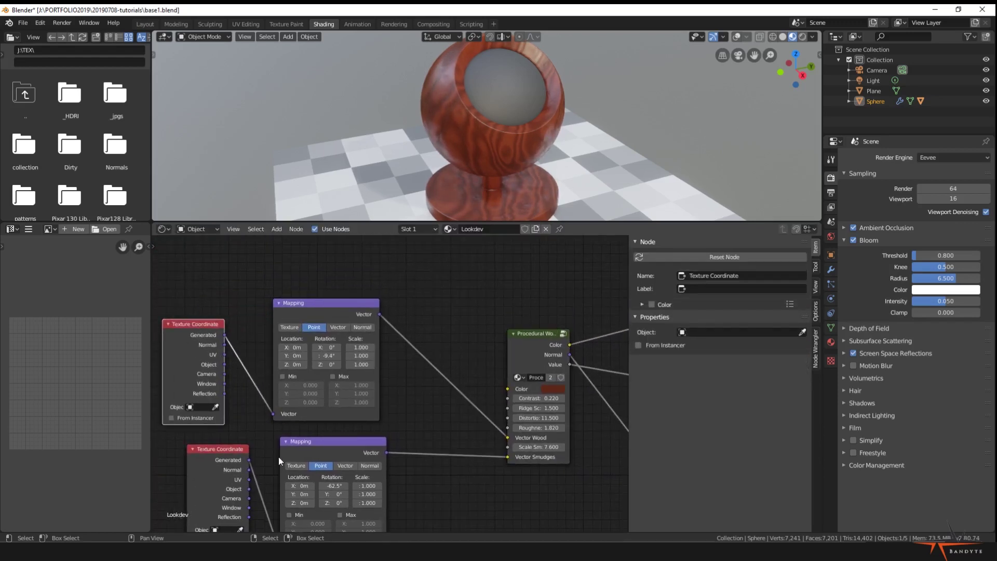
{"action": "left_click_drag", "start_coordinate": [217, 469], "coordinate": [191, 464]}
Enlarge the 3D viewport above the node editor and inspect the wood material full-screen from several angles
{"action": "middle_click_drag", "start_coordinate": [364, 416], "coordinate": [312, 399]}
{"action": "scroll", "coordinate": [534, 145], "scroll_direction": "down", "scroll_amount": 2}
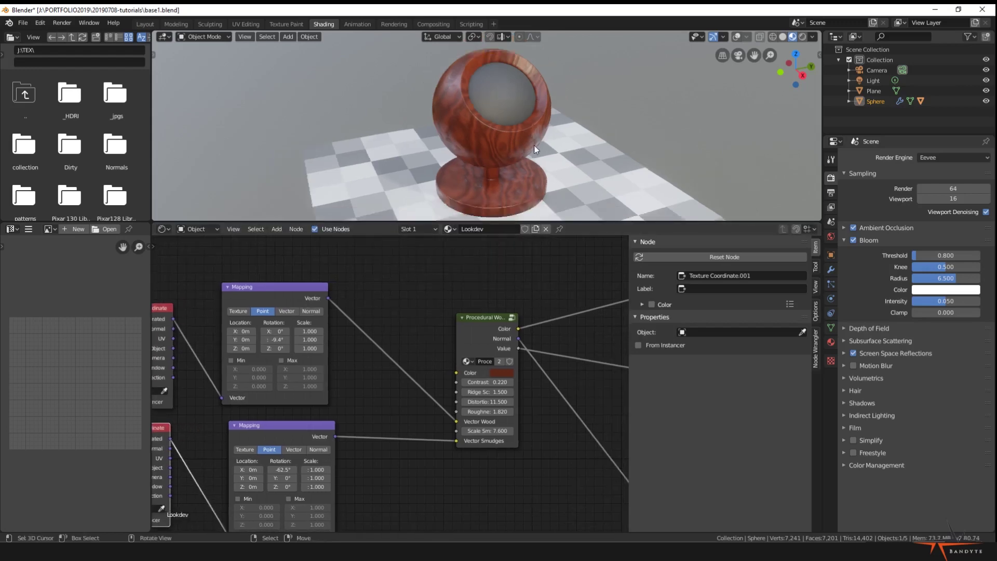
{"action": "middle_click_drag", "start_coordinate": [534, 145], "coordinate": [519, 170]}
{"action": "scroll", "coordinate": [539, 164], "scroll_direction": "up", "scroll_amount": 3}
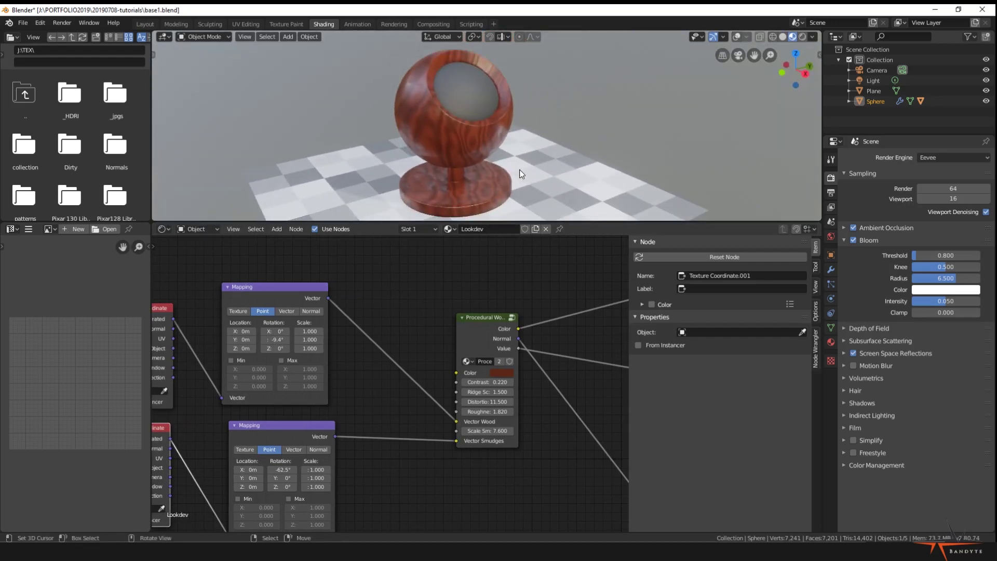
{"action": "left_click_drag", "start_coordinate": [525, 220], "coordinate": [523, 366]}
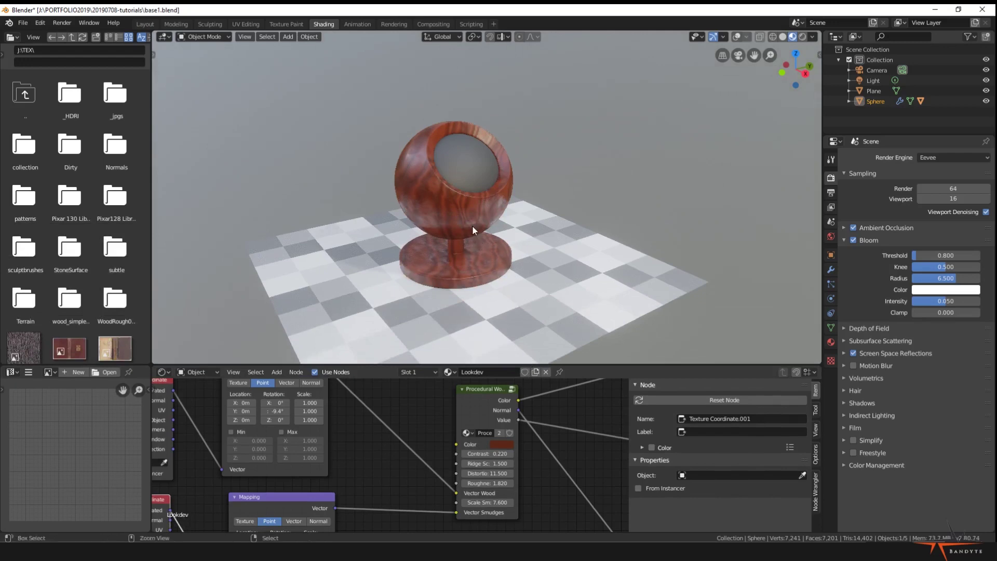
{"action": "key", "text": "ctrl+space"}
{"action": "middle_click_drag", "start_coordinate": [481, 305], "coordinate": [690, 304]}
{"action": "scroll", "coordinate": [675, 276], "scroll_direction": "up", "scroll_amount": 5}
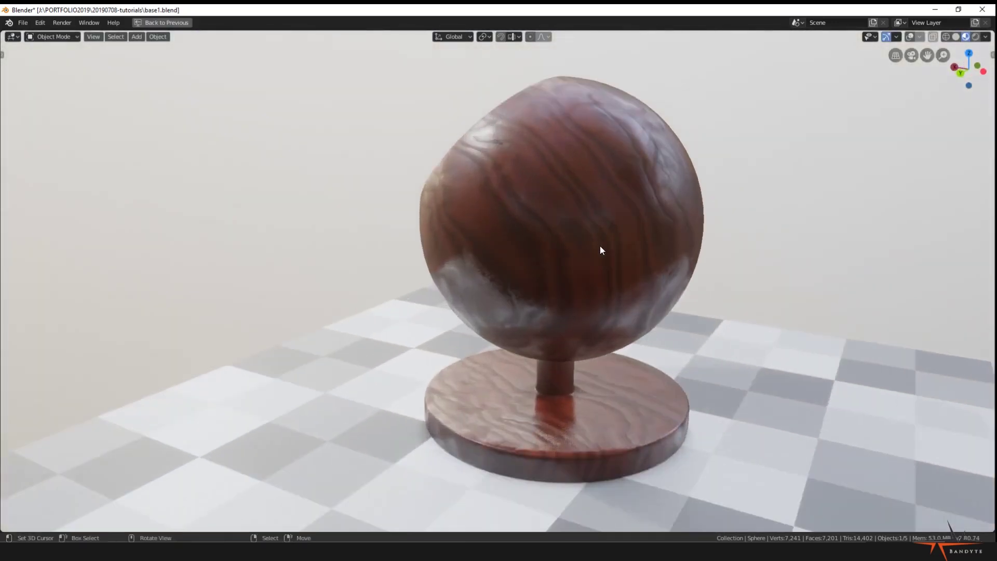
{"action": "mouse_move", "coordinate": [600, 246]}
{"action": "middle_mouse_down"}
{"action": "mouse_move", "coordinate": [639, 253]}
{"action": "mouse_move", "coordinate": [580, 245]}
{"action": "middle_mouse_up"}
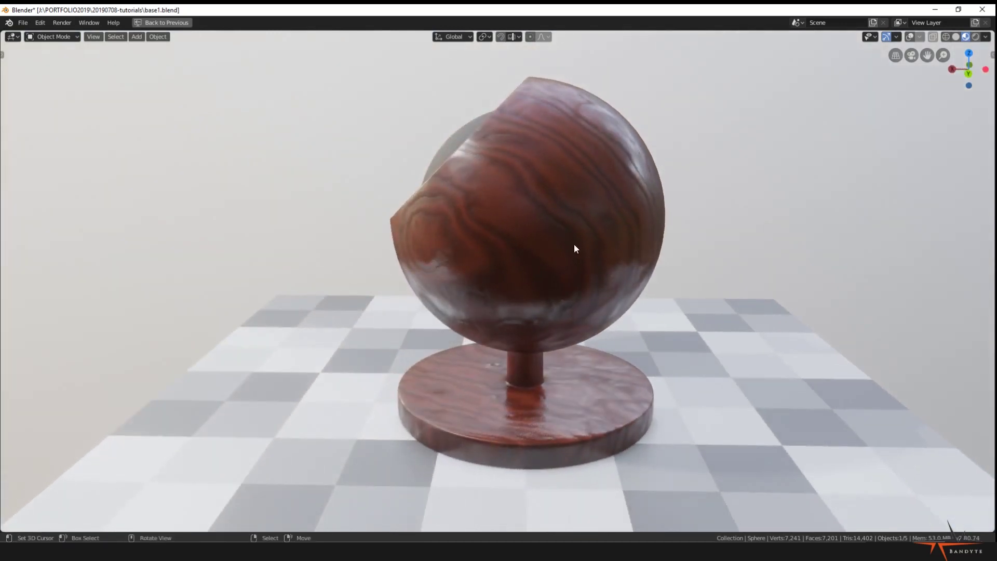
{"action": "key", "text": "ctrl+space"}
Inside the Procedural Wood group, move the ColorRamp's grey stop to 0.241 and change its interpolation to B-Spline
{"action": "key", "text": "Tab"}
{"action": "mouse_move", "coordinate": [503, 463]}
{"action": "middle_mouse_down"}
{"action": "mouse_move", "coordinate": [431, 406]}
{"action": "mouse_move", "coordinate": [315, 359]}
{"action": "middle_mouse_up"}
{"action": "scroll", "coordinate": [431, 406], "scroll_direction": "down", "scroll_amount": 3}
{"action": "scroll", "coordinate": [462, 506], "scroll_direction": "up", "scroll_amount": 8}
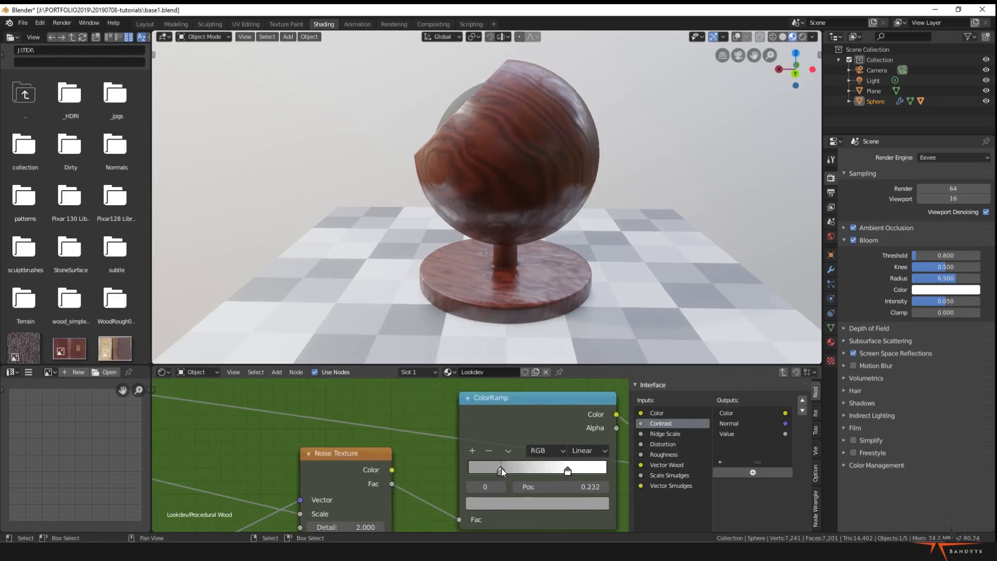
{"action": "left_click", "coordinate": [586, 451]}
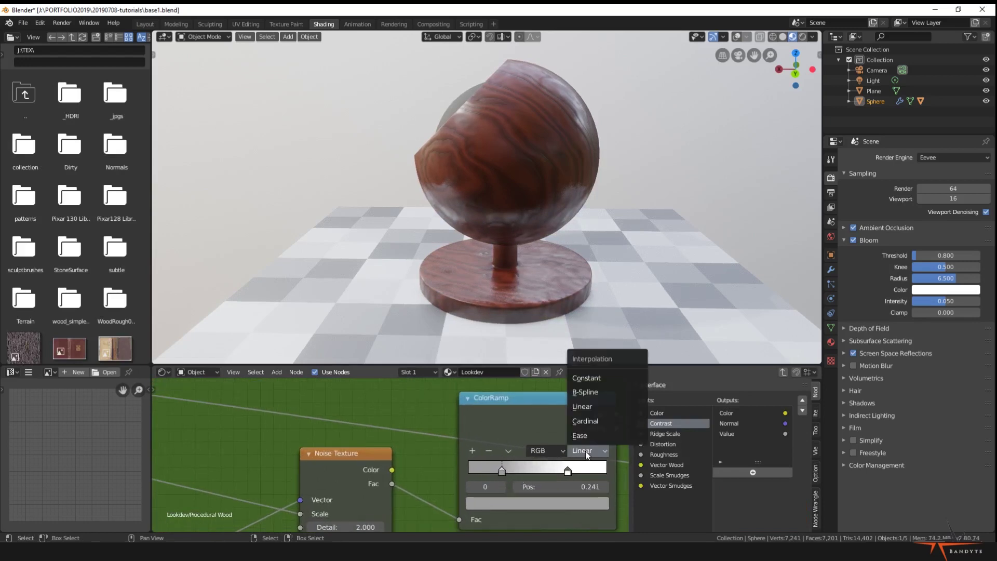
{"action": "left_click", "coordinate": [584, 391]}
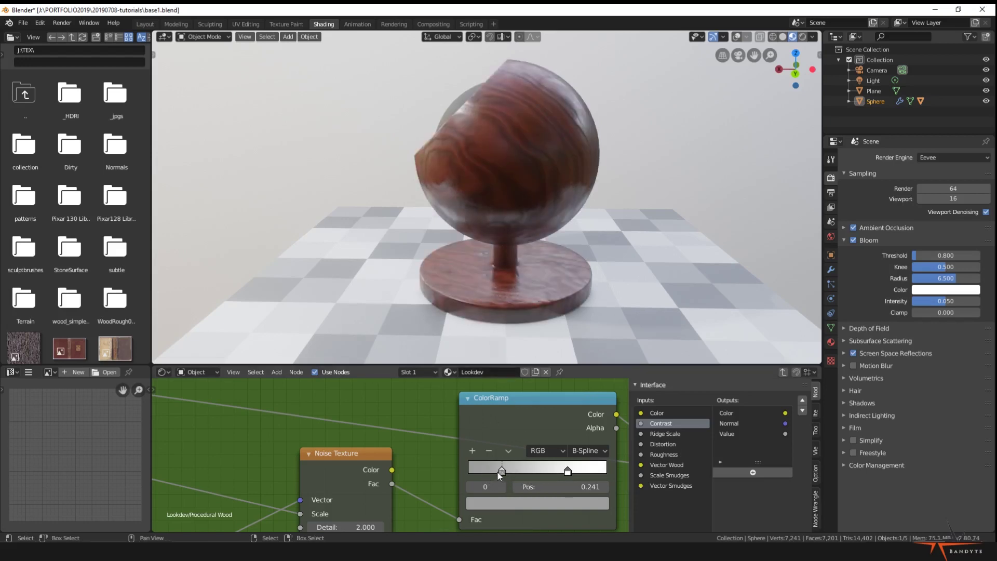
Return to the main node tree and lower the Procedural Wood node's Roughness to 1.110, checking the back of the model
{"action": "key", "text": "Tab"}
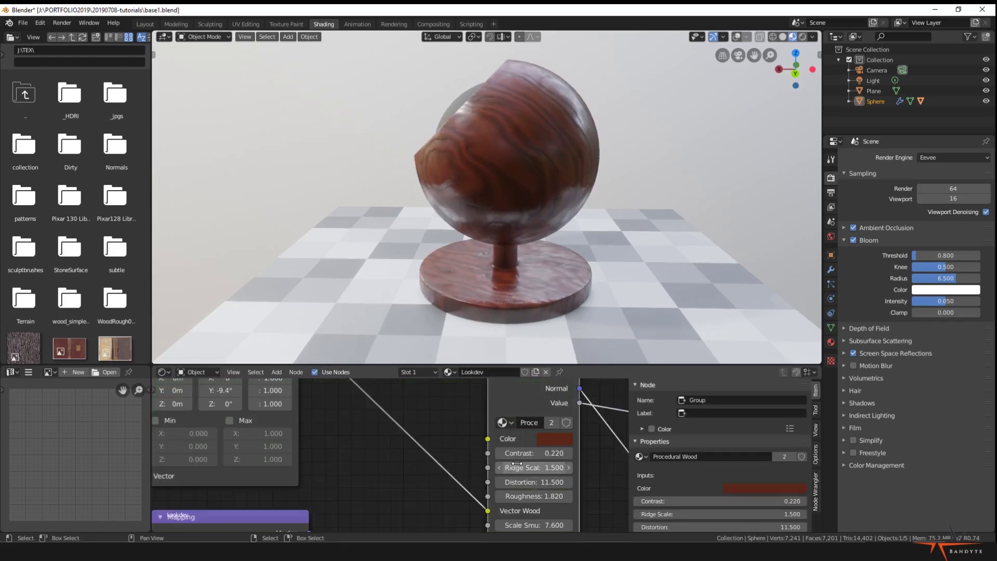
{"action": "left_click_drag", "start_coordinate": [502, 482], "coordinate": [478, 482]}
{"action": "middle_click_drag", "start_coordinate": [540, 234], "coordinate": [580, 273]}
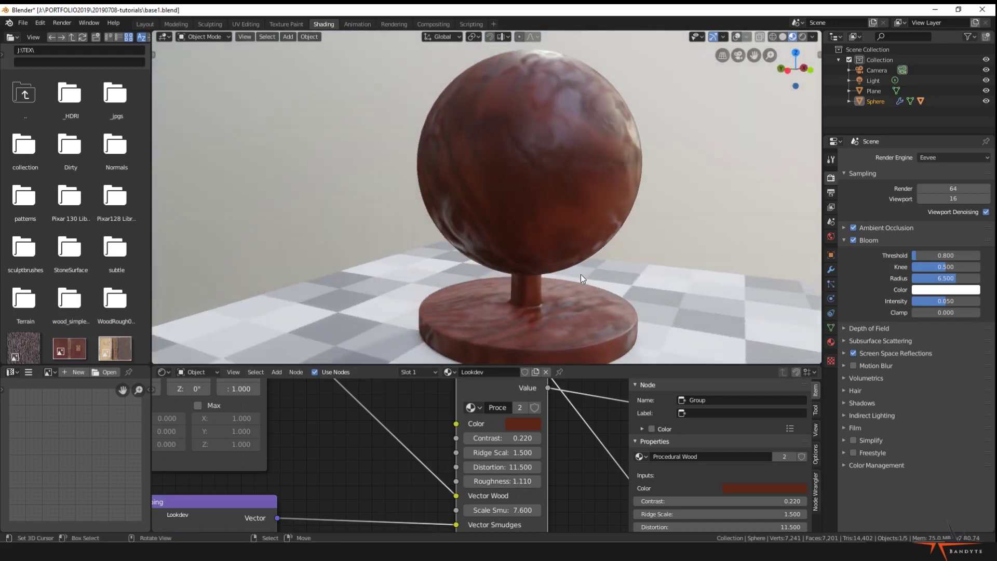
Move the ColorRamp's grey stop to 0.214 inside the group, and set the group node's Roughness to 1.260 in the main tree
{"action": "key", "text": "Tab"}
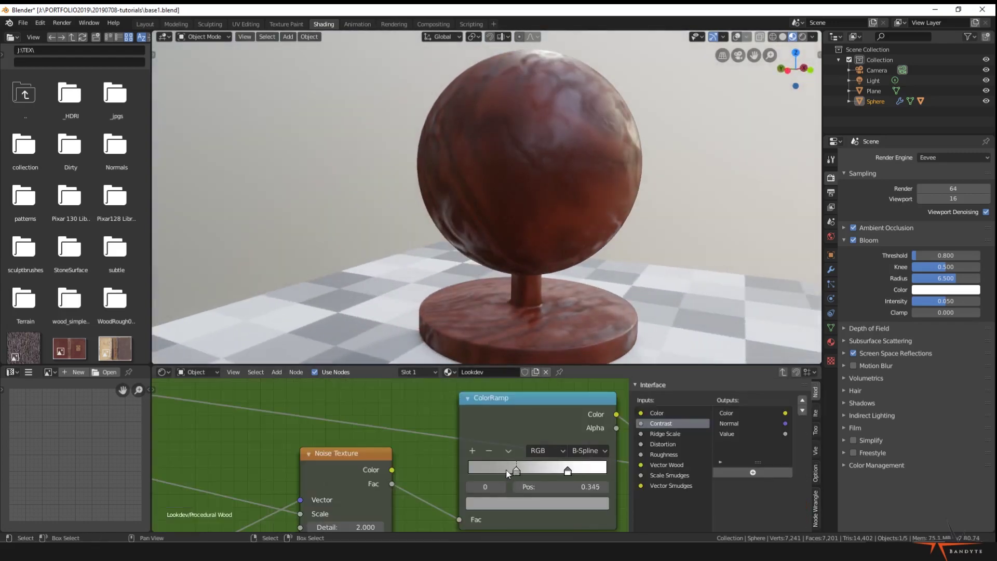
{"action": "mouse_move", "coordinate": [508, 474]}
{"action": "left_mouse_down"}
{"action": "mouse_move", "coordinate": [477, 474]}
{"action": "mouse_move", "coordinate": [492, 475]}
{"action": "left_mouse_up"}
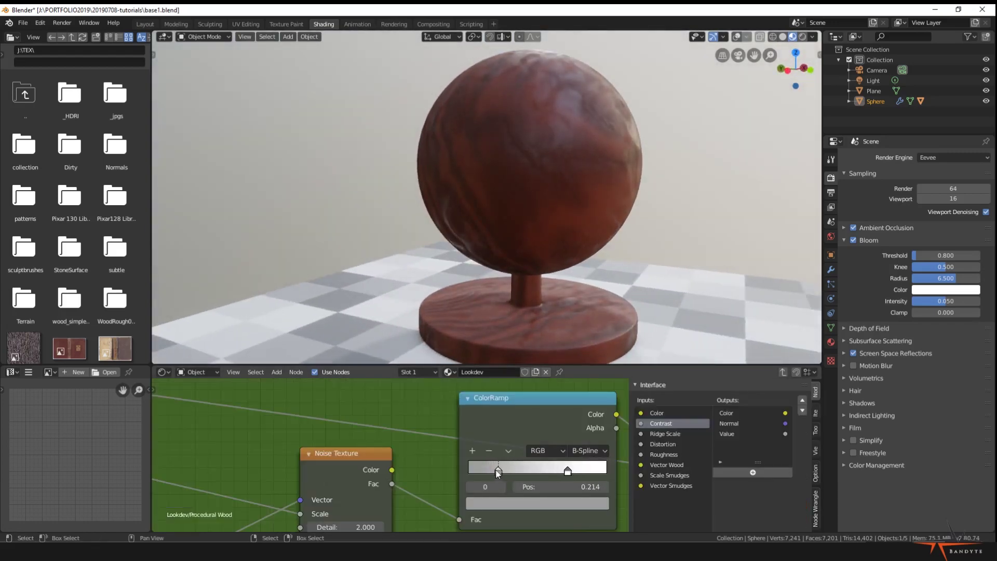
{"action": "middle_click_drag", "start_coordinate": [581, 226], "coordinate": [561, 228]}
{"action": "scroll", "coordinate": [463, 461], "scroll_direction": "up", "scroll_amount": 6}
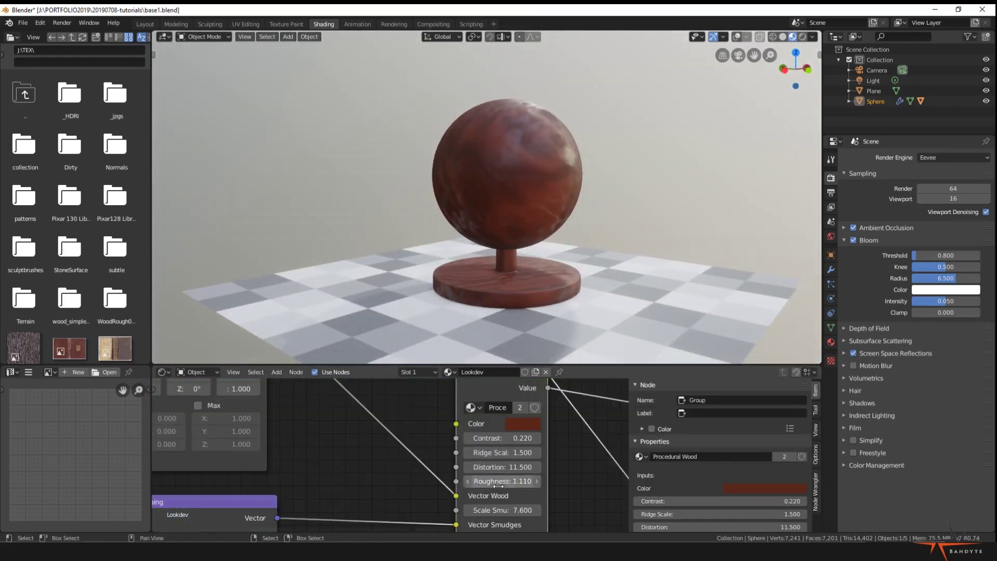
{"action": "mouse_move", "coordinate": [499, 485]}
{"action": "left_mouse_down"}
{"action": "mouse_move", "coordinate": [484, 486]}
{"action": "mouse_move", "coordinate": [515, 486]}
{"action": "left_mouse_up"}
{"action": "middle_click_drag", "start_coordinate": [588, 230], "coordinate": [477, 283]}
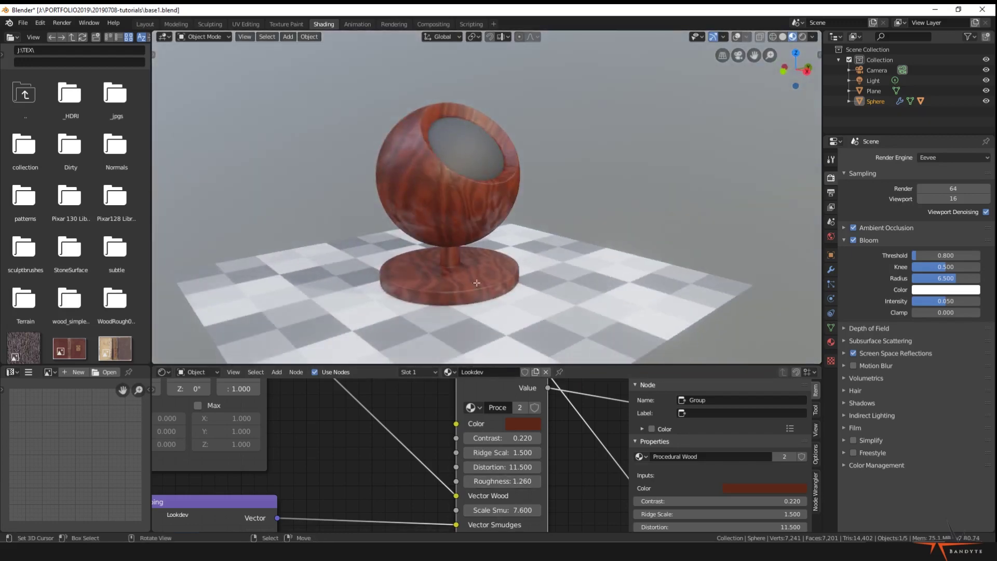
Inside the group, set the ColorRamp's interpolation to Linear and its grey stop position to 0.118, checking the model from several angles
{"action": "key", "text": "Tab"}
{"action": "key", "text": "Tab"}
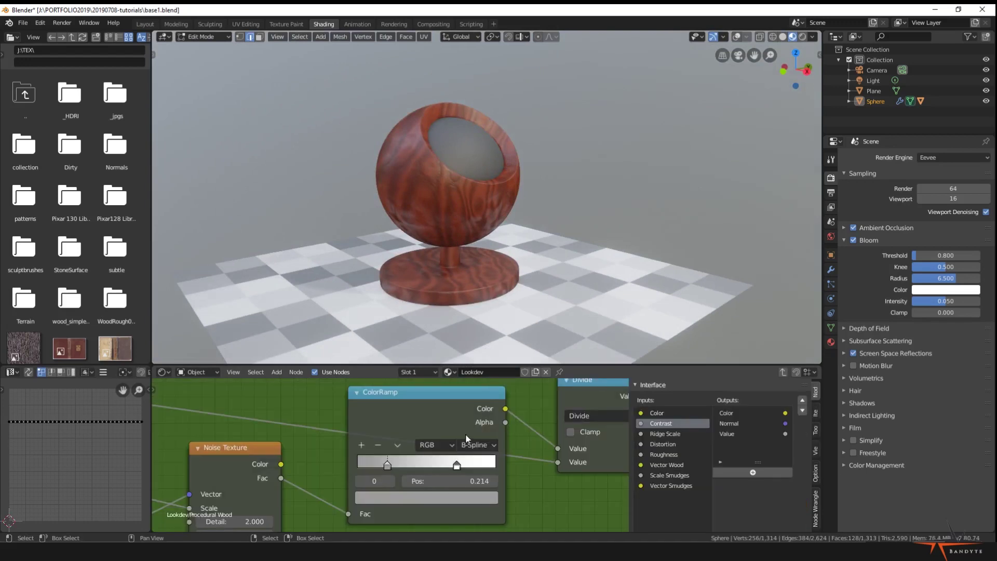
{"action": "key", "text": "Tab"}
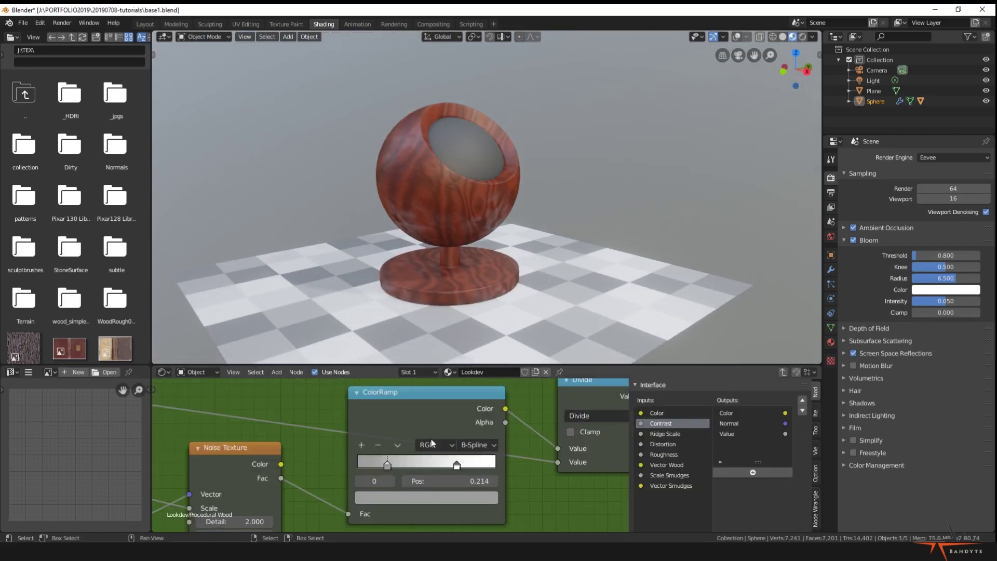
{"action": "left_click", "coordinate": [492, 455]}
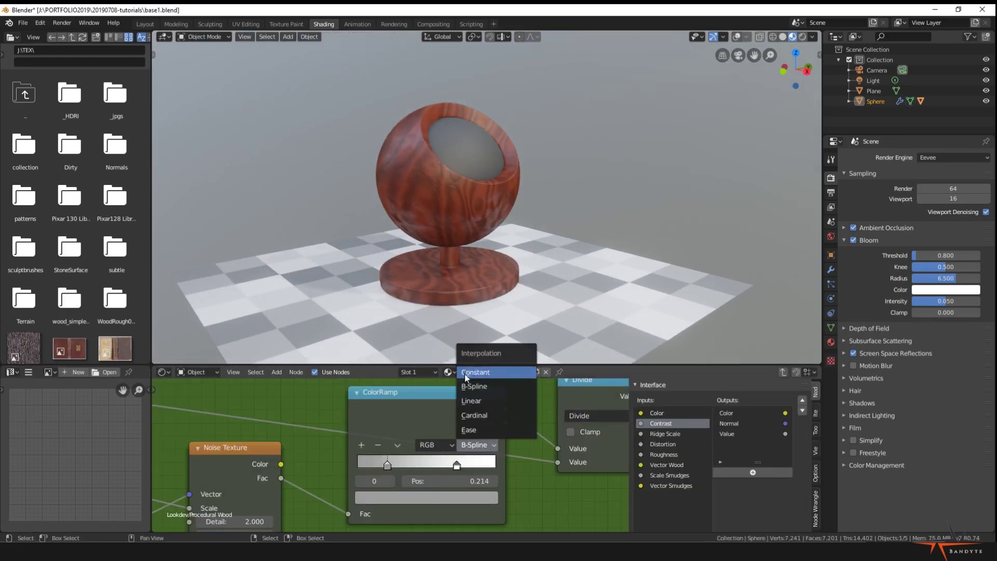
{"action": "left_click", "coordinate": [470, 403]}
{"action": "middle_click_drag", "start_coordinate": [492, 294], "coordinate": [516, 276]}
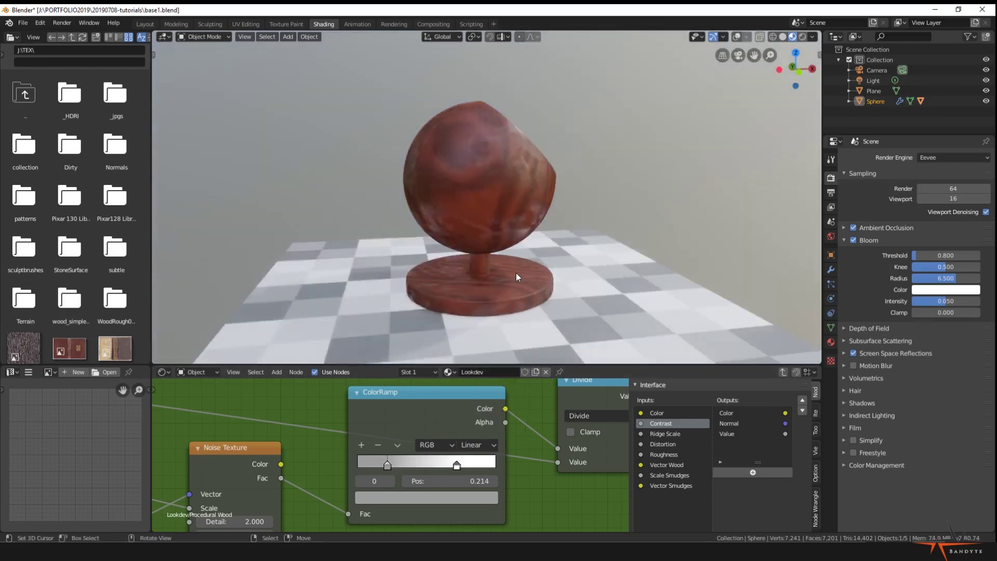
{"action": "scroll", "coordinate": [516, 276], "scroll_direction": "up", "scroll_amount": 1}
{"action": "mouse_move", "coordinate": [388, 464]}
{"action": "left_mouse_down"}
{"action": "mouse_move", "coordinate": [362, 465]}
{"action": "mouse_move", "coordinate": [375, 463]}
{"action": "left_mouse_up"}
{"action": "middle_click_drag", "start_coordinate": [419, 292], "coordinate": [519, 283]}
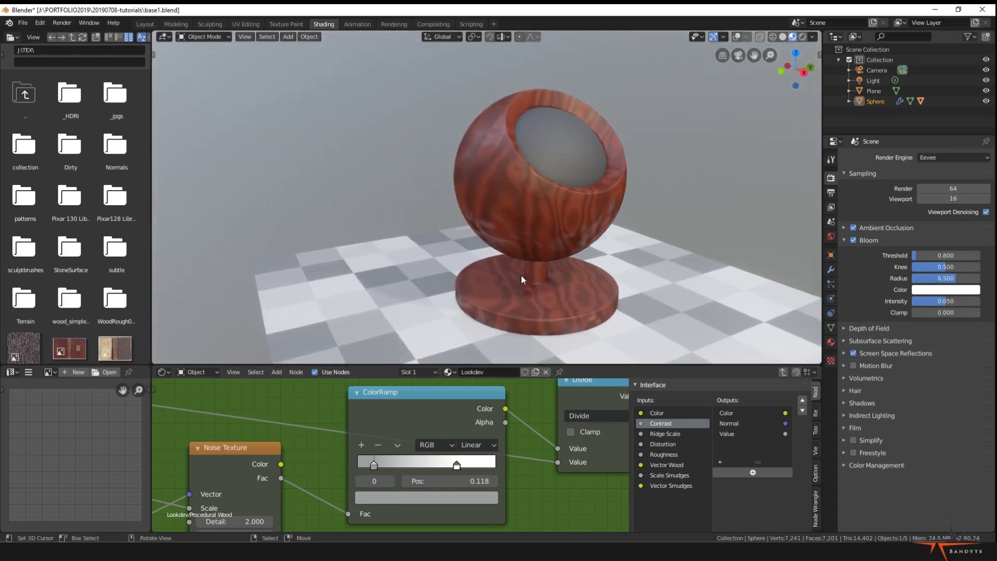
{"action": "scroll", "coordinate": [521, 279], "scroll_direction": "down", "scroll_amount": 2}
Return to the main node tree and change the Procedural Wood node's Color to pale yellow: hue 0.122, saturation 0.445, value 0.792
{"action": "key", "text": "Tab"}
{"action": "scroll", "coordinate": [498, 462], "scroll_direction": "down", "scroll_amount": 2}
{"action": "middle_click_drag", "start_coordinate": [416, 432], "coordinate": [399, 439]}
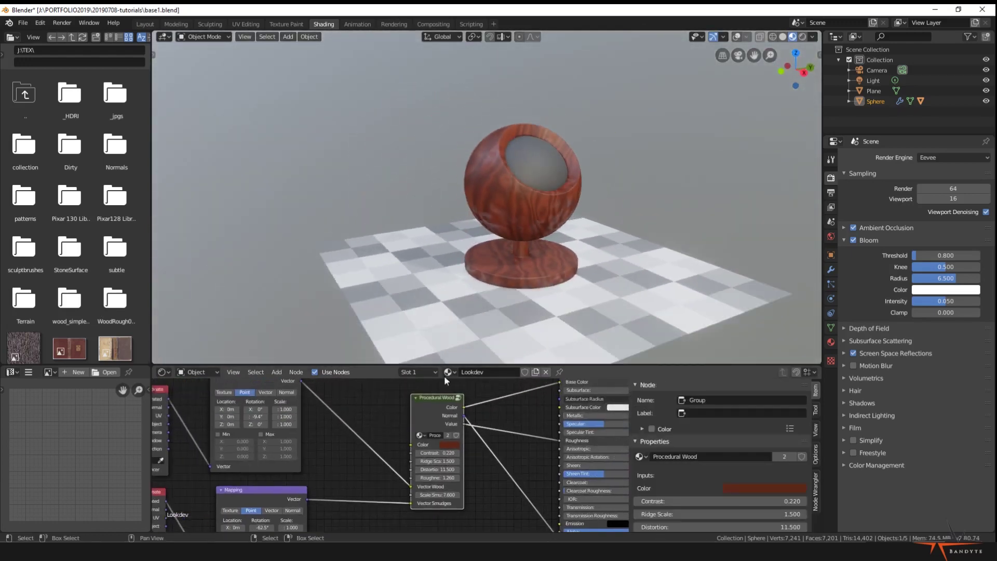
{"action": "scroll", "coordinate": [465, 447], "scroll_direction": "up", "scroll_amount": 2}
{"action": "left_click", "coordinate": [477, 440]}
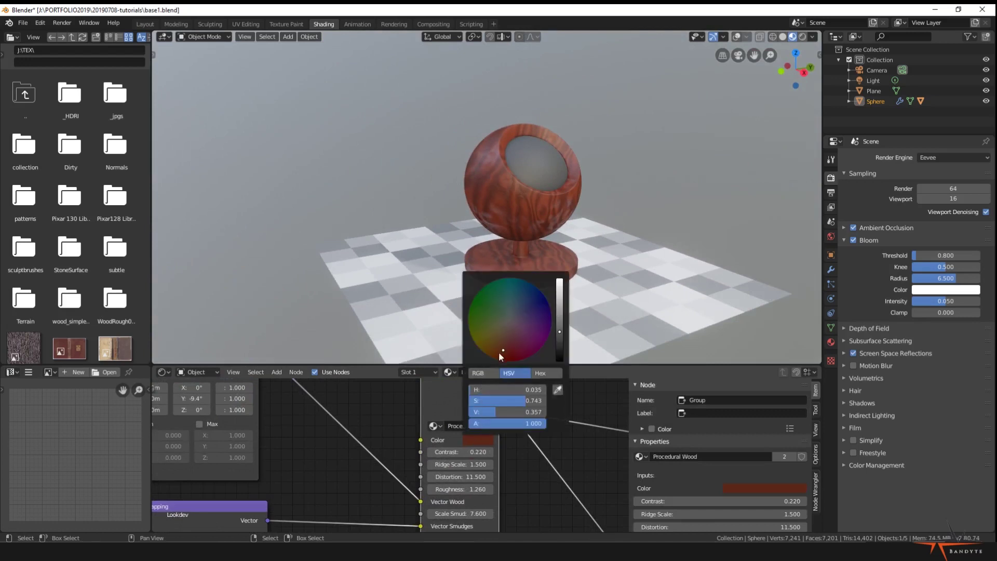
{"action": "left_click_drag", "start_coordinate": [499, 351], "coordinate": [493, 337]}
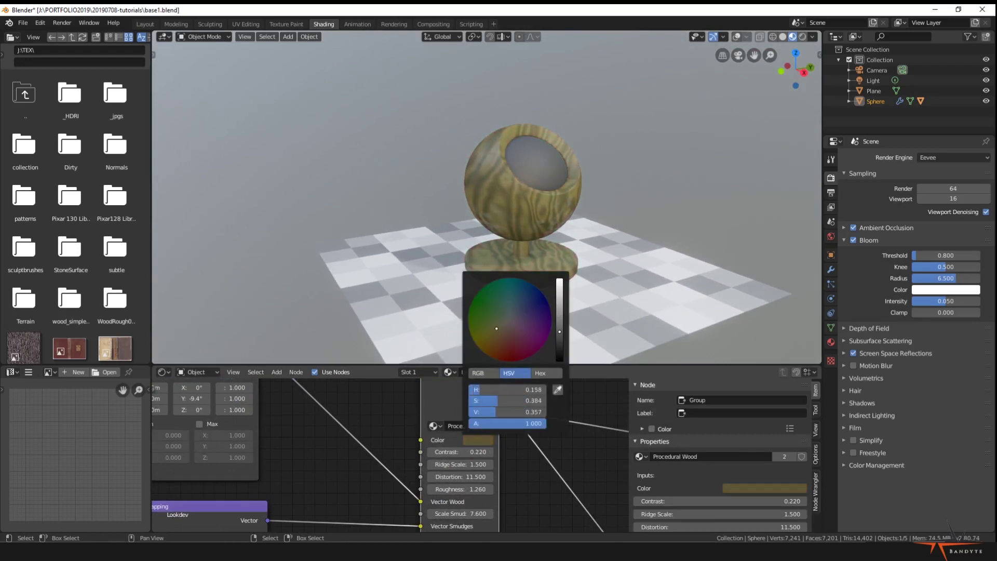
{"action": "left_click_drag", "start_coordinate": [559, 332], "coordinate": [559, 294]}
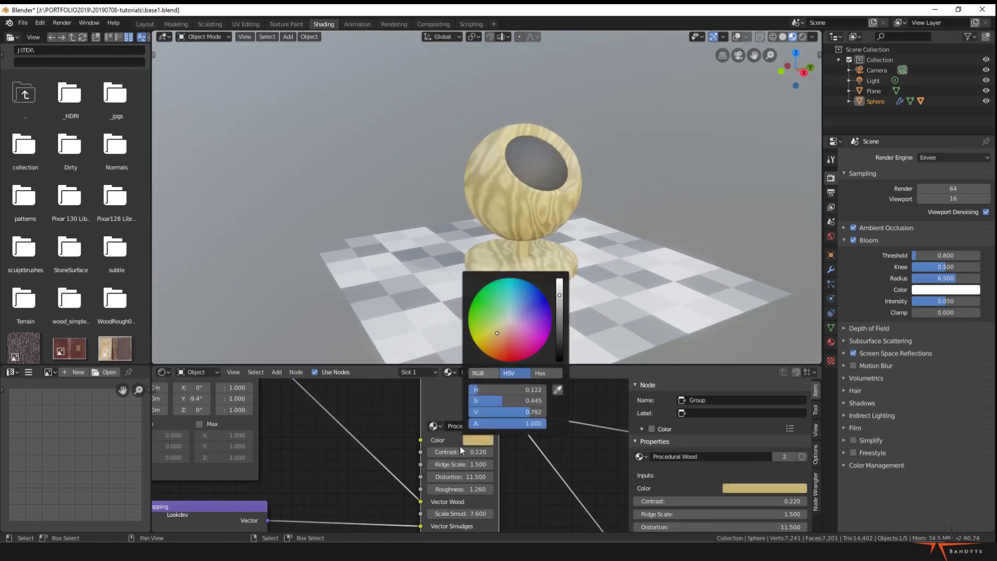
Set the Procedural Wood node's Contrast to 0.130, Ridge Scale to 3.500, Distortion to 17.500 and Roughness to 2.520
{"action": "mouse_move", "coordinate": [462, 452]}
{"action": "left_mouse_down"}
{"action": "mouse_move", "coordinate": [431, 451]}
{"action": "mouse_move", "coordinate": [460, 452]}
{"action": "left_mouse_up"}
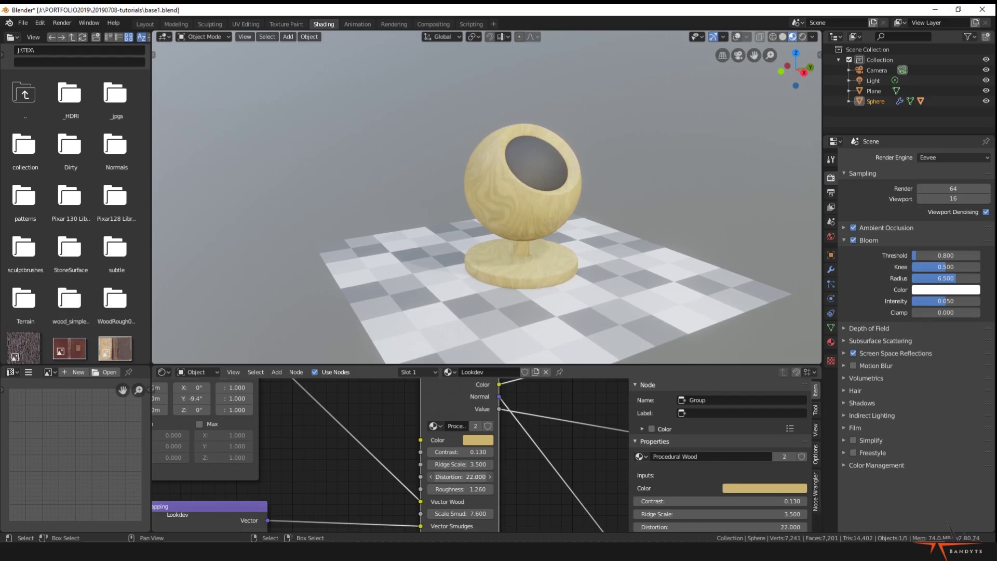
{"action": "middle_click_drag", "start_coordinate": [499, 265], "coordinate": [565, 277]}
{"action": "scroll", "coordinate": [542, 277], "scroll_direction": "up", "scroll_amount": 3}
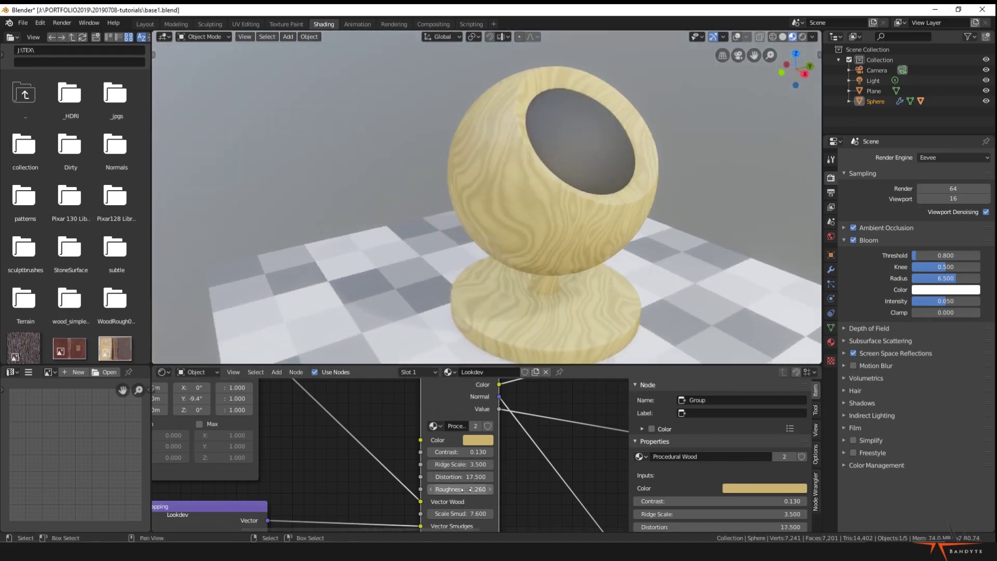
{"action": "mouse_move", "coordinate": [463, 492]}
{"action": "left_mouse_down"}
{"action": "mouse_move", "coordinate": [446, 492]}
{"action": "mouse_move", "coordinate": [480, 489]}
{"action": "mouse_move", "coordinate": [456, 489]}
{"action": "left_mouse_up"}
{"action": "middle_click_drag", "start_coordinate": [571, 296], "coordinate": [488, 306]}
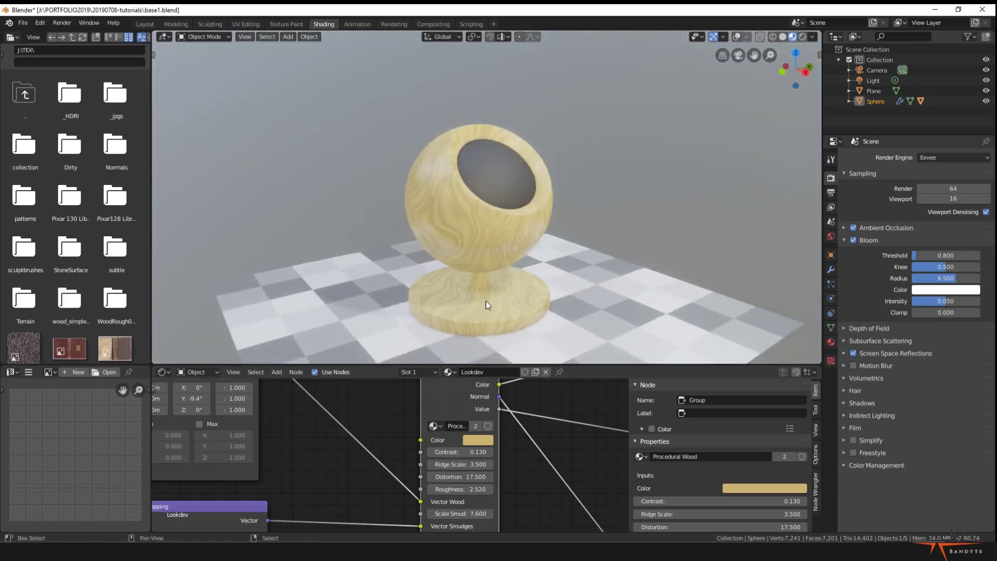